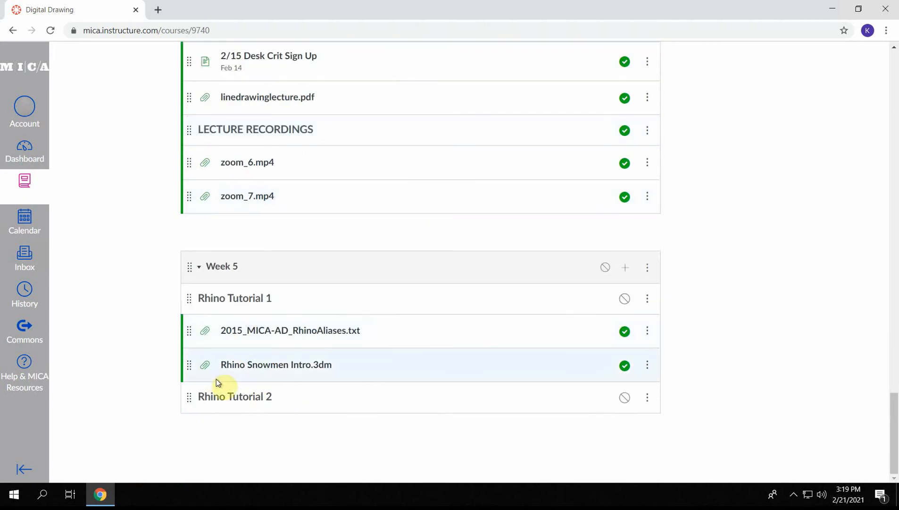
Download 2015_MICA-AD_RhinoAliases.txt from Rhino Tutorial 1 in the Week 5 module.
click(645, 331)
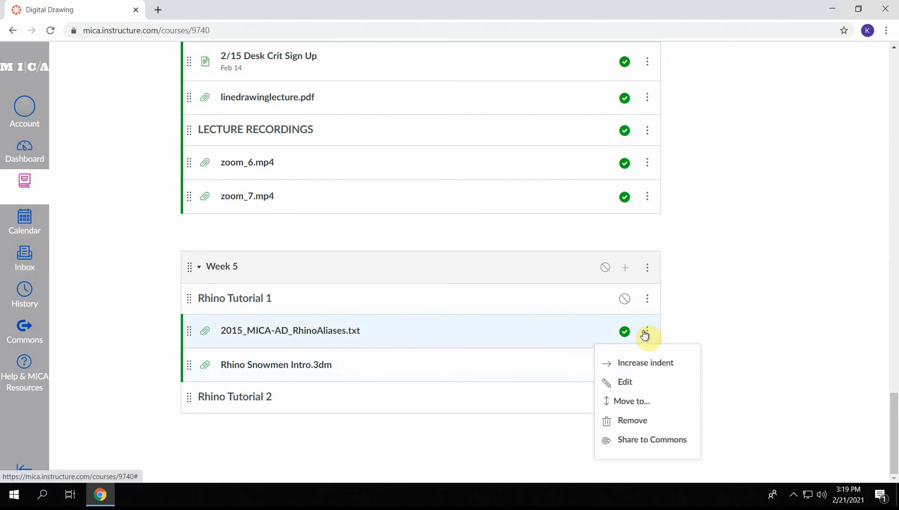
click(283, 331)
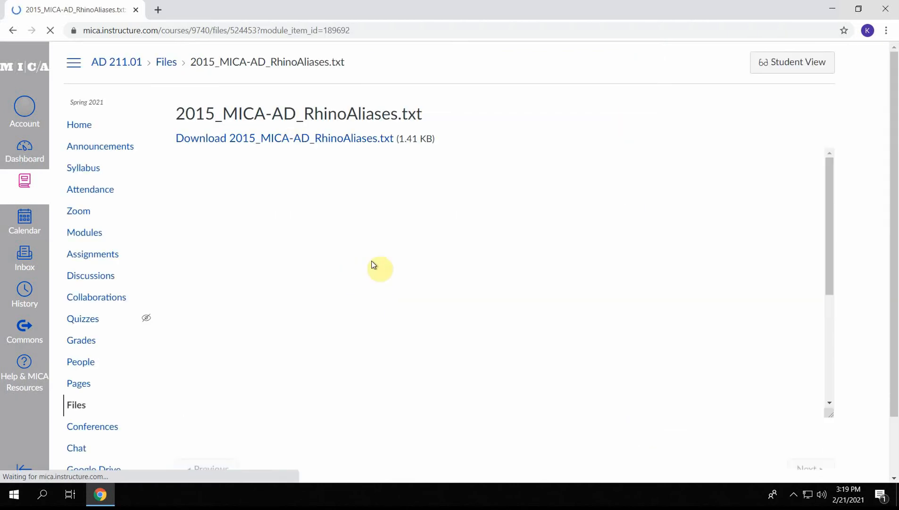
click(226, 138)
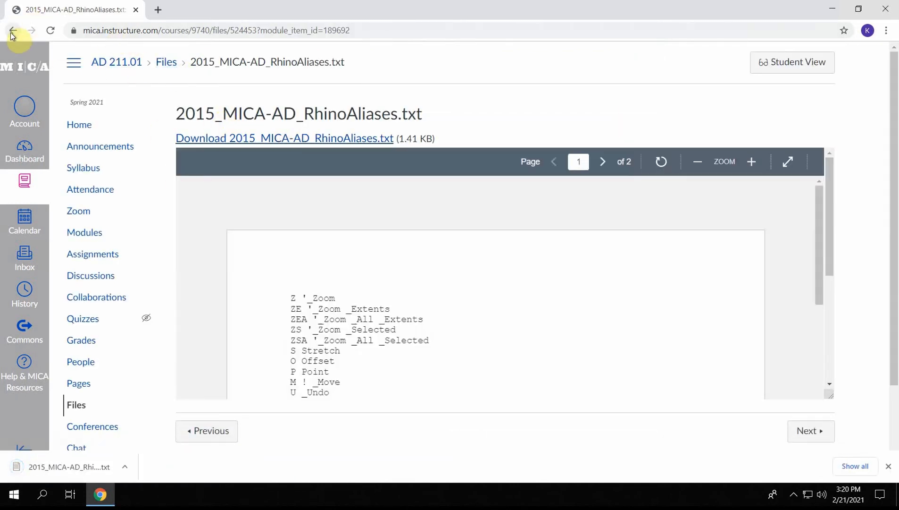
Download Rhino Snowmen Intro.3dm from the Week 5 module and show the downloaded file in its folder.
click(12, 31)
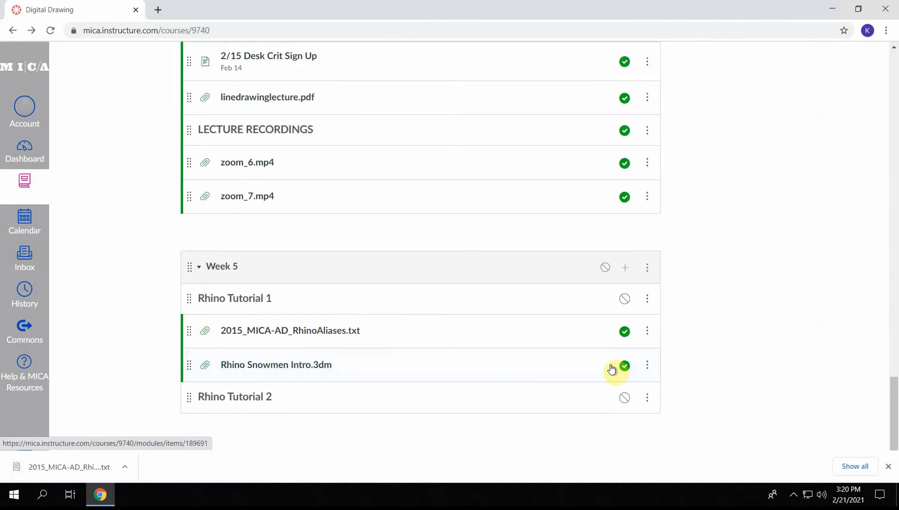
click(301, 368)
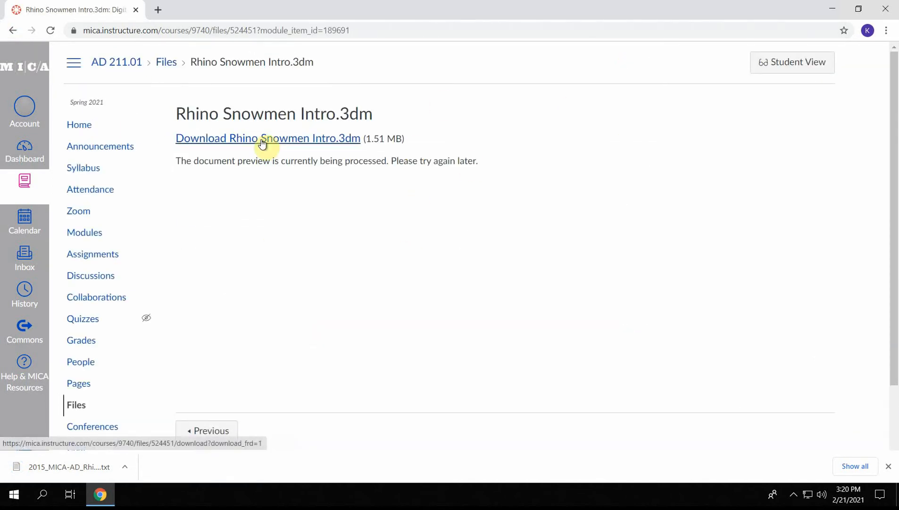
click(339, 144)
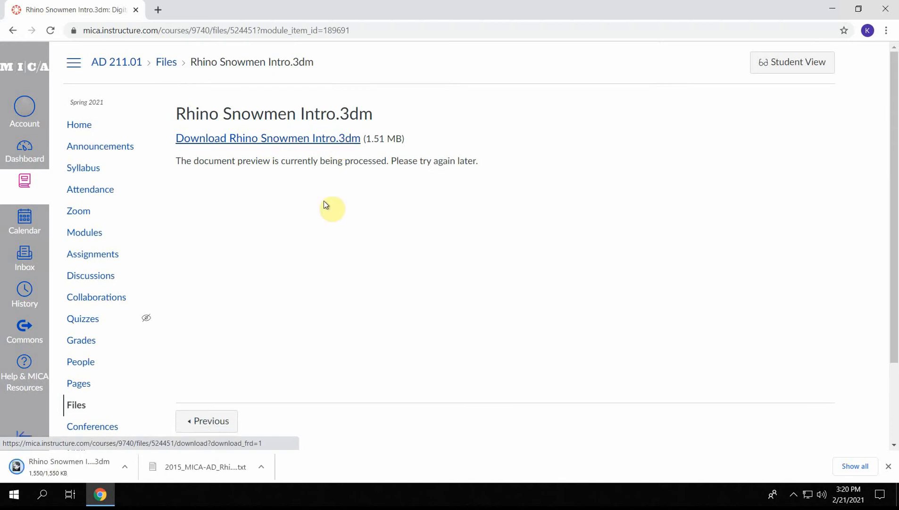
right_click(85, 469)
click(146, 442)
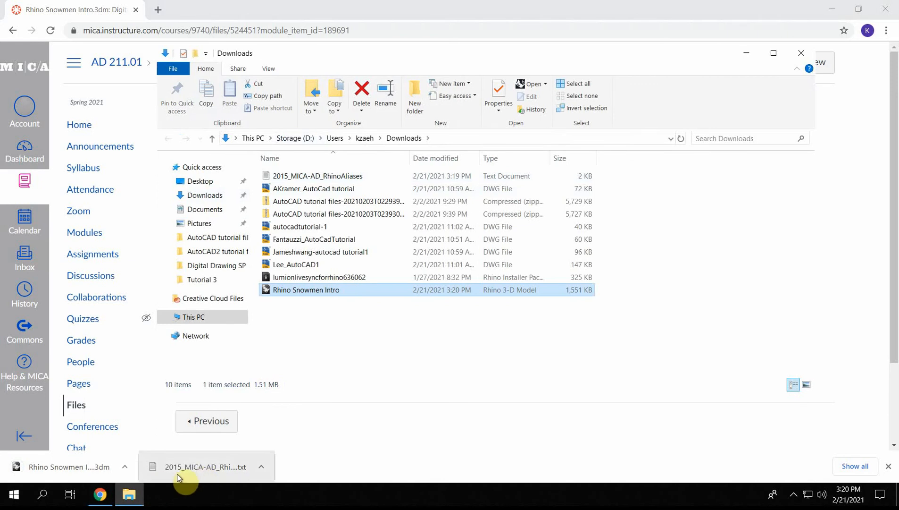
Search the computer for "rhino" and launch Rhino 6.
click(11, 503)
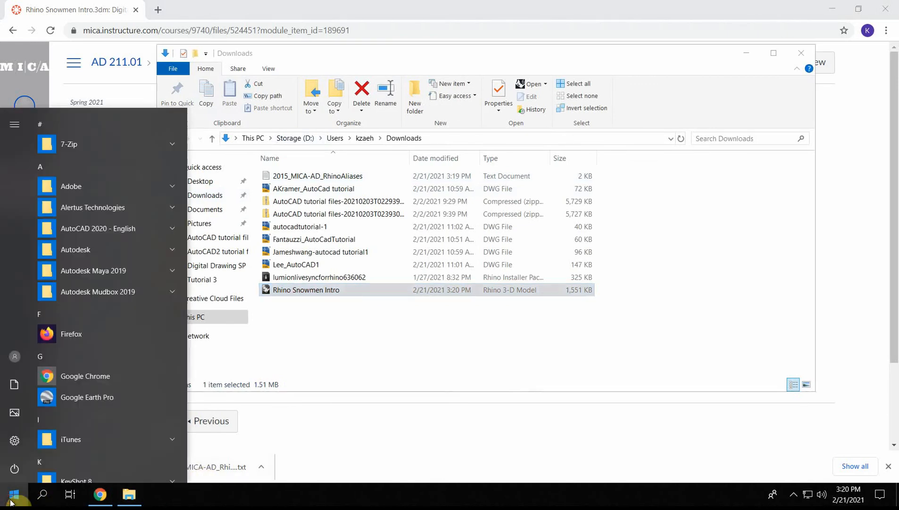
click(42, 494)
text(rhino)
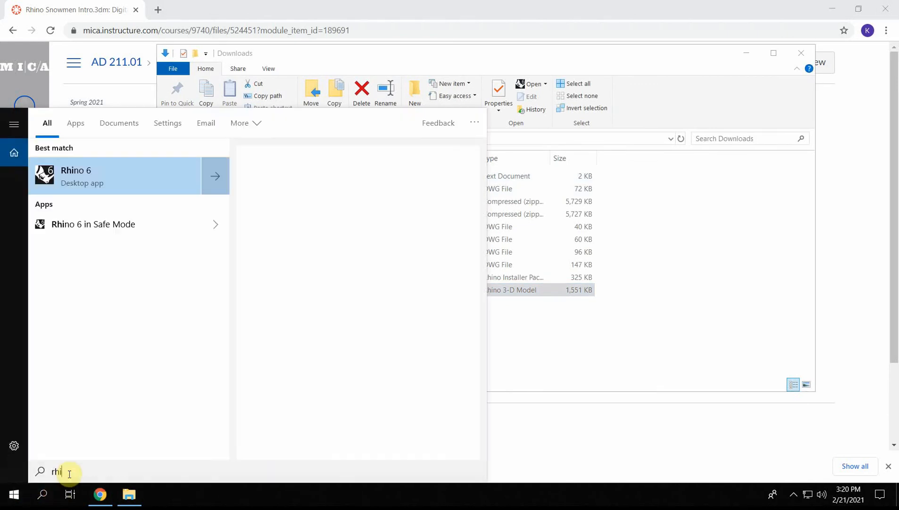
click(73, 170)
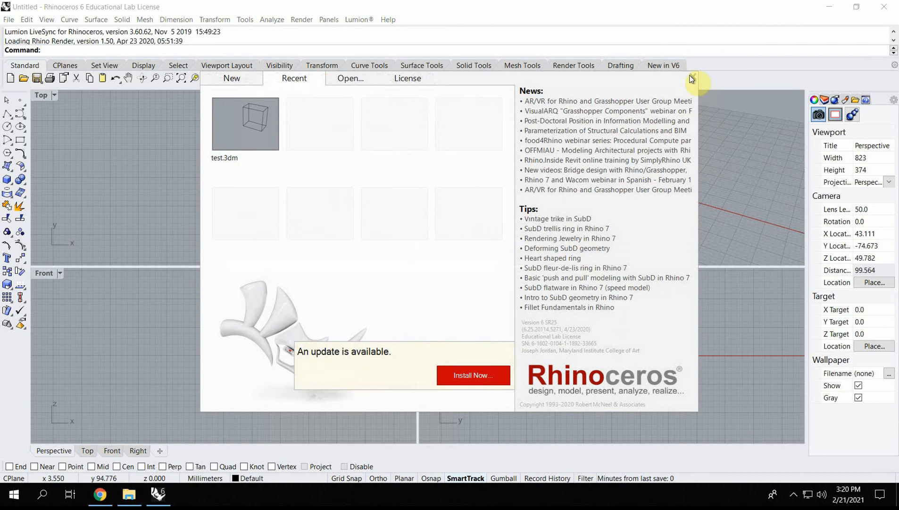
Dismiss the start-up splash window and clear the Lumion LiveSync toolbar from the workspace.
click(692, 78)
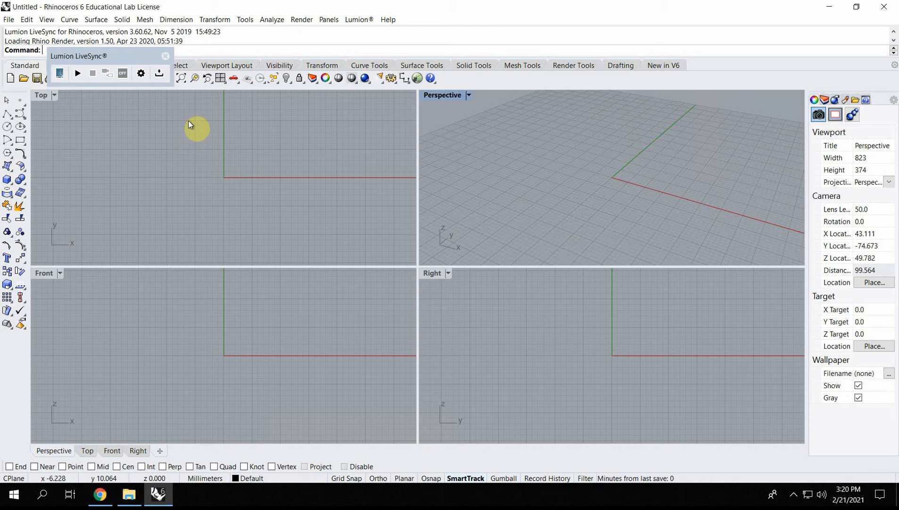
drag(85, 61, 475, 16)
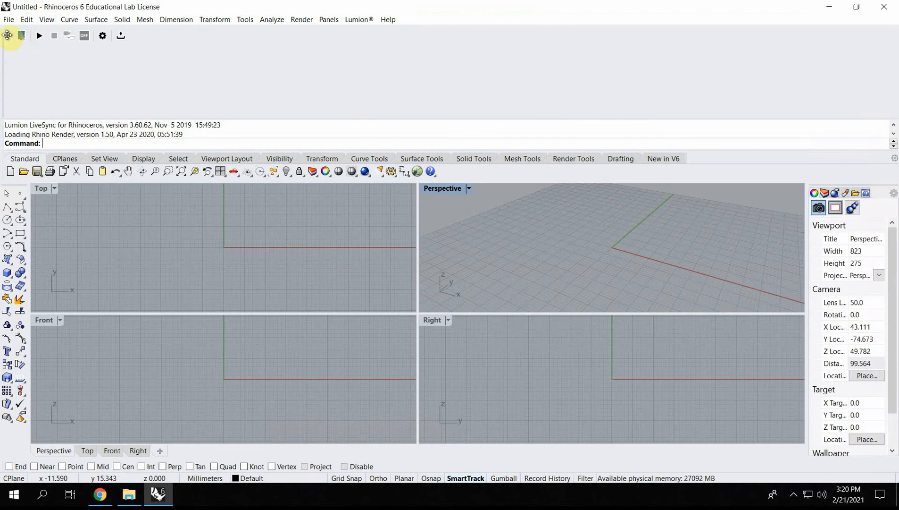
drag(7, 35, 84, 50)
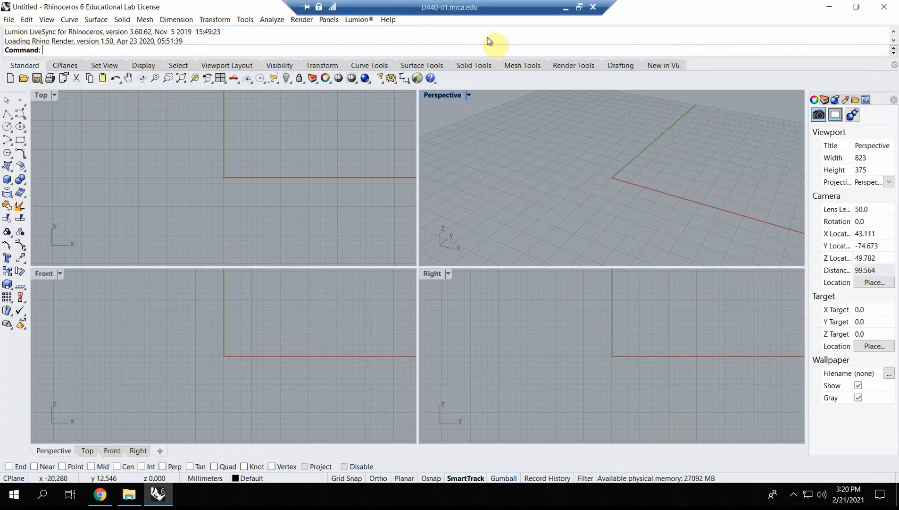
Import the command aliases from 2015_MICA-AD_RhinoAliases in Downloads, replacing all existing duplicates, and apply the Rhino options.
click(245, 22)
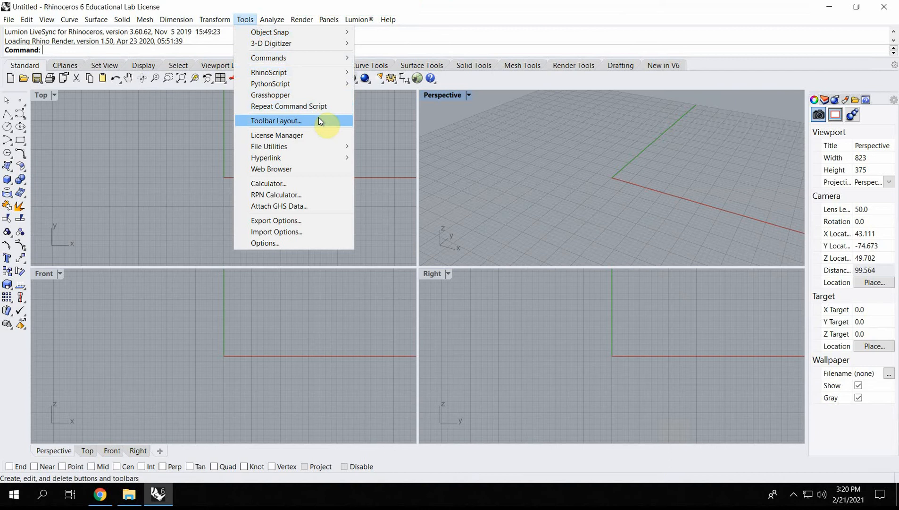
mouse_move(317, 159)
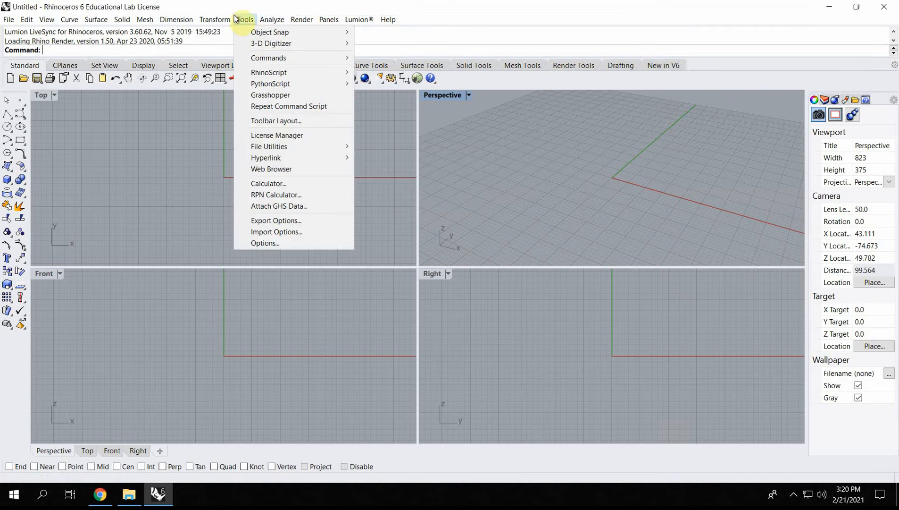
click(269, 244)
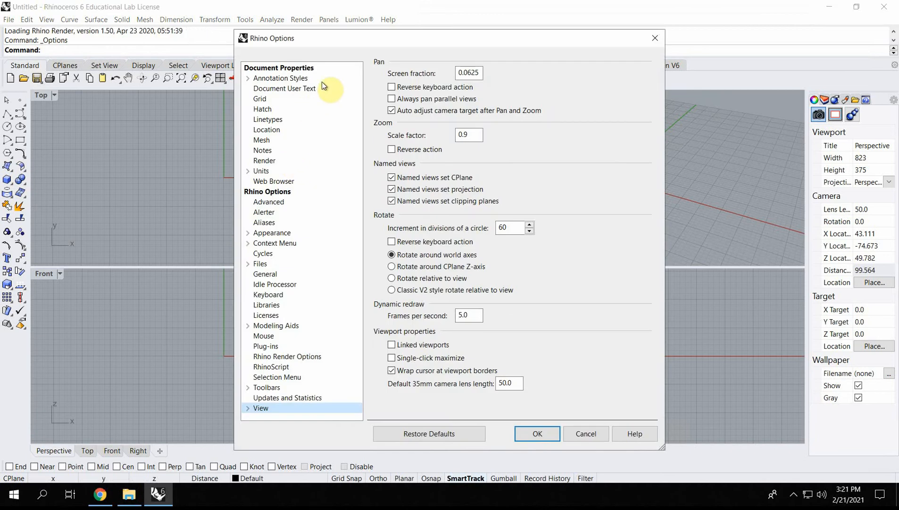
click(268, 224)
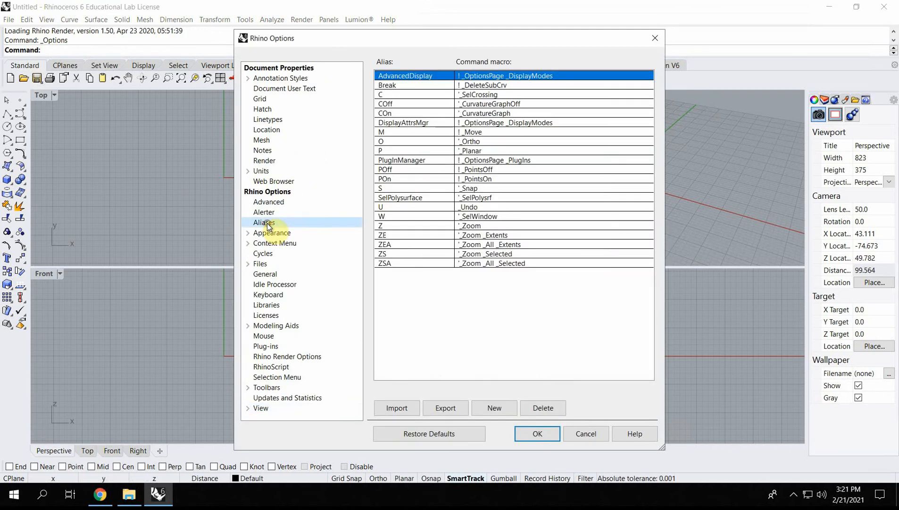
click(406, 409)
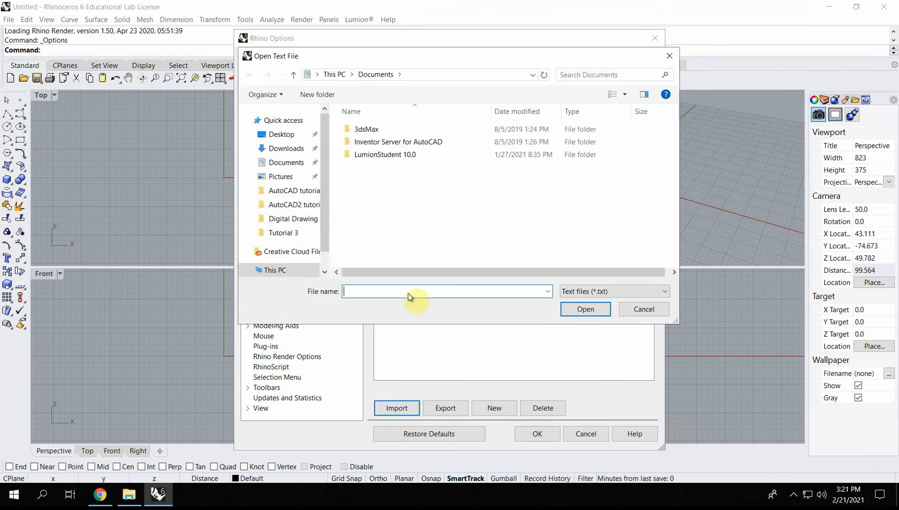
click(285, 149)
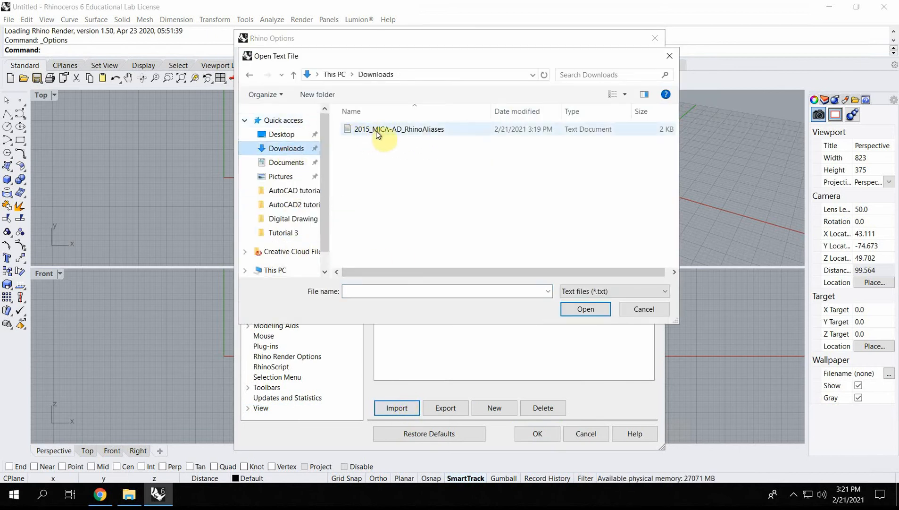
click(396, 134)
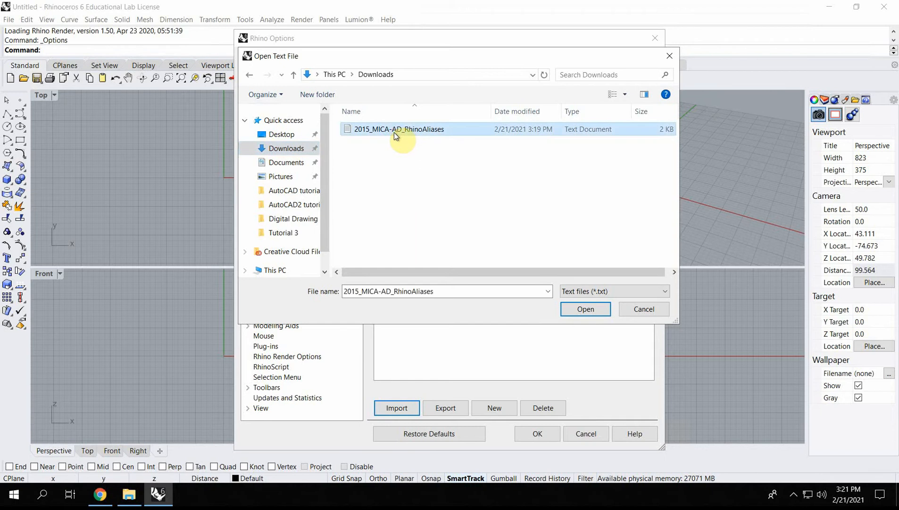
click(586, 309)
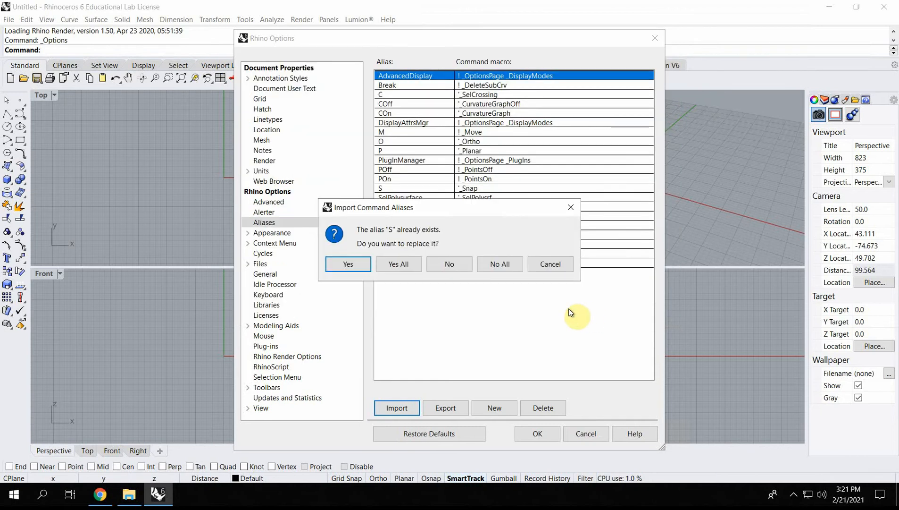
click(387, 263)
click(488, 289)
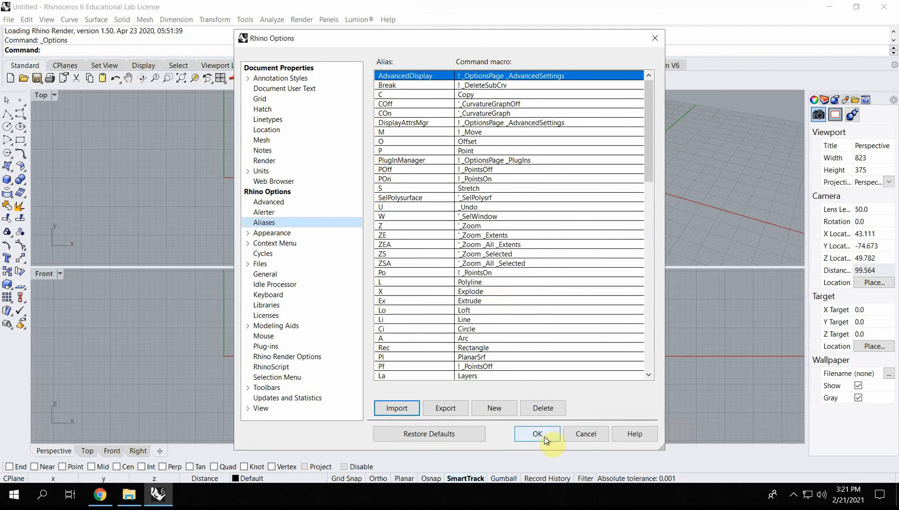
click(545, 435)
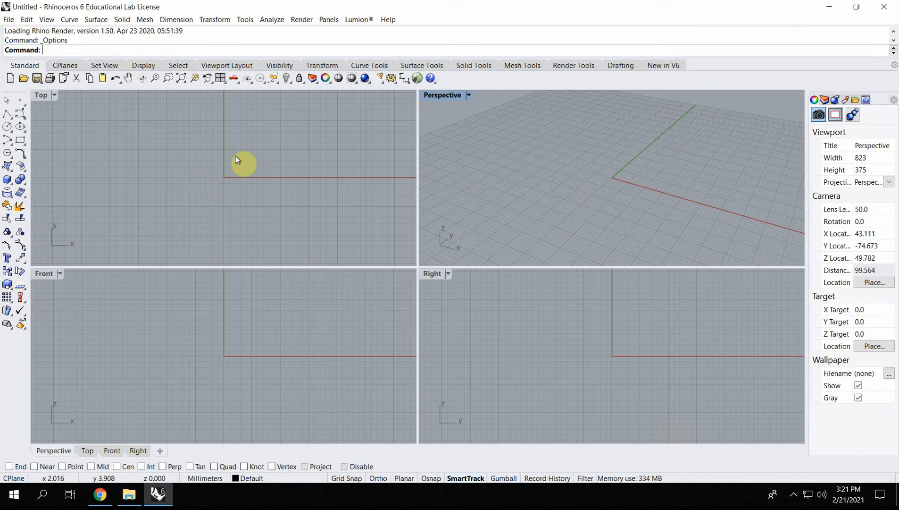
Open the Rhino Snowmen Intro model from the Downloads folder.
click(9, 20)
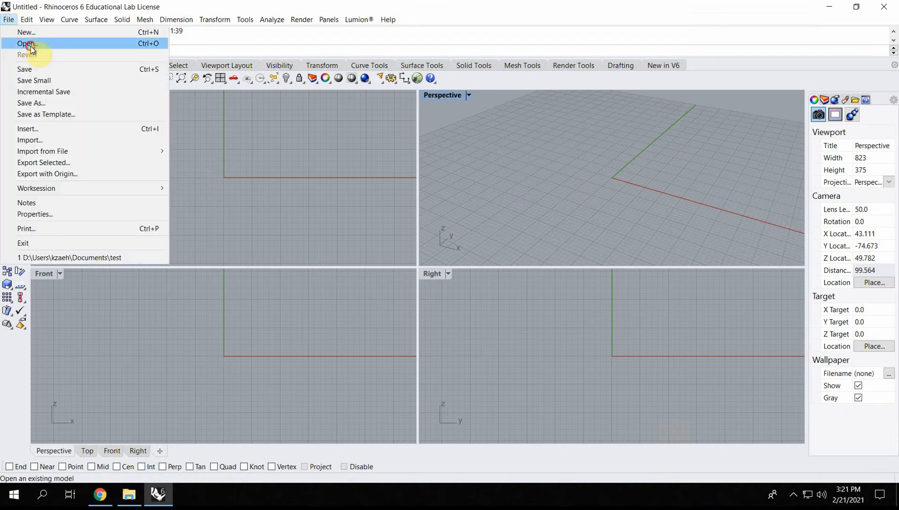
click(31, 47)
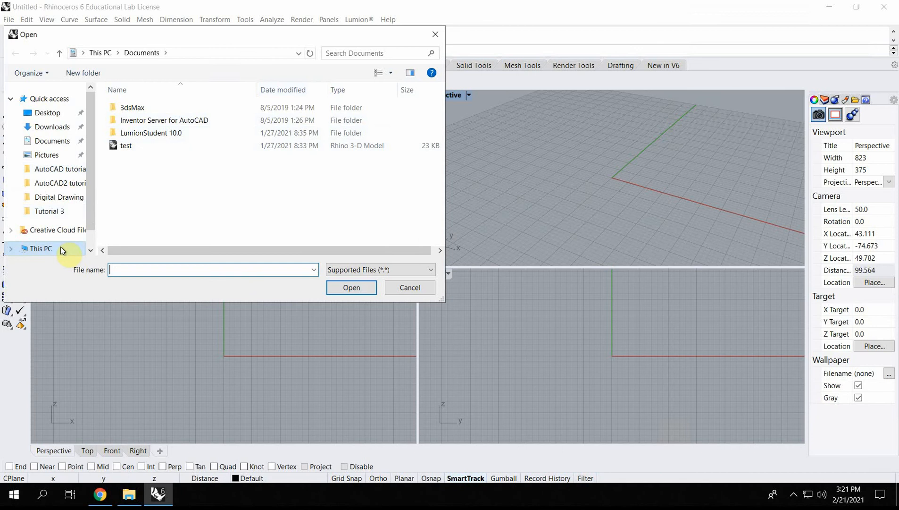
click(52, 127)
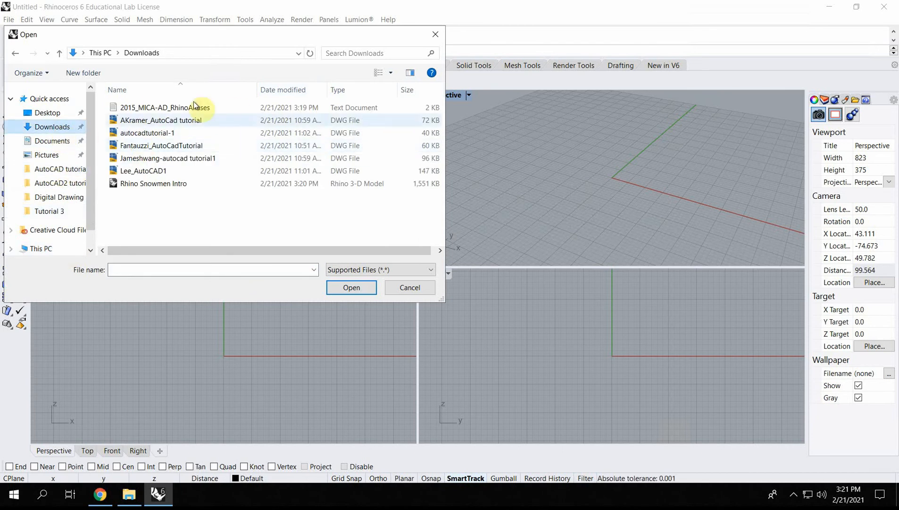
click(150, 184)
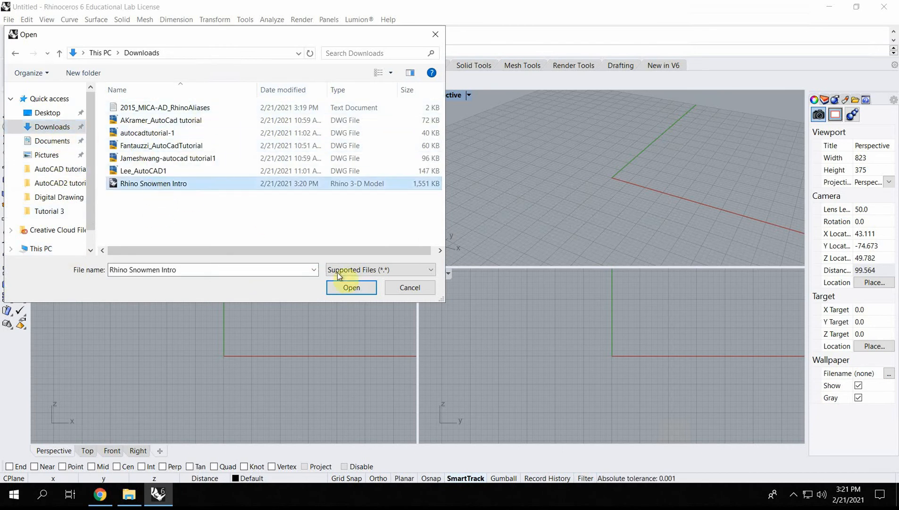
click(352, 286)
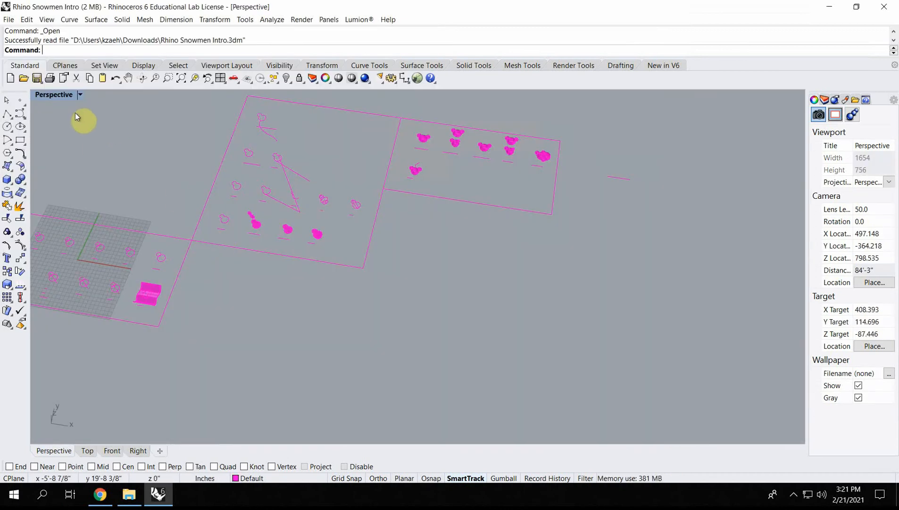
Restore the four-viewport layout and examine the wavy "project" surface up close in a maximized Perspective viewport.
double_click(42, 97)
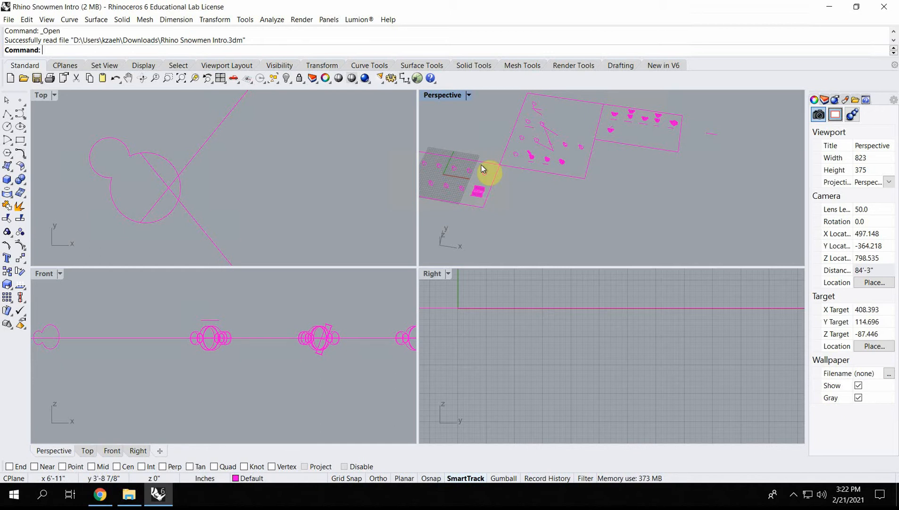
scroll(481, 164, up, 4)
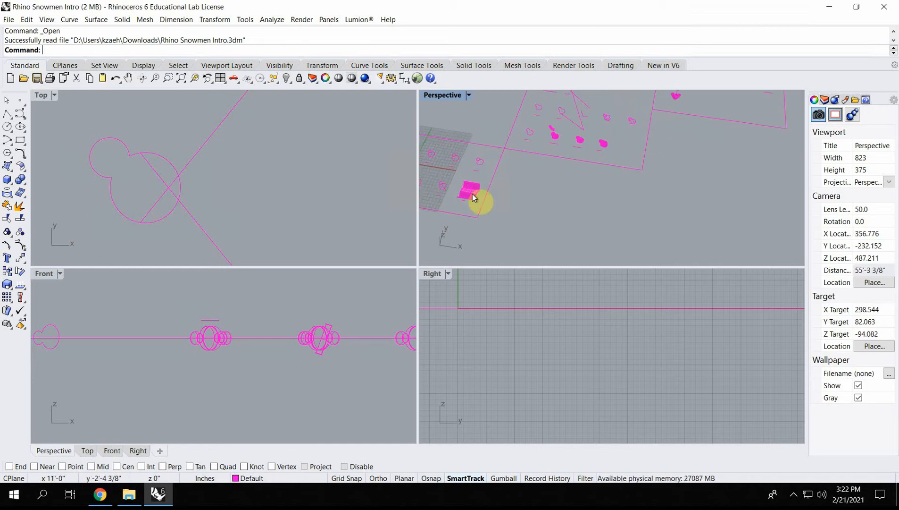
scroll(471, 190, up, 18)
scroll(472, 188, down, 10)
right_drag(486, 211, 619, 175)
scroll(606, 158, up, 2)
right_drag(614, 169, 666, 125)
shift+right_drag(667, 123, 538, 91)
double_click(447, 96)
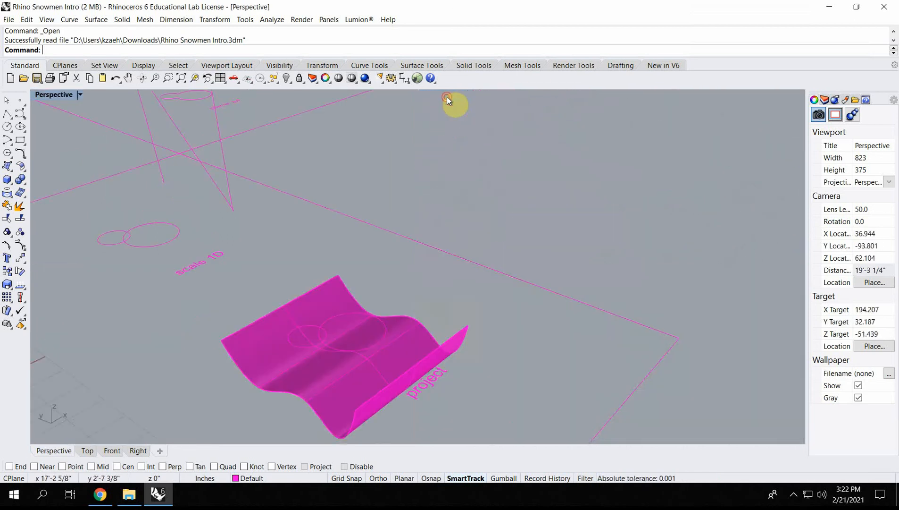
Select the wavy surface beside the "project" label and run the COff alias to turn off the curvature graph.
scroll(302, 364, up, 5)
scroll(290, 364, down, 5)
scroll(296, 360, up, 2)
click(289, 383)
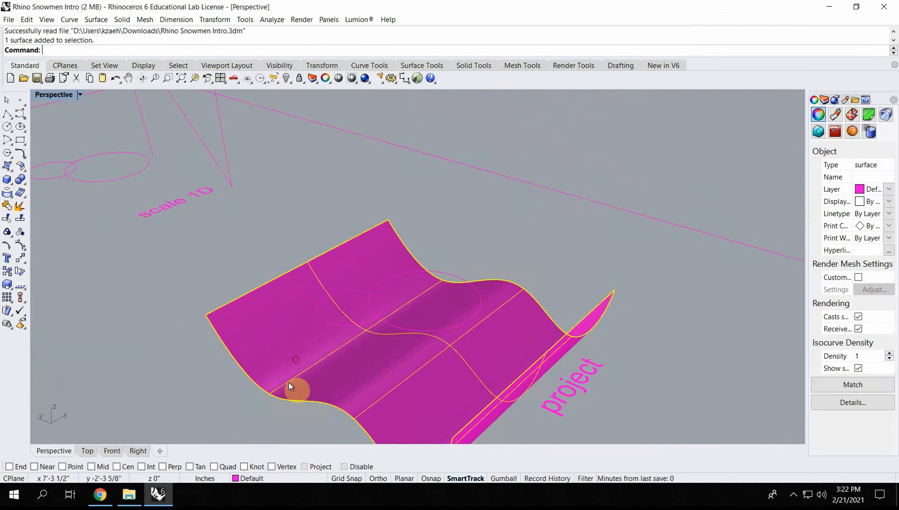
right_drag(287, 381, 306, 361)
shift+right_drag(375, 251, 355, 283)
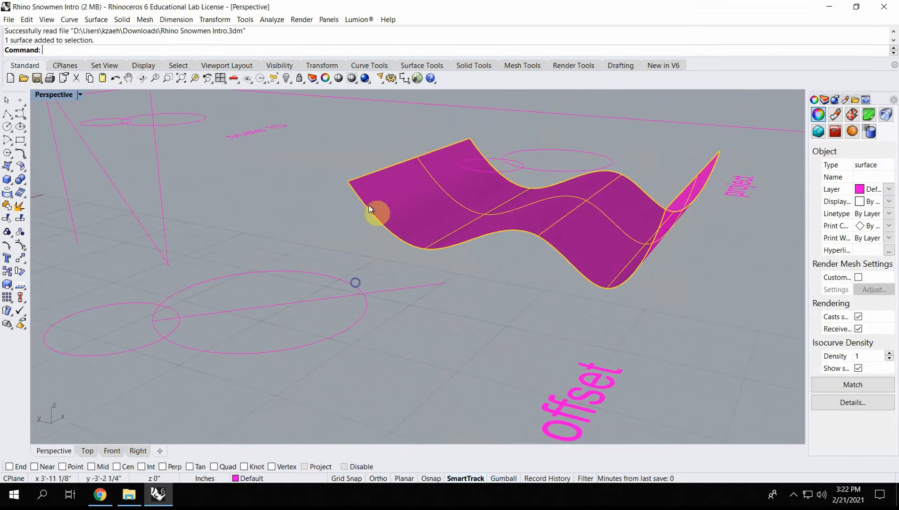
mouse_move(633, 277)
right_down()
mouse_move(515, 250)
mouse_move(439, 255)
mouse_move(150, 328)
right_up()
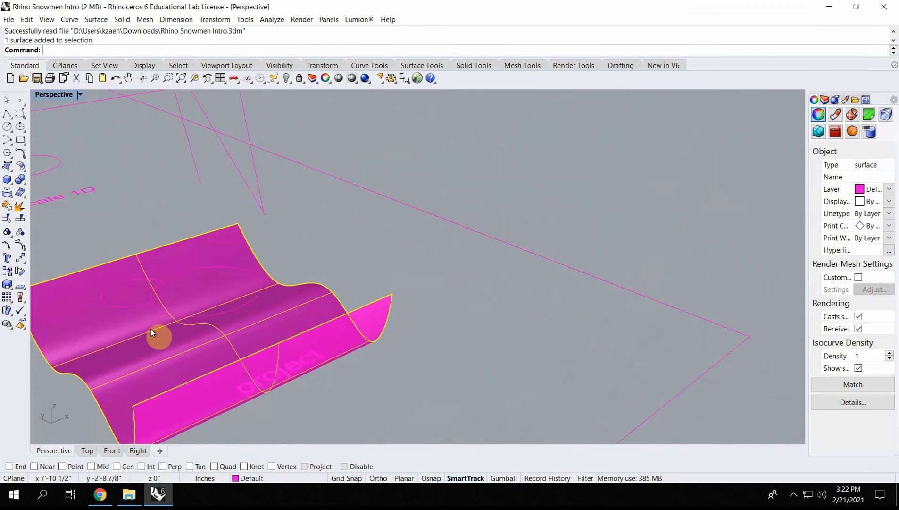
text(COff)
key(Return)
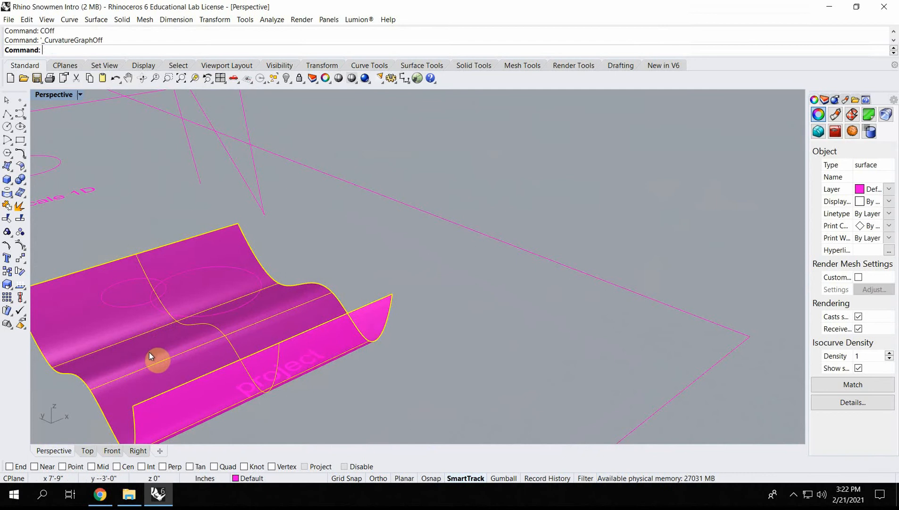
Copy the selected wavy surface once into the empty area beside the original.
text(Copy)
key(Return)
click(165, 342)
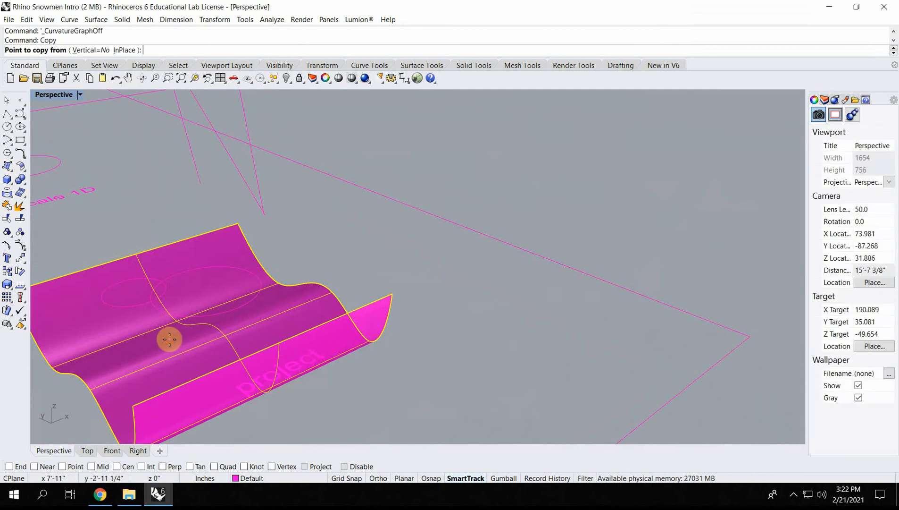
click(477, 216)
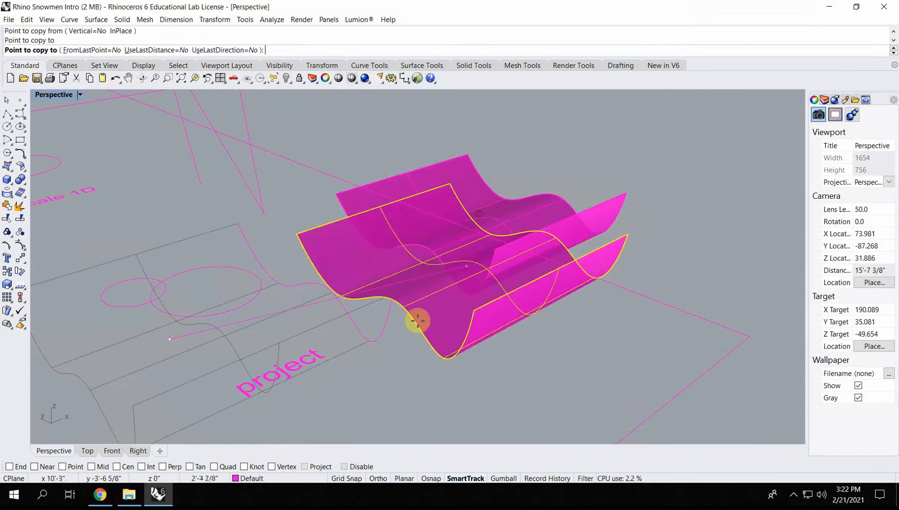
key(Return)
Create a polygon mesh from the copied wavy surface using the fewest-polygons setting.
click(428, 231)
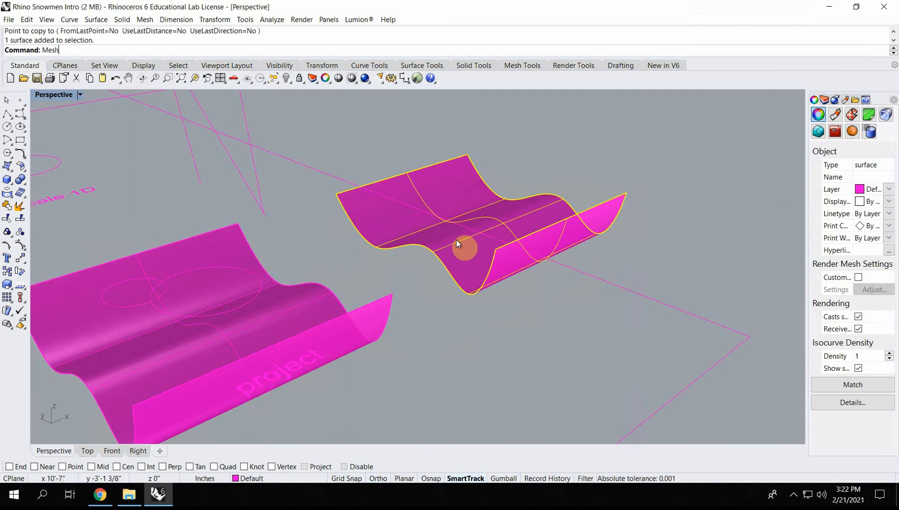
text(Mesh)
key(Return)
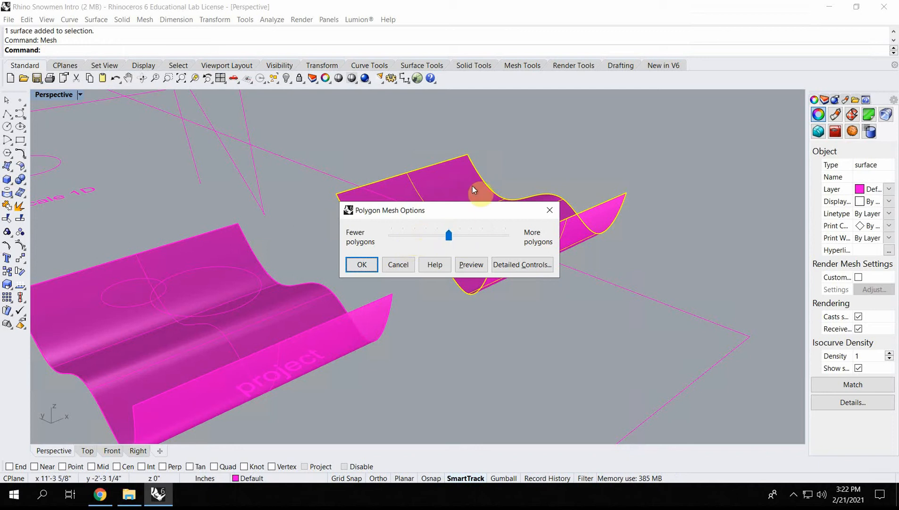
click(453, 236)
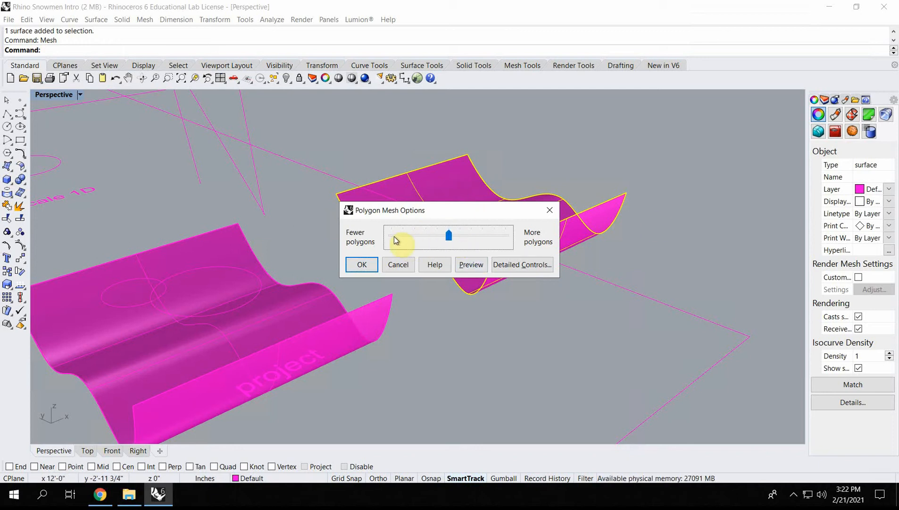
click(368, 264)
click(570, 146)
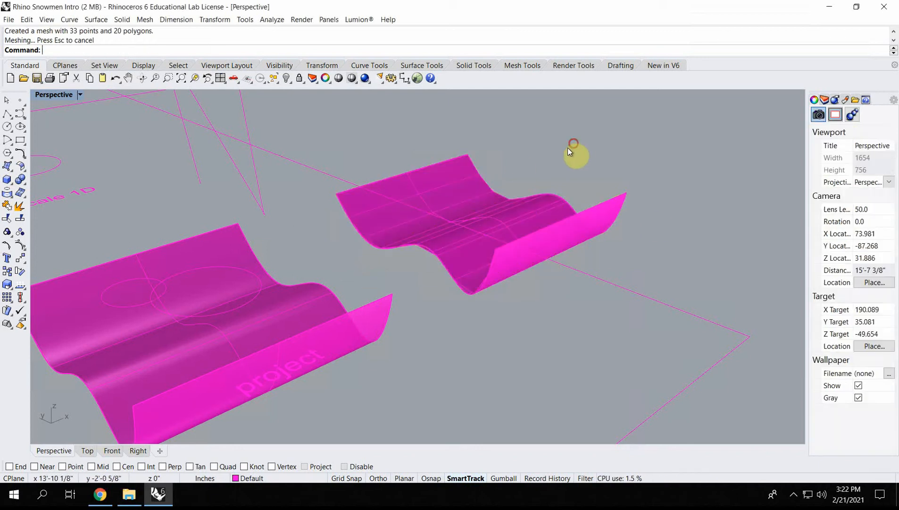
right_drag(382, 234, 389, 225)
Delete the copied surface to examine the coarse mesh on its own, and undo that deletion.
click(490, 173)
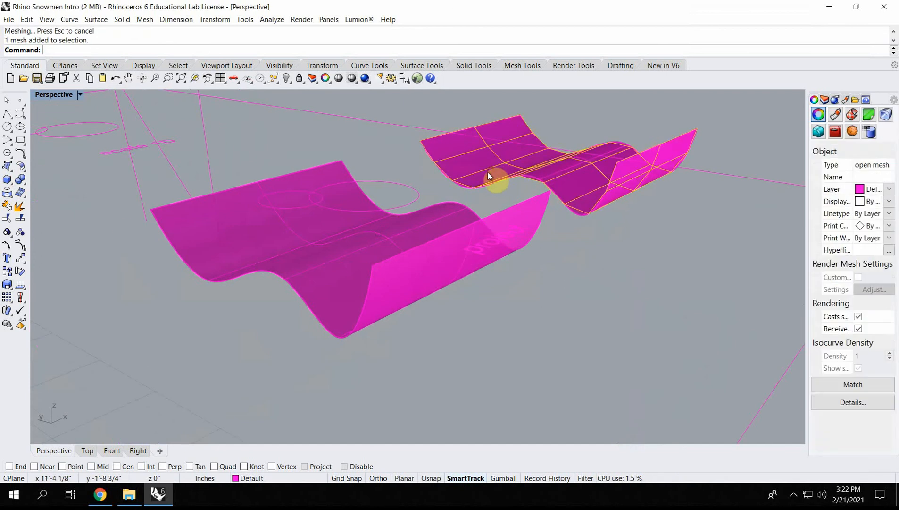
scroll(469, 191, up, 3)
click(464, 188)
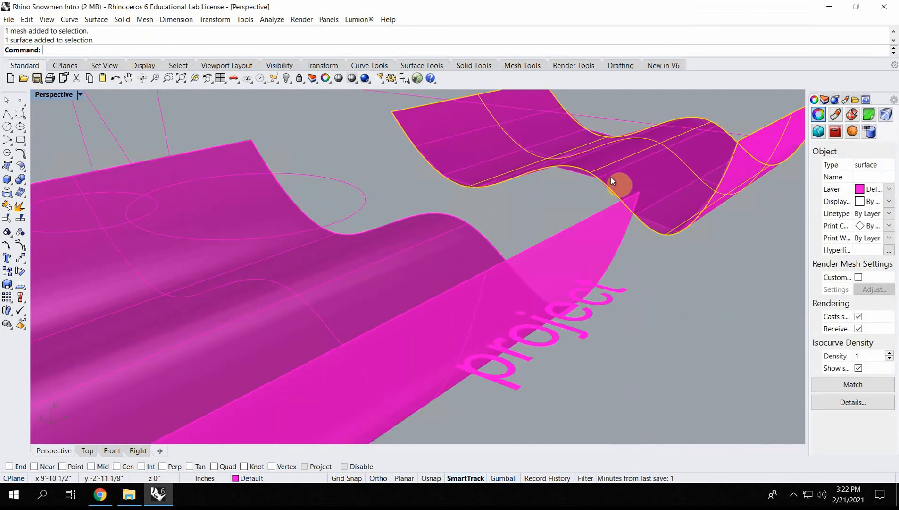
key(Delete)
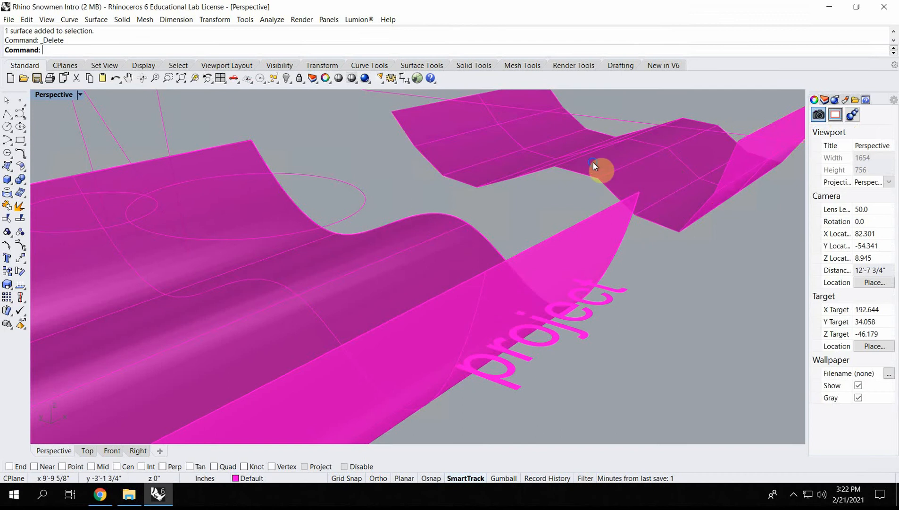
scroll(593, 162, up, 4)
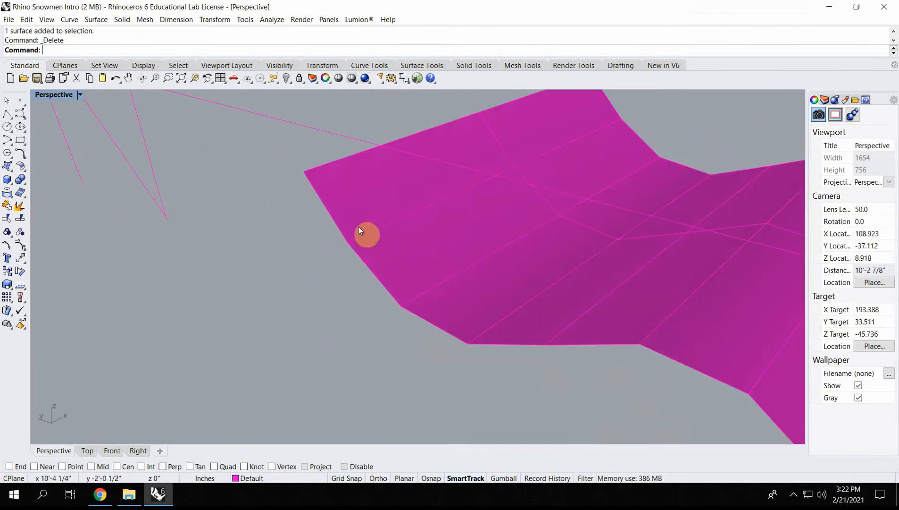
scroll(595, 312, down, 6)
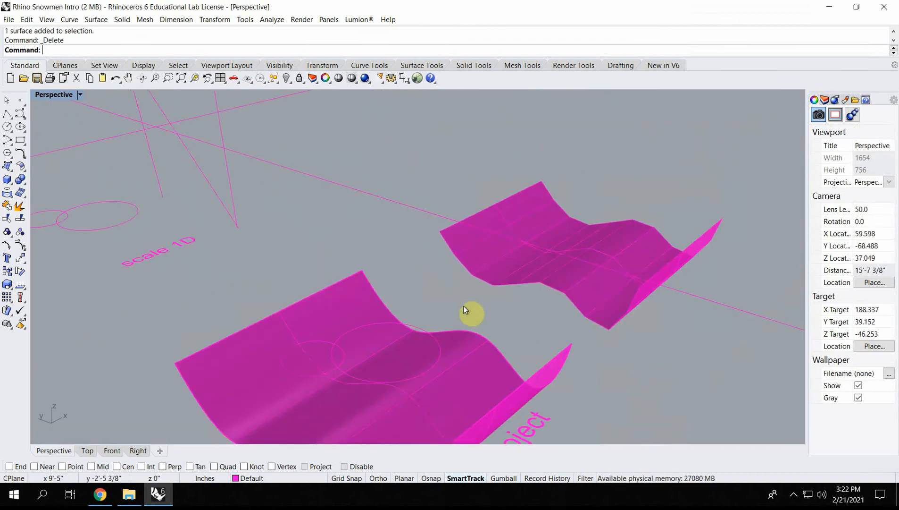
key(ctrl+z)
Delete the coarse mesh that overlaps the copied wavy surface, keeping the surface itself.
click(488, 311)
scroll(487, 311, up, 5)
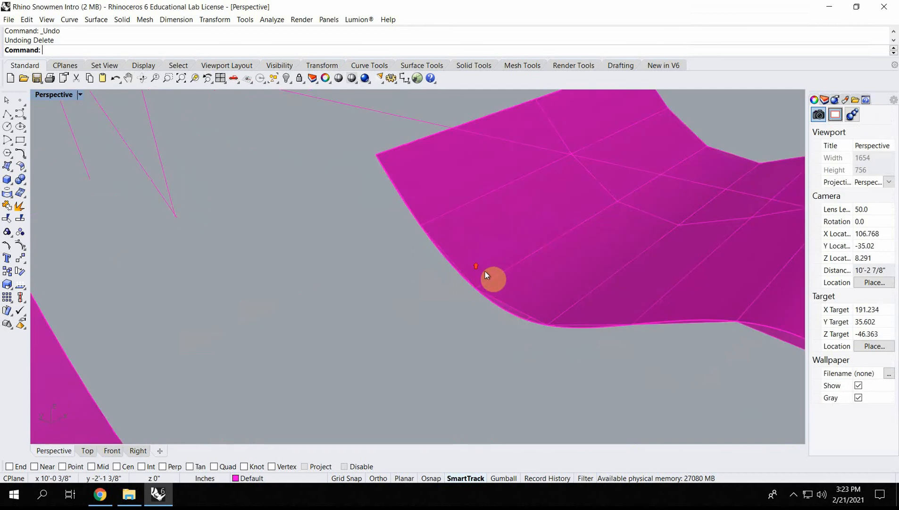
scroll(500, 278, down, 3)
click(481, 276)
click(483, 275)
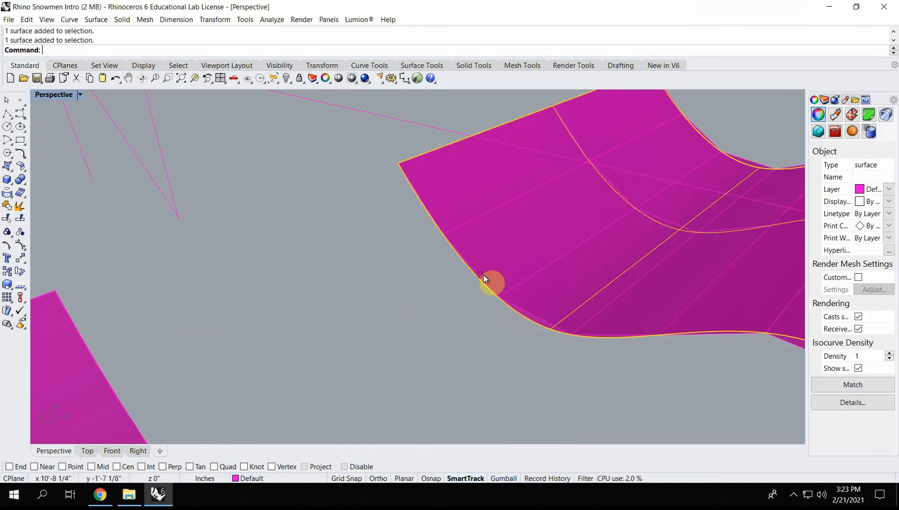
scroll(483, 275, up, 3)
key(Delete)
Mesh the copied surface again with the density set about three quarters of the way towards more polygons.
click(519, 290)
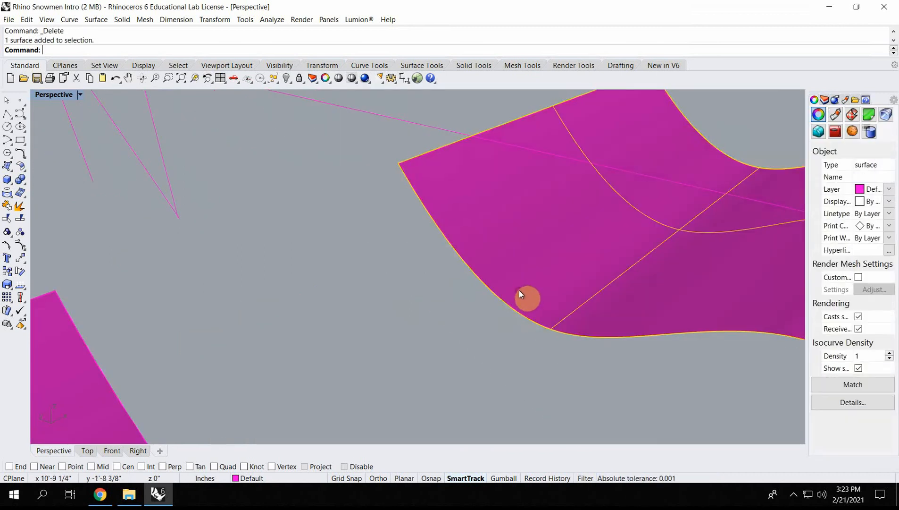
key(Return)
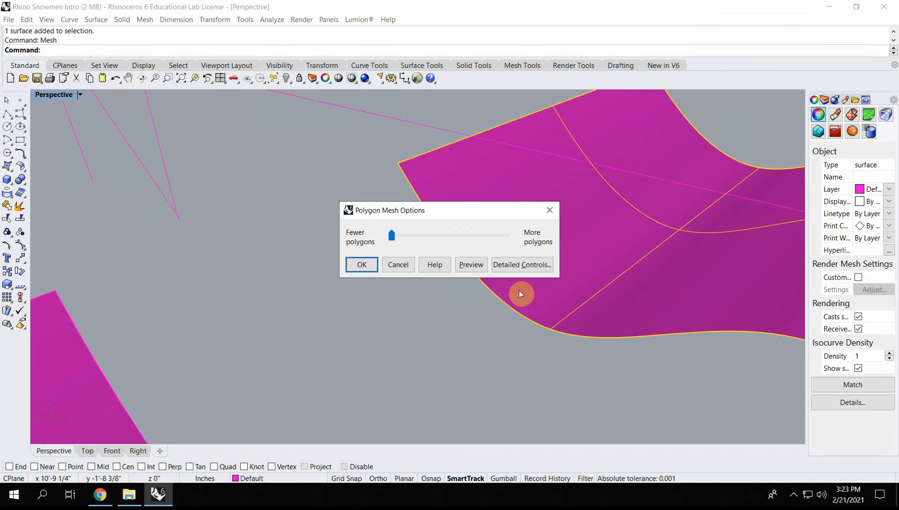
click(491, 241)
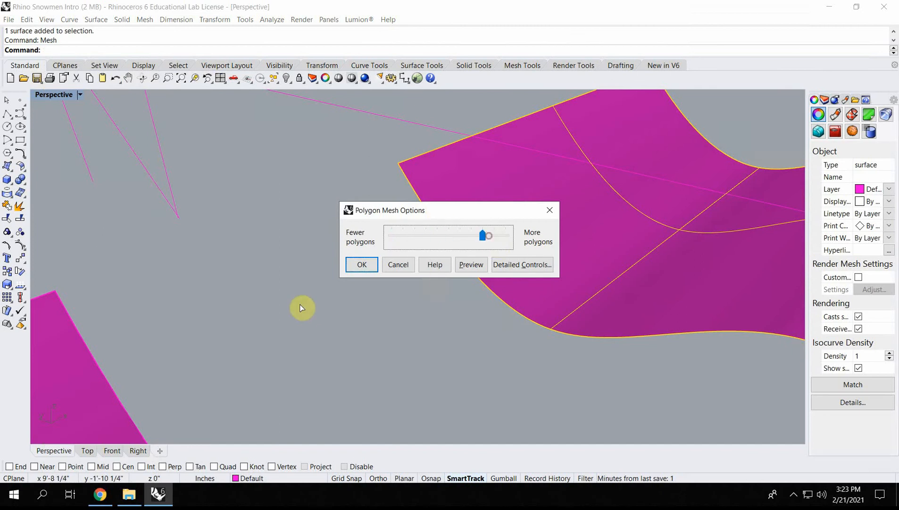
click(361, 264)
right_drag(526, 237, 201, 328)
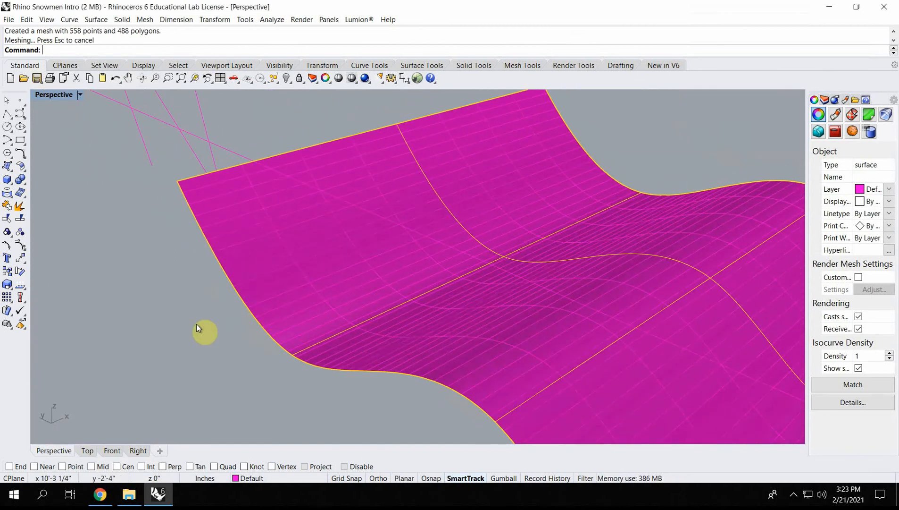
Delete the copied surface overlapping the dense mesh and select the remaining mesh.
scroll(261, 347, up, 5)
click(288, 345)
click(286, 336)
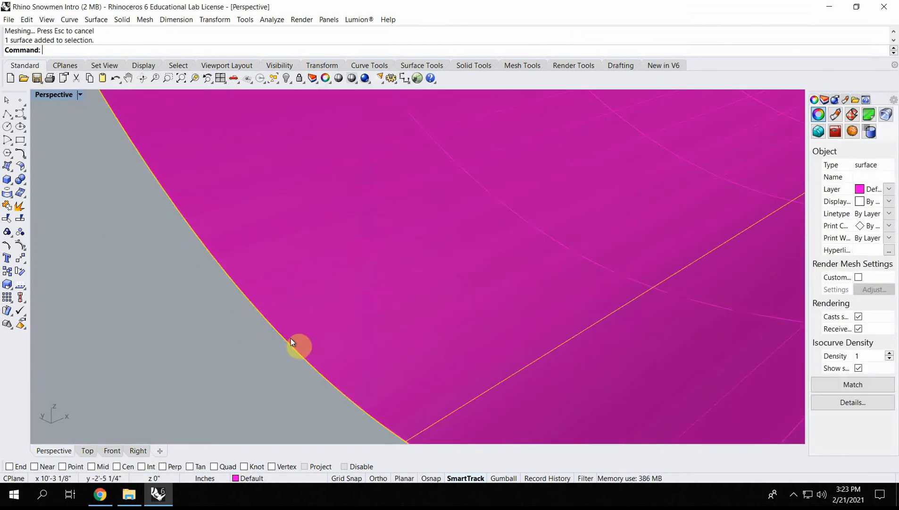
key(Delete)
click(330, 325)
Examine the dense mesh's polygon faces up close and compare them with the original smooth surface.
scroll(325, 326, down, 5)
scroll(239, 230, up, 5)
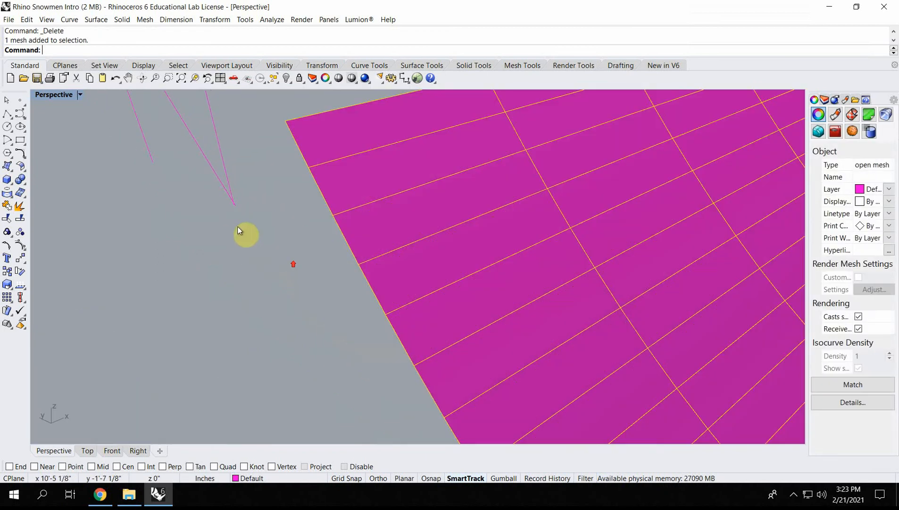
scroll(316, 125, up, 3)
scroll(286, 132, down, 3)
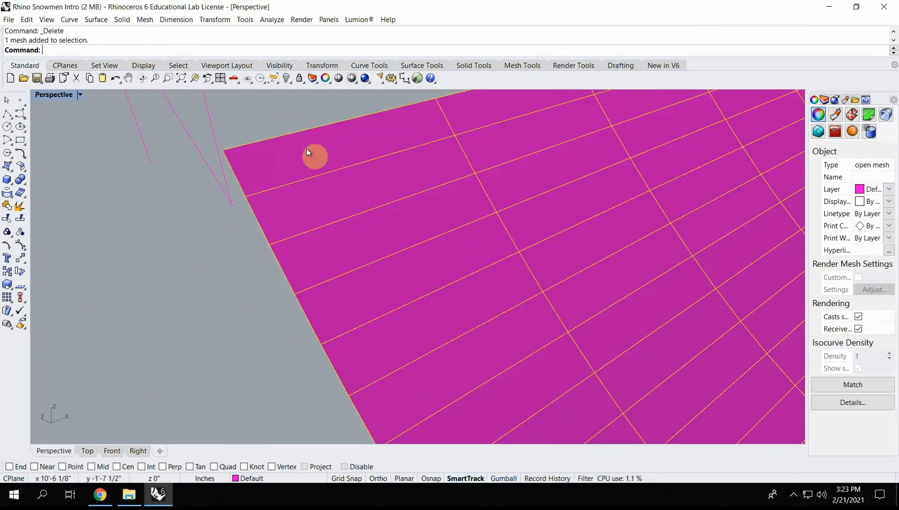
scroll(314, 160, down, 3)
scroll(389, 252, up, 2)
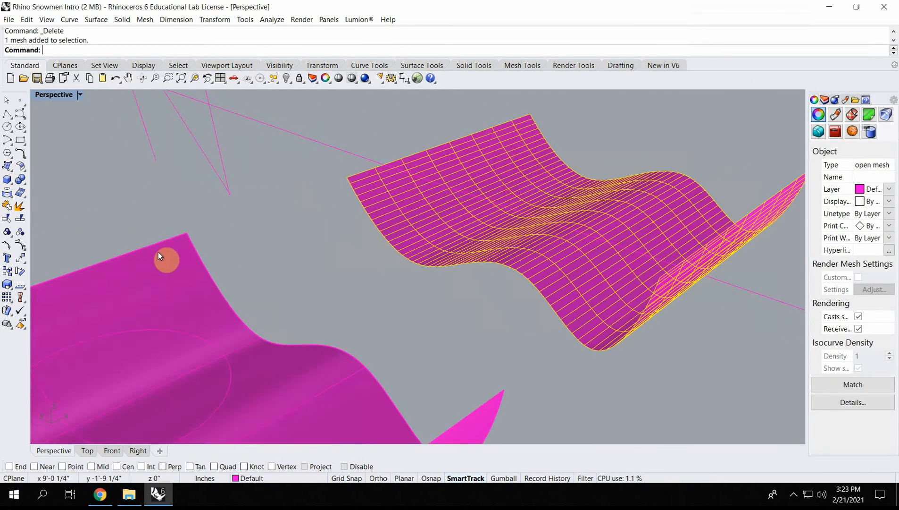
scroll(486, 222, down, 2)
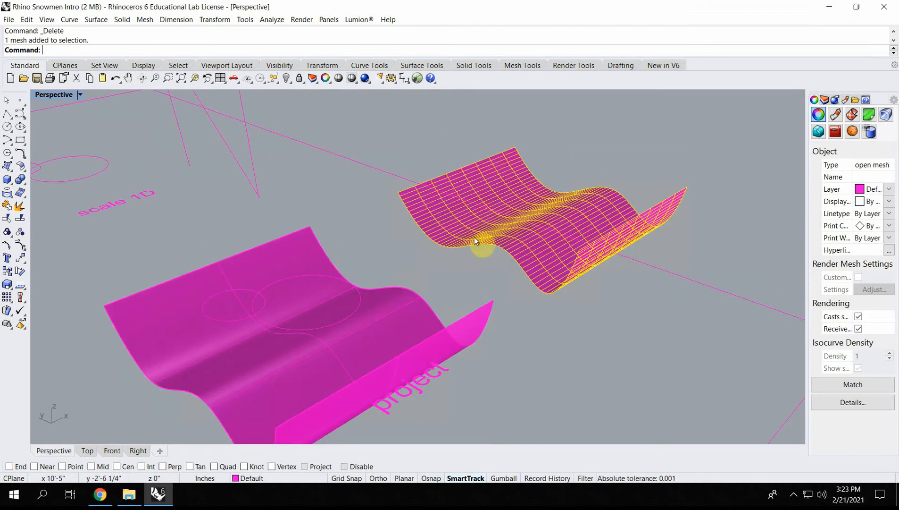
right_drag(474, 237, 460, 243)
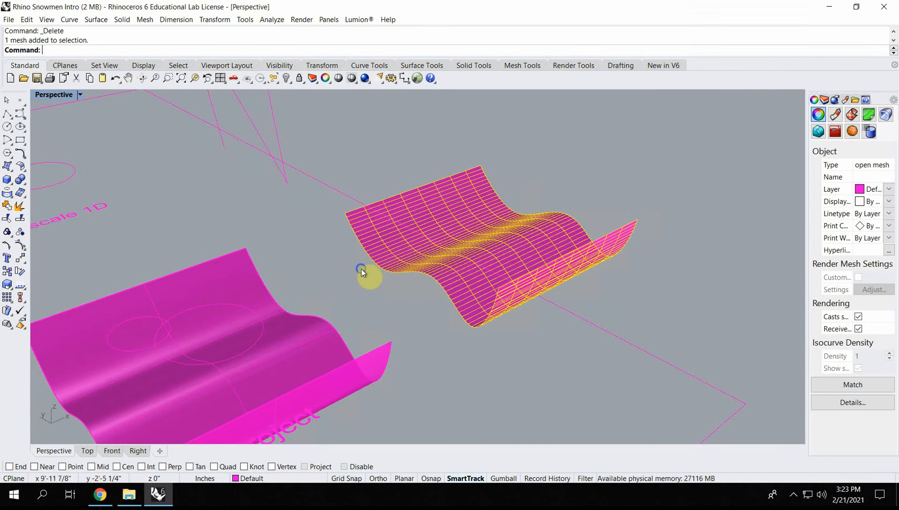
right_drag(361, 268, 368, 269)
Delete the dense mesh beside the original wavy surface.
scroll(477, 255, up, 5)
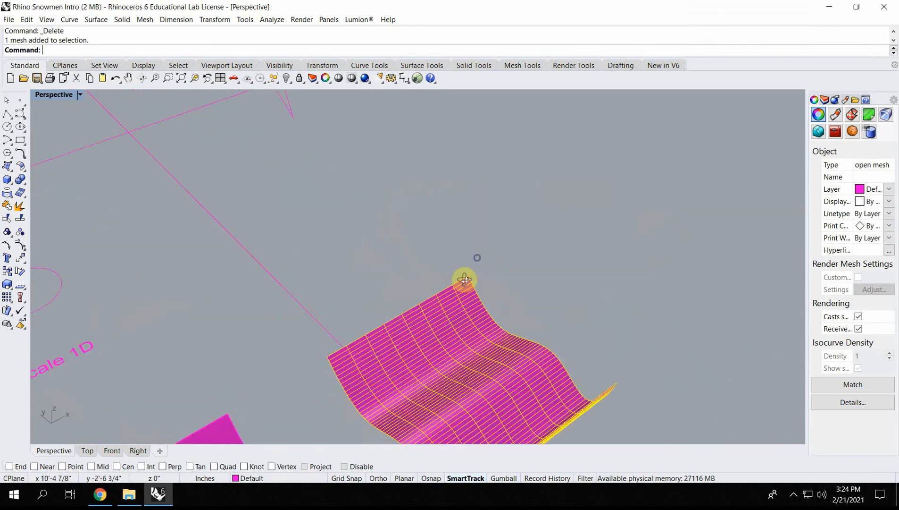
key(Delete)
scroll(427, 229, down, 6)
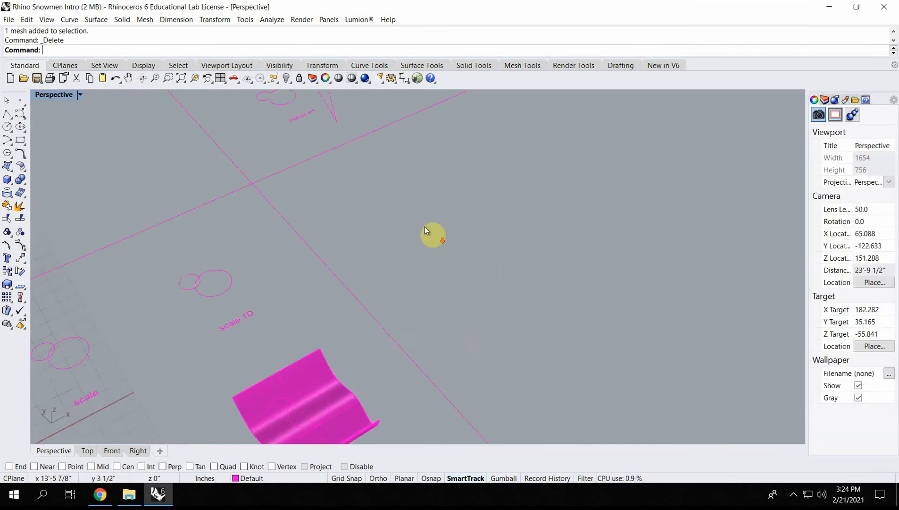
shift+right_drag(359, 283, 386, 197)
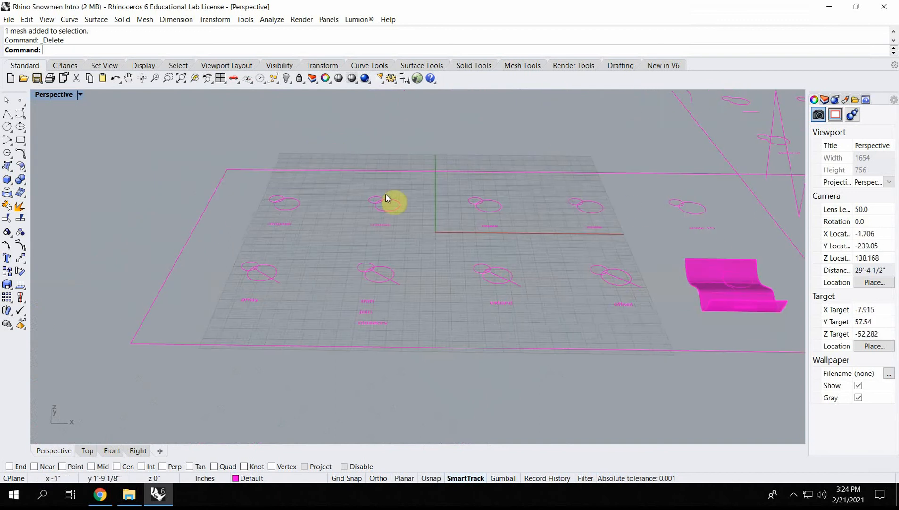
Restore the four-viewport layout and look over the snowmen drawings by zooming and panning in the Top viewport.
double_click(53, 97)
click(140, 157)
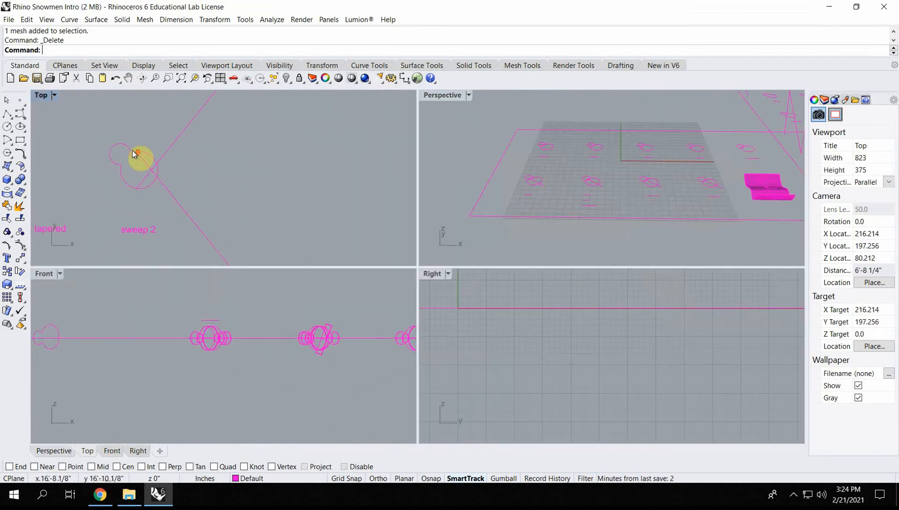
double_click(42, 95)
double_click(41, 96)
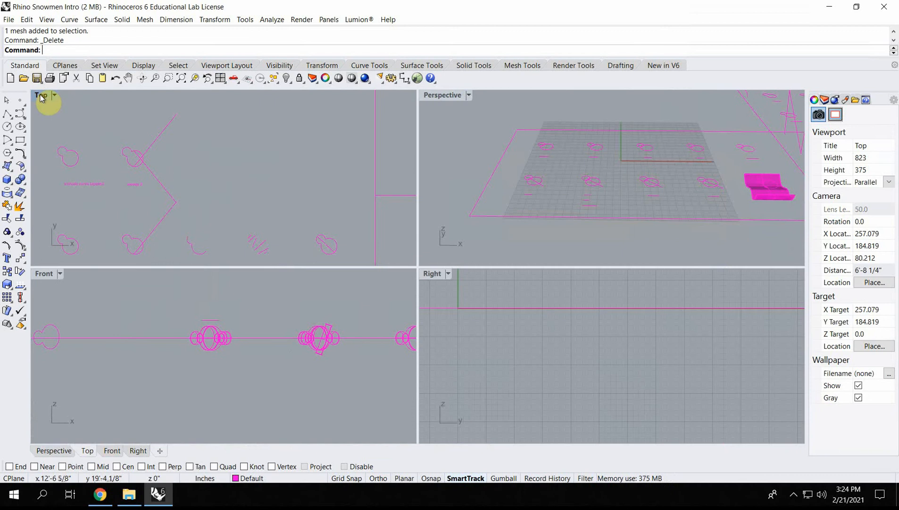
scroll(143, 175, down, 3)
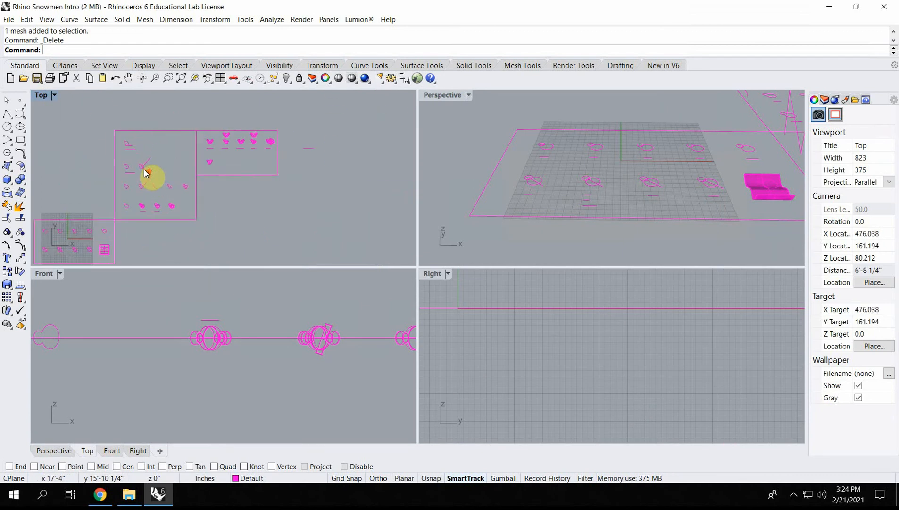
scroll(144, 174, up, 3)
scroll(146, 173, down, 2)
scroll(144, 170, down, 4)
scroll(144, 169, up, 12)
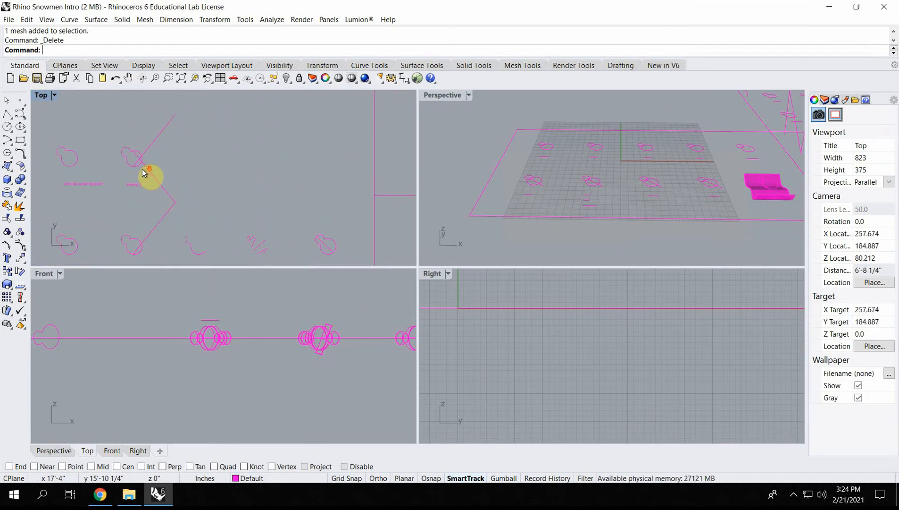
scroll(143, 168, down, 13)
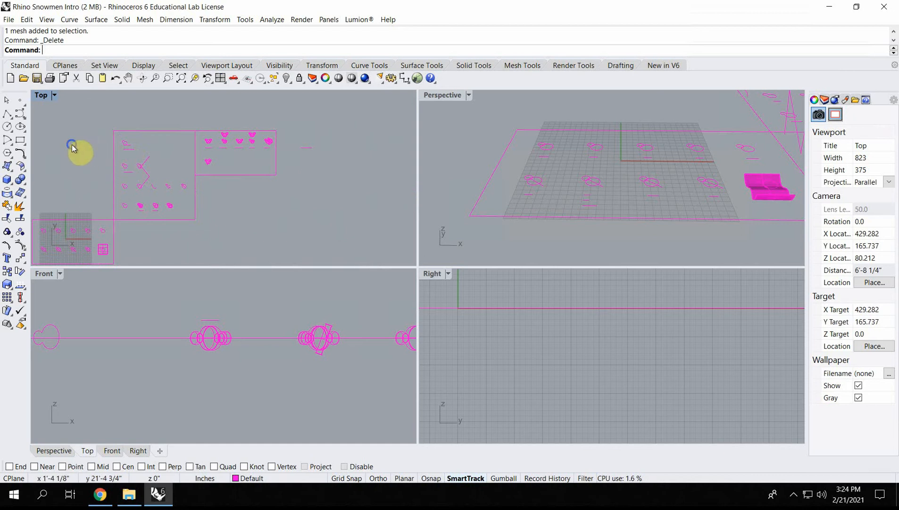
right_drag(73, 147, 186, 115)
Maximize the Perspective viewport and look over the snowmen exercises by orbiting and panning across the layout.
click(447, 98)
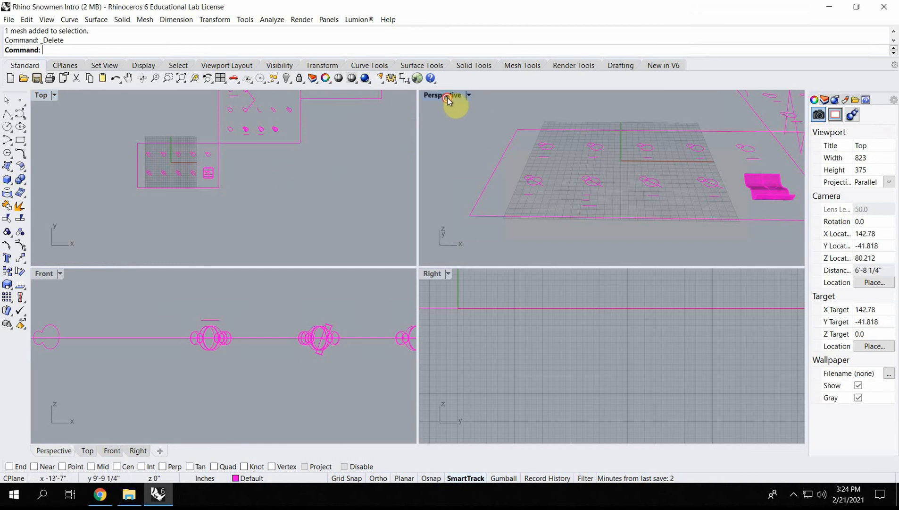
click(448, 100)
right_drag(398, 254, 459, 242)
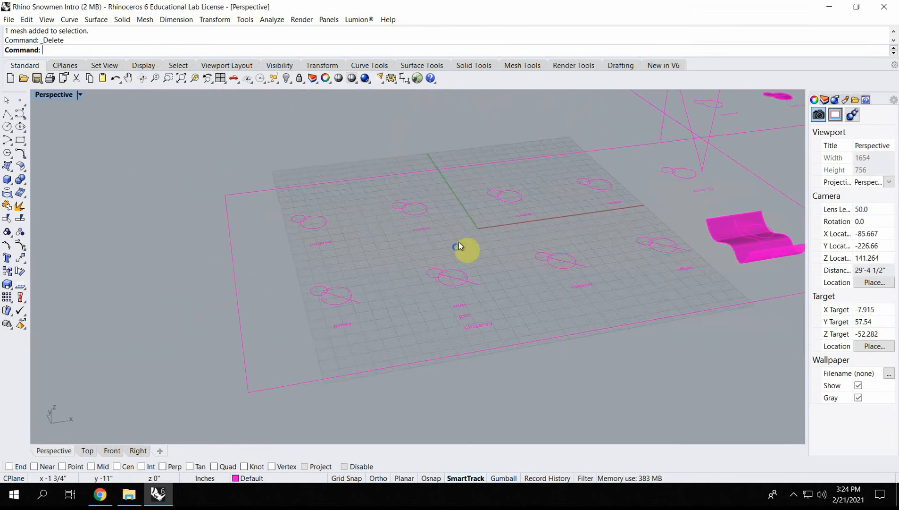
key(F3)
right_drag(432, 145, 411, 174)
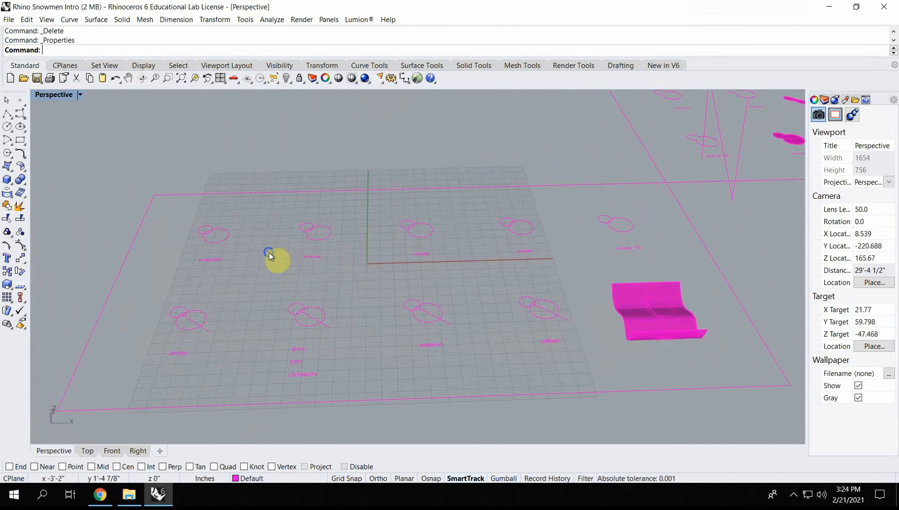
right_drag(269, 254, 315, 224)
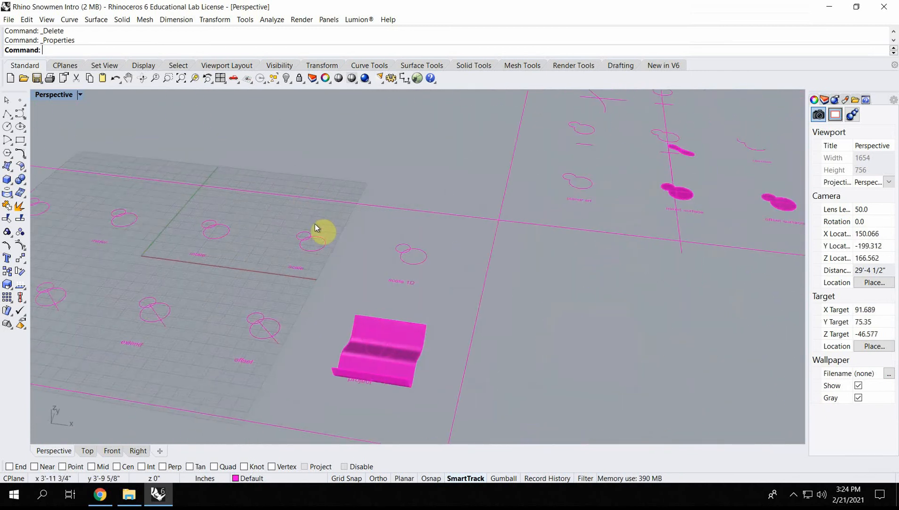
Look over the snowmen exercises in the Perspective viewport by zooming, panning and orbiting around the layout.
scroll(315, 224, down, 5)
scroll(315, 224, up, 4)
scroll(315, 224, down, 4)
scroll(316, 225, up, 3)
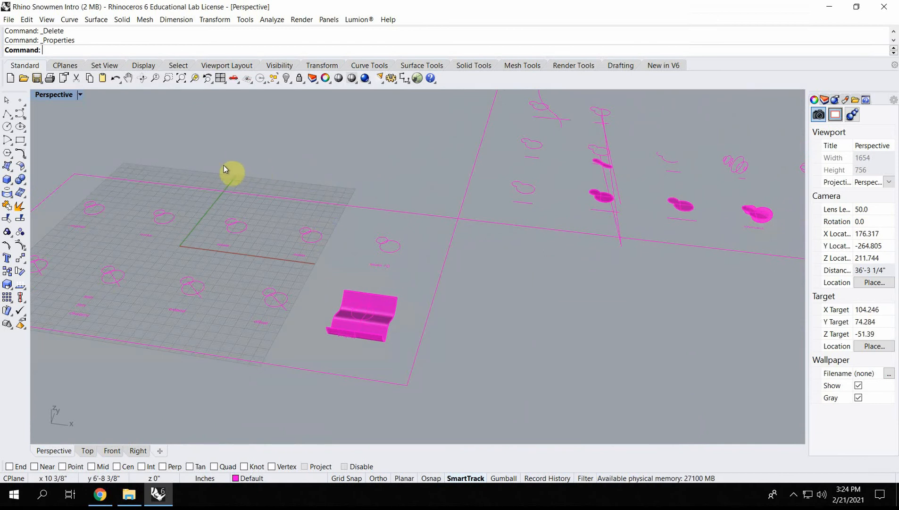
shift+right_drag(165, 160, 539, 163)
shift+right_drag(371, 176, 400, 332)
scroll(390, 308, up, 6)
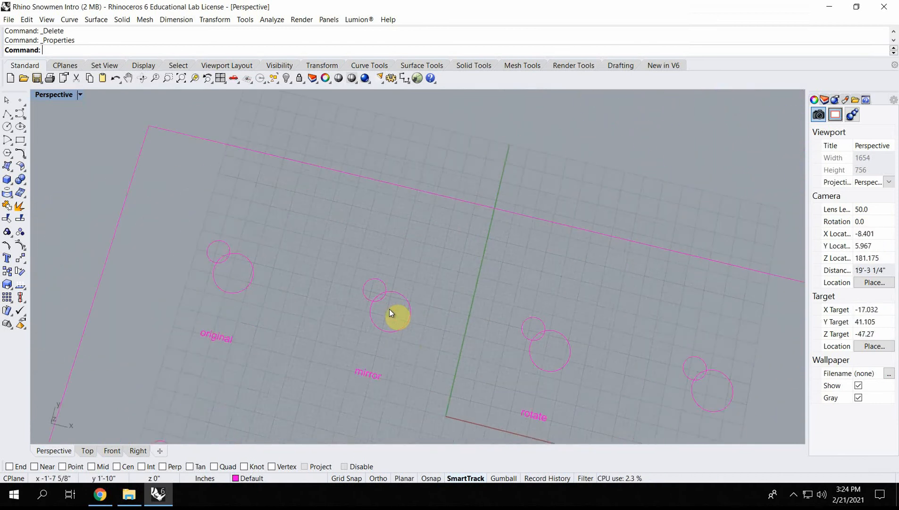
scroll(389, 307, down, 12)
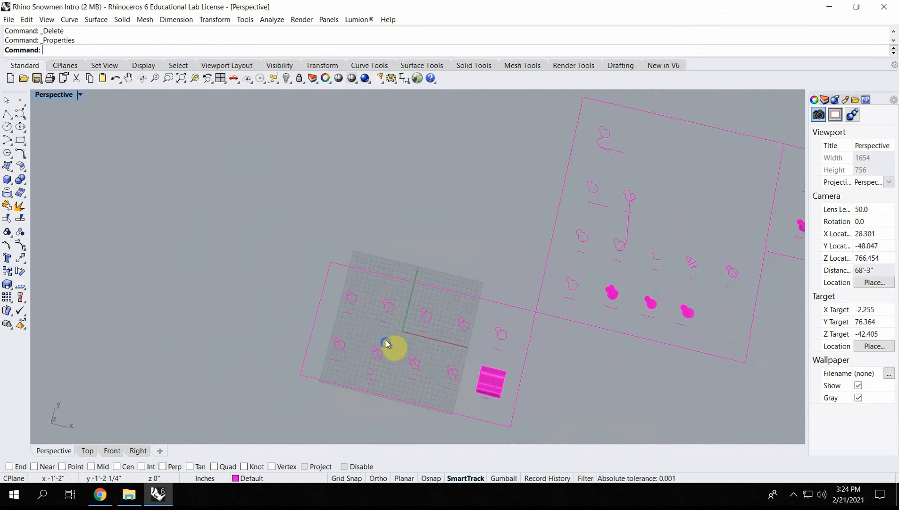
right_drag(392, 345, 328, 229)
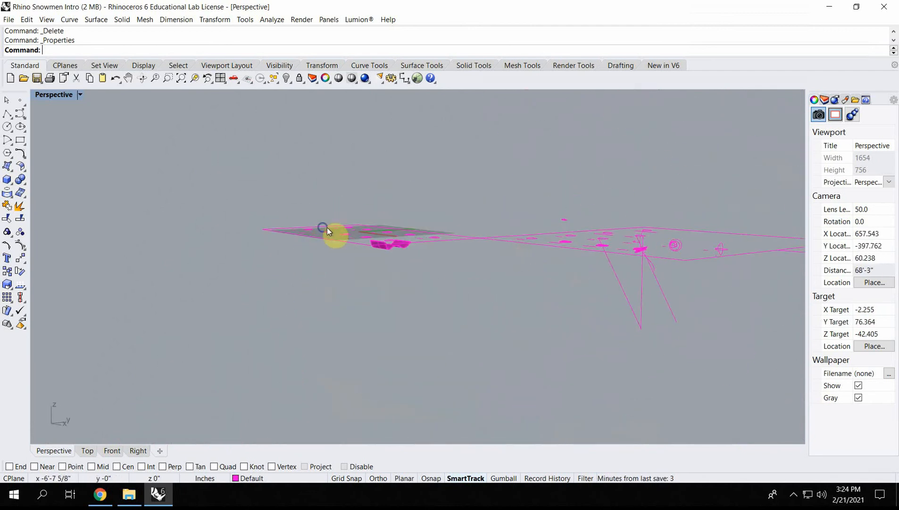
right_drag(354, 164, 596, 380)
right_drag(381, 297, 400, 283)
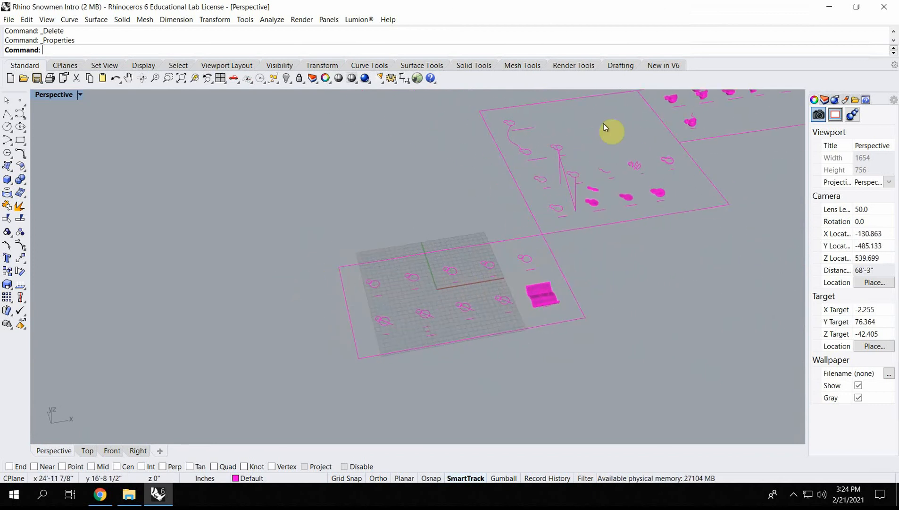
Select the closed snowman curve of the sweep 2 exercise and frame it with Zoom Selected.
click(562, 149)
scroll(566, 147, up, 5)
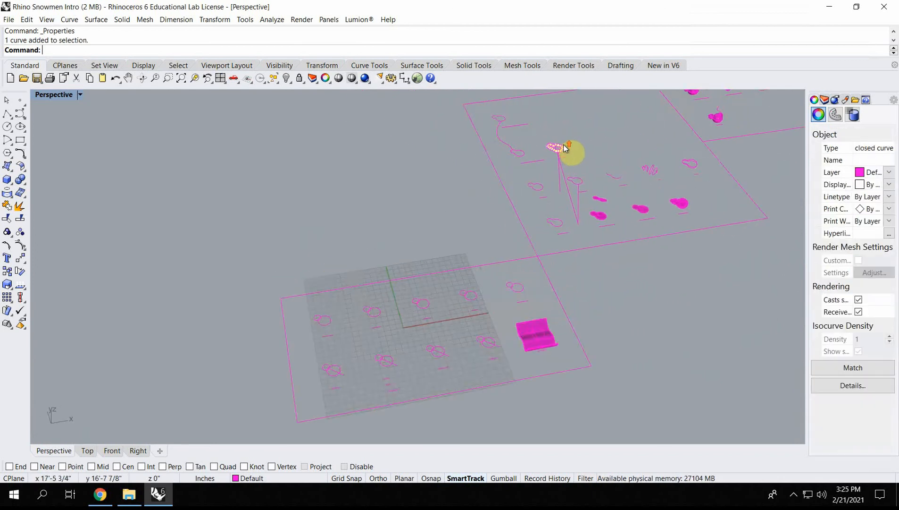
scroll(565, 145, up, 3)
scroll(560, 165, down, 10)
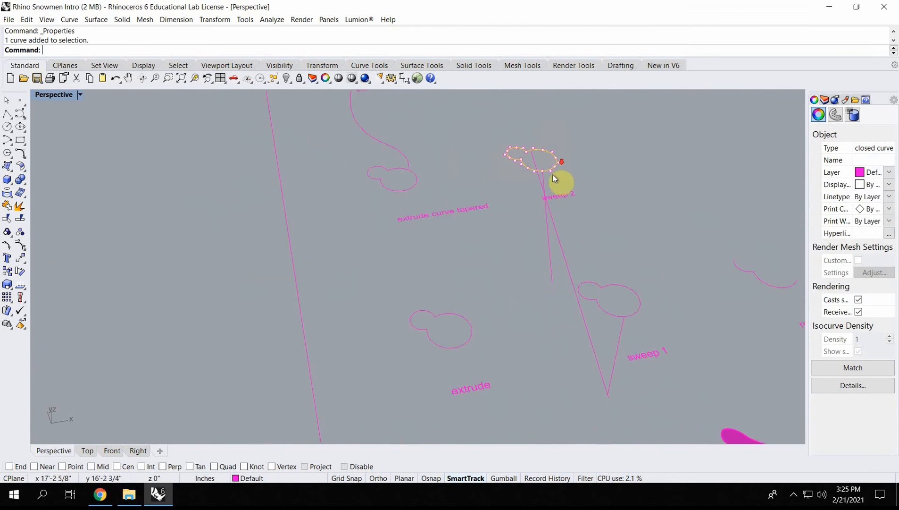
scroll(554, 186, up, 8)
scroll(554, 189, down, 7)
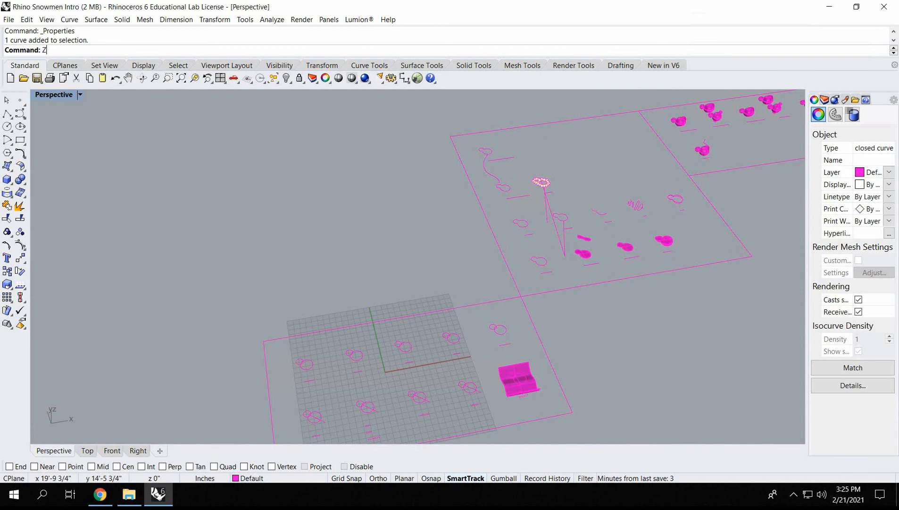
key(Return)
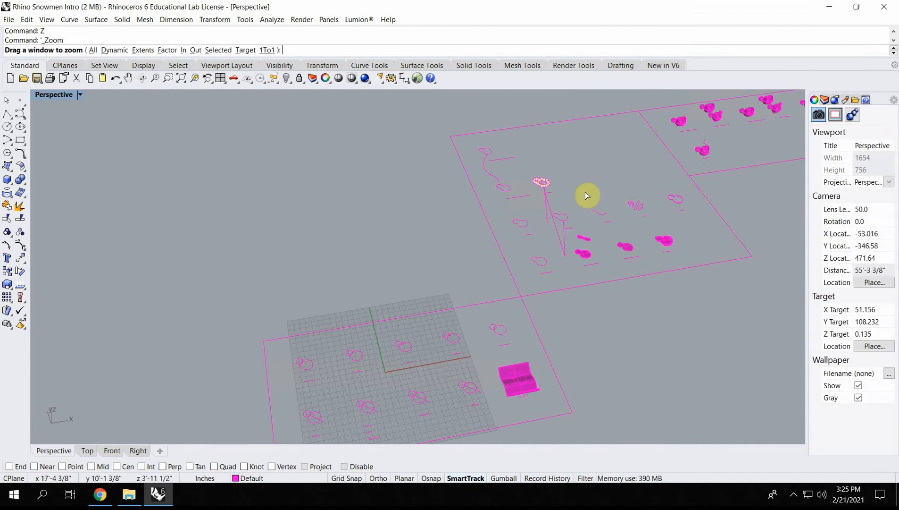
text(s)
key(Return)
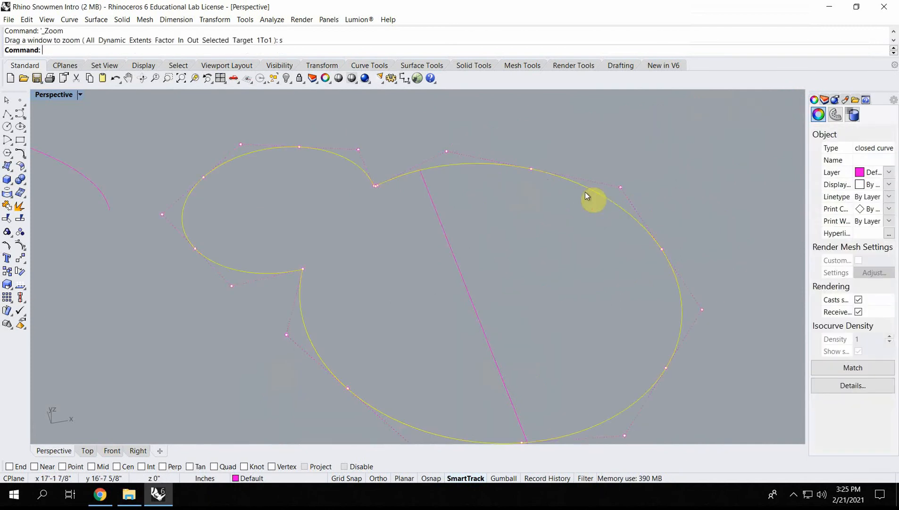
Select the large circle of the array snowman, frame it with Zoom Selected, and clear the selection.
scroll(531, 216, down, 11)
scroll(530, 216, up, 8)
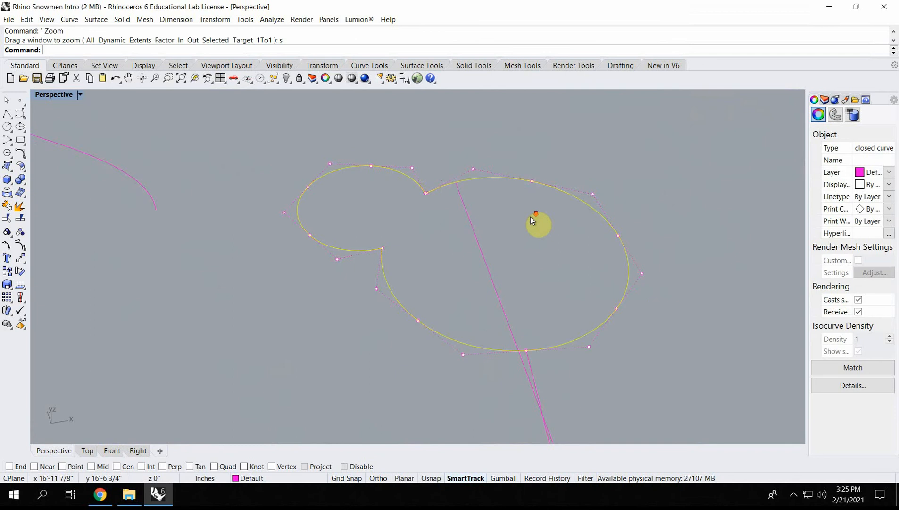
scroll(530, 217, down, 7)
right_drag(516, 226, 537, 205)
scroll(430, 227, down, 9)
scroll(451, 219, up, 11)
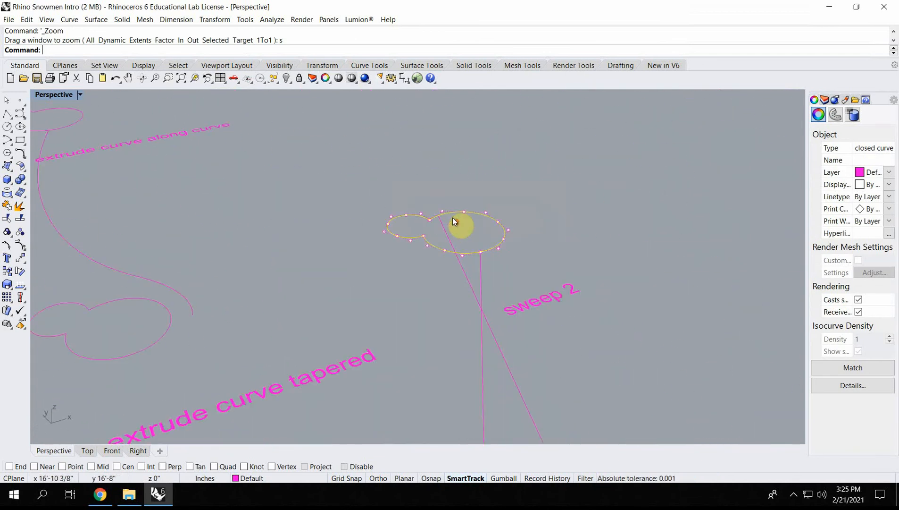
scroll(418, 190, down, 10)
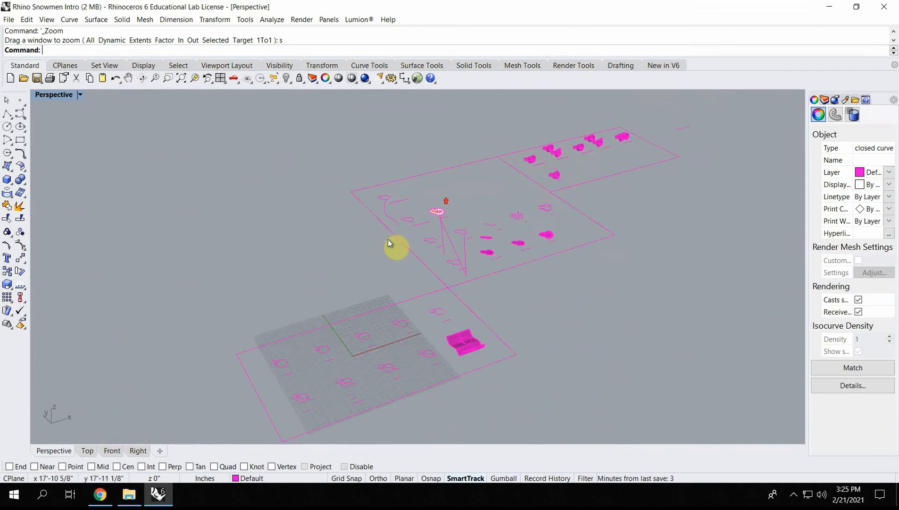
click(301, 401)
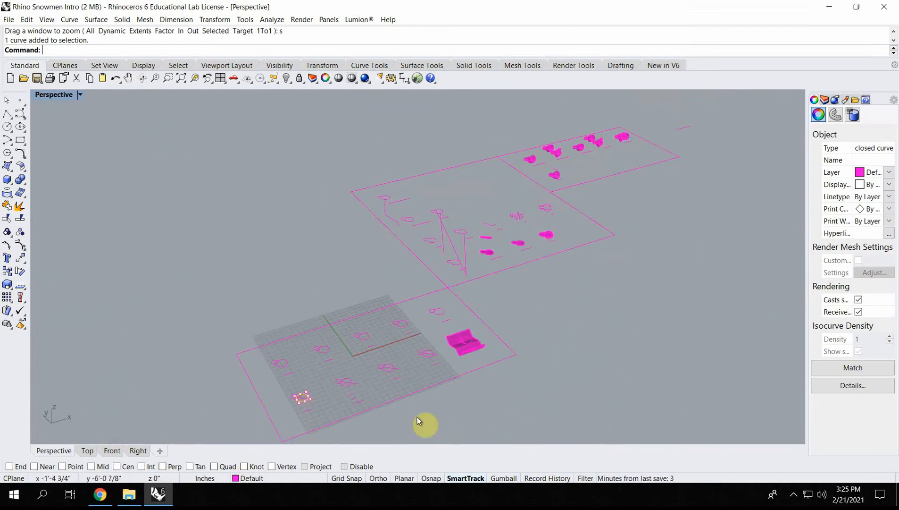
right_drag(339, 417, 323, 407)
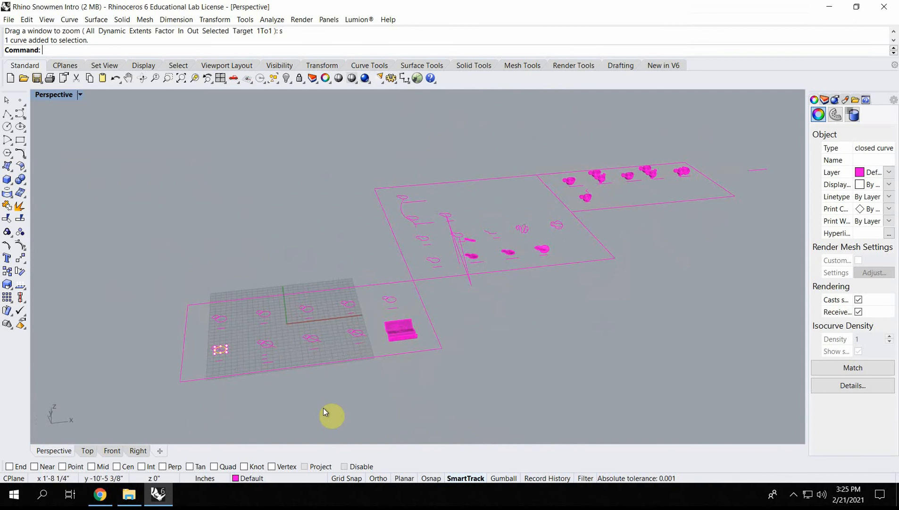
key(Return)
text(s)
key(Return)
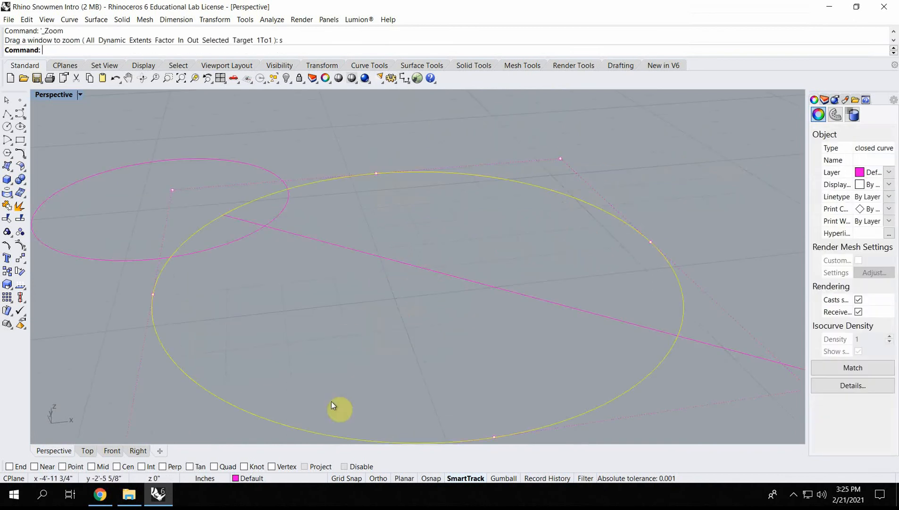
right_drag(331, 405, 282, 289)
scroll(282, 288, down, 10)
key(Escape)
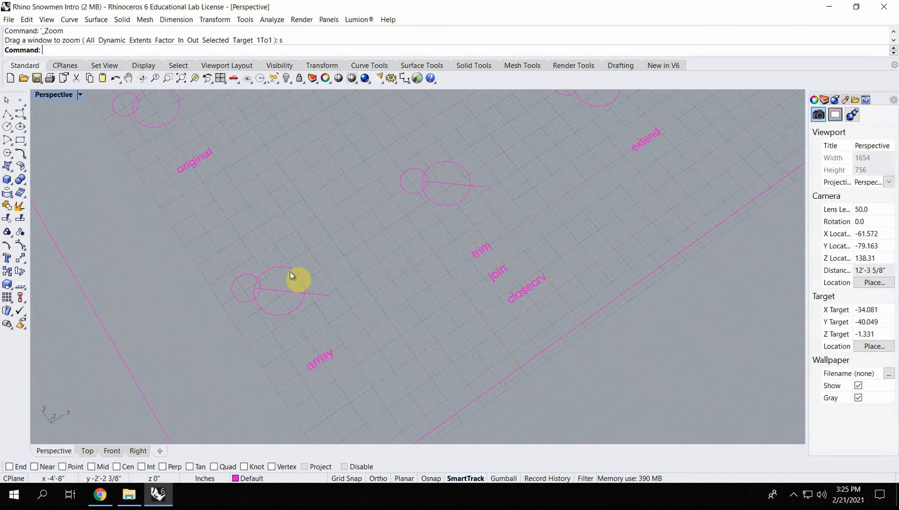
Zoom far out from the model and bring all objects back into view with Zoom Extents.
scroll(376, 239, down, 6)
right_drag(460, 236, 348, 193)
scroll(317, 151, down, 20)
scroll(362, 181, down, 20)
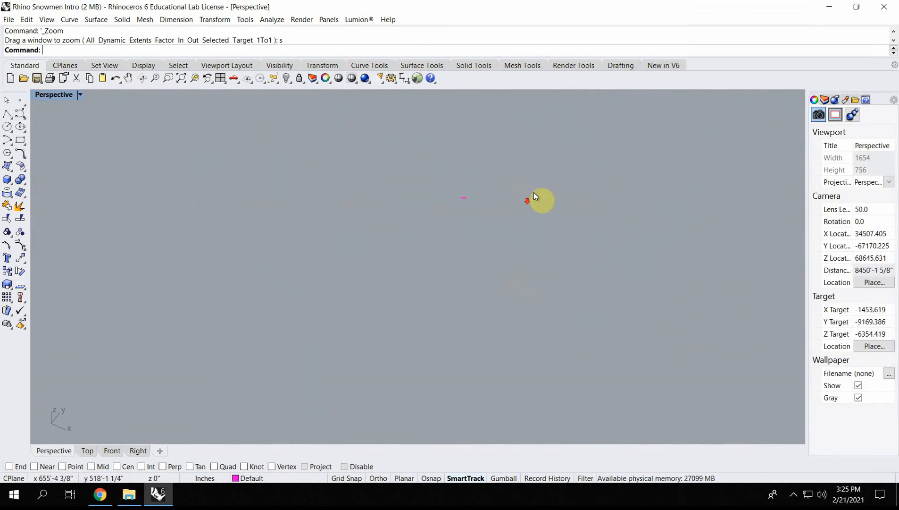
scroll(311, 225, down, 10)
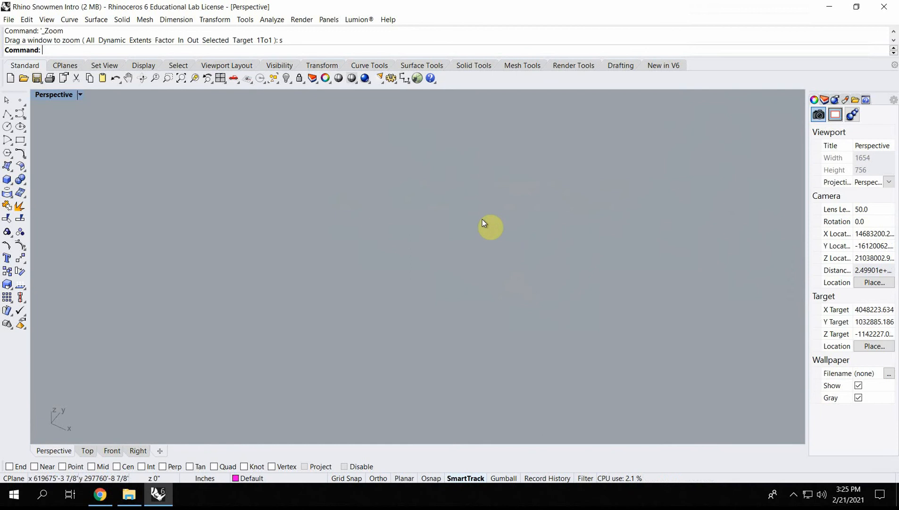
key(Return)
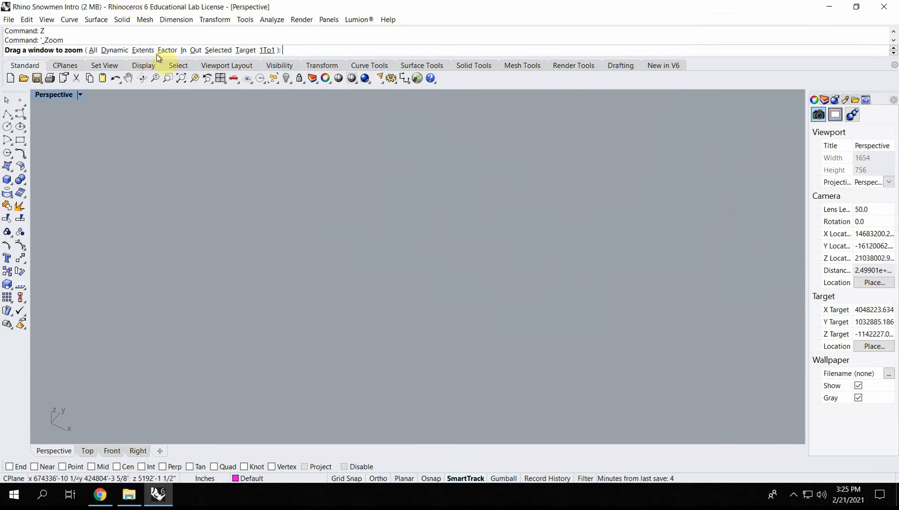
text(e)
key(Return)
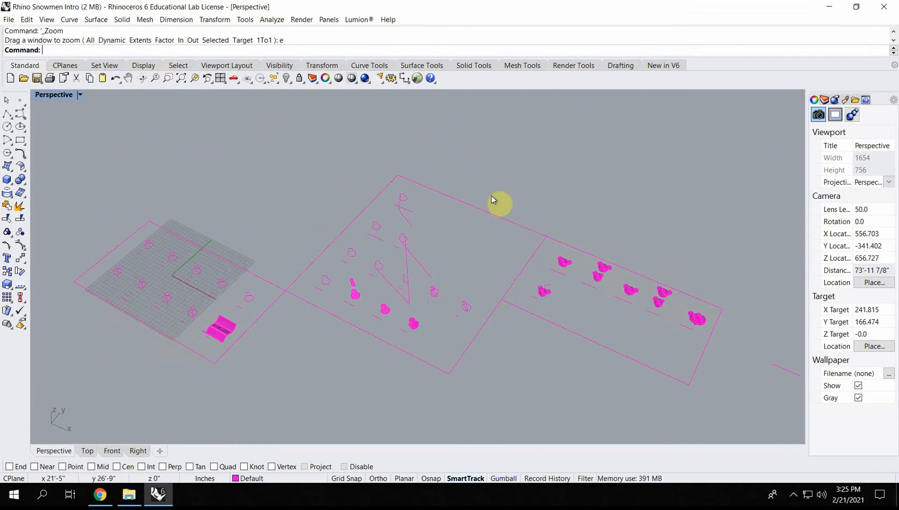
Restore the four-viewport layout and practise toggling the Top viewport between maximized and normal size, ending with it maximized.
right_drag(276, 282, 333, 267)
scroll(347, 289, down, 2)
scroll(251, 359, up, 4)
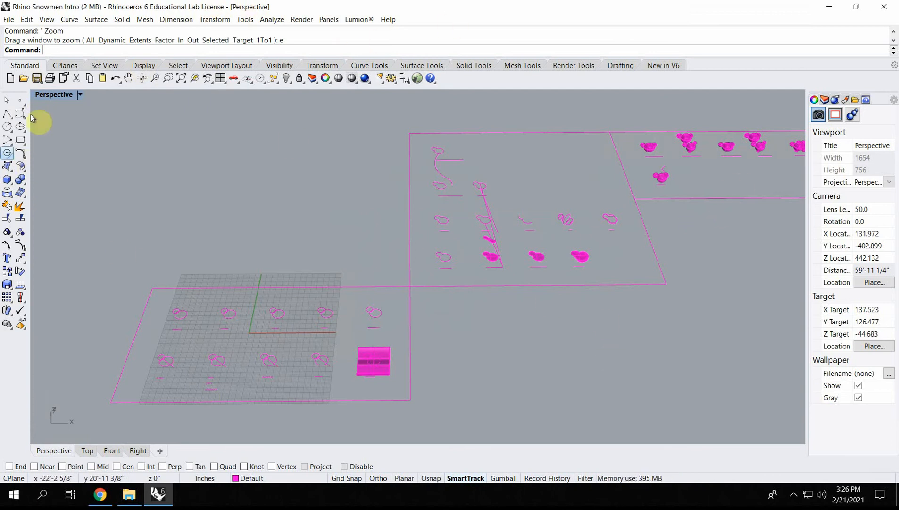
double_click(53, 94)
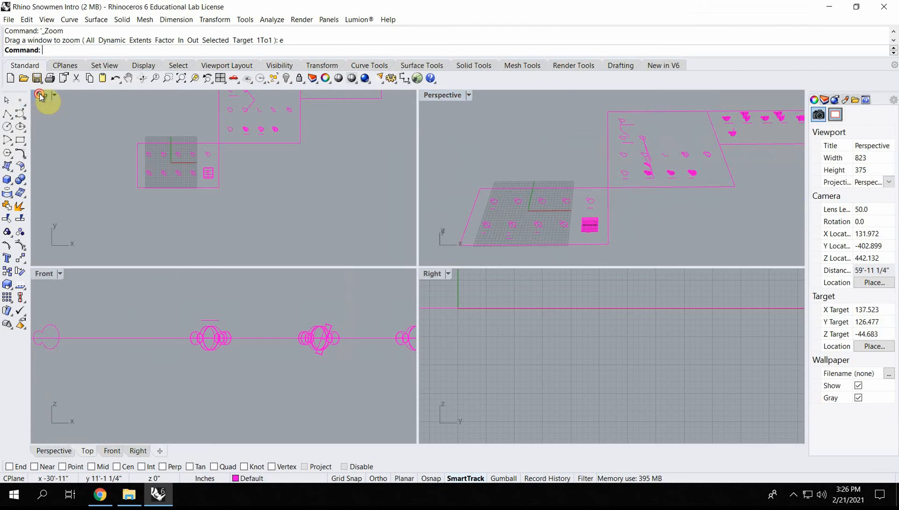
double_click(41, 95)
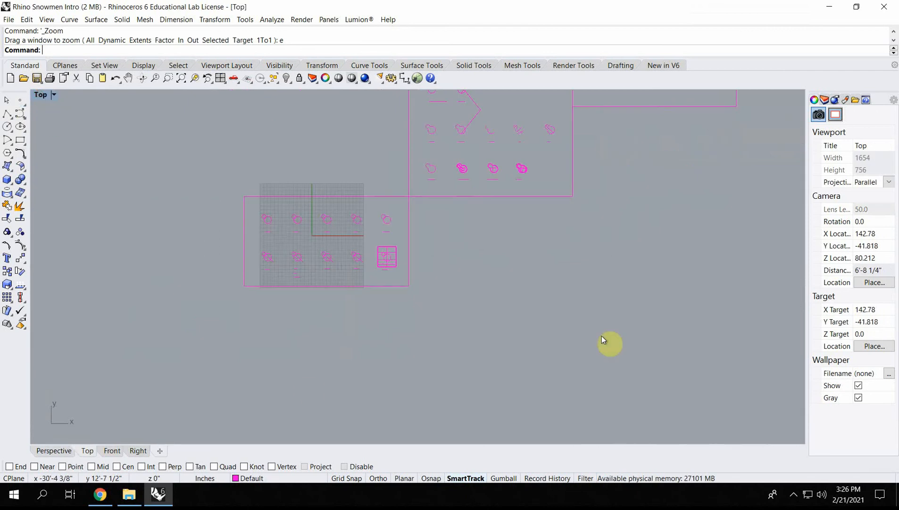
double_click(41, 96)
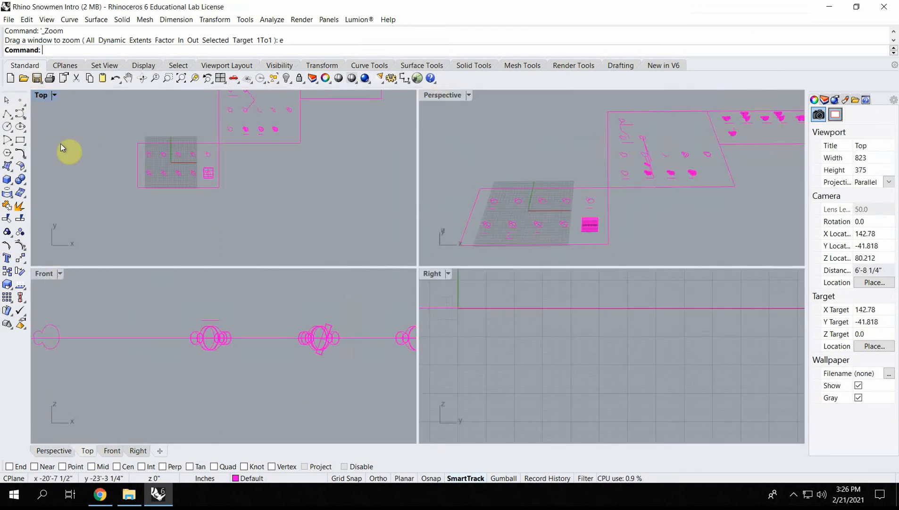
double_click(43, 96)
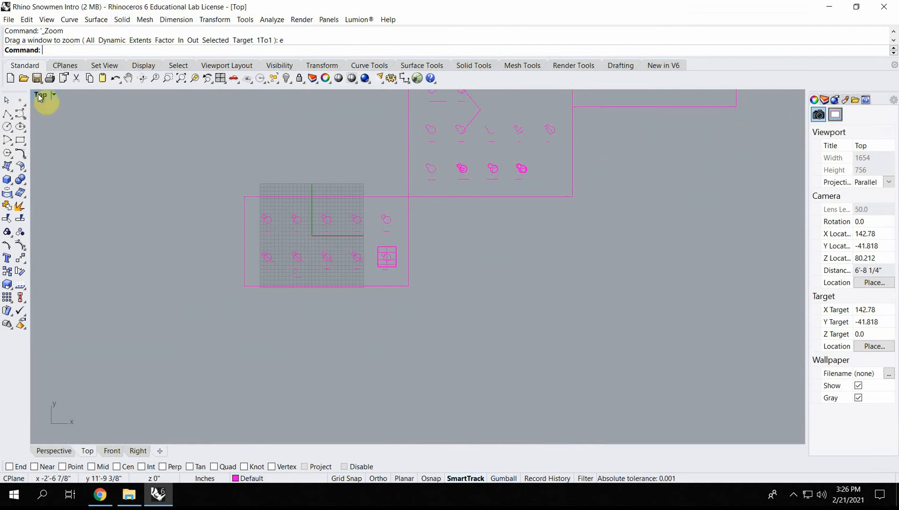
Apply the 4 Viewports layout to replace the single maximized Top view.
click(56, 95)
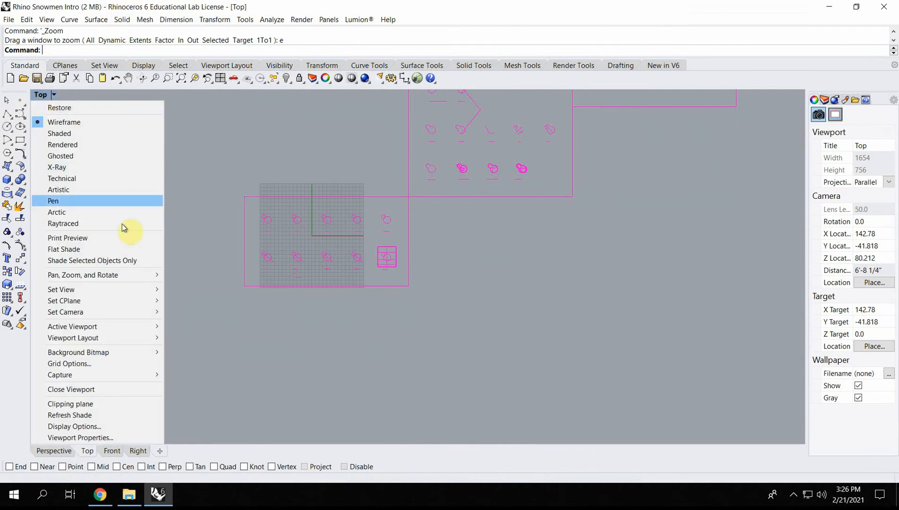
mouse_move(125, 339)
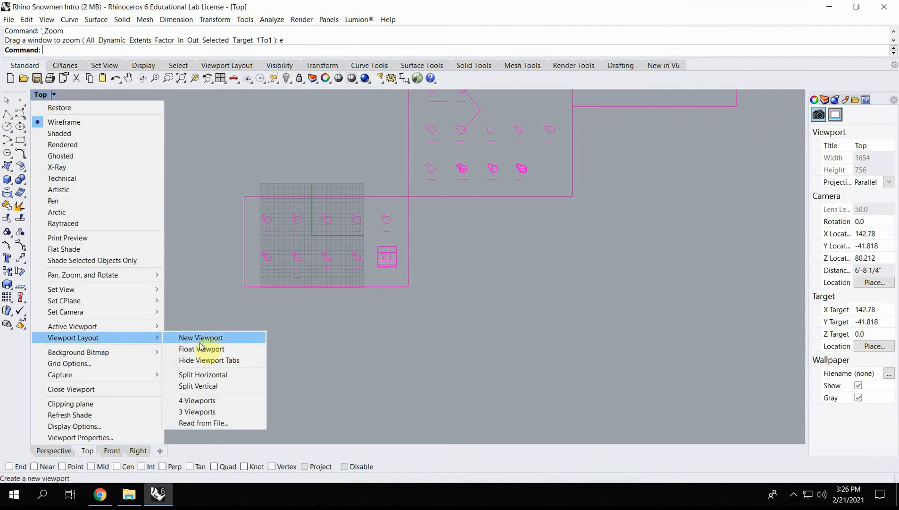
click(223, 406)
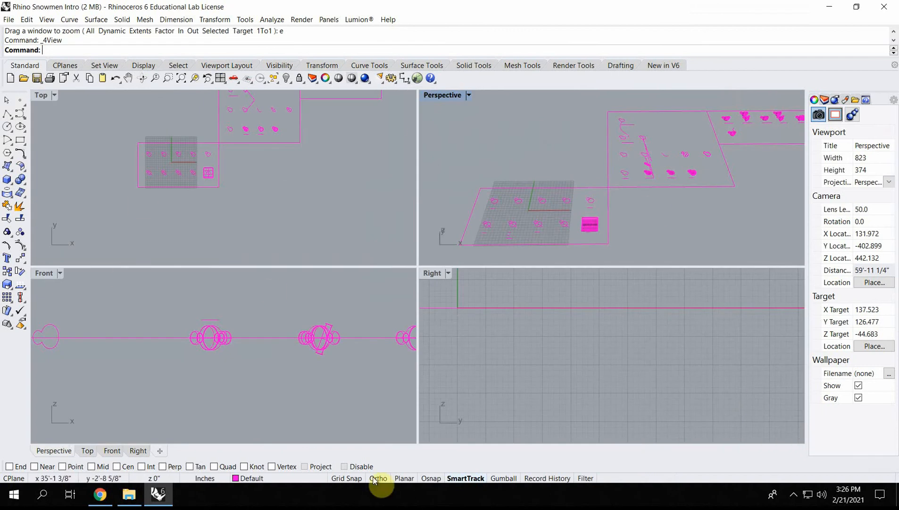
Maximize the Top viewport and zoom and pan across the original, mirror and rotate snowmen up close.
double_click(42, 96)
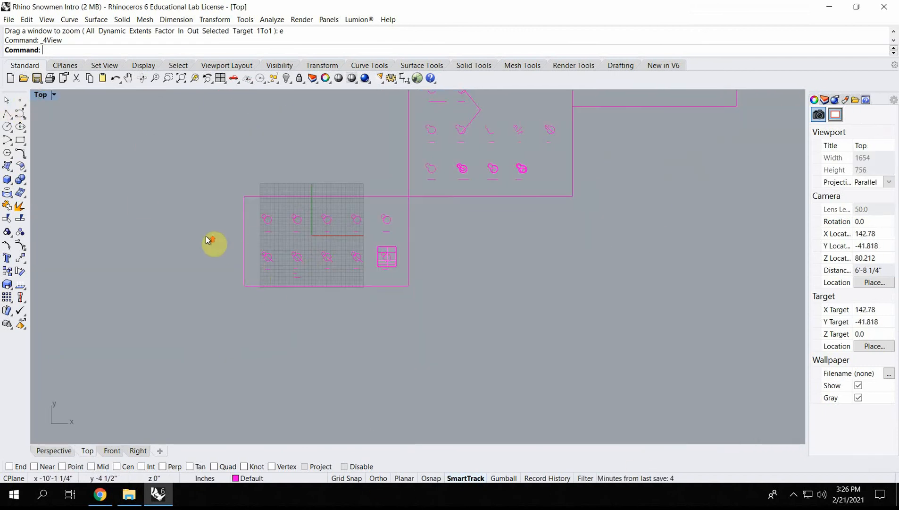
scroll(206, 237, up, 2)
scroll(277, 204, up, 10)
scroll(277, 204, down, 12)
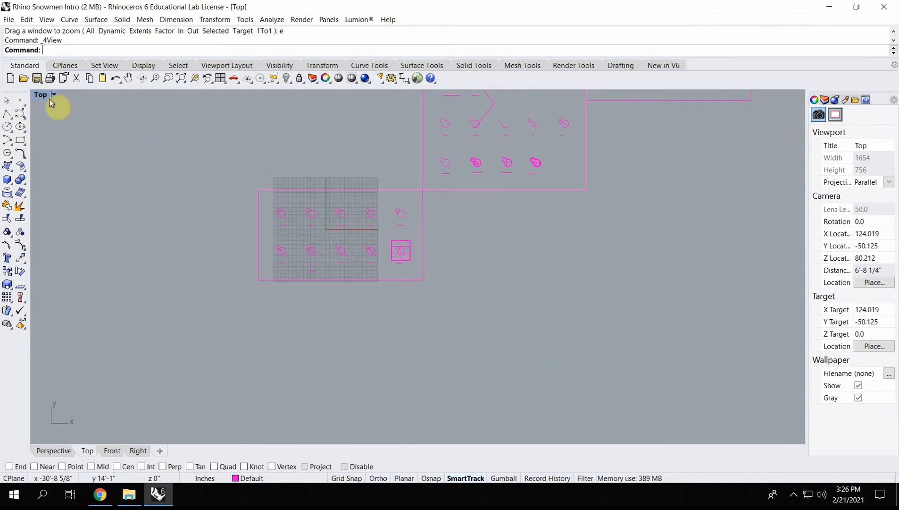
scroll(278, 223, up, 10)
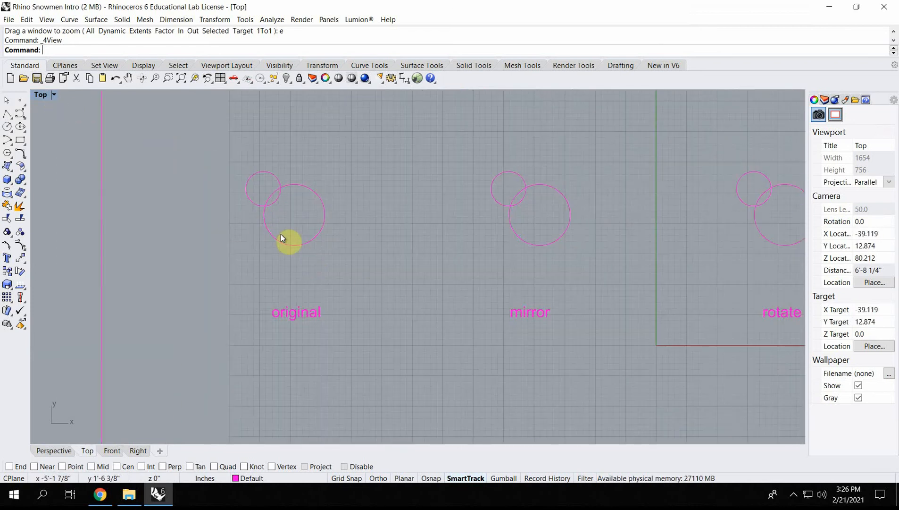
scroll(313, 258, up, 2)
scroll(283, 221, down, 4)
right_drag(321, 216, 244, 227)
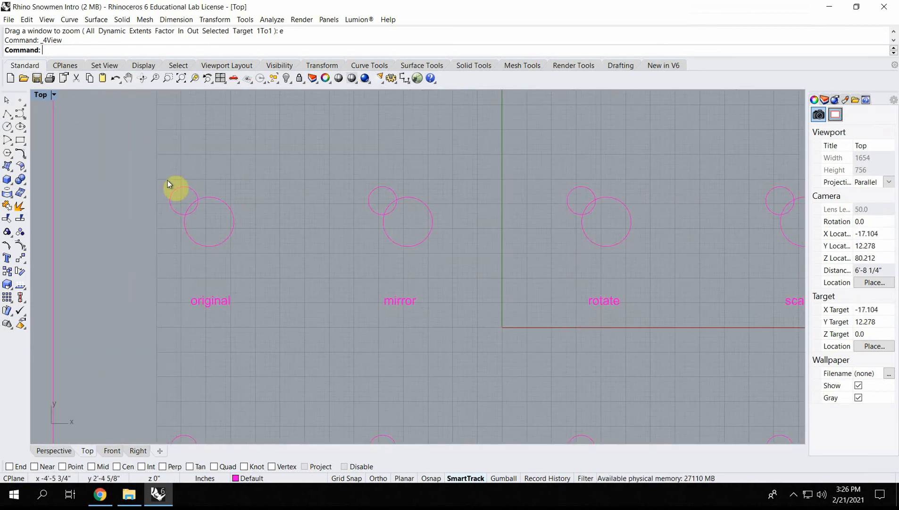
scroll(404, 225, up, 4)
right_drag(428, 224, 289, 235)
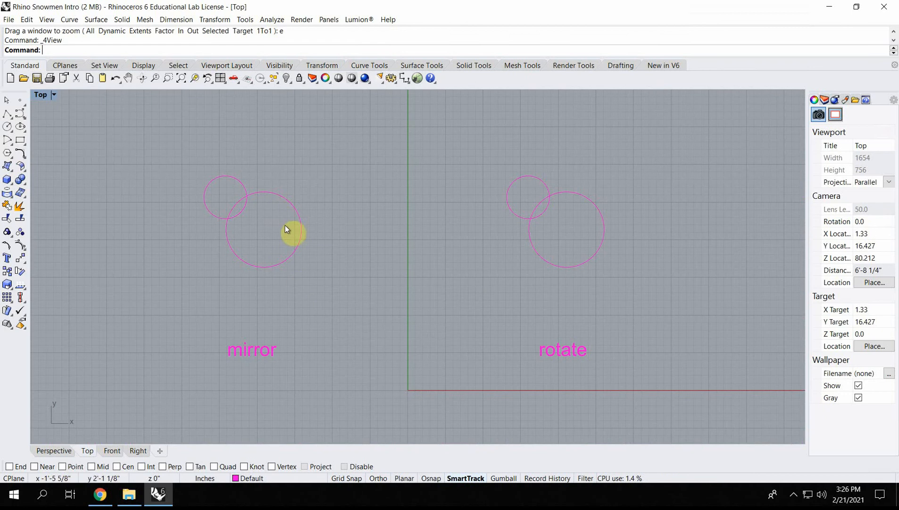
drag(266, 181, 303, 141)
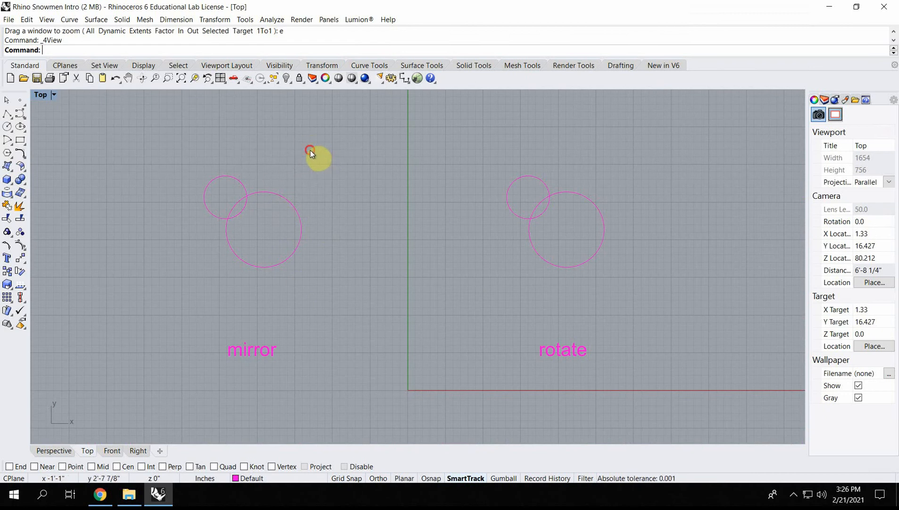
Practise selecting the mirror snowman's two circles with crossing and window selections in both directions, clearing the selection between tries.
drag(310, 150, 141, 285)
click(367, 177)
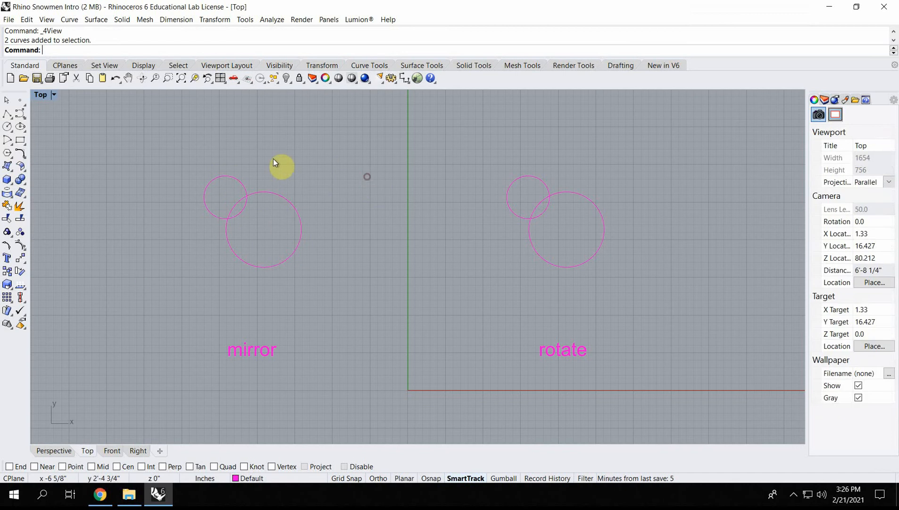
drag(266, 218, 157, 325)
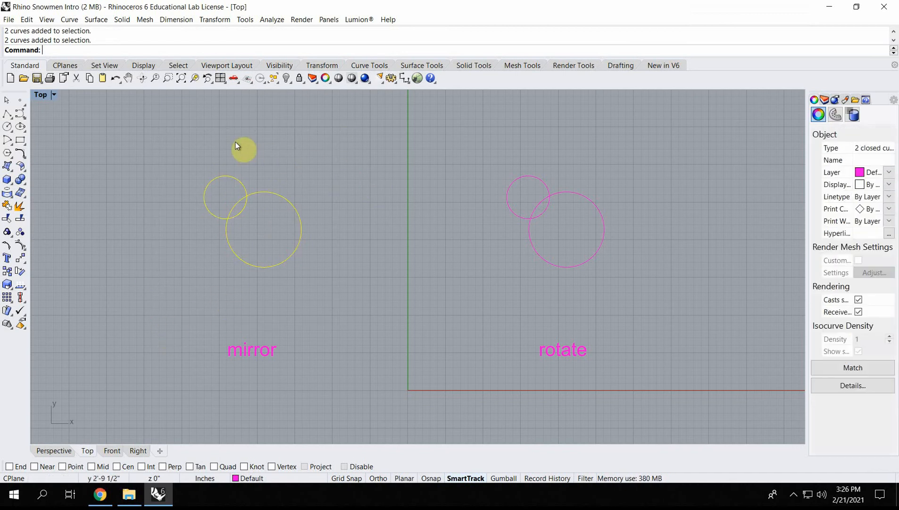
drag(307, 134, 238, 221)
drag(361, 127, 242, 238)
click(117, 154)
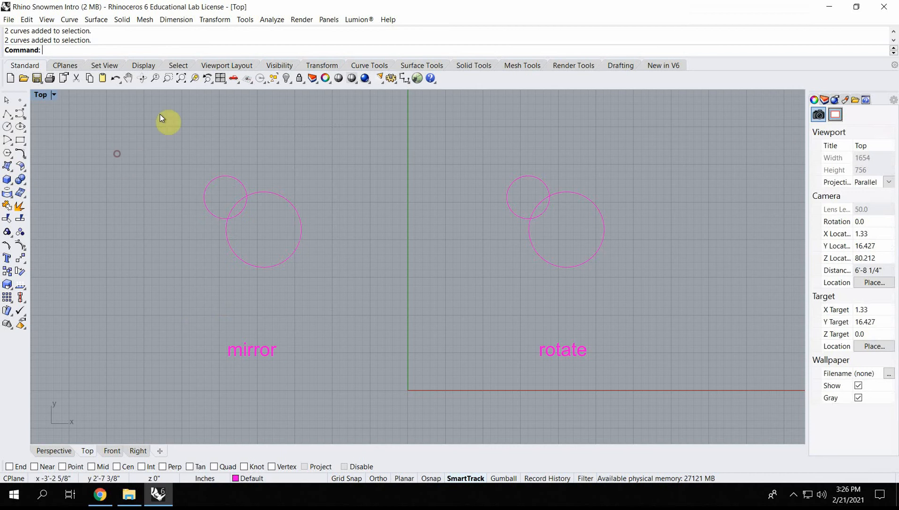
drag(153, 107, 384, 318)
click(178, 138)
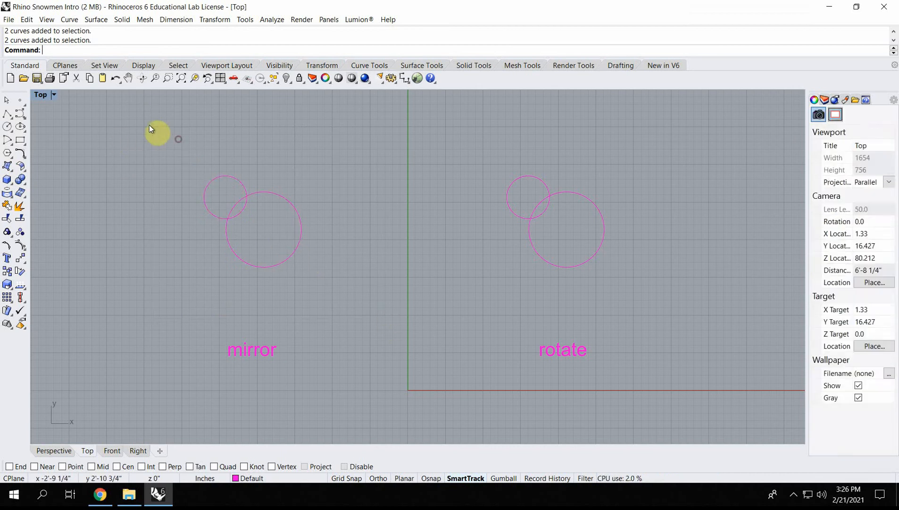
drag(149, 126, 393, 313)
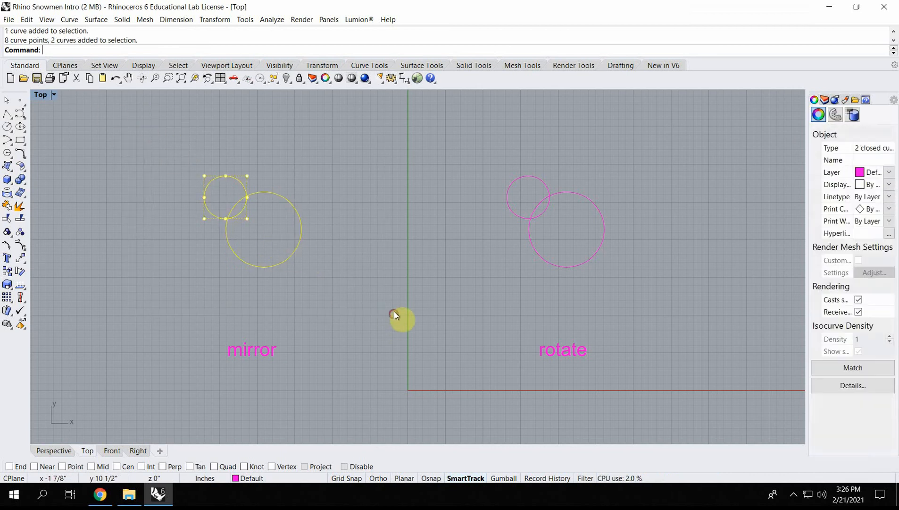
click(352, 310)
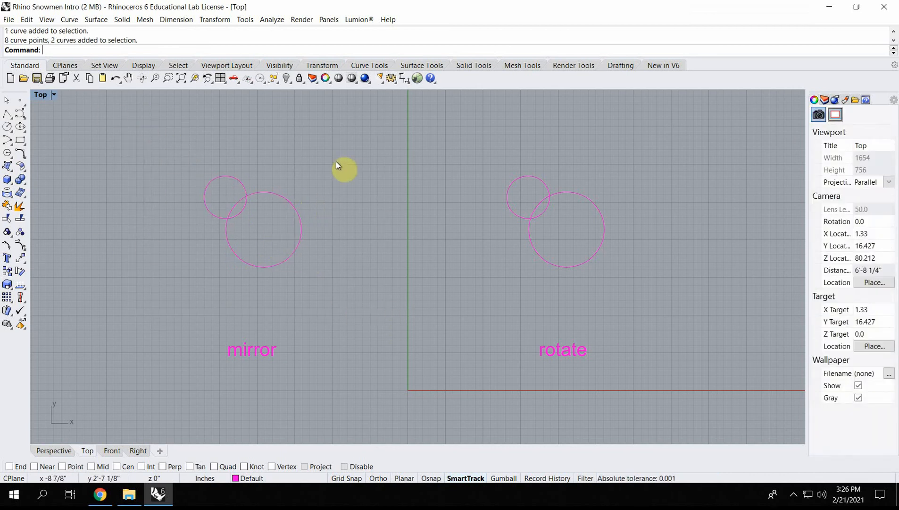
Mirror the mirror snowman's two circles with Copy=Yes across a vertical line just beyond the large circle's centre, and clear the selection.
drag(343, 114, 142, 283)
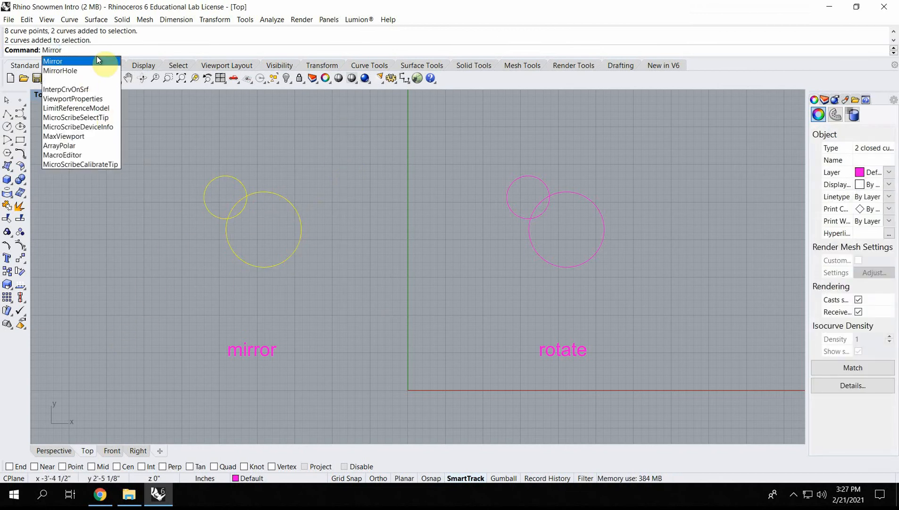
click(96, 57)
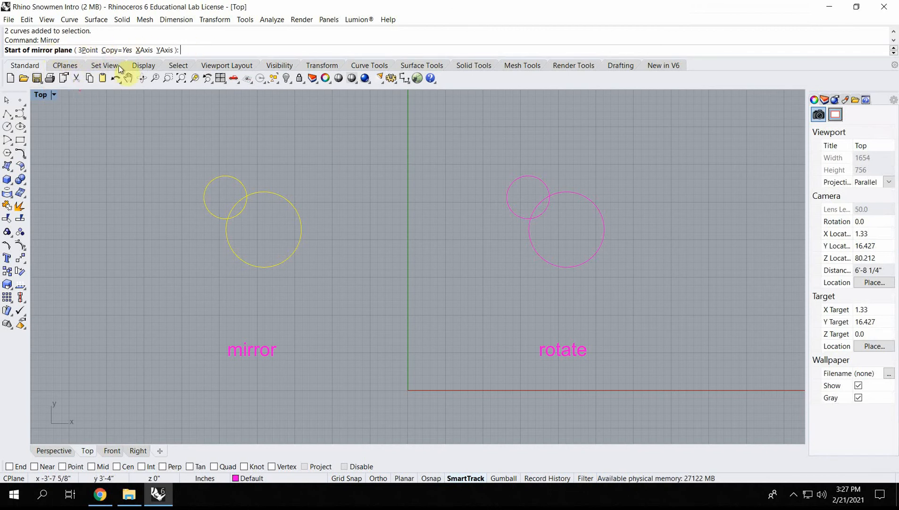
click(277, 151)
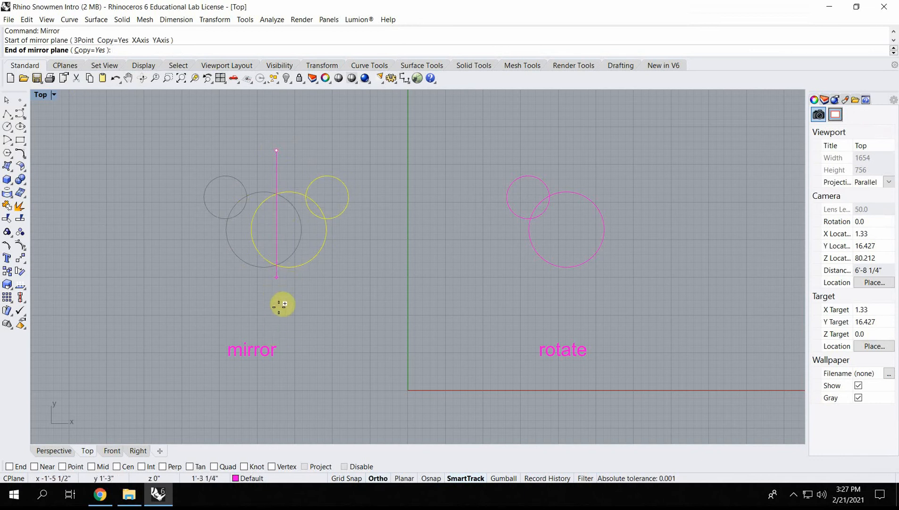
key(F8)
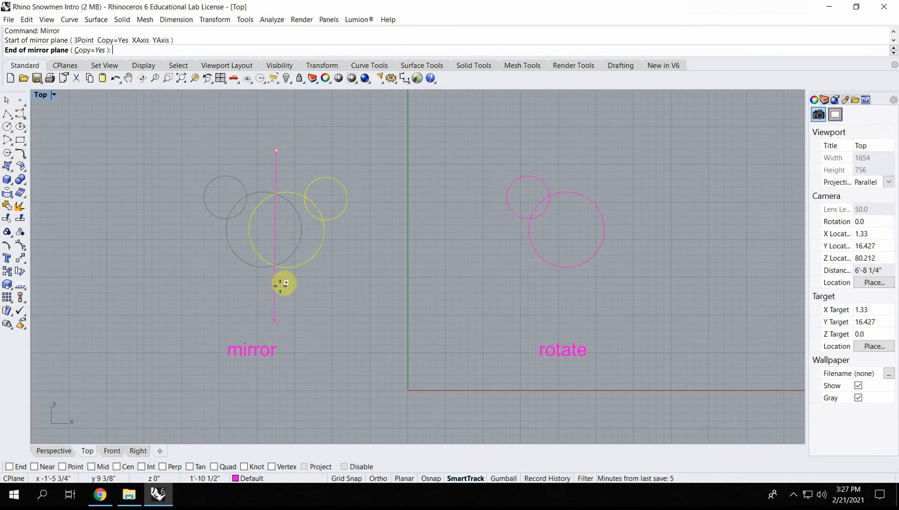
click(273, 305)
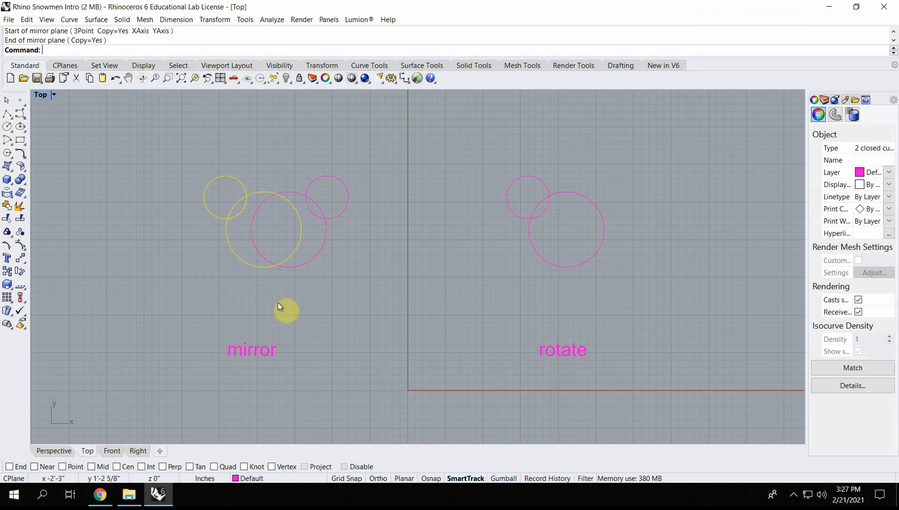
click(291, 305)
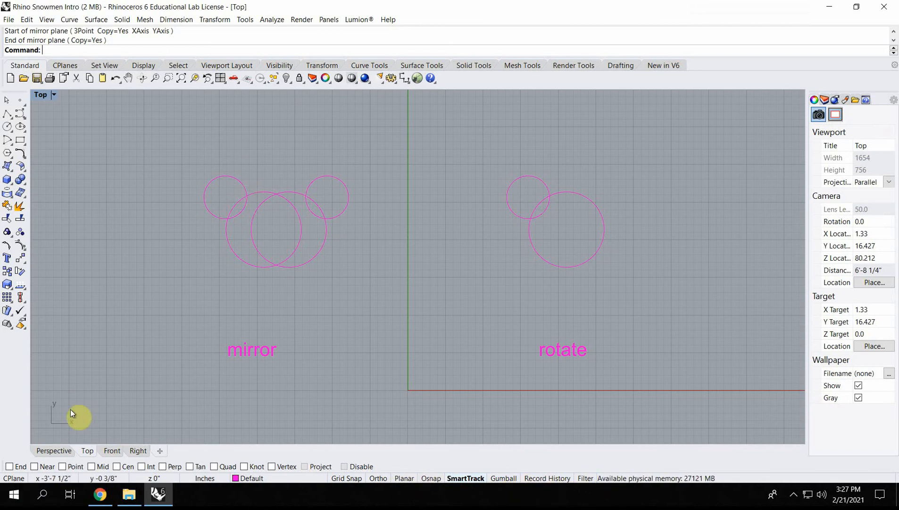
Enable the End, Near, Point, Mid, Int, Perp, Tan and Quad object snaps.
click(8, 467)
click(35, 467)
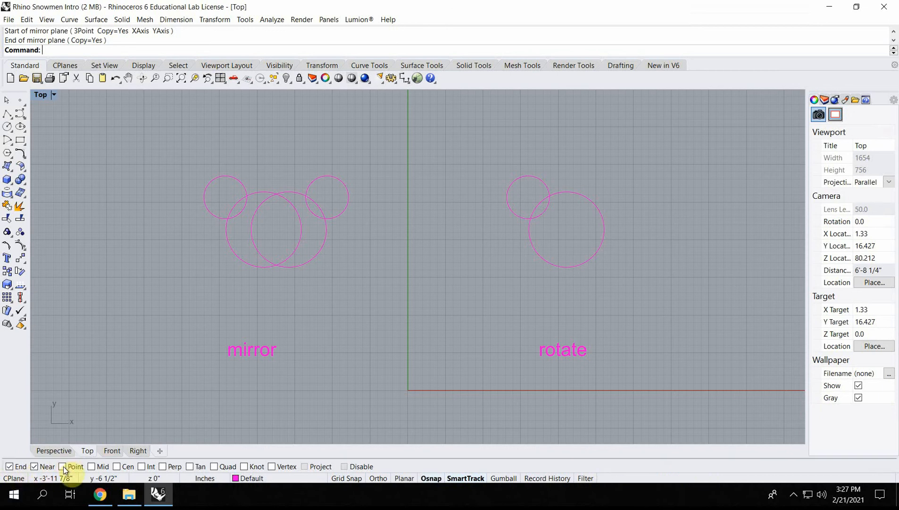
click(62, 466)
click(91, 467)
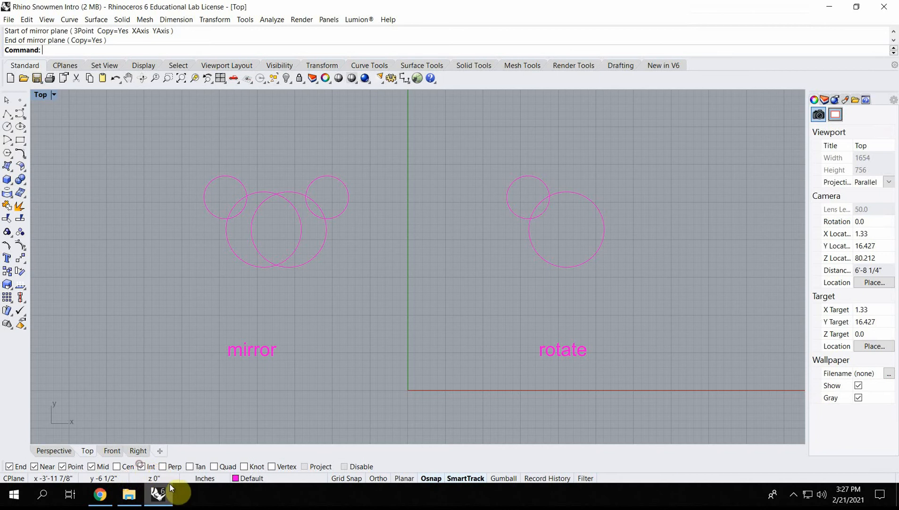
click(162, 466)
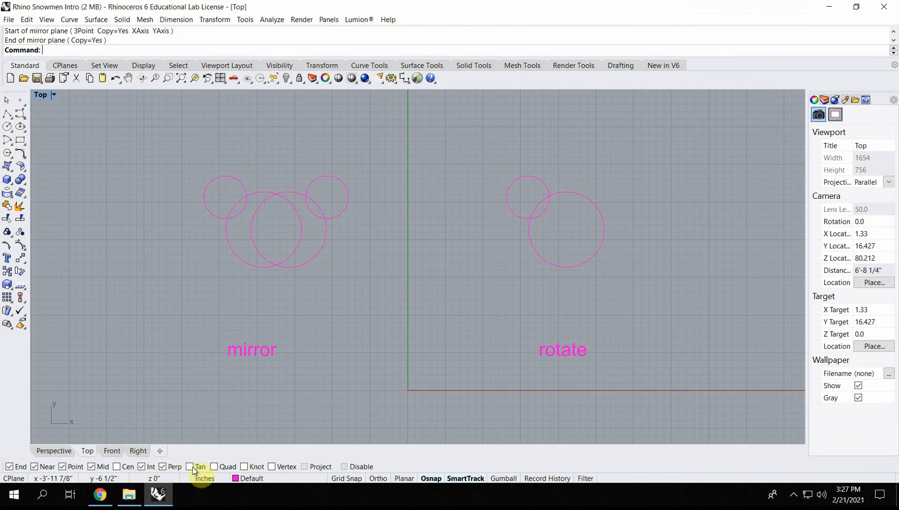
click(215, 467)
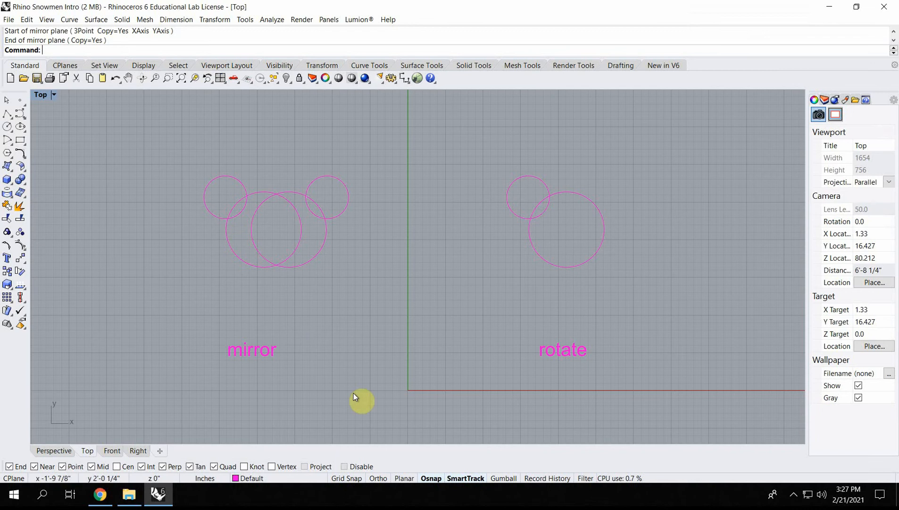
Rotate the rotate snowman's two circles about 62 degrees clockwise around the large circle's centre, without copying.
right_drag(289, 262, 241, 286)
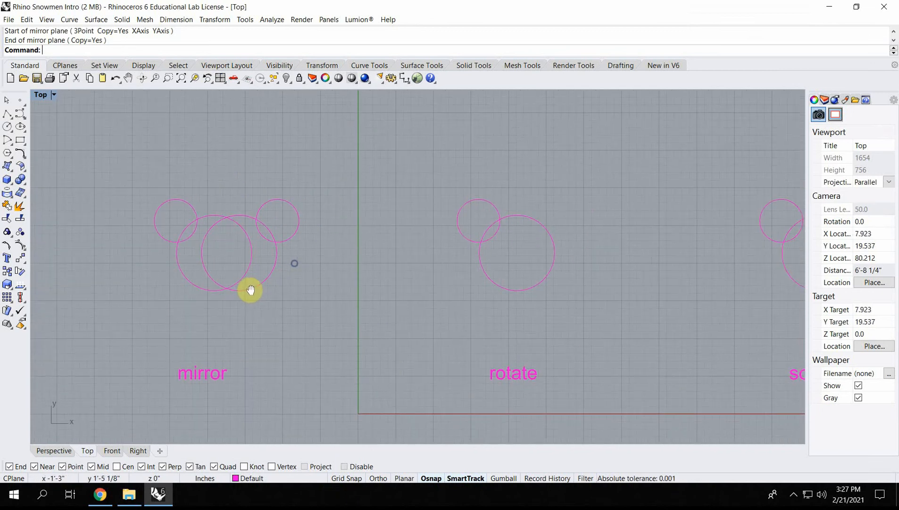
scroll(192, 231, down, 3)
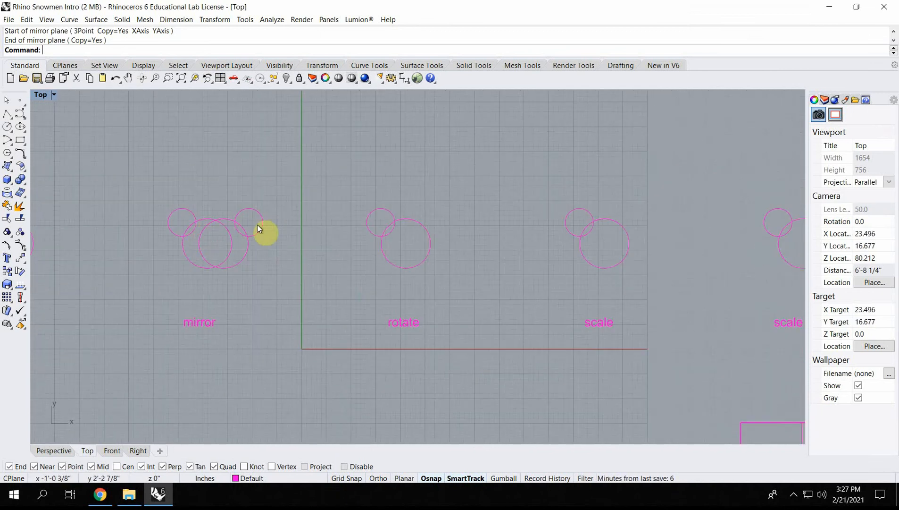
right_drag(457, 329, 311, 336)
scroll(275, 255, up, 6)
drag(316, 195, 182, 319)
key(Return)
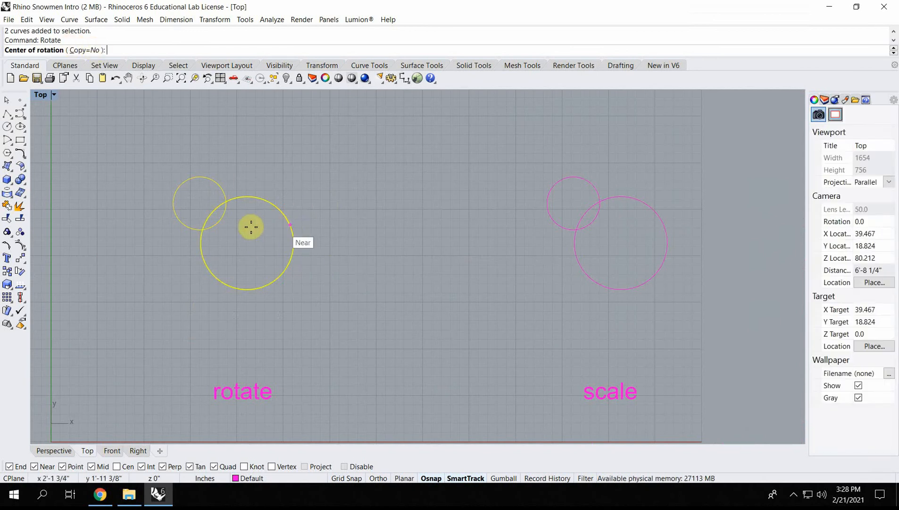
click(246, 242)
click(249, 131)
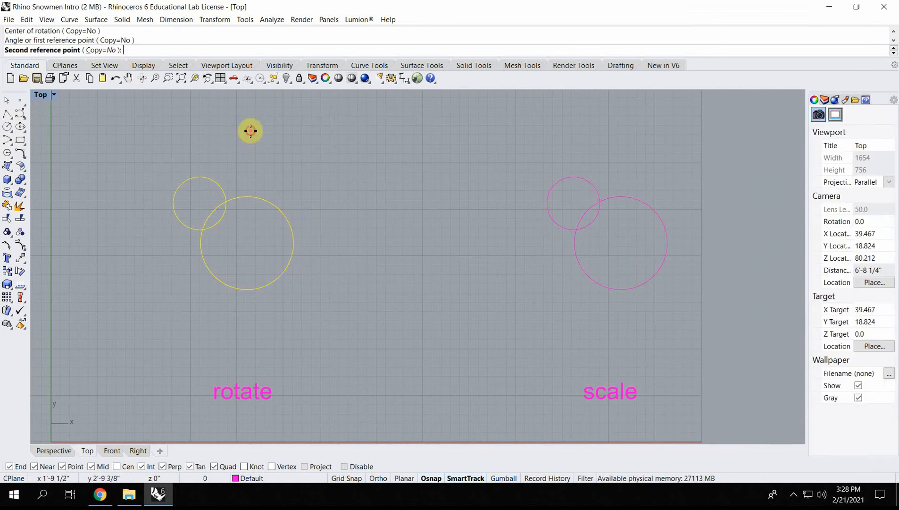
click(363, 185)
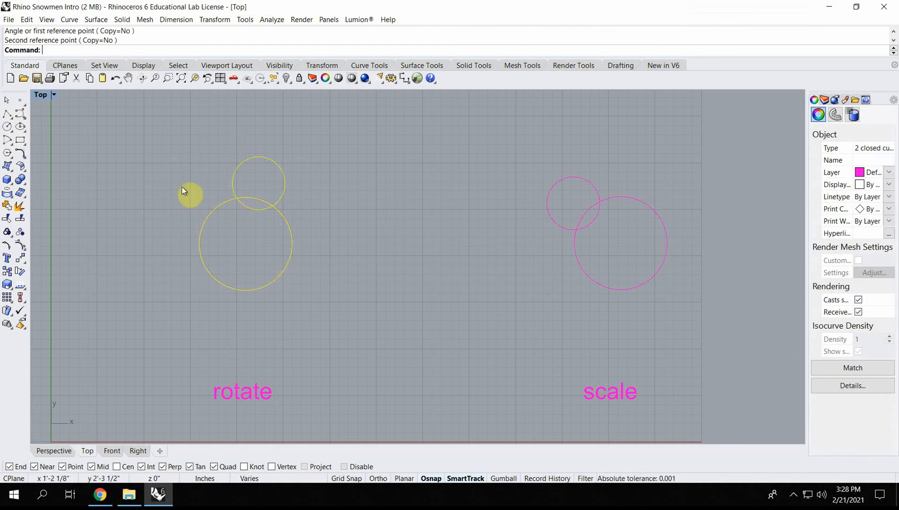
Rotate the same two circles with Copy=Yes around the large circle's centre, placing many copies in a full ring, and clear the selection.
key(Return)
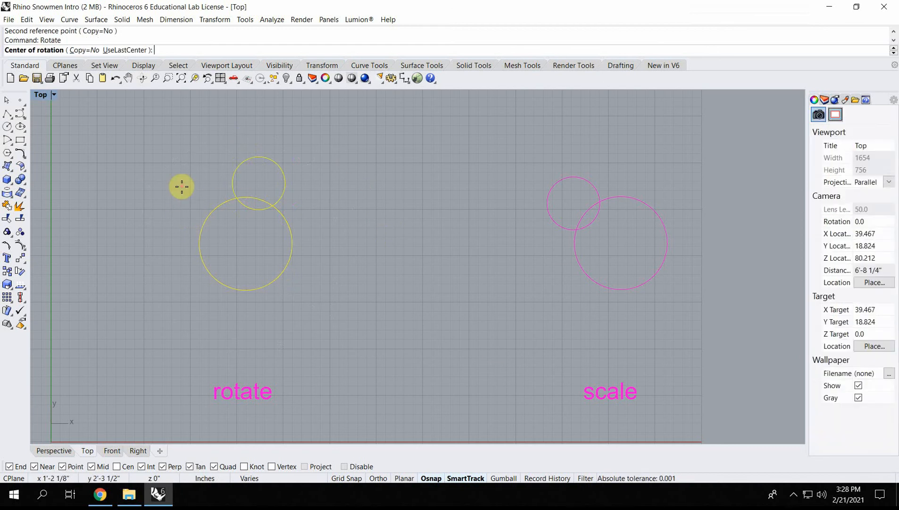
click(78, 51)
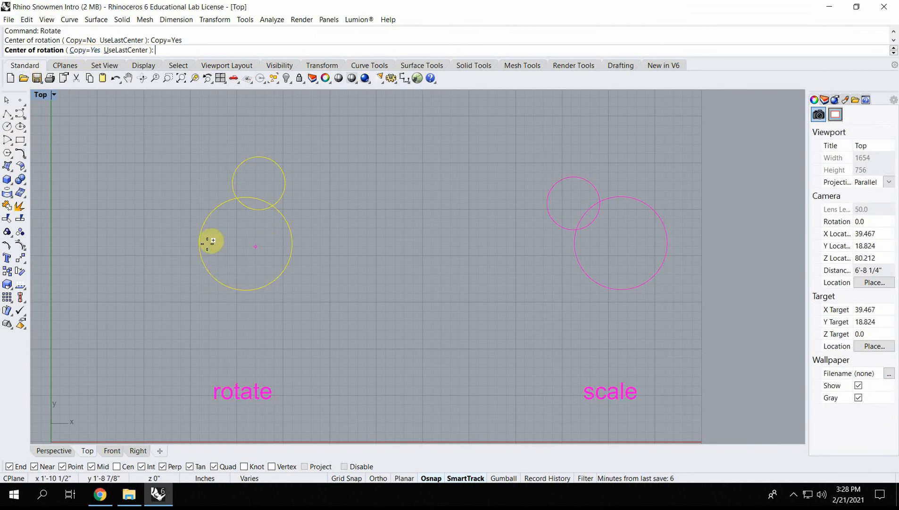
click(241, 244)
click(215, 146)
click(262, 145)
click(340, 194)
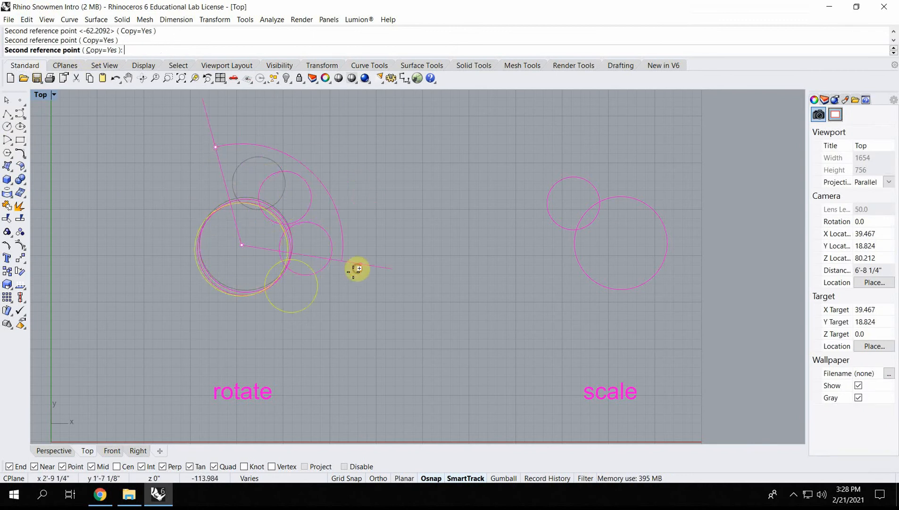
click(353, 268)
click(326, 315)
click(268, 349)
click(144, 333)
click(97, 233)
click(255, 170)
click(270, 215)
click(203, 276)
click(210, 290)
click(282, 250)
click(334, 201)
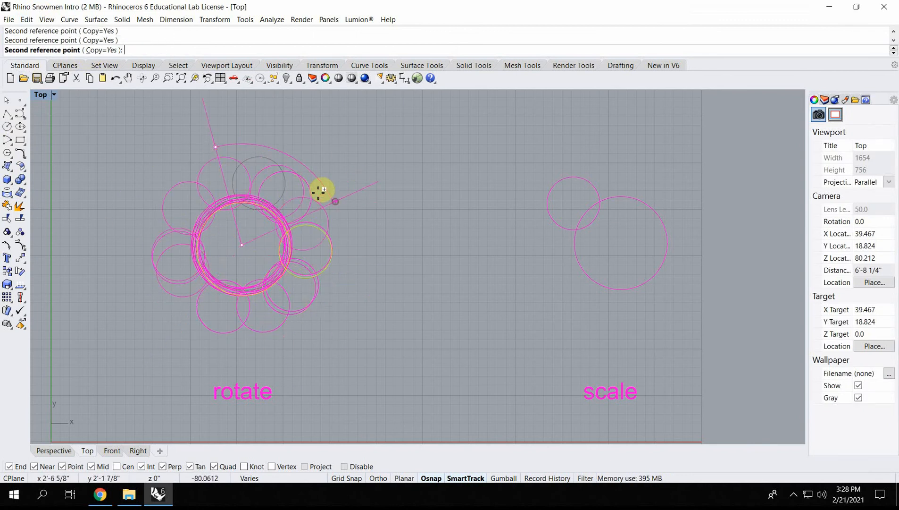
key(Return)
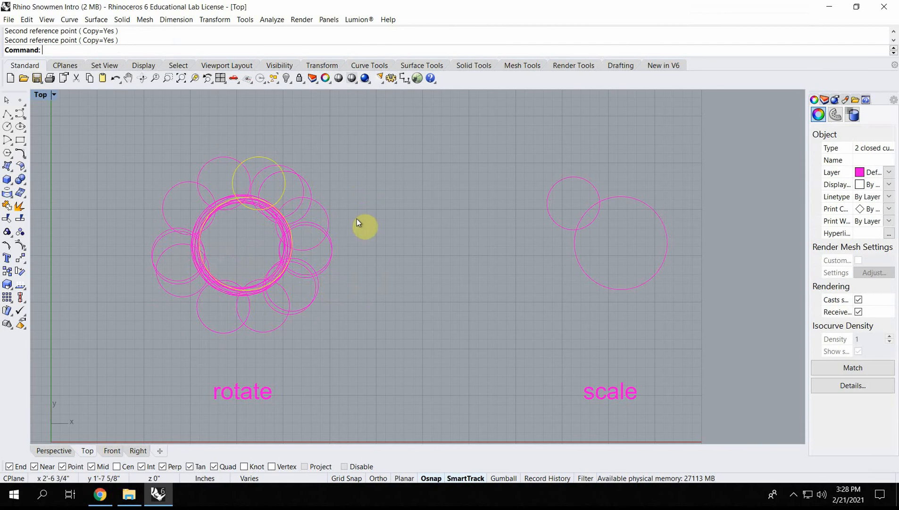
click(354, 172)
Scale the scale snowman's two circles by a factor of 2 from a base point on the large circle's edge, and undo it.
scroll(348, 219, down, 12)
scroll(442, 217, up, 12)
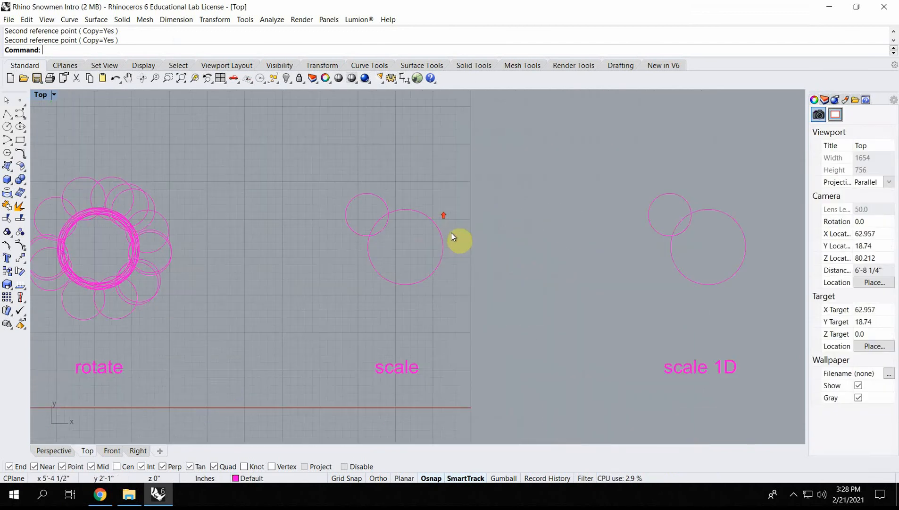
right_drag(456, 261, 339, 171)
drag(328, 152, 274, 183)
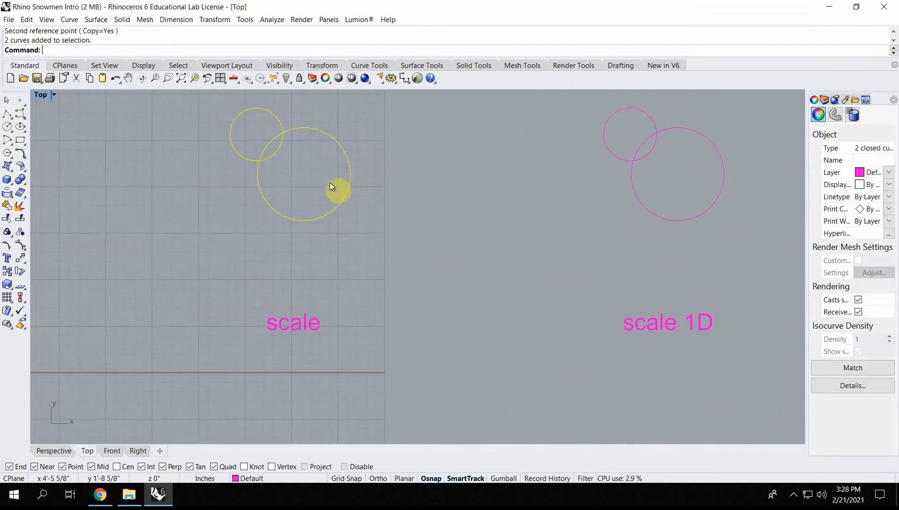
right_drag(341, 178, 319, 252)
text(scale)
key(Return)
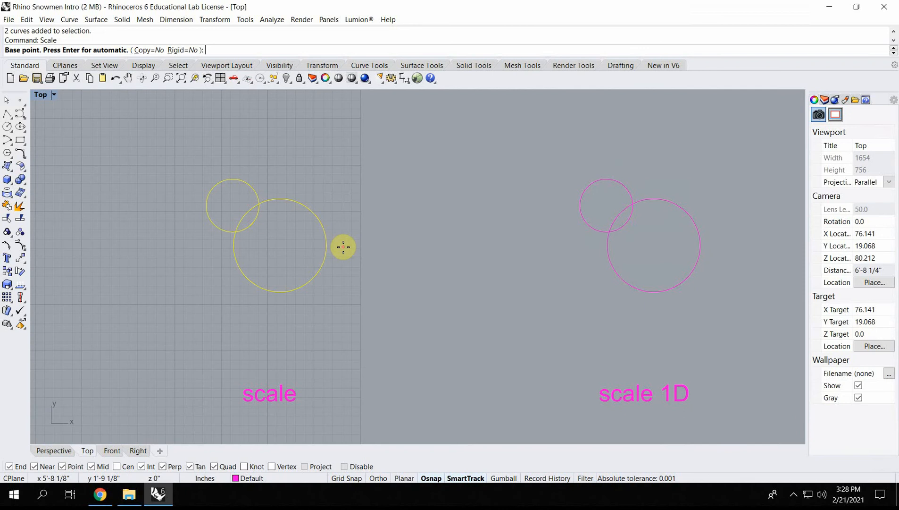
click(237, 258)
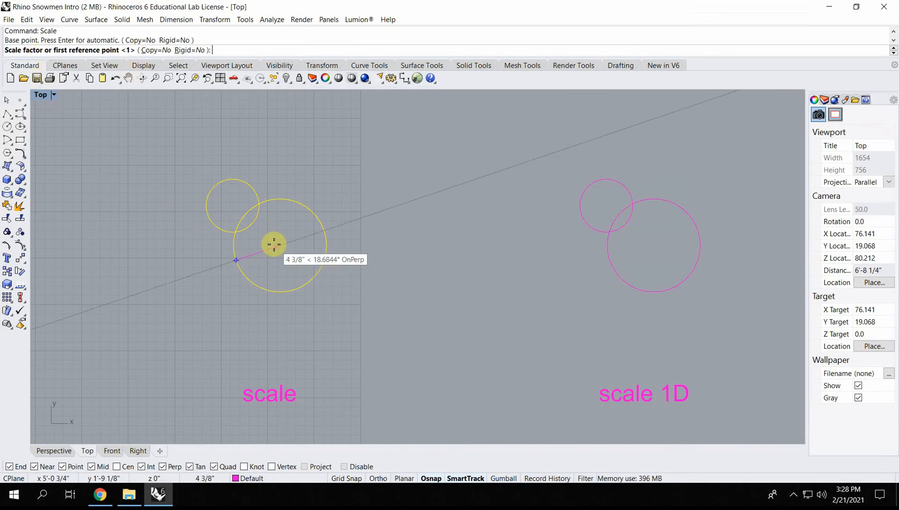
text(2)
key(Return)
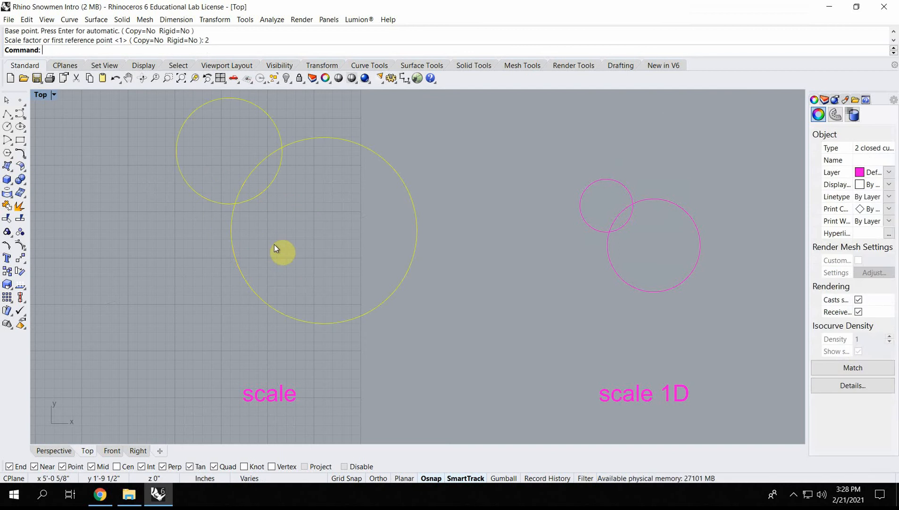
key(ctrl+z)
Enlarge the scale snowman's two circles using reference points, from a base on the large circle's edge to well beyond its opposite side.
drag(321, 170, 196, 272)
key(Return)
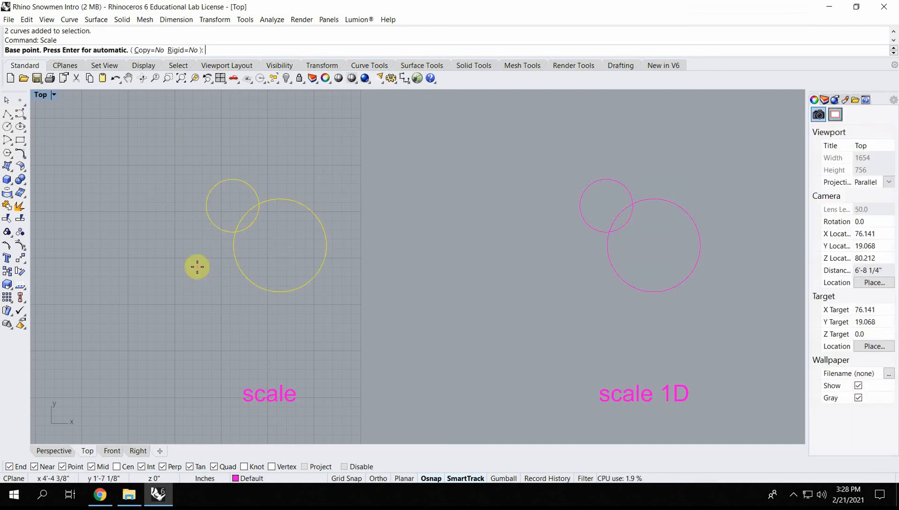
click(234, 260)
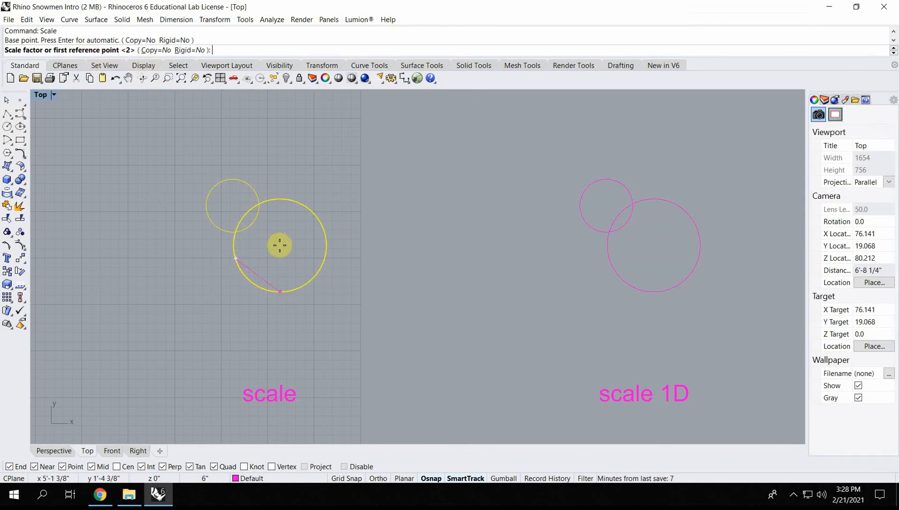
click(321, 223)
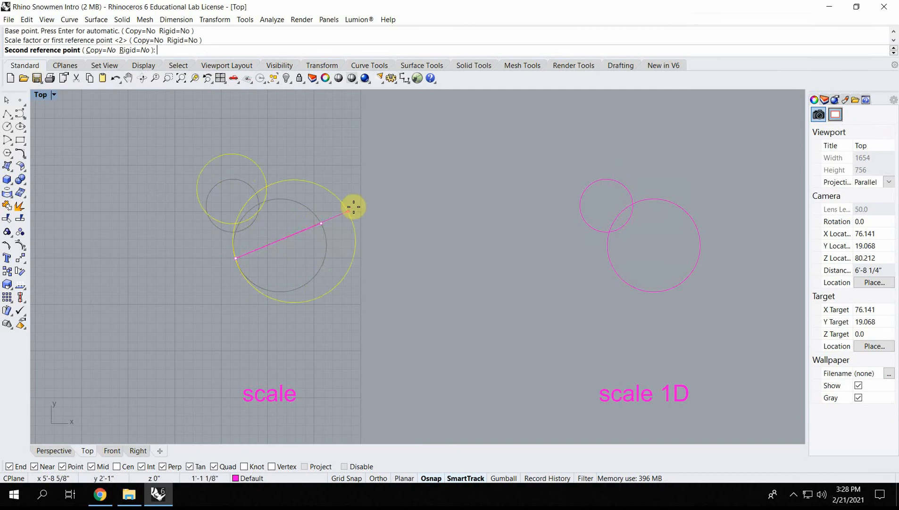
click(449, 193)
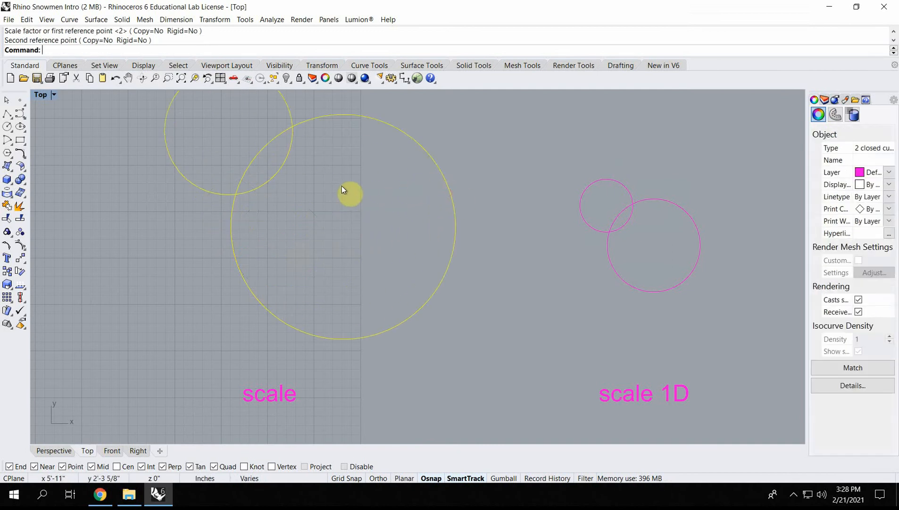
scroll(216, 164, down, 5)
scroll(220, 153, up, 5)
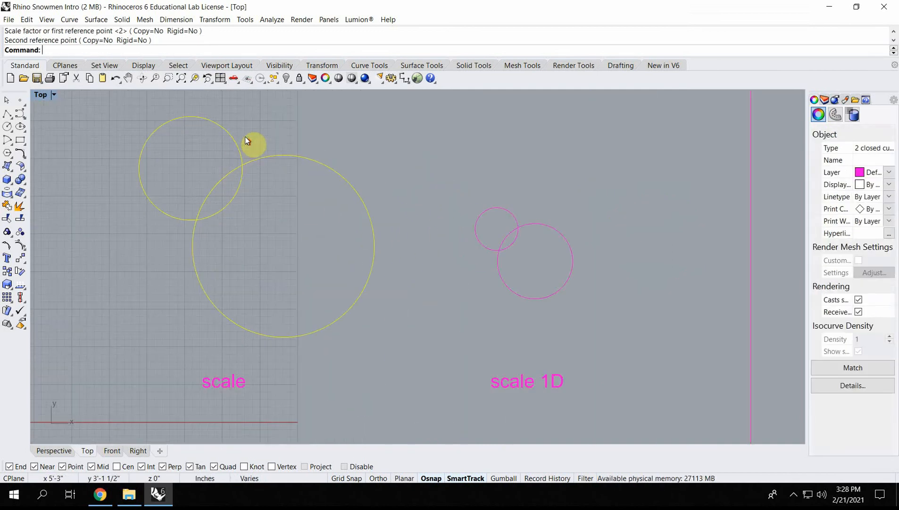
scroll(150, 205, down, 4)
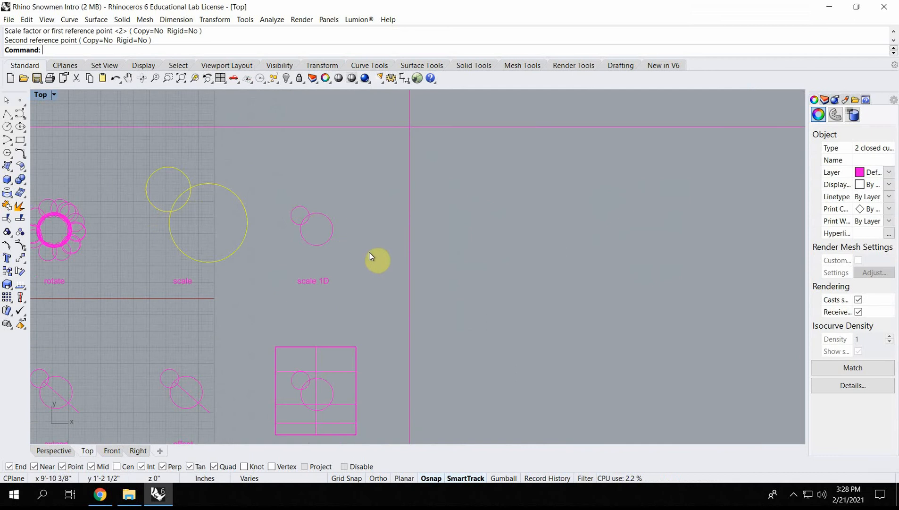
scroll(313, 225, up, 4)
right_drag(313, 225, 304, 267)
drag(365, 206, 219, 338)
text(Scae)
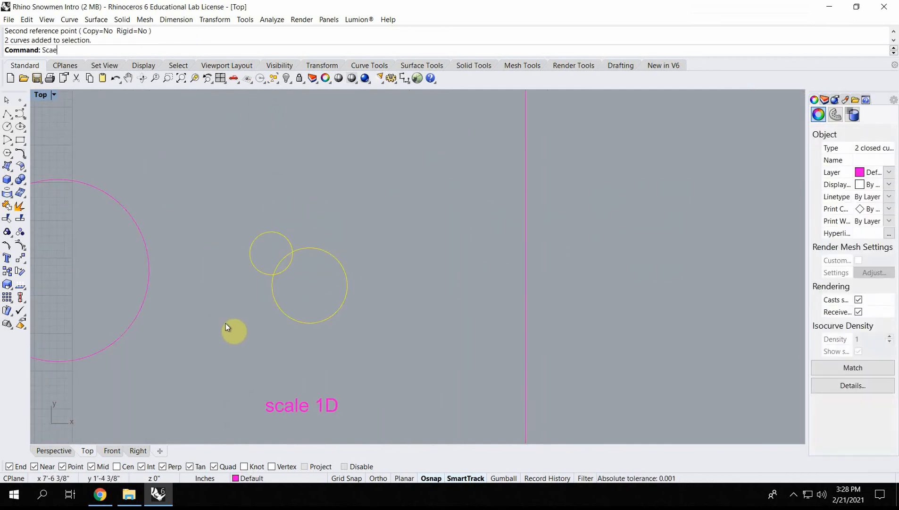
text(l)
key(Return)
text(Scale)
key(Return)
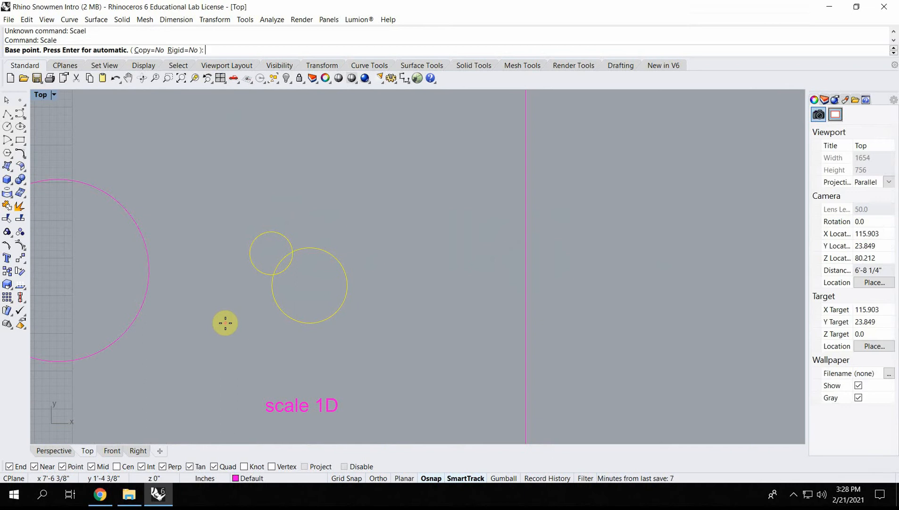
click(254, 240)
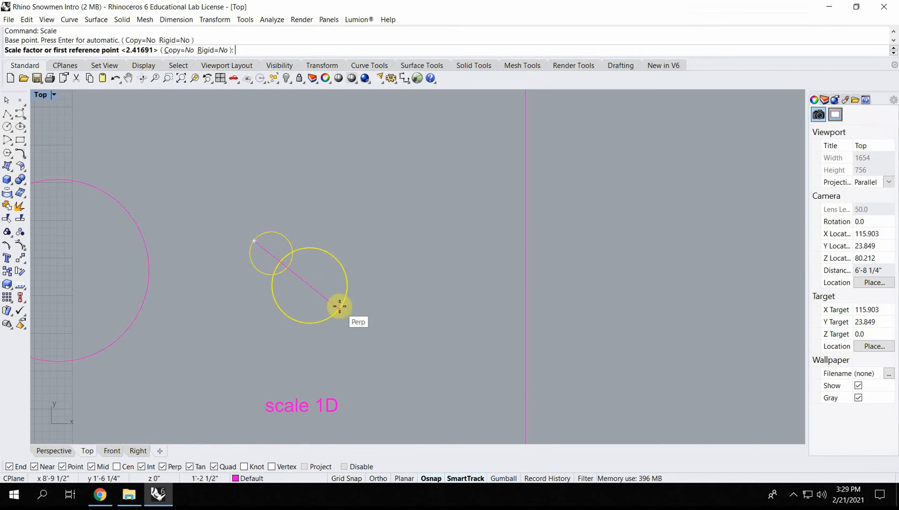
click(340, 308)
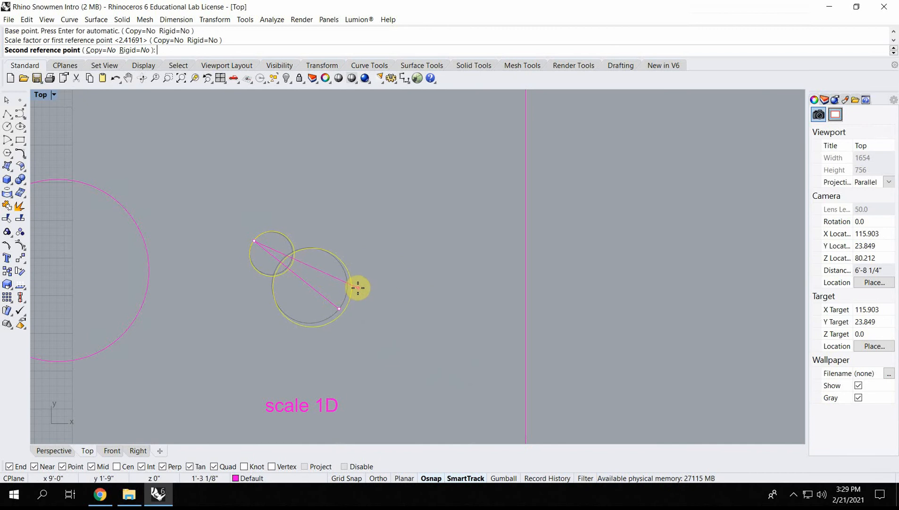
click(359, 287)
key(Escape)
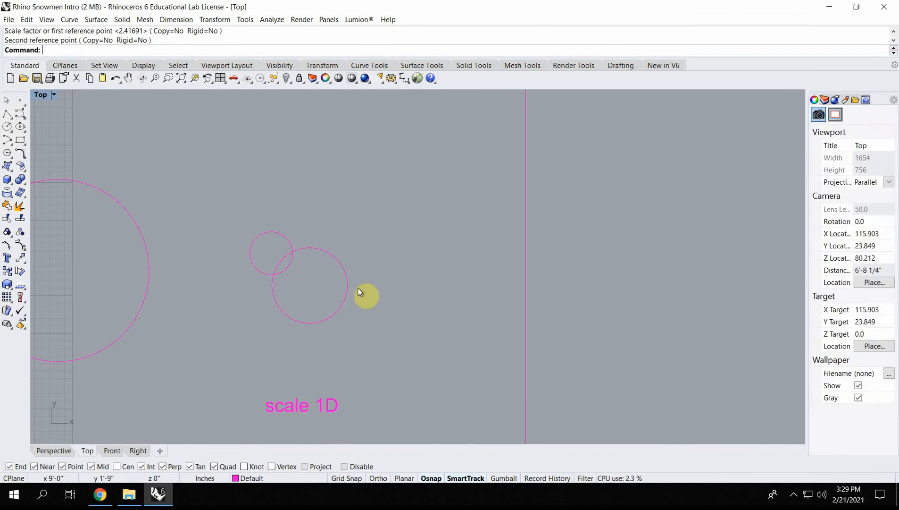
Stretch the scale 1D snowman's two circles with Scale1D, from the small circle's upper-left edge diagonally to well beyond the large circle's lower-right edge.
text(Scale1D)
key(Return)
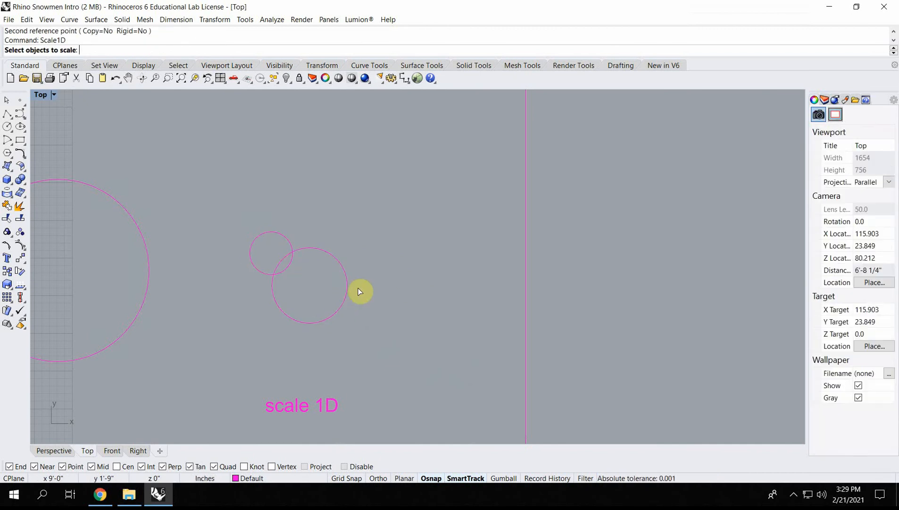
drag(219, 202, 495, 378)
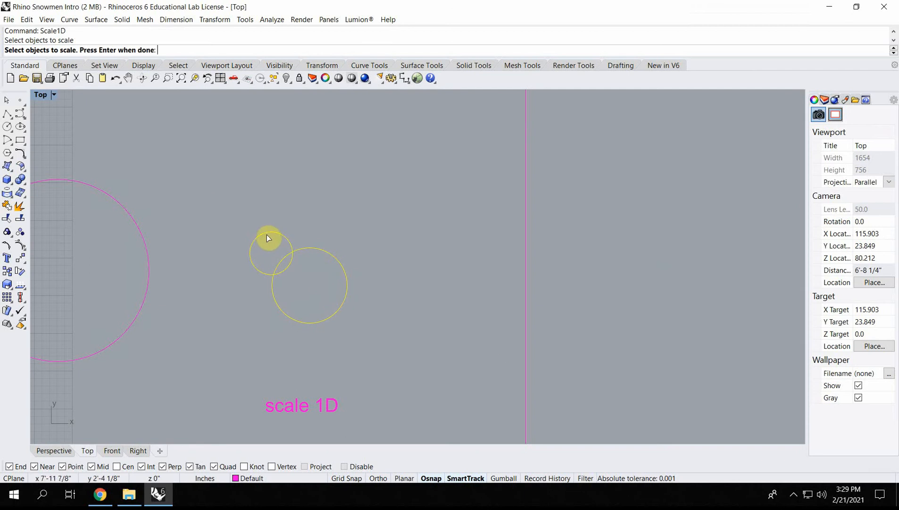
key(Return)
click(256, 237)
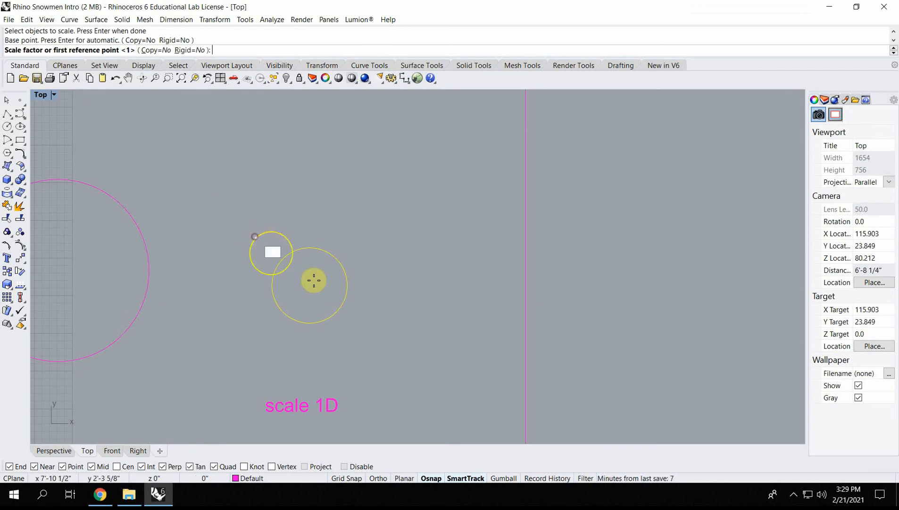
click(339, 308)
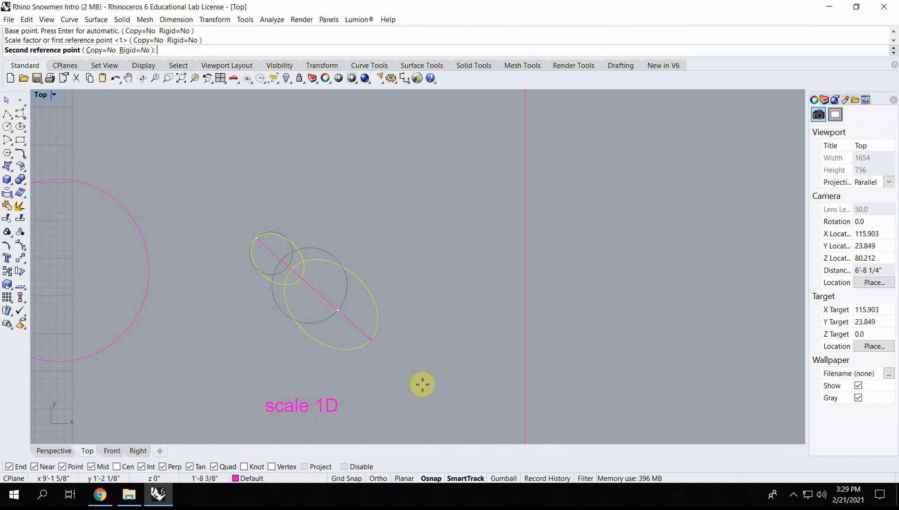
click(482, 433)
Begin an Array of the array snowman's two circles and line, with 10 in X, 10 in Y and 1 in Z.
scroll(283, 287, down, 18)
right_drag(208, 300, 410, 256)
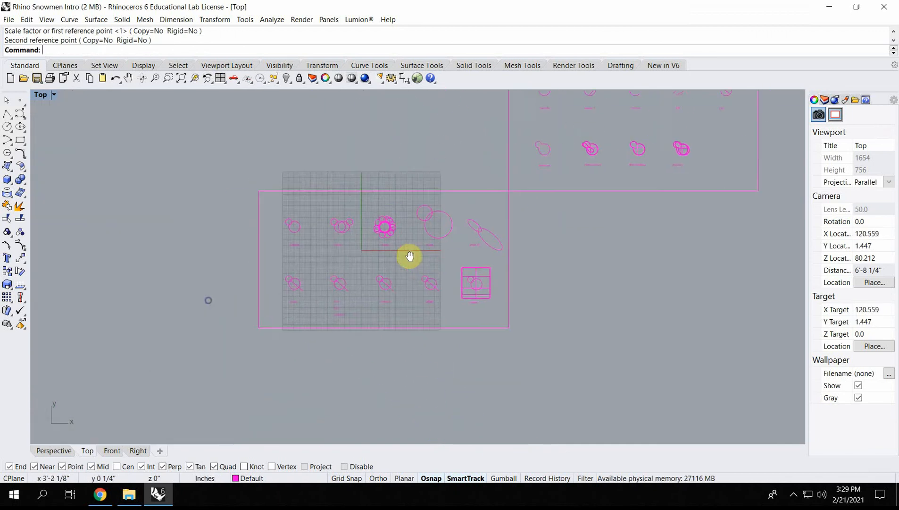
scroll(312, 302, up, 10)
scroll(314, 303, down, 3)
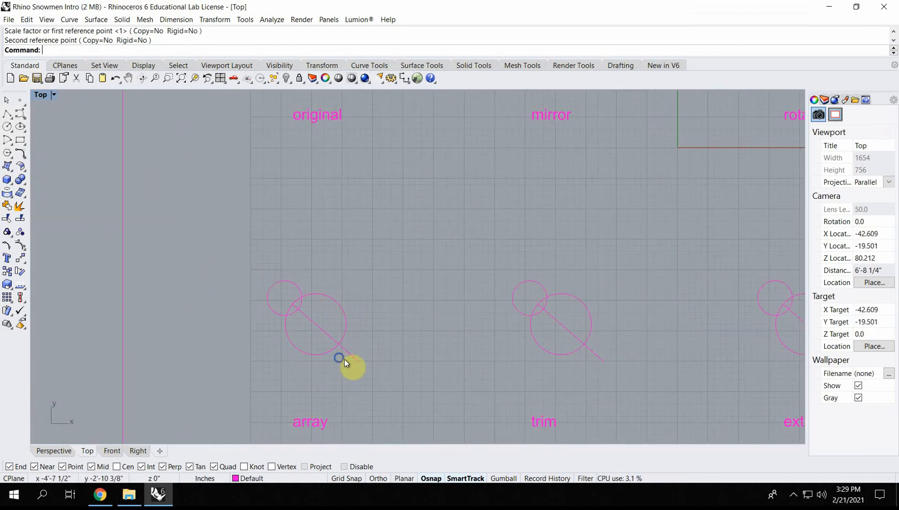
right_drag(342, 359, 288, 300)
scroll(306, 334, up, 4)
scroll(277, 303, down, 4)
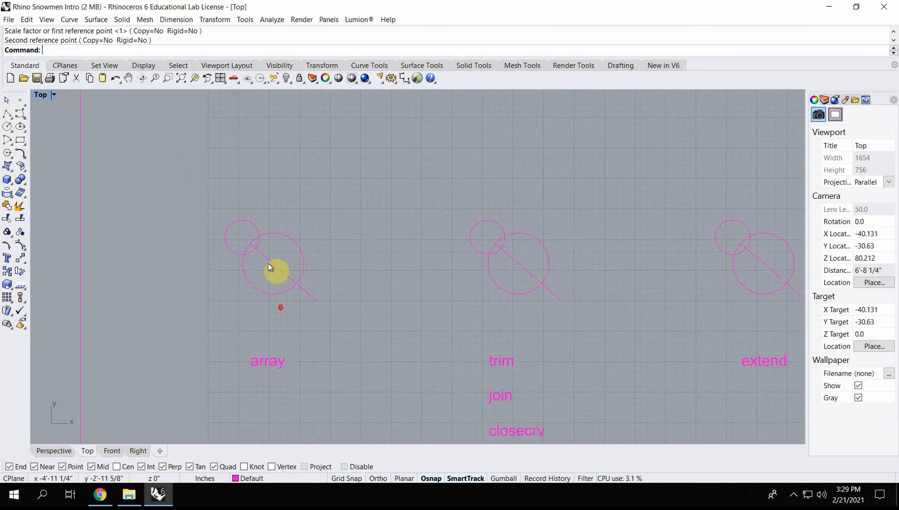
drag(302, 225, 211, 292)
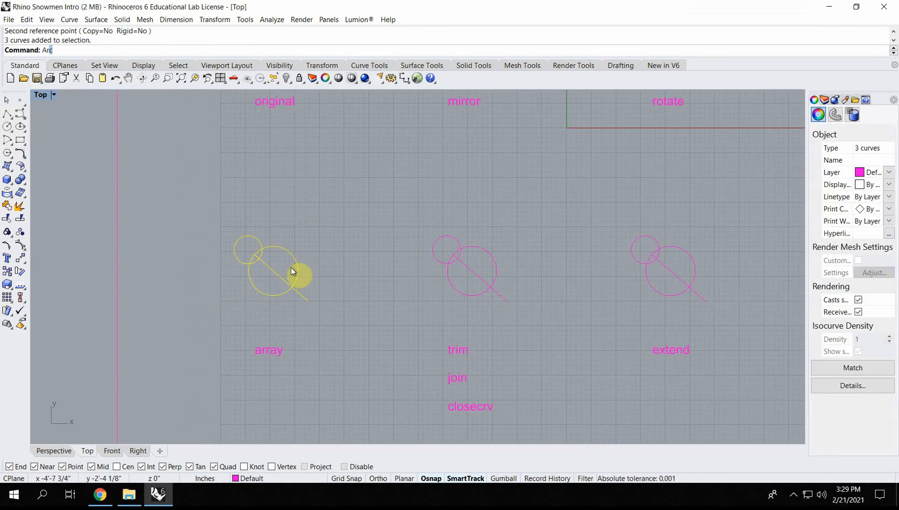
text(ray)
key(Return)
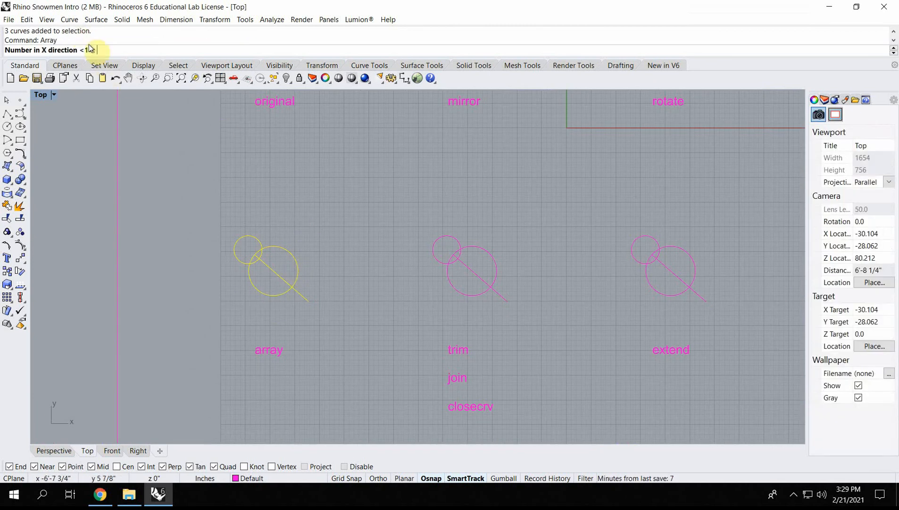
key(Return)
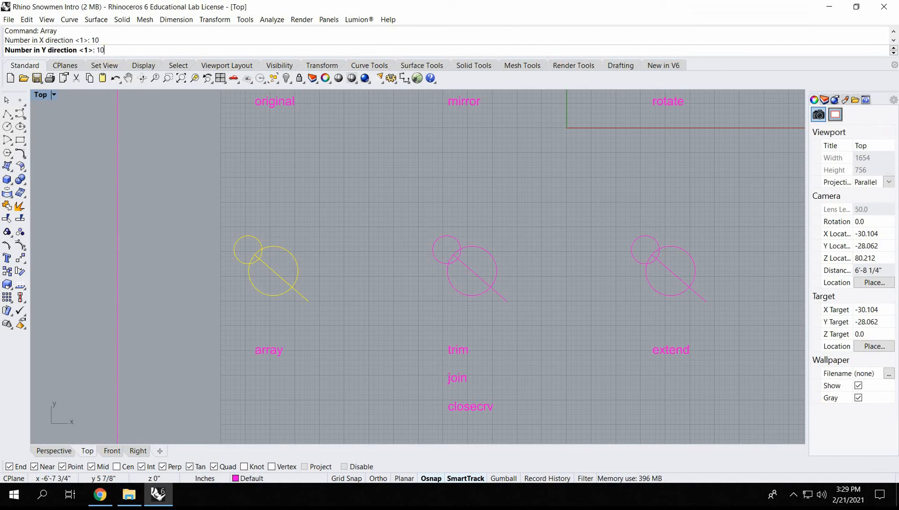
key(Return)
text(1)
key(Return)
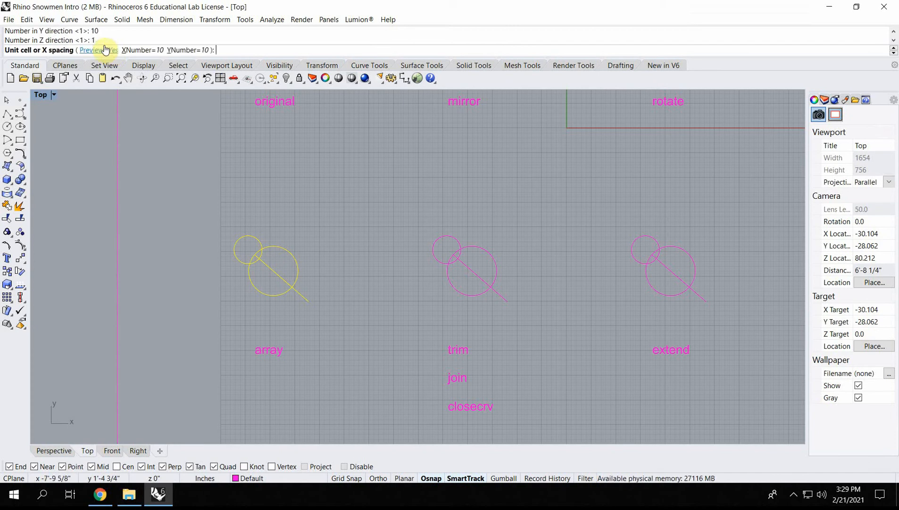
Define the array's unit cell with about -10.73 X spacing and about -2.47 Y spacing, accept the array and clear the selection.
click(236, 295)
scroll(291, 260, down, 5)
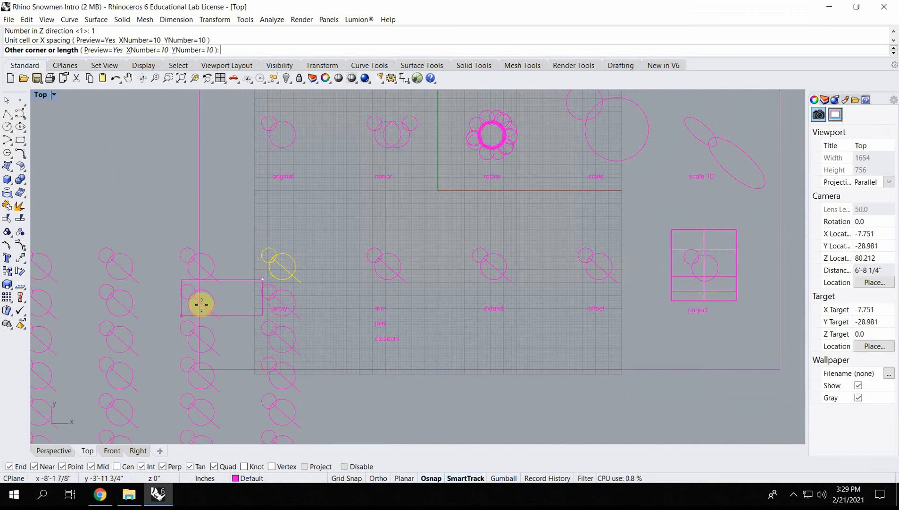
right_drag(211, 313, 357, 268)
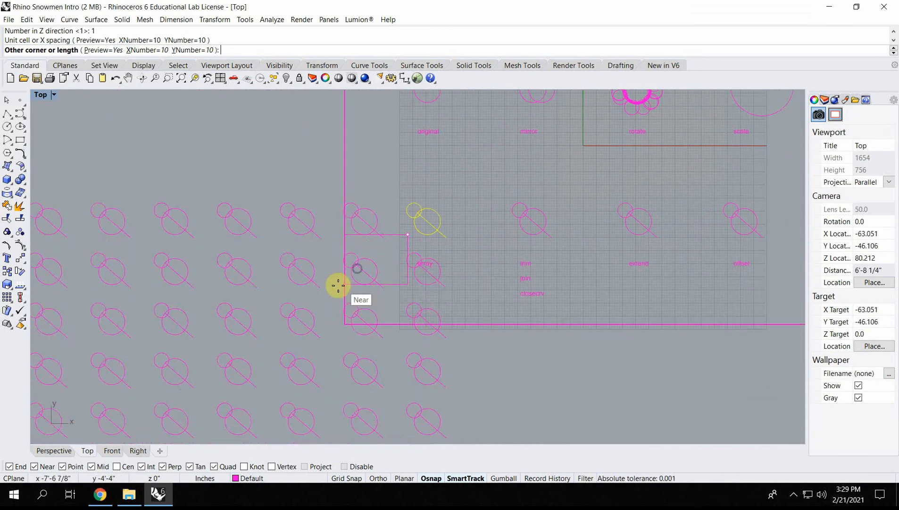
scroll(338, 285, down, 5)
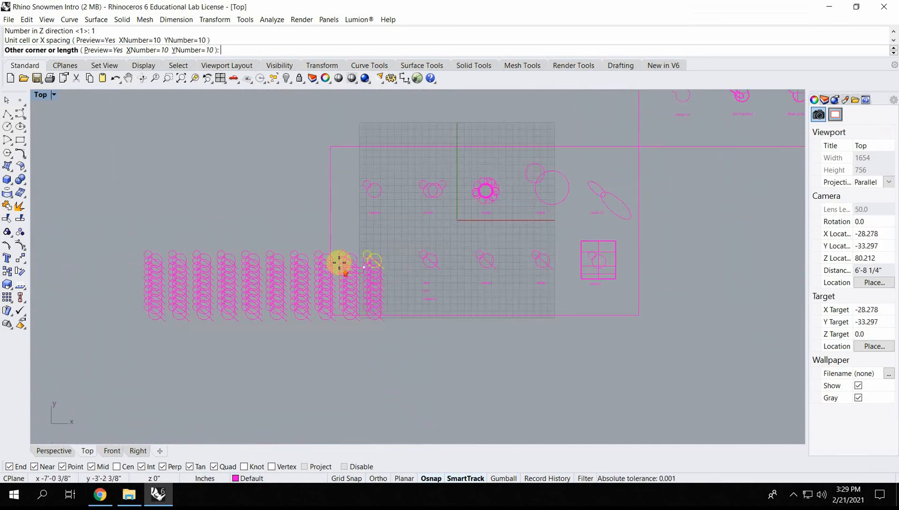
click(383, 271)
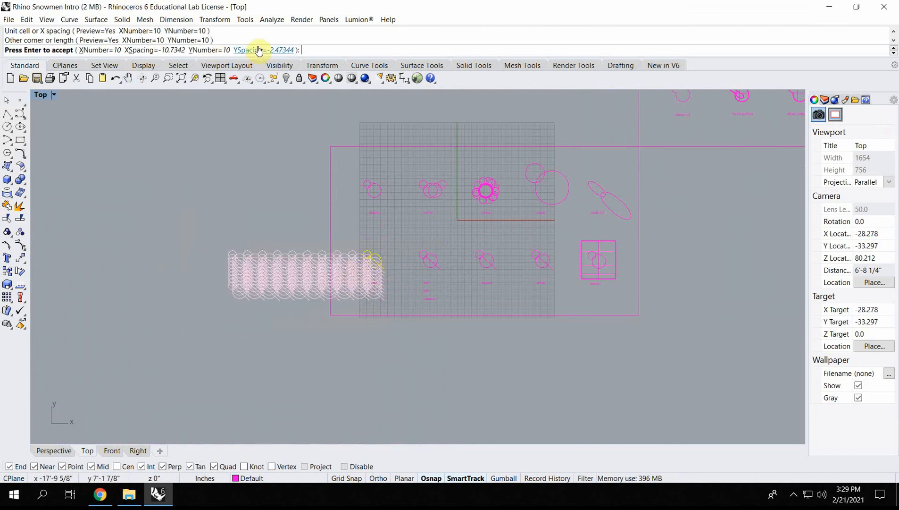
key(Return)
key(Escape)
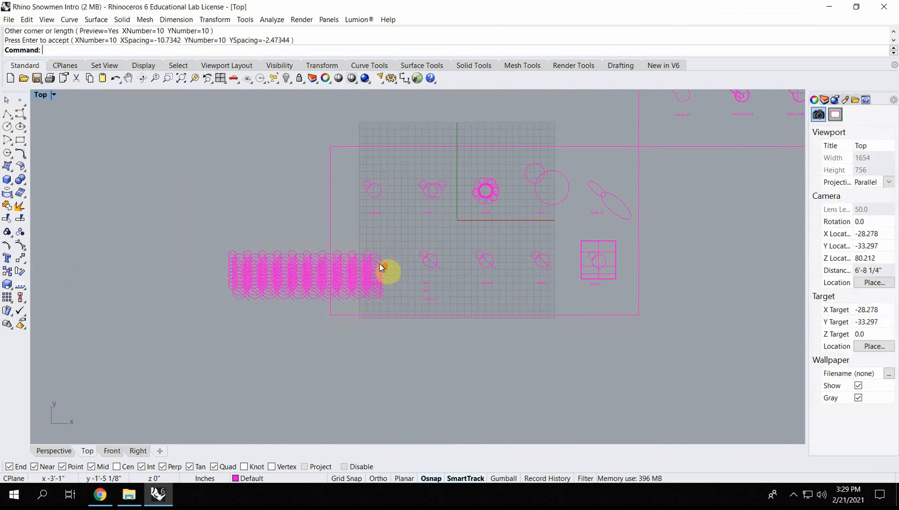
Trim the trim snowman's circles and line against each other, removing the overlapping inner arcs and the whole diagonal line, and finish the Trim.
scroll(453, 271, up, 5)
scroll(456, 276, up, 2)
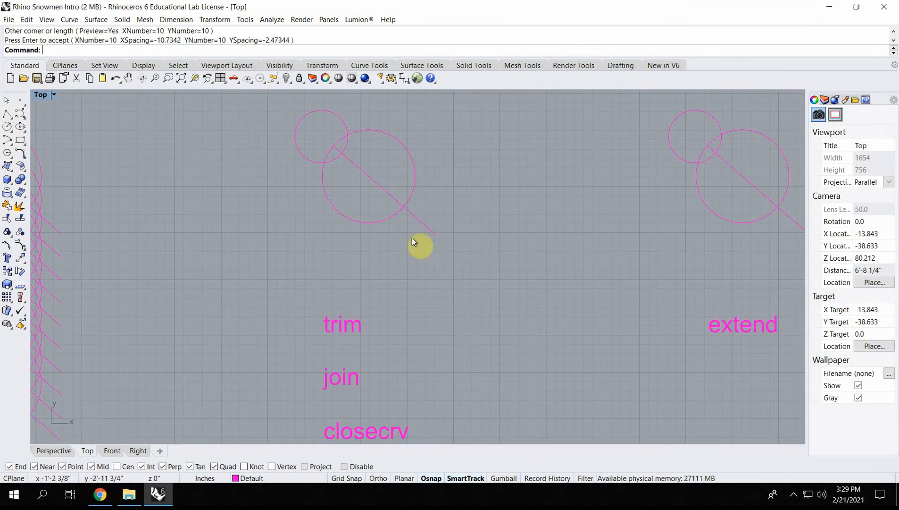
right_drag(342, 158, 288, 236)
scroll(231, 226, up, 3)
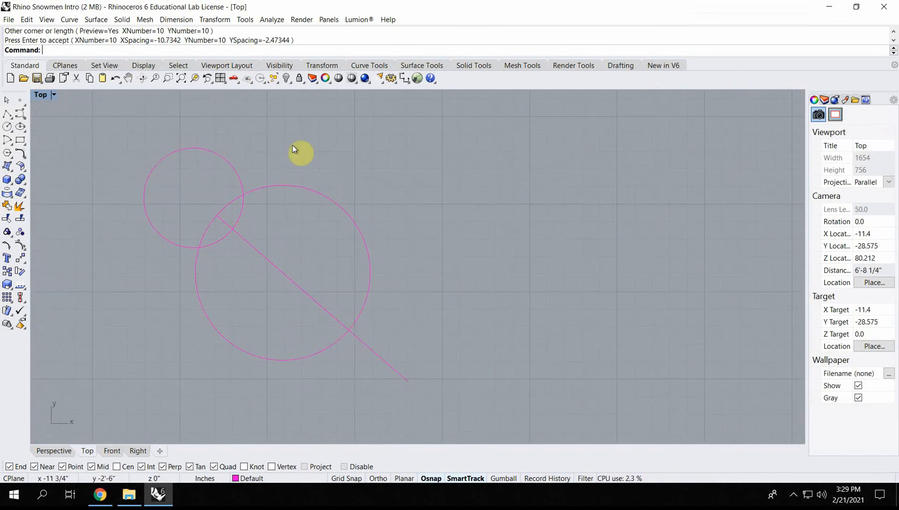
drag(407, 145, 115, 398)
text(trim)
key(Return)
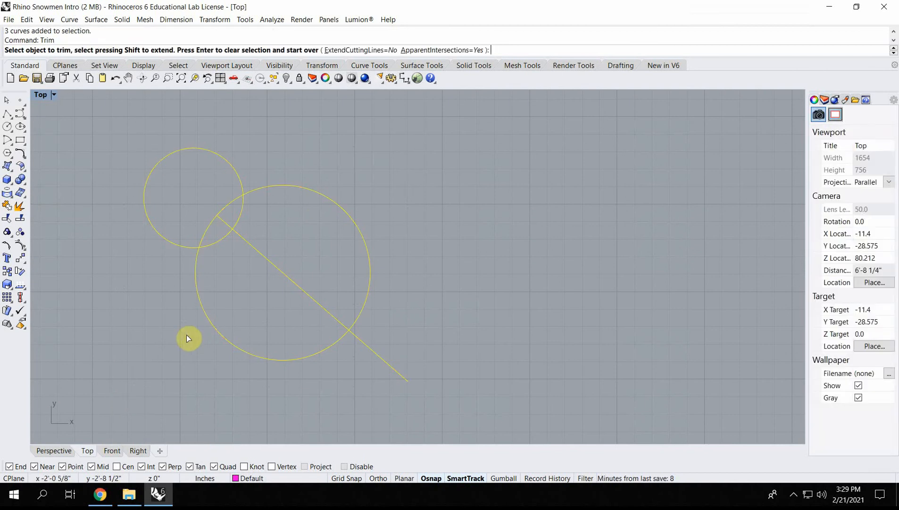
drag(266, 210, 188, 219)
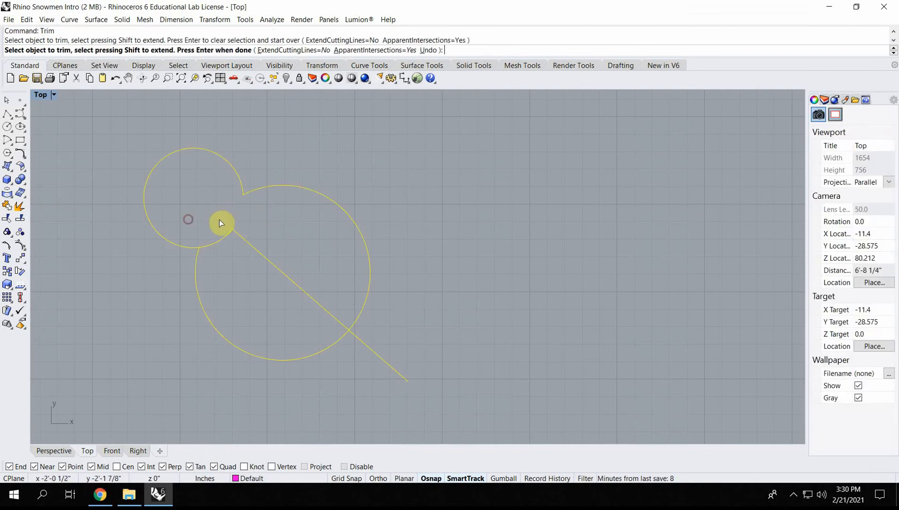
drag(257, 222, 215, 256)
drag(411, 346, 387, 387)
scroll(209, 234, up, 10)
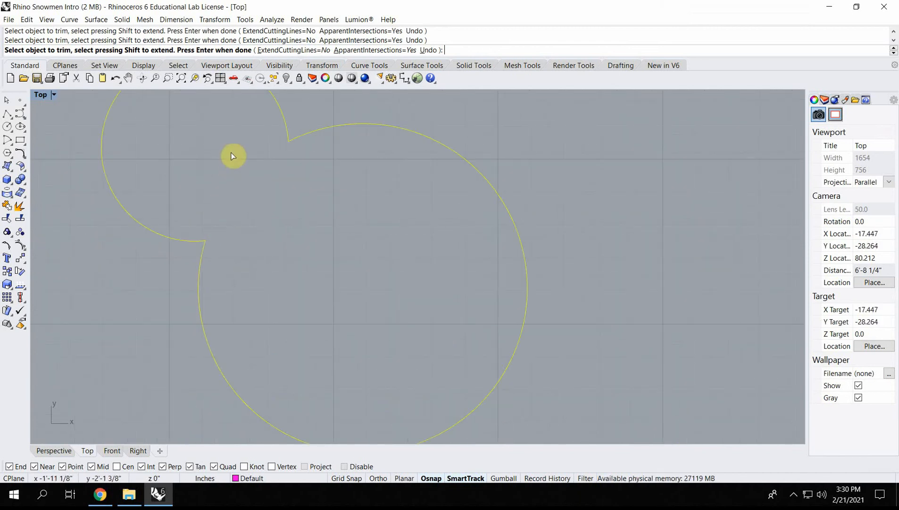
scroll(302, 138, down, 5)
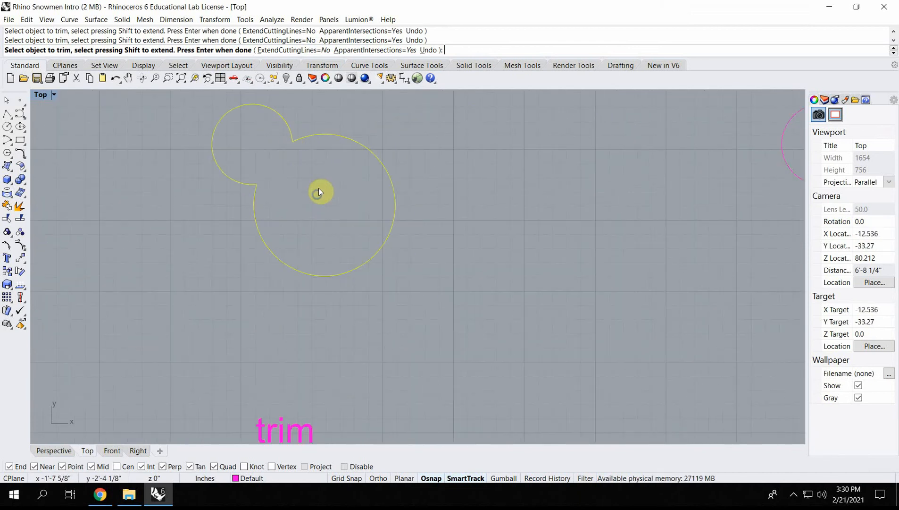
scroll(320, 191, down, 4)
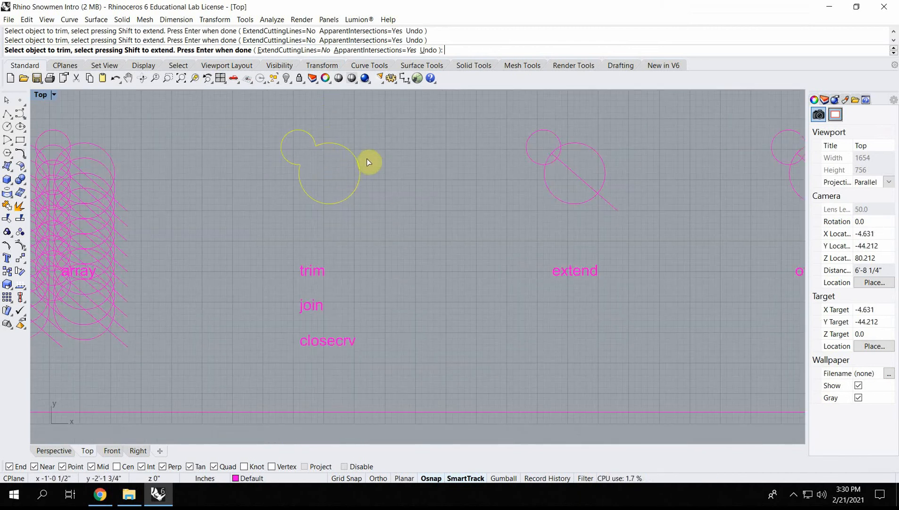
text(j)
key(Return)
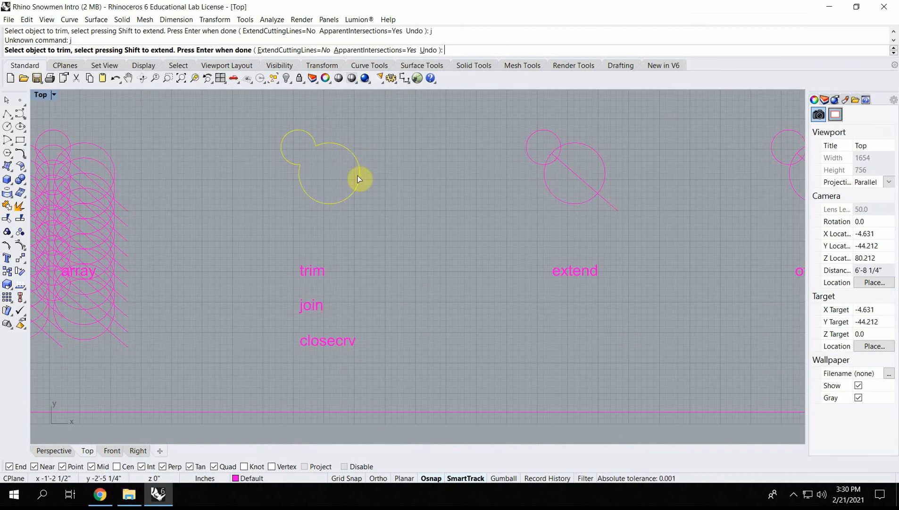
key(Return)
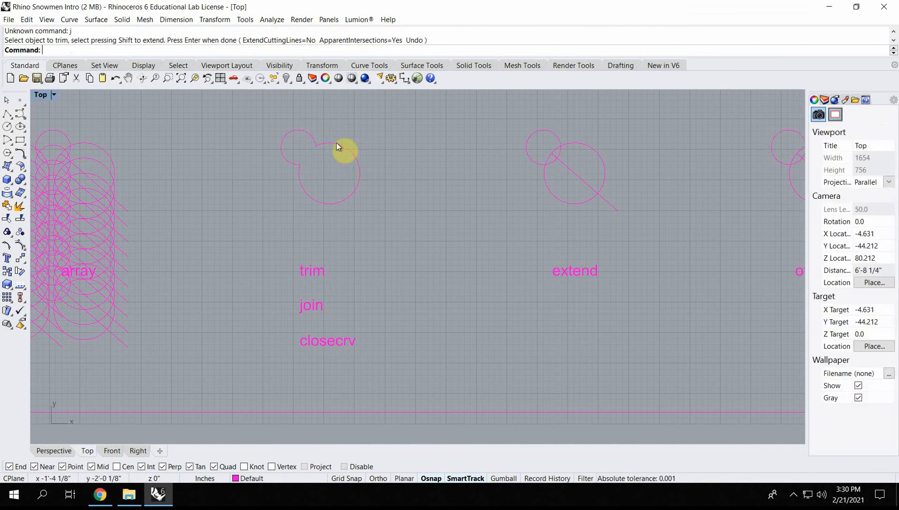
Pick the trimmed snowman's two arcs individually, and join both into one closed curve.
click(308, 135)
click(315, 142)
click(370, 144)
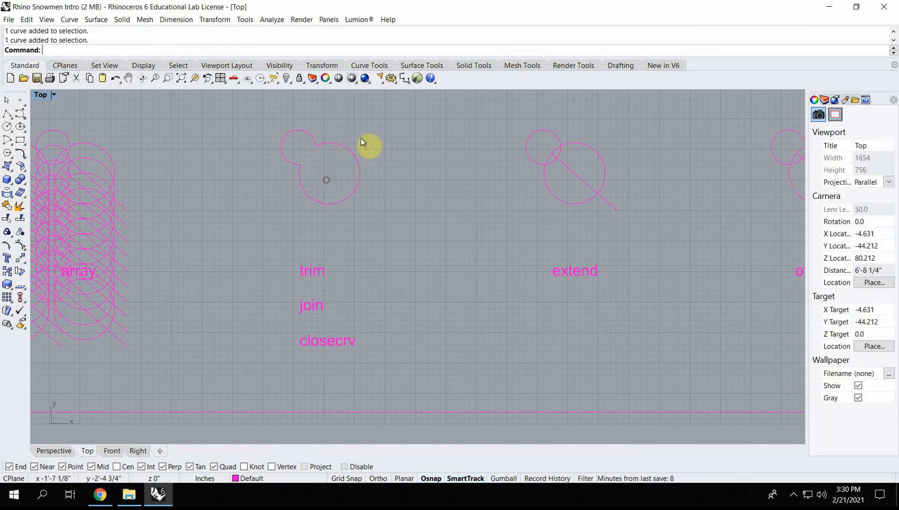
click(330, 143)
click(307, 133)
click(330, 166)
drag(370, 118, 271, 206)
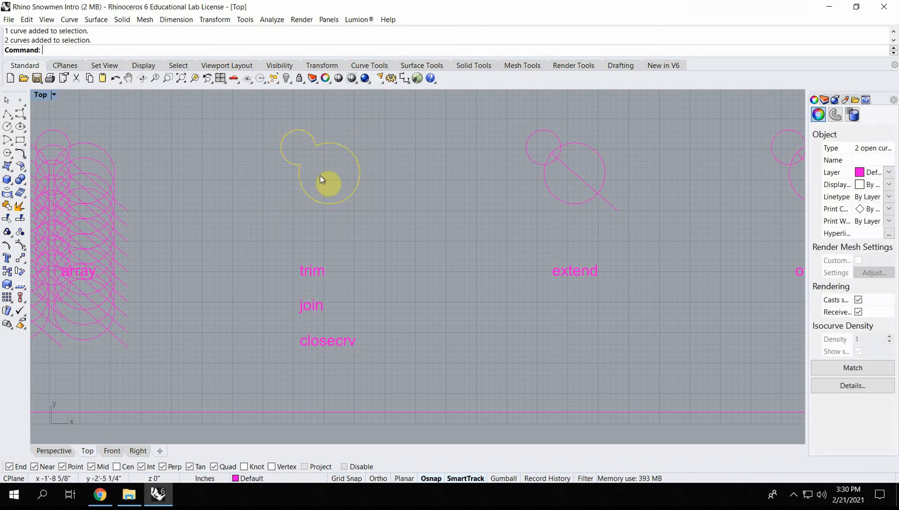
key(ctrl+j)
click(332, 218)
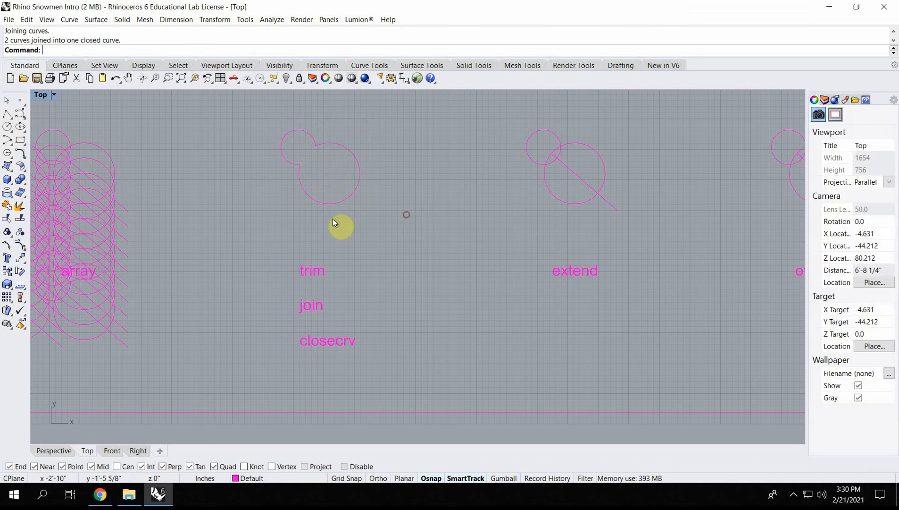
Draw a short straight polyline crossing both arcs just above the upper notch corner of the joined trim snowman outline.
click(316, 147)
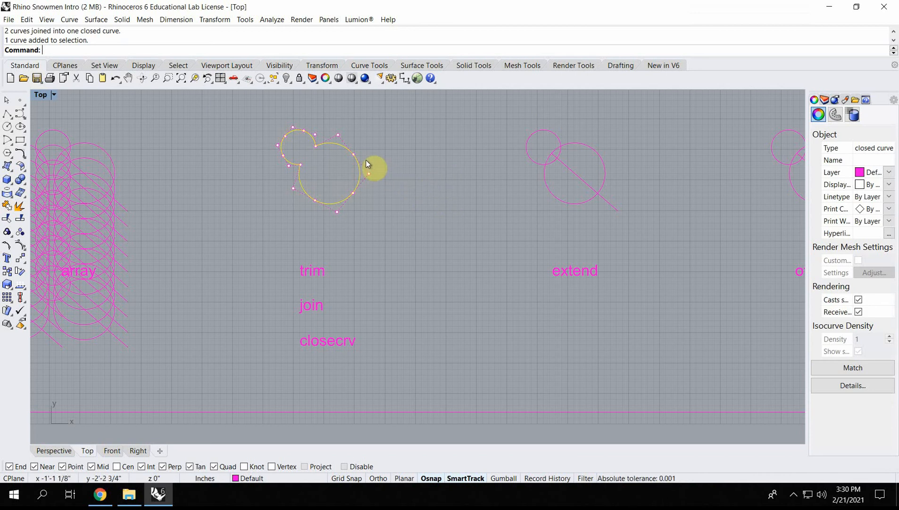
scroll(315, 141, up, 10)
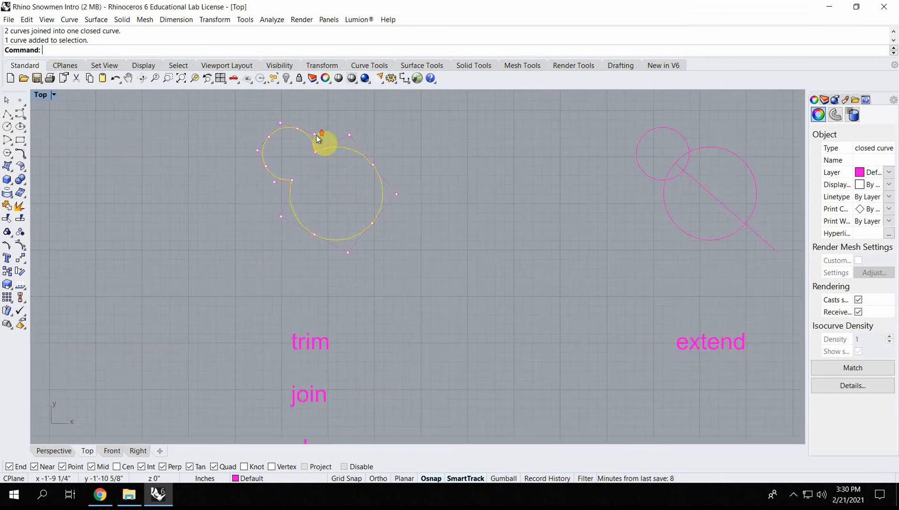
key(Escape)
click(9, 113)
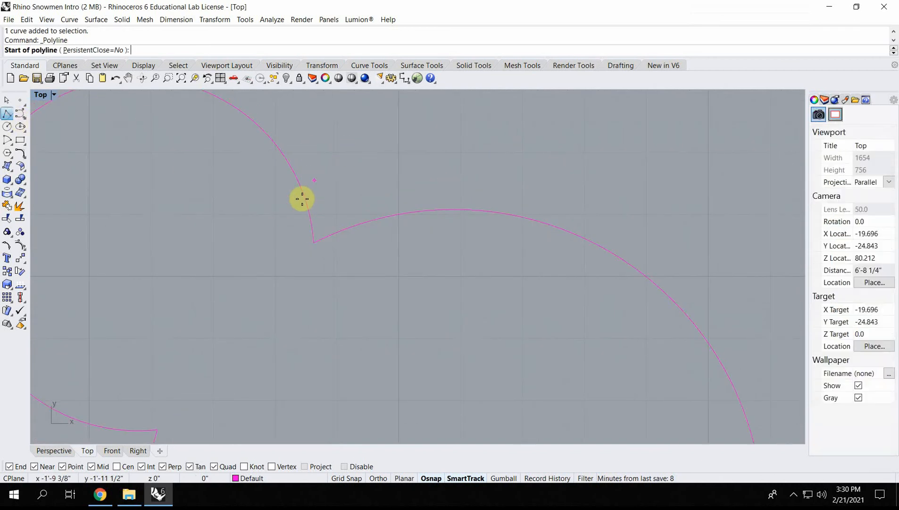
click(291, 196)
click(394, 259)
right_click(327, 218)
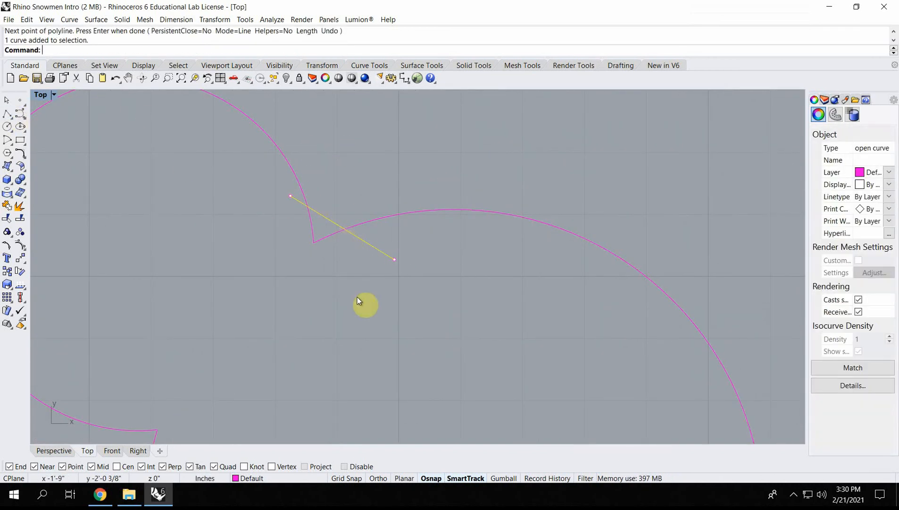
Trim away the notch corner beneath the short line to leave a small gap, and delete the cutting line.
drag(328, 218, 317, 239)
scroll(317, 239, up, 5)
text(tr)
key(Return)
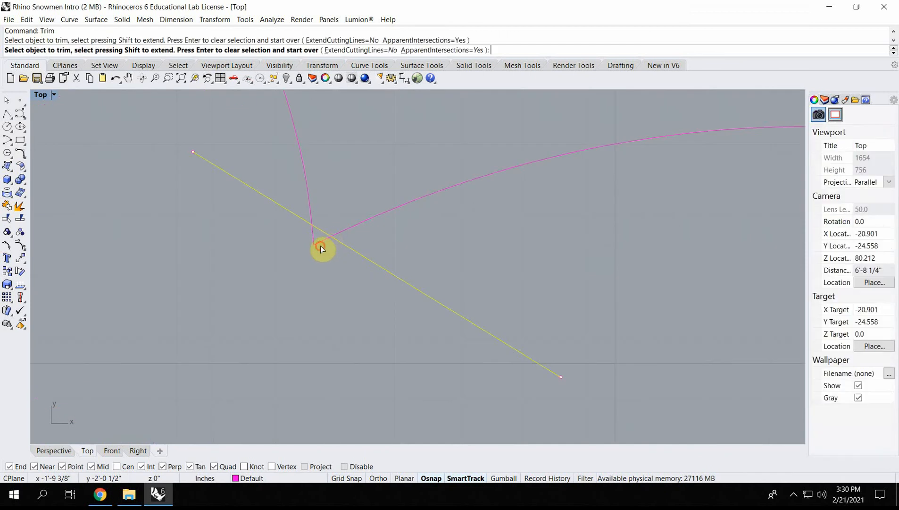
click(321, 243)
click(312, 234)
right_click(309, 228)
click(301, 218)
key(Delete)
scroll(313, 221, down, 6)
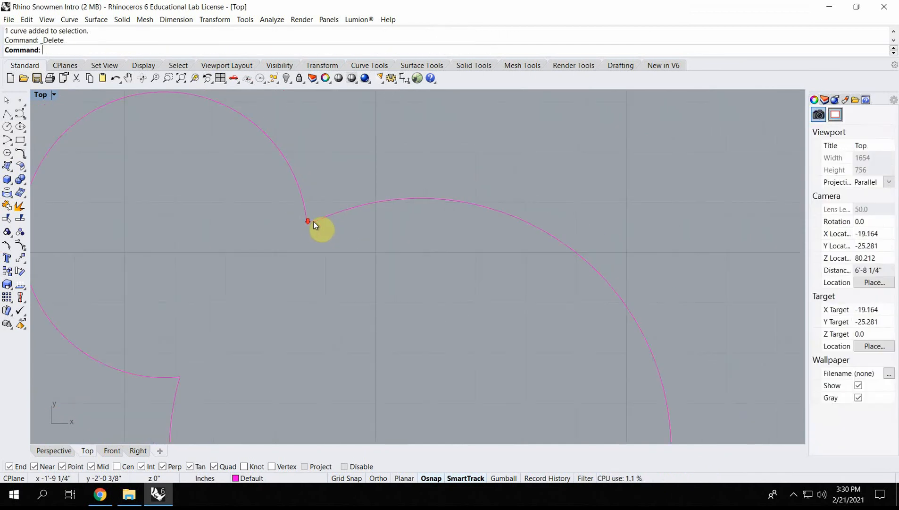
scroll(335, 227, up, 2)
scroll(338, 231, up, 2)
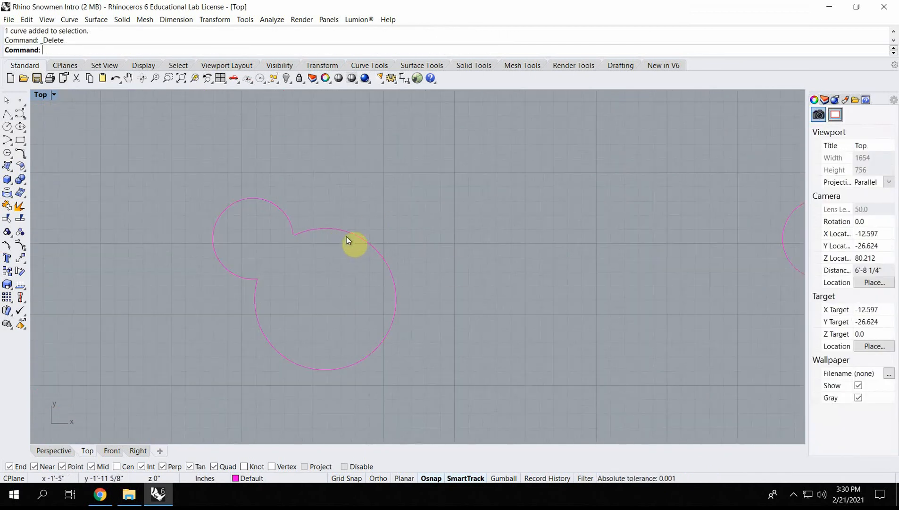
Check the trim snowman outline's curve type, select all open curves with SelOpenCrv, and clear the selection.
click(326, 228)
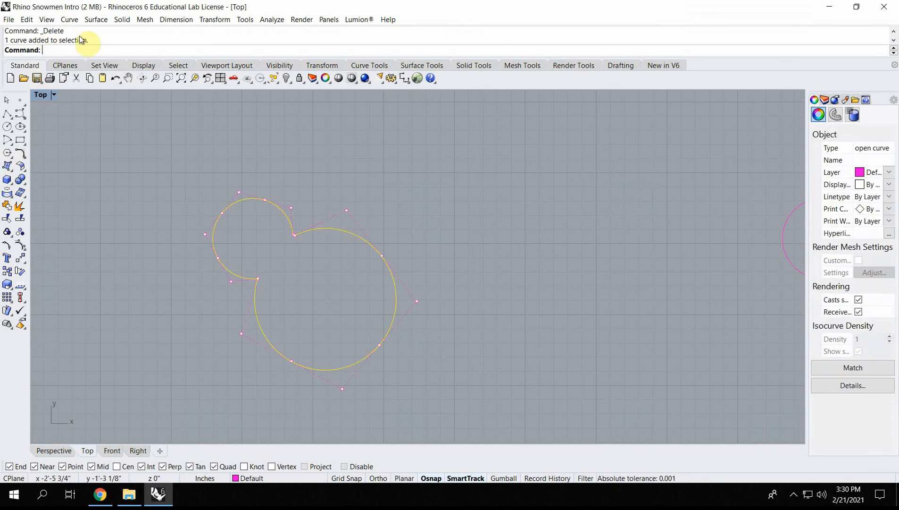
click(392, 176)
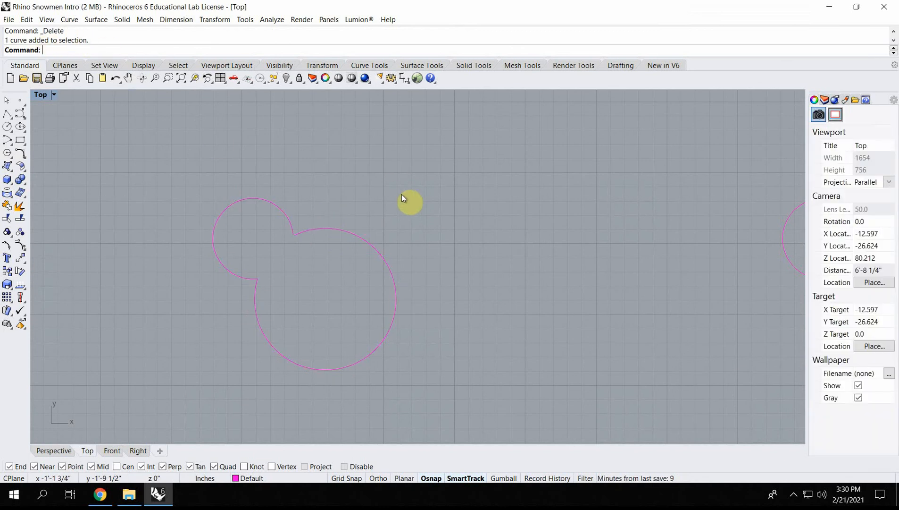
text(Se)
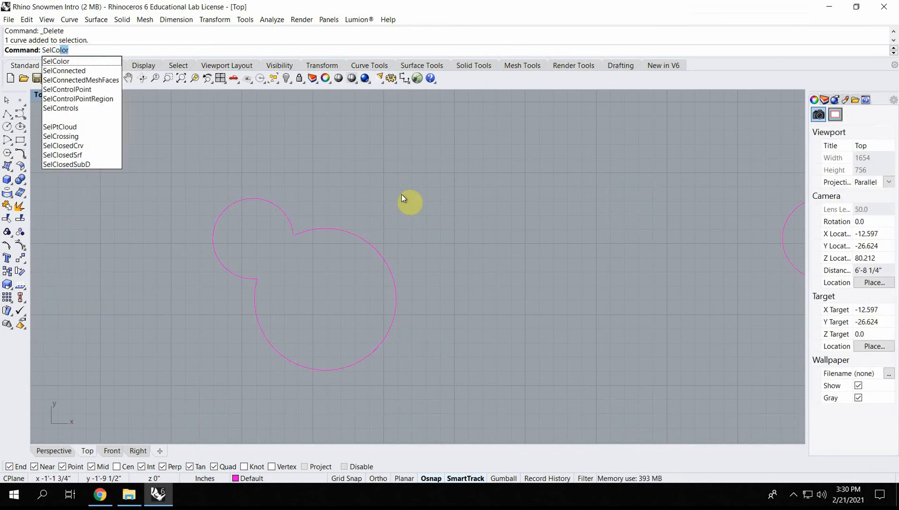
text(lOpenCrv)
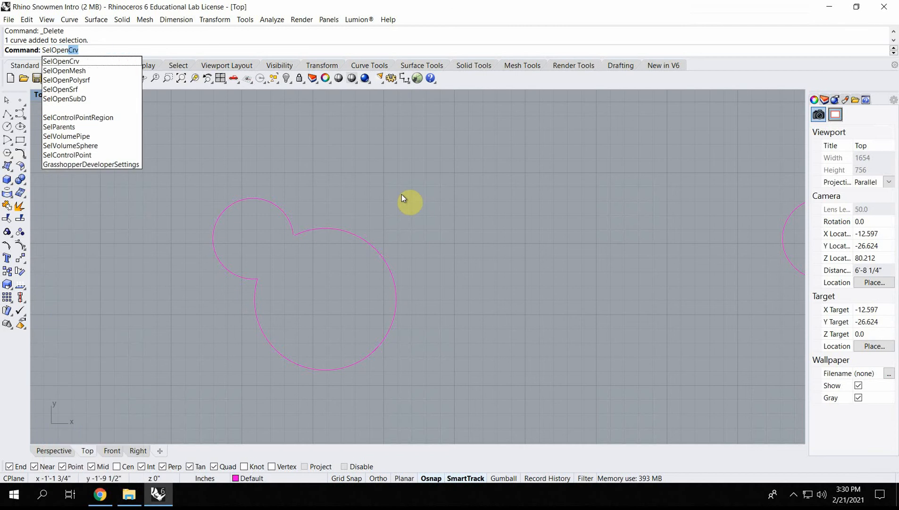
key(Return)
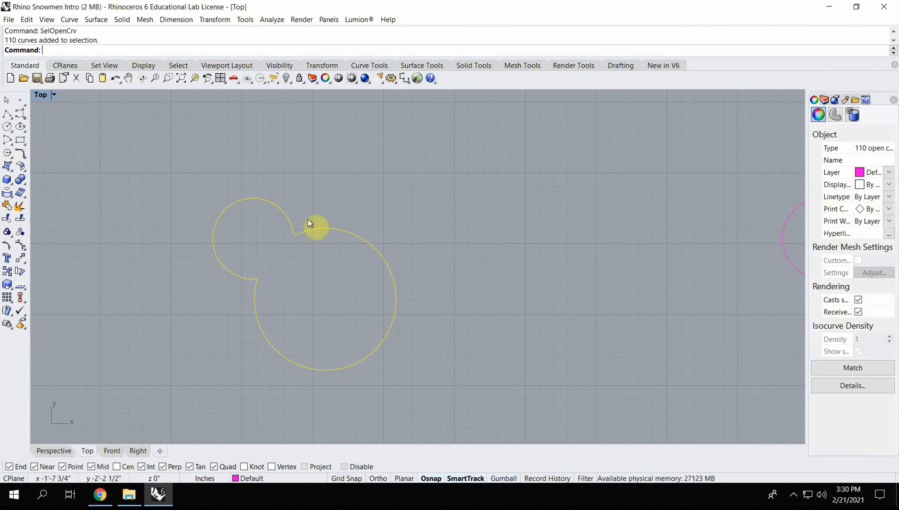
click(338, 187)
Close the gap in the trim snowman outline with CloseCrv and inspect the repaired notch corner.
click(313, 227)
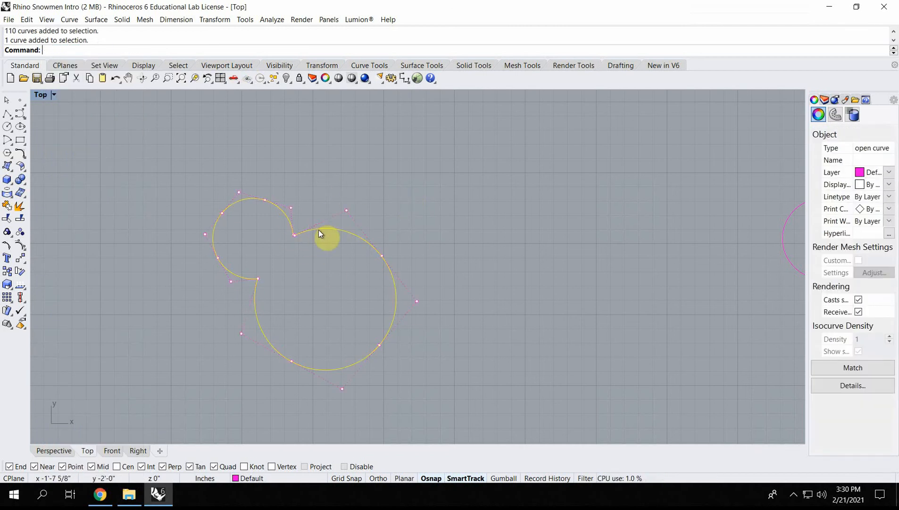
text(CloseCrv)
key(Return)
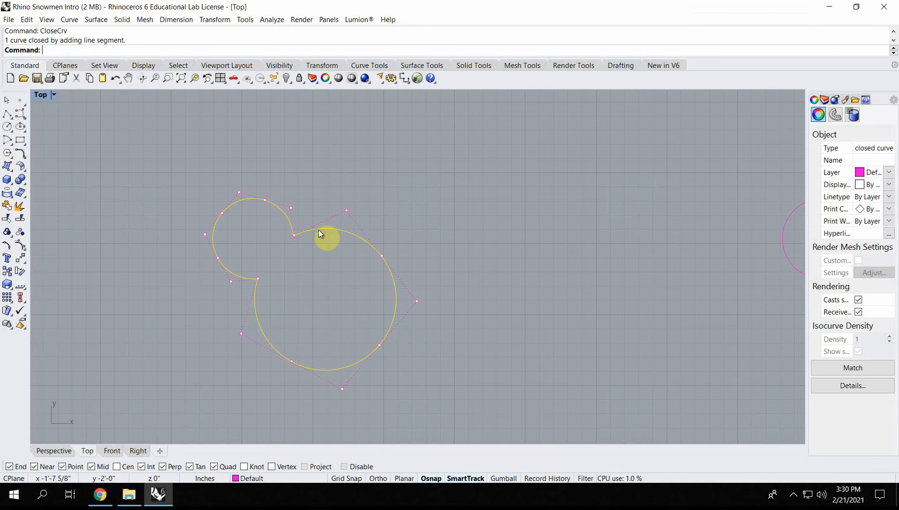
scroll(295, 236, up, 3)
scroll(295, 236, up, 5)
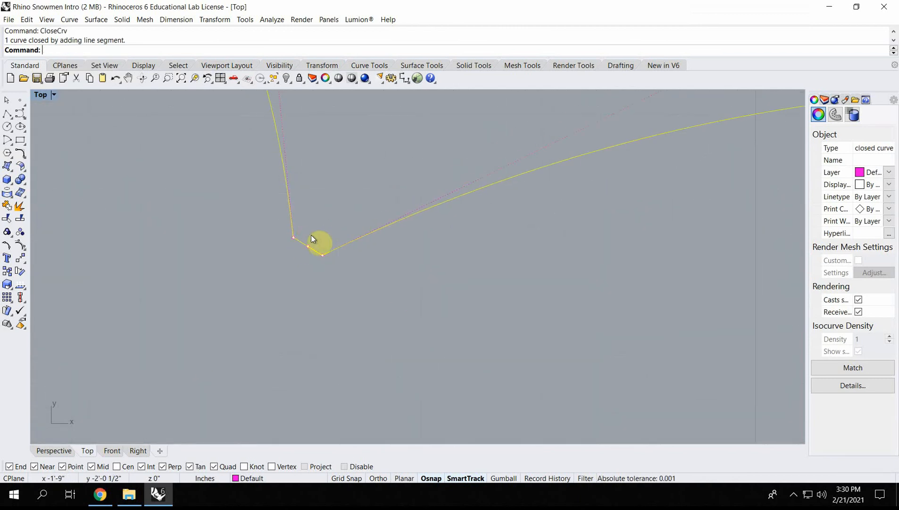
click(324, 219)
click(290, 219)
scroll(290, 219, down, 10)
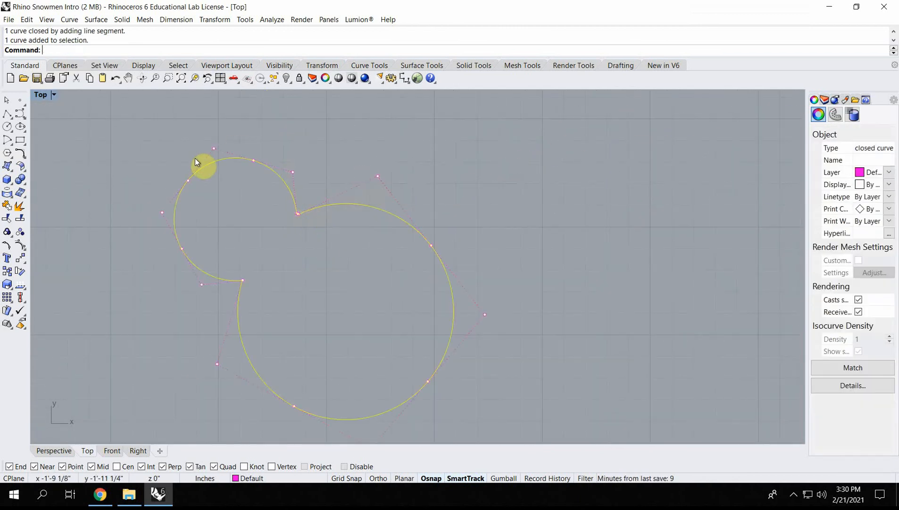
Examine the extend snowman's diagonal line and small circle by selecting each in turn, and clear the selection.
right_drag(421, 279, 214, 239)
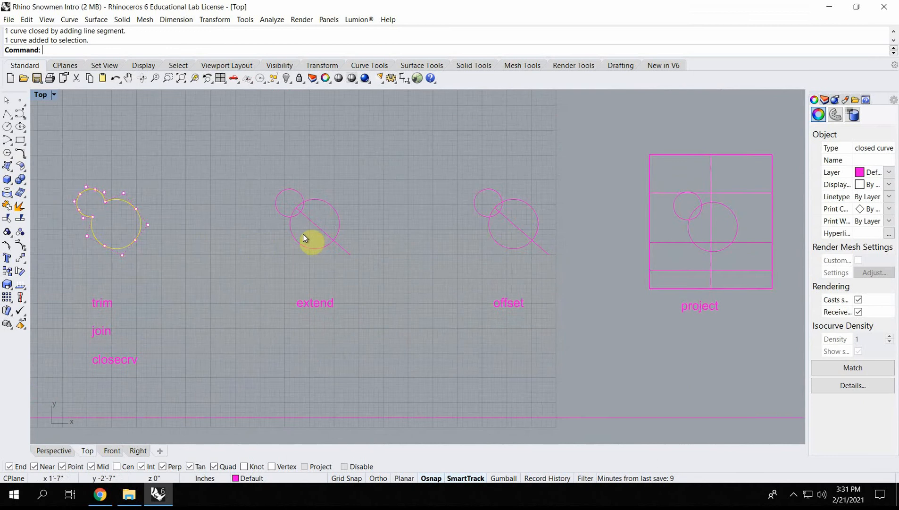
scroll(302, 233, up, 6)
right_drag(420, 190, 436, 260)
scroll(297, 250, up, 8)
click(364, 299)
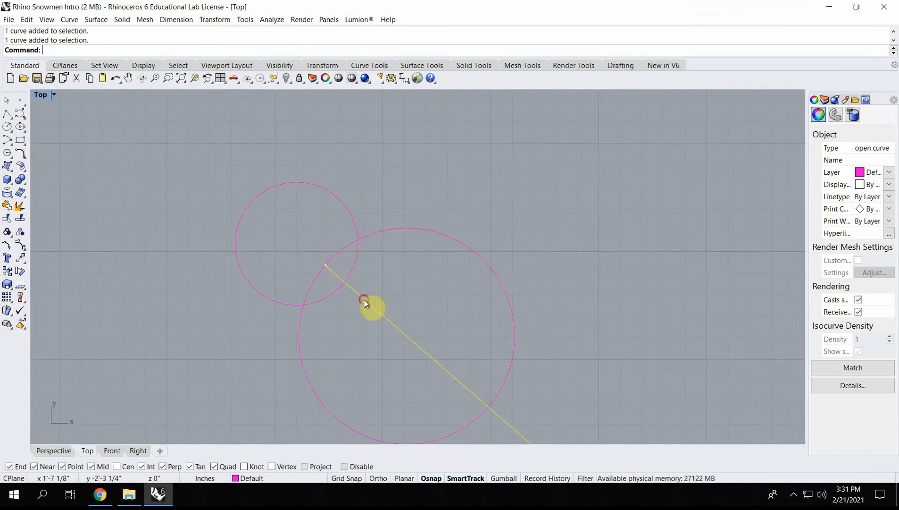
click(253, 199)
click(453, 300)
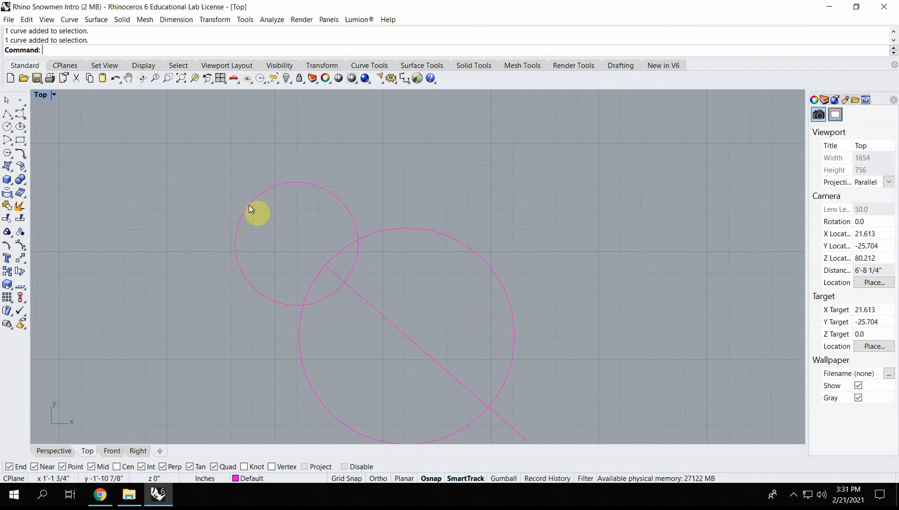
click(249, 204)
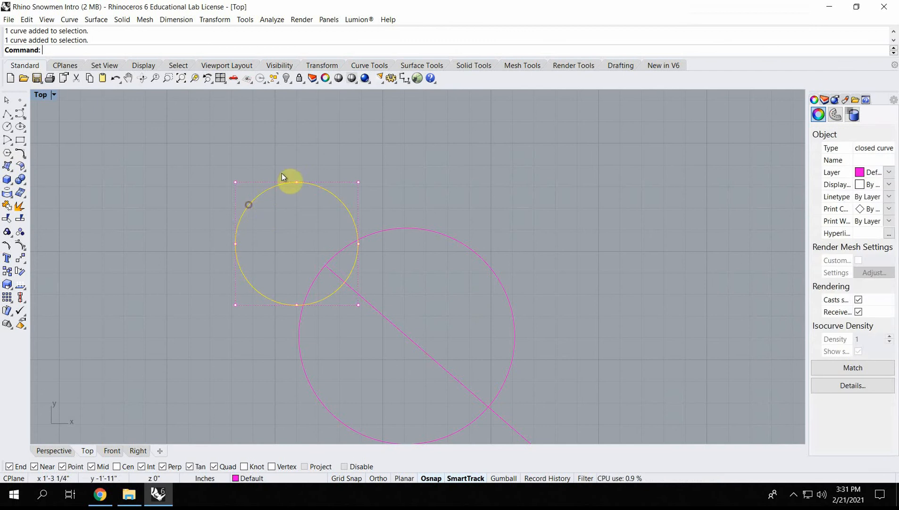
click(536, 207)
Extend the upper end of the extend snowman's diagonal line to the far side of its small circle, used as boundary.
text(Extend)
key(Return)
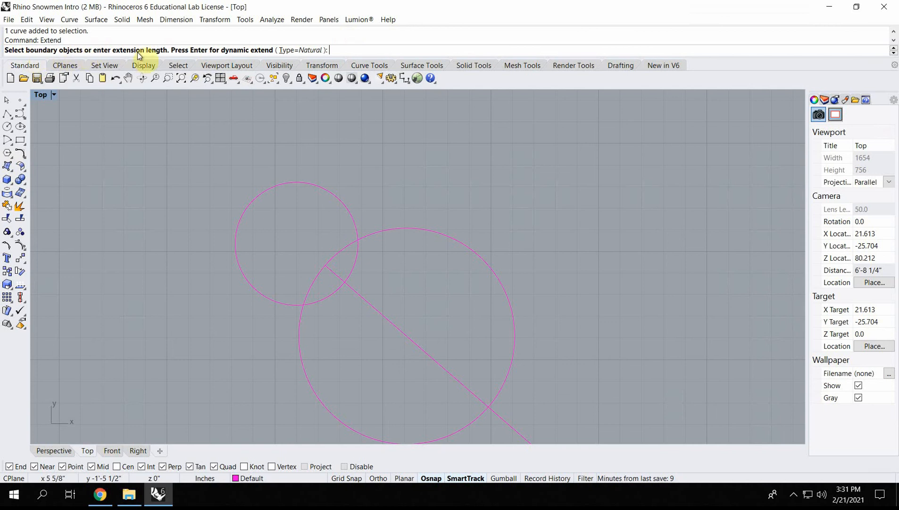
click(245, 213)
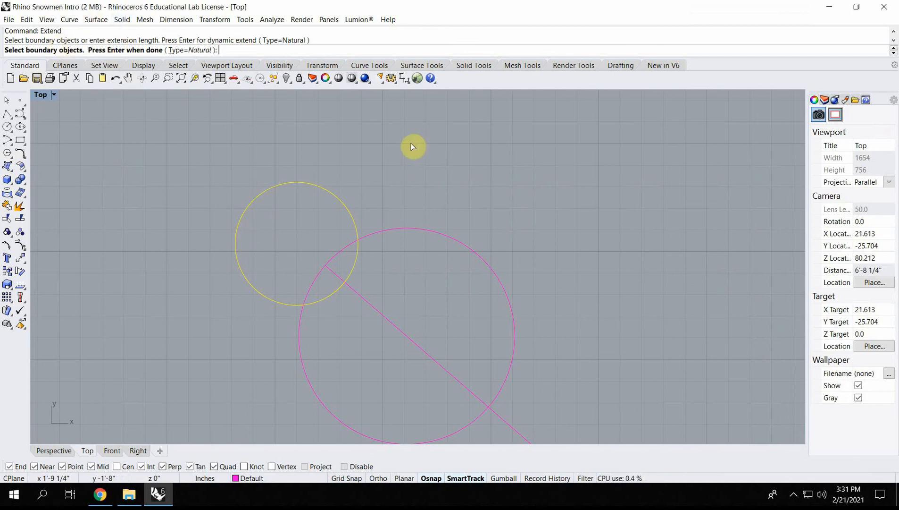
key(Return)
click(336, 280)
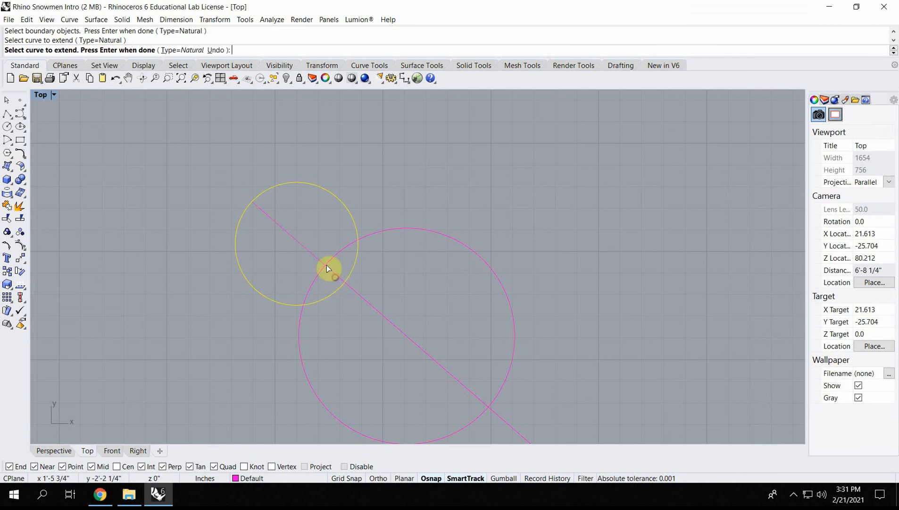
scroll(326, 207, down, 5)
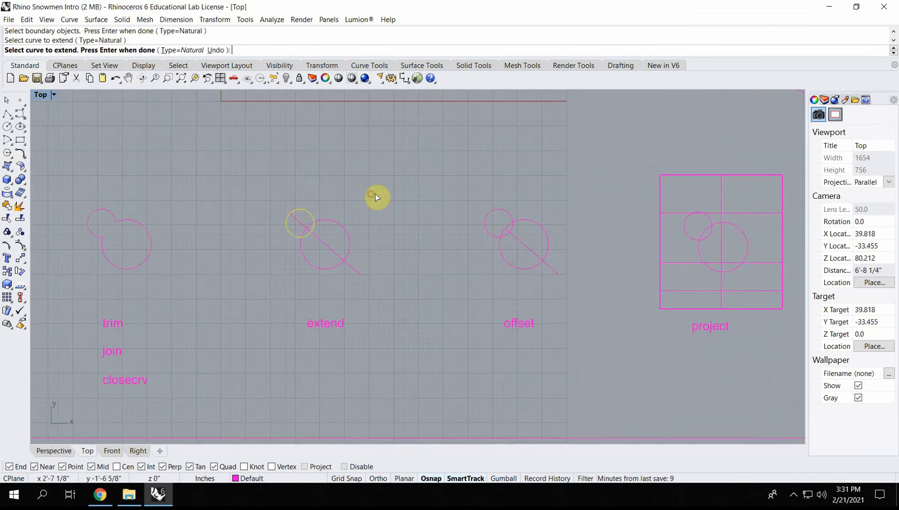
right_click(374, 290)
Trim the offset snowman's circles and line against each other, removing the overlapping inner arcs and the whole diagonal line.
right_drag(527, 225, 346, 188)
scroll(346, 188, up, 5)
scroll(340, 170, up, 1)
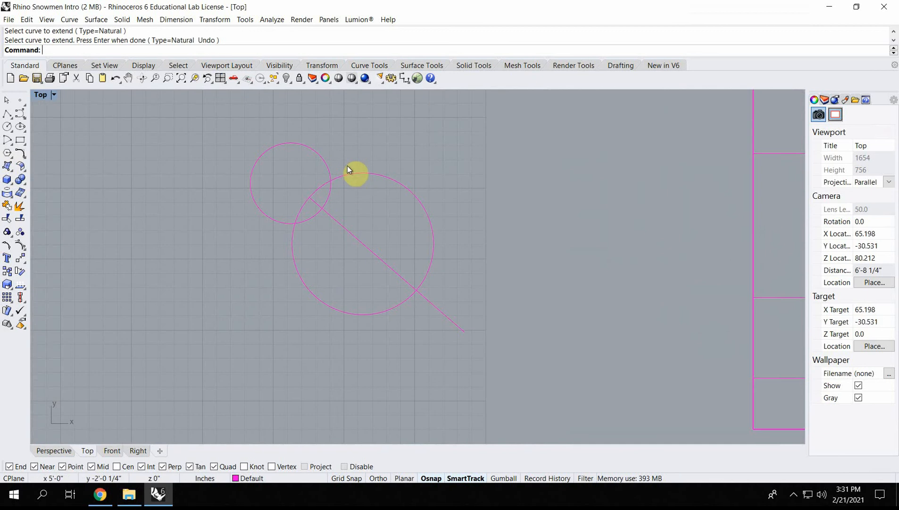
scroll(345, 172, down, 4)
scroll(349, 160, up, 3)
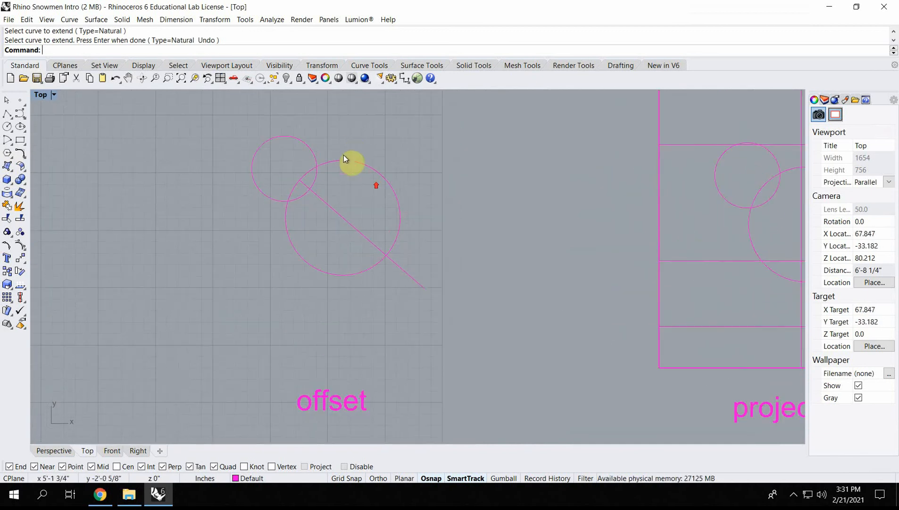
drag(342, 133, 287, 217)
scroll(311, 166, up, 2)
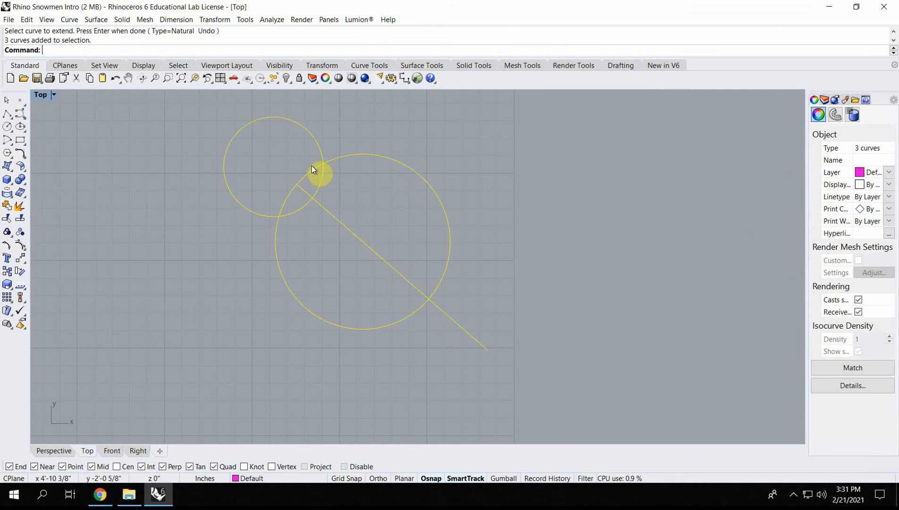
text(Tr)
key(Return)
drag(347, 176, 284, 212)
click(476, 339)
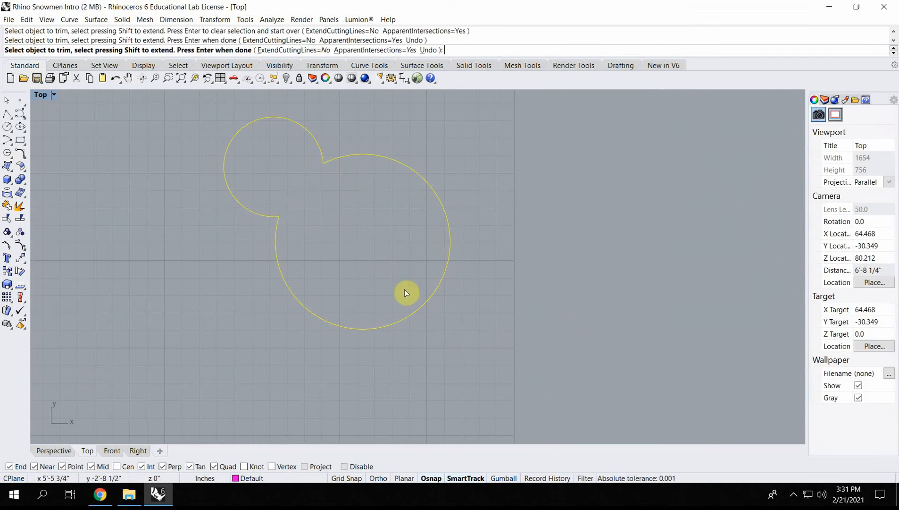
key(Return)
Join the offset snowman's two remaining arcs into one closed curve and clear the selection.
drag(359, 112, 311, 202)
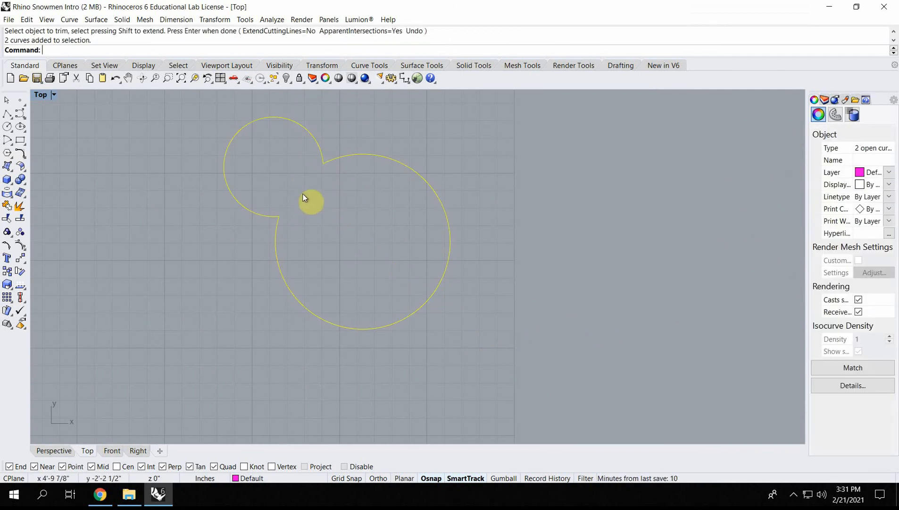
text(k)
key(Return)
drag(383, 117, 246, 278)
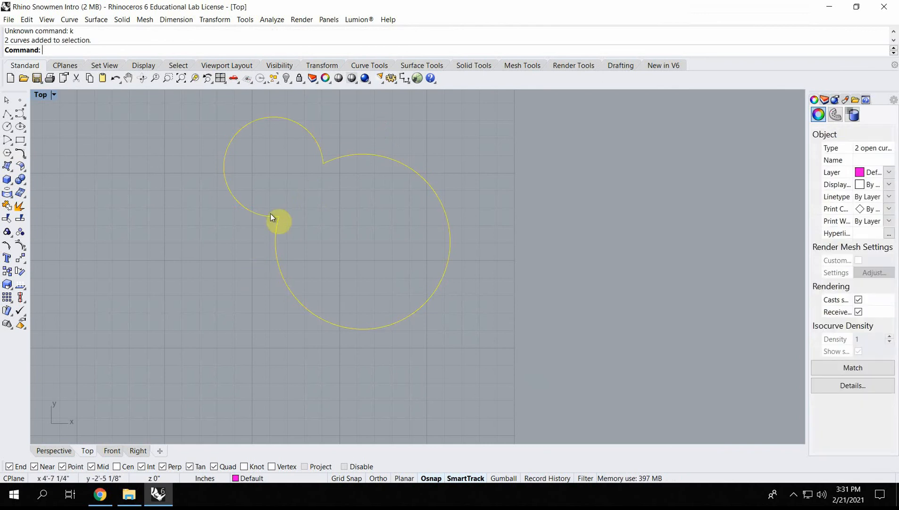
text(j)
key(Return)
click(323, 206)
Offset the offset snowman's joined outline outward by a distance of 1 with sharp corners, and clear the selection.
click(342, 157)
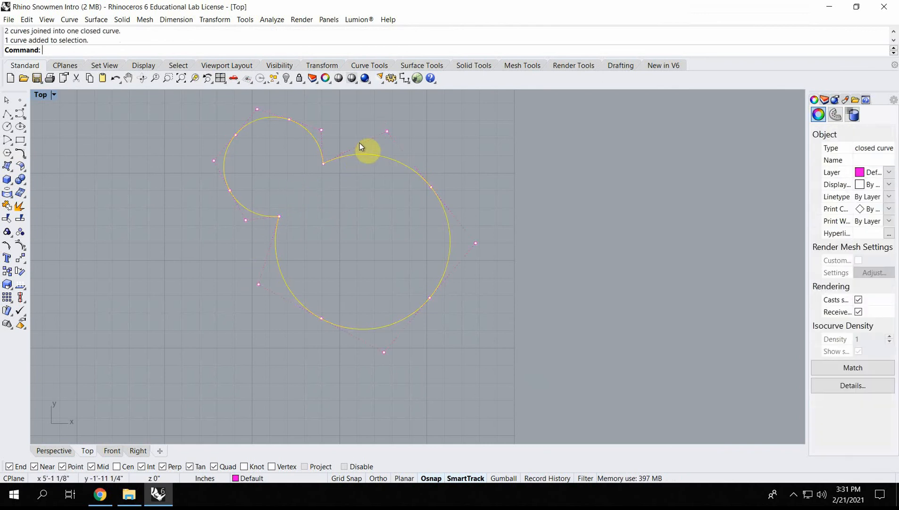
text(Offset)
key(Return)
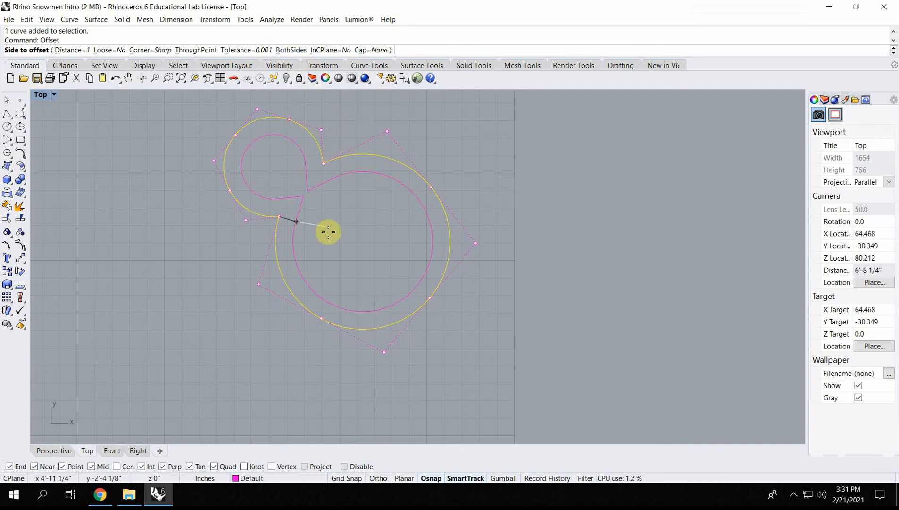
click(381, 134)
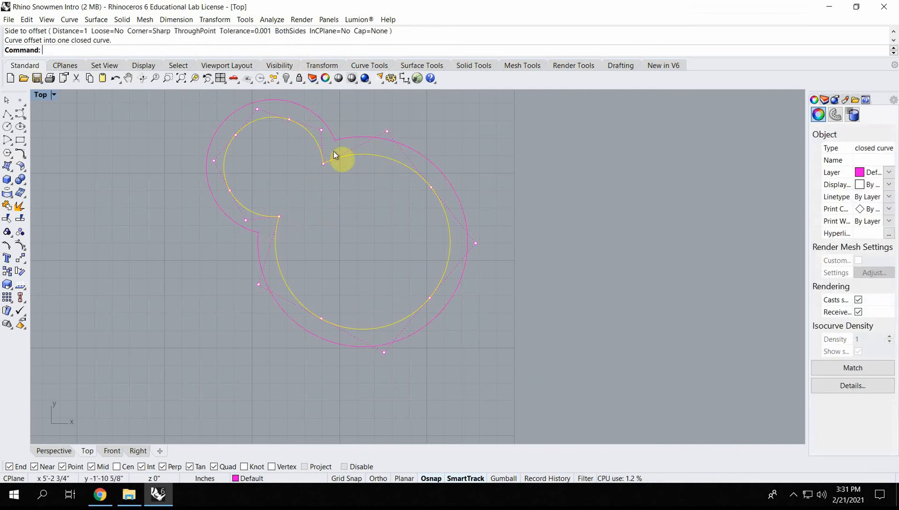
click(508, 198)
scroll(370, 175, down, 3)
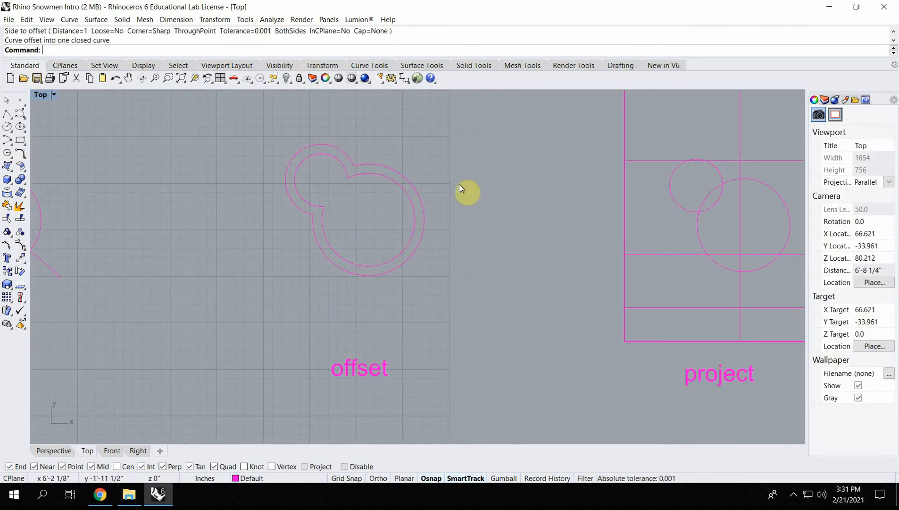
scroll(477, 188, down, 3)
right_drag(528, 198, 306, 226)
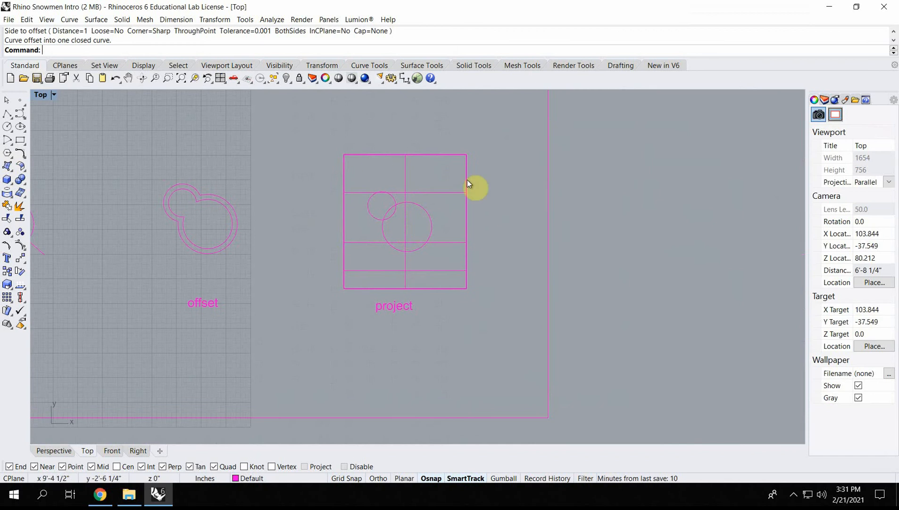
Inspect the project example's wavy surface and the two circles above it from several angles in the Perspective view.
drag(502, 146, 292, 299)
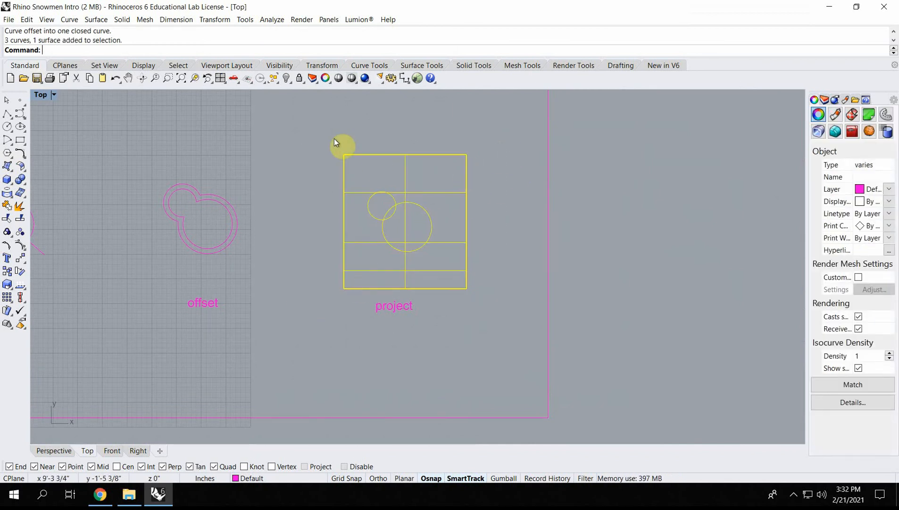
double_click(45, 96)
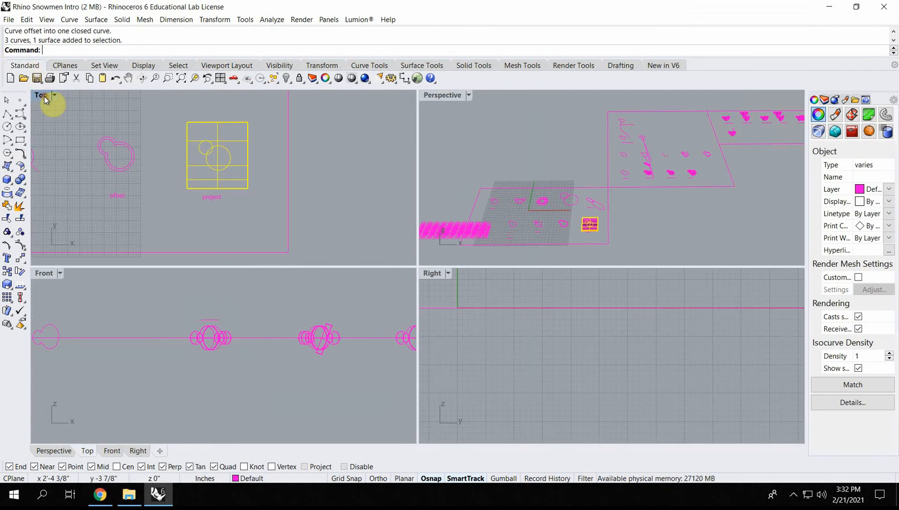
double_click(432, 97)
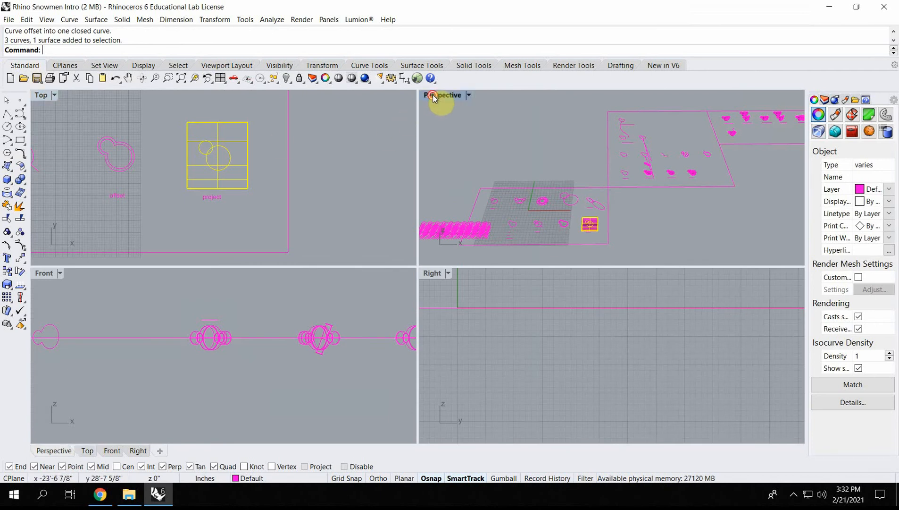
text(z)
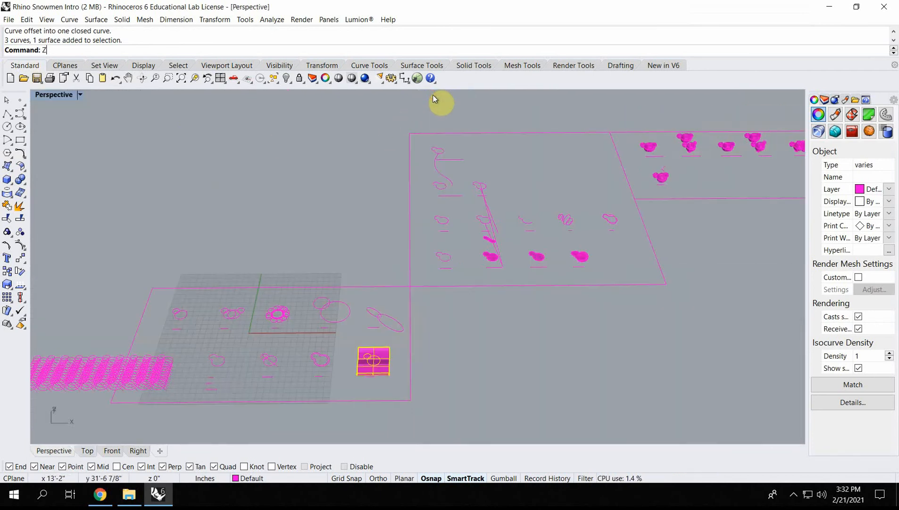
key(Return)
text(s)
key(Return)
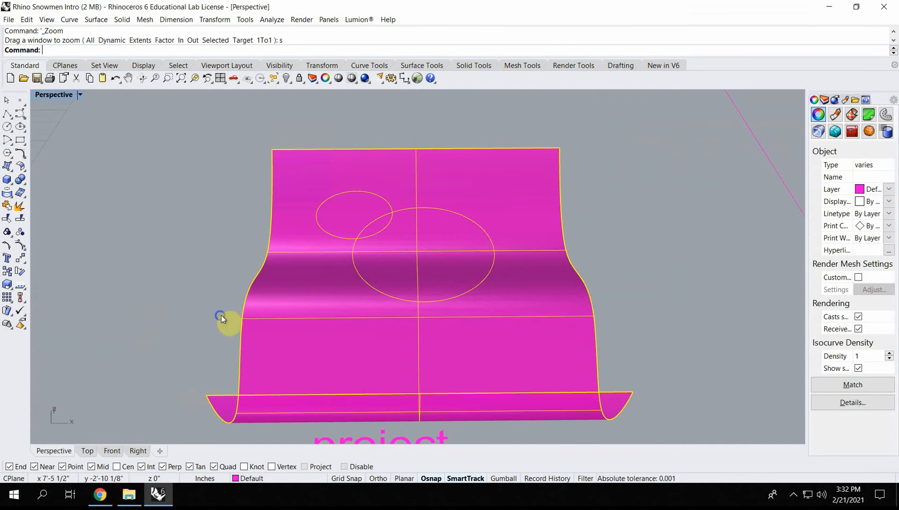
right_drag(221, 315, 358, 254)
click(396, 173)
right_drag(456, 260, 409, 283)
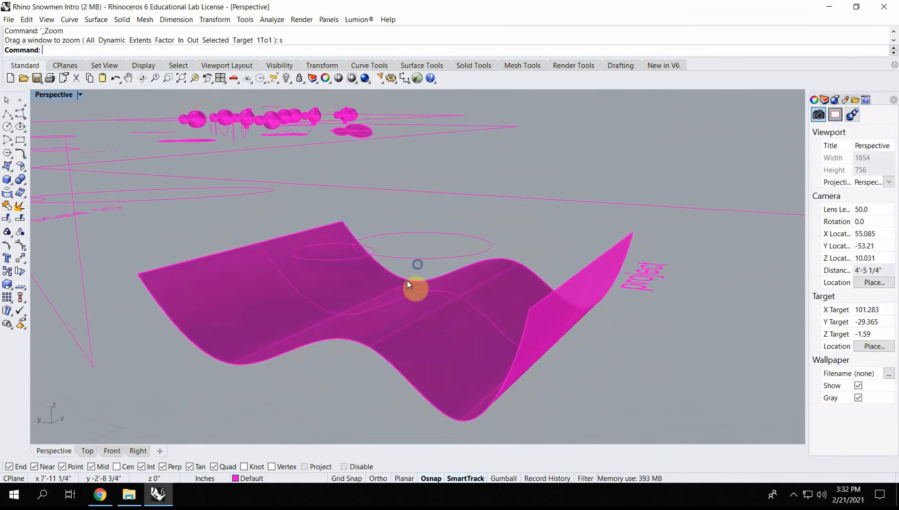
right_drag(467, 276, 370, 306)
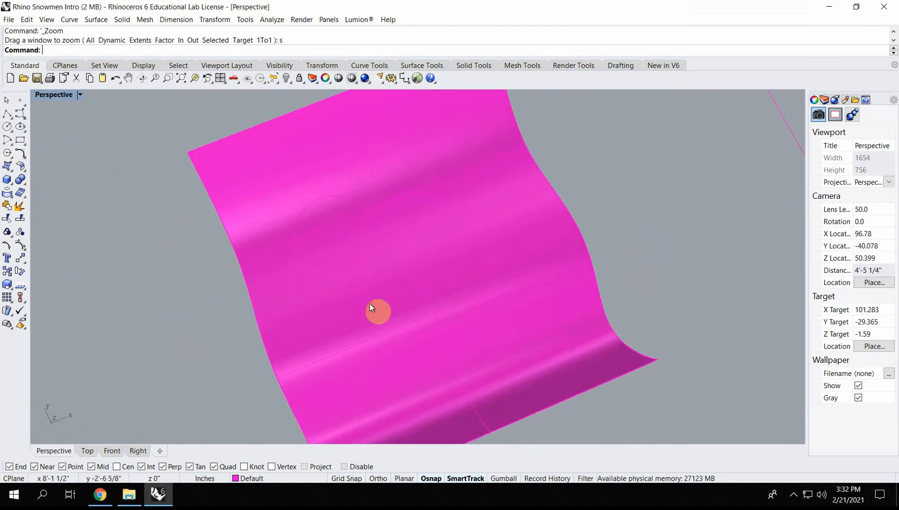
Project the two circles of the project example onto the wavy surface along the Top view's CPlane Z direction.
click(370, 305)
shift+click(329, 272)
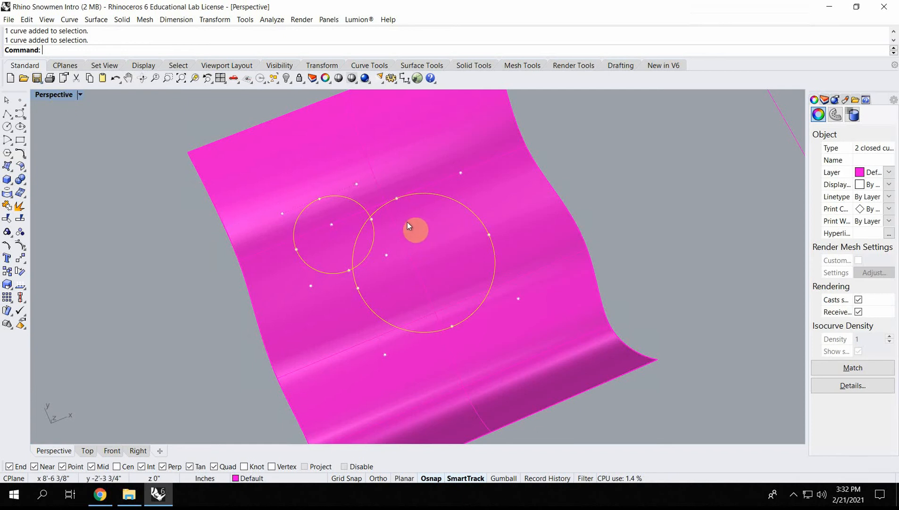
double_click(43, 96)
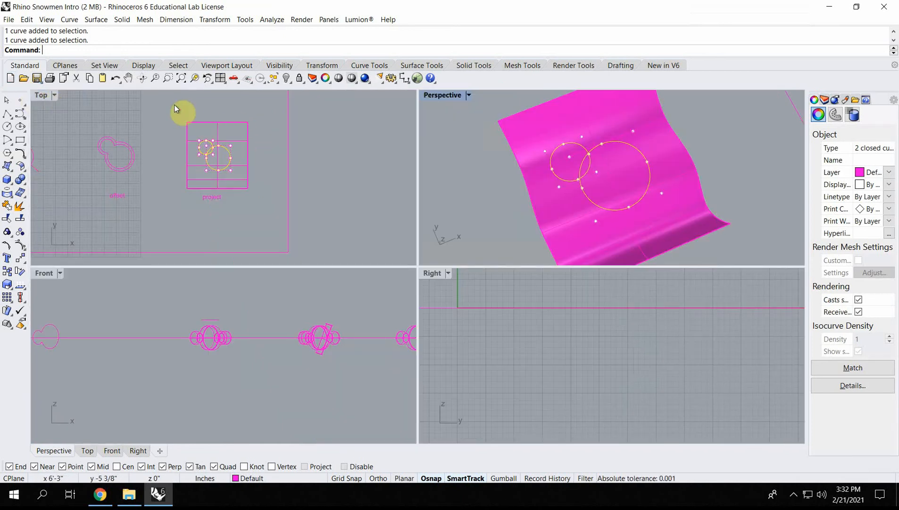
click(45, 95)
click(35, 96)
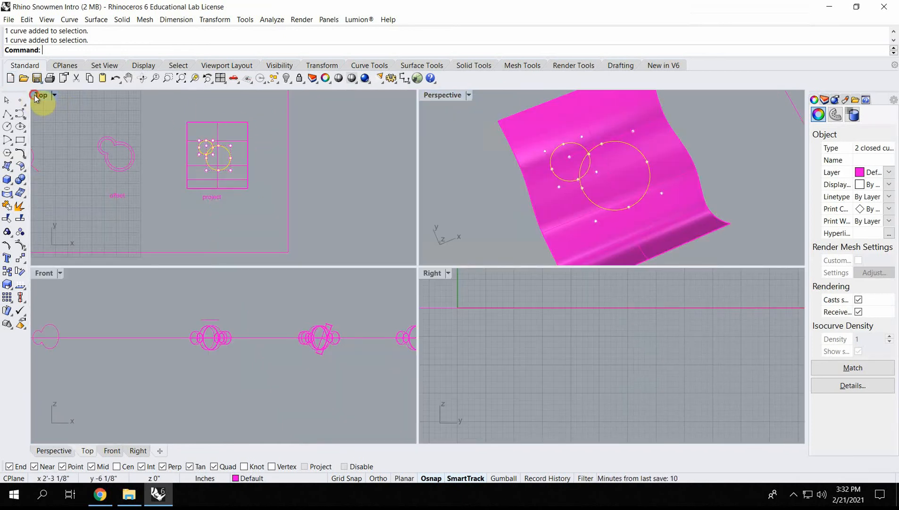
text(Project)
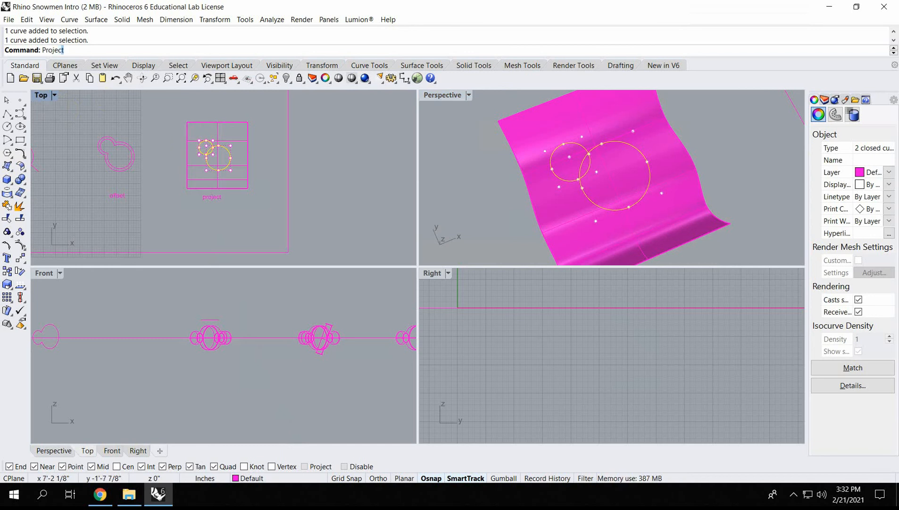
key(Return)
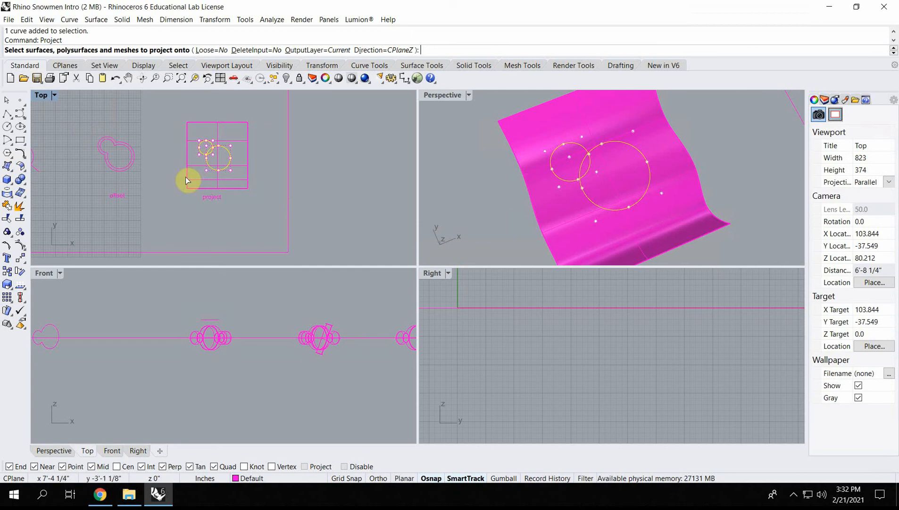
click(196, 182)
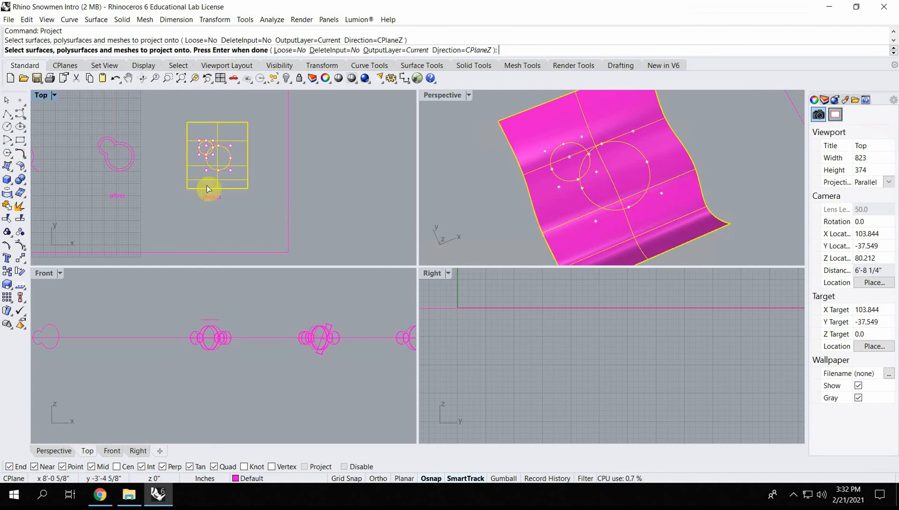
key(Return)
Trim the wavy surface with the projected circles, removing the regions inside both circles, and clear the selection.
right_drag(589, 163, 563, 193)
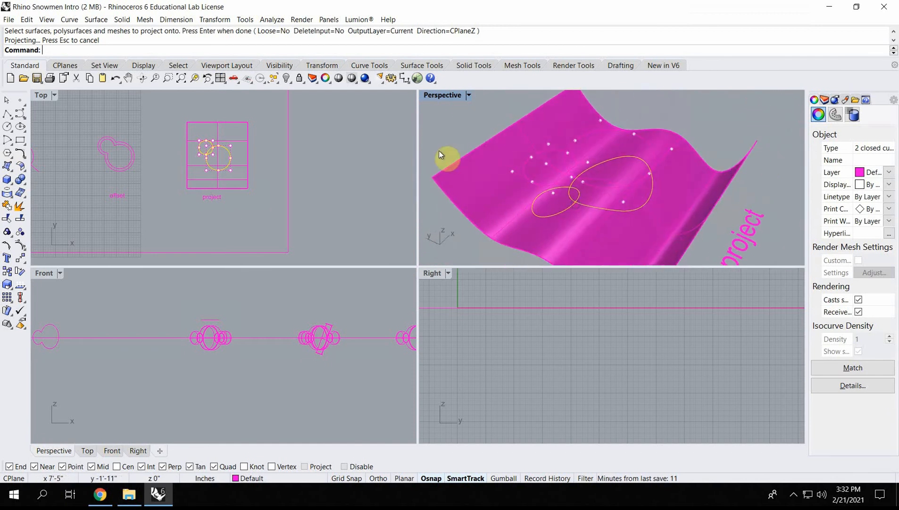
right_drag(610, 223, 581, 211)
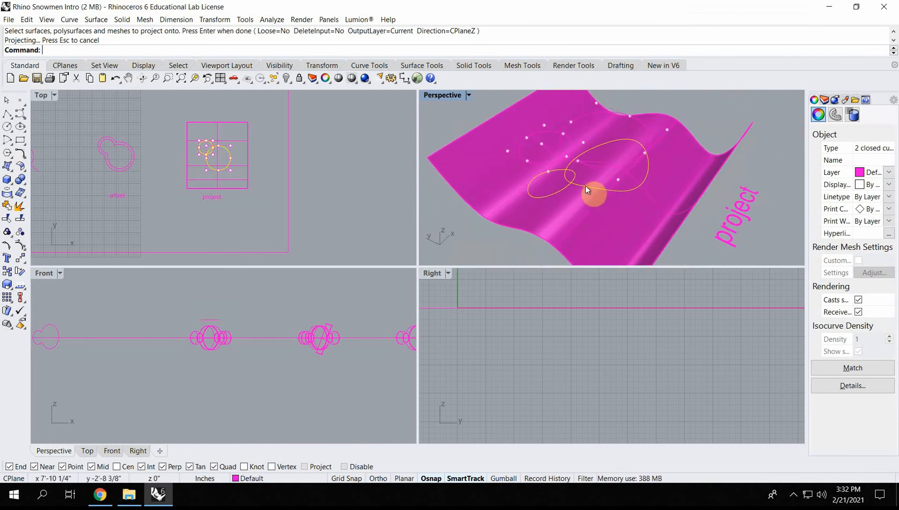
text(Trim)
key(Return)
click(545, 187)
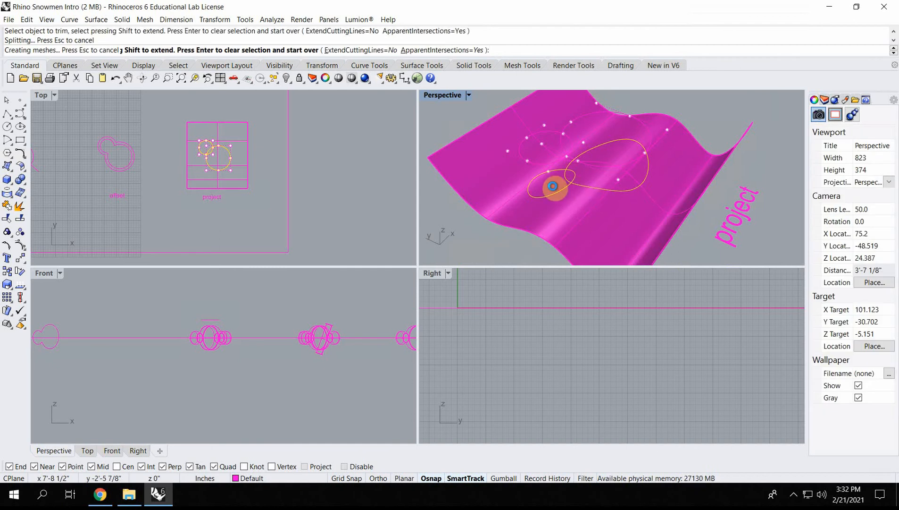
click(579, 179)
click(603, 215)
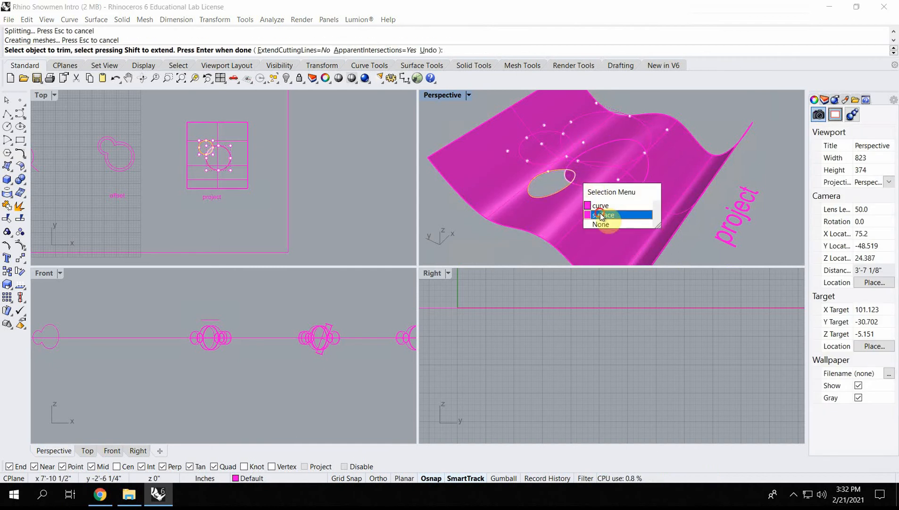
click(588, 181)
scroll(590, 185, down, 6)
key(Escape)
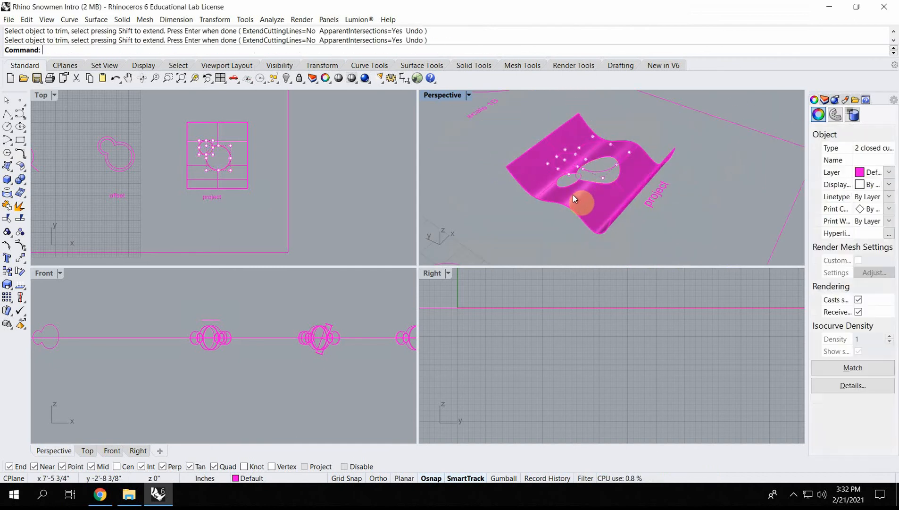
key(Escape)
right_drag(570, 197, 542, 223)
scroll(578, 159, up, 12)
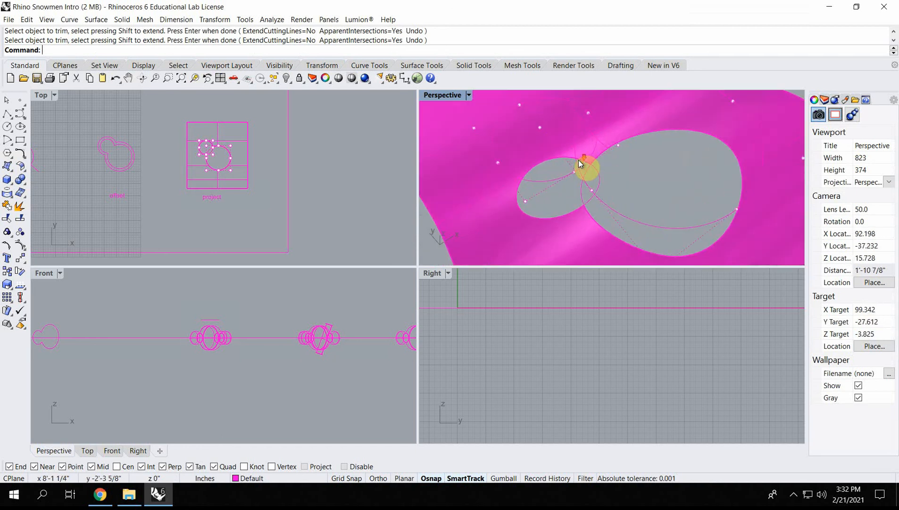
scroll(578, 159, down, 14)
key(Escape)
Review the transform examples in the Top view: original, mirror, rotate, scale and scale 1D.
scroll(160, 142, down, 14)
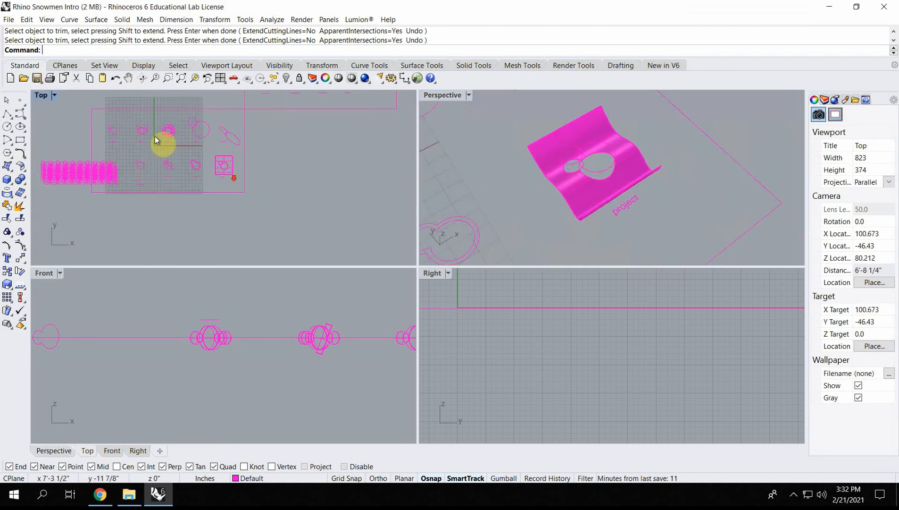
right_drag(169, 146, 248, 165)
scroll(249, 157, up, 10)
scroll(250, 156, up, 2)
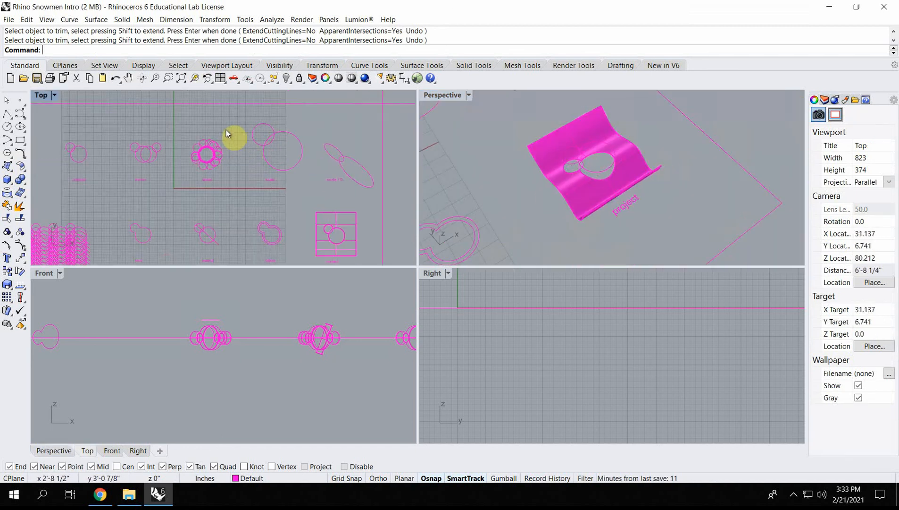
scroll(236, 139, down, 6)
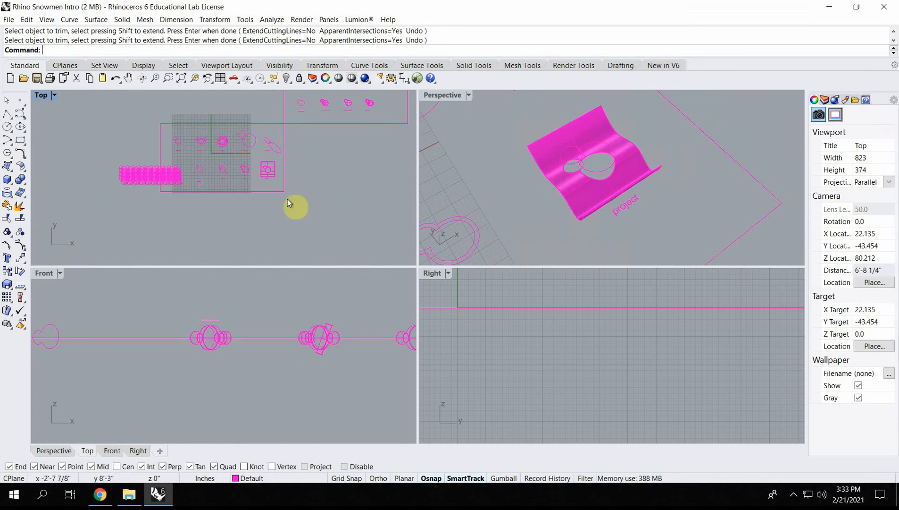
scroll(217, 151, up, 5)
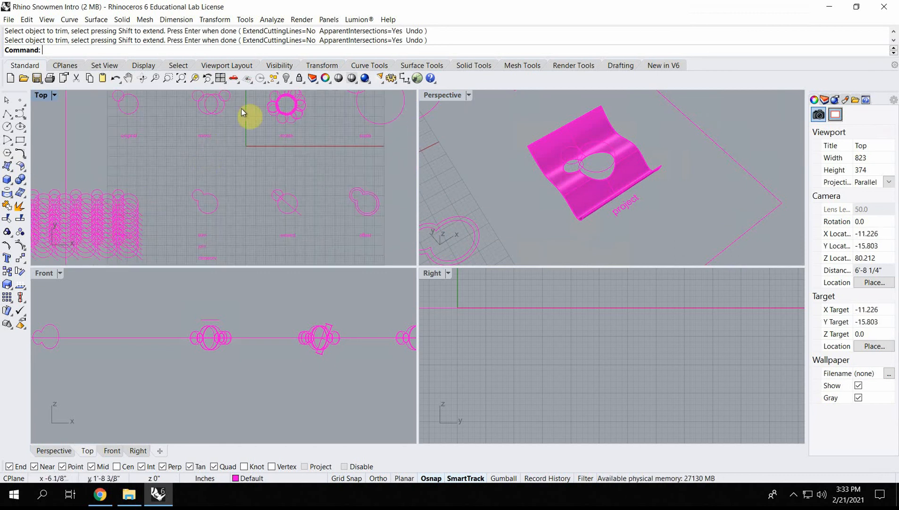
scroll(141, 147, up, 3)
scroll(111, 156, up, 3)
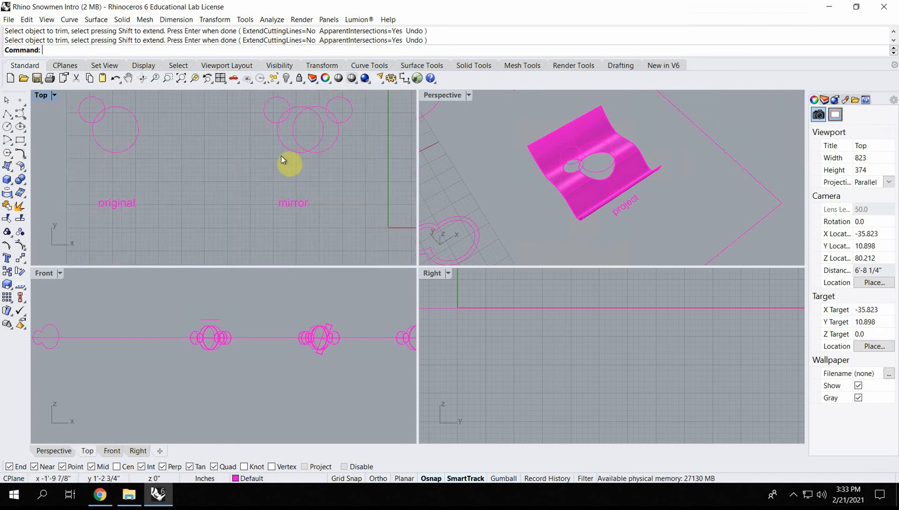
scroll(118, 150, up, 3)
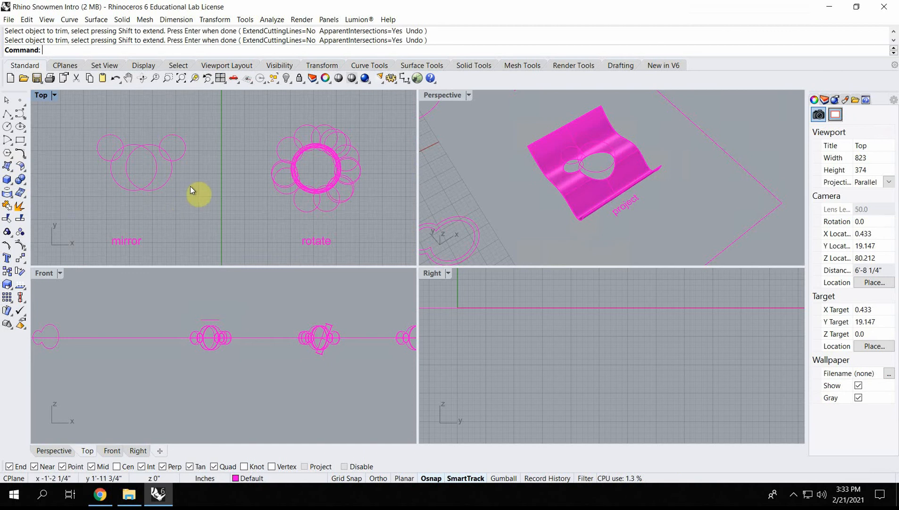
right_drag(190, 187, 148, 189)
right_drag(203, 156, 118, 189)
right_drag(285, 196, 257, 140)
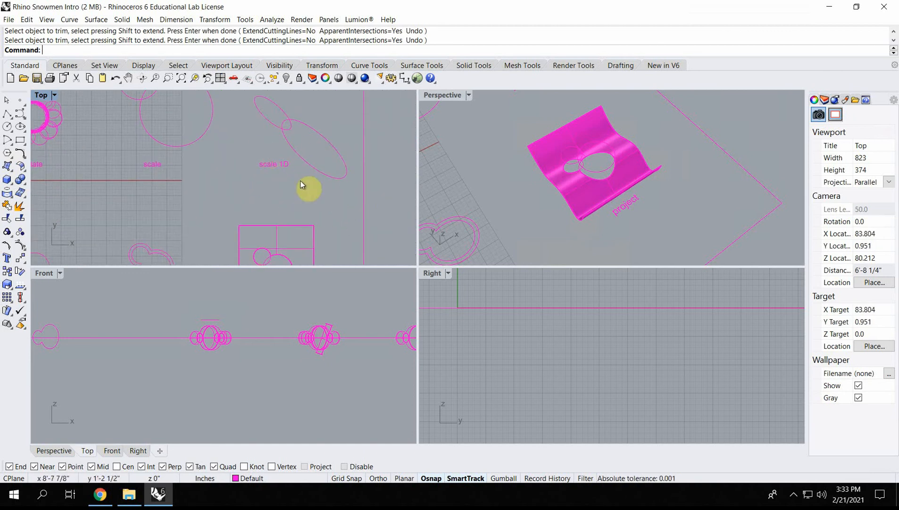
Review the array, trim, join, closecrv, extend, offset and project examples in the lower row of the first frame.
right_drag(203, 207, 321, 111)
right_drag(80, 190, 225, 192)
right_drag(121, 211, 224, 176)
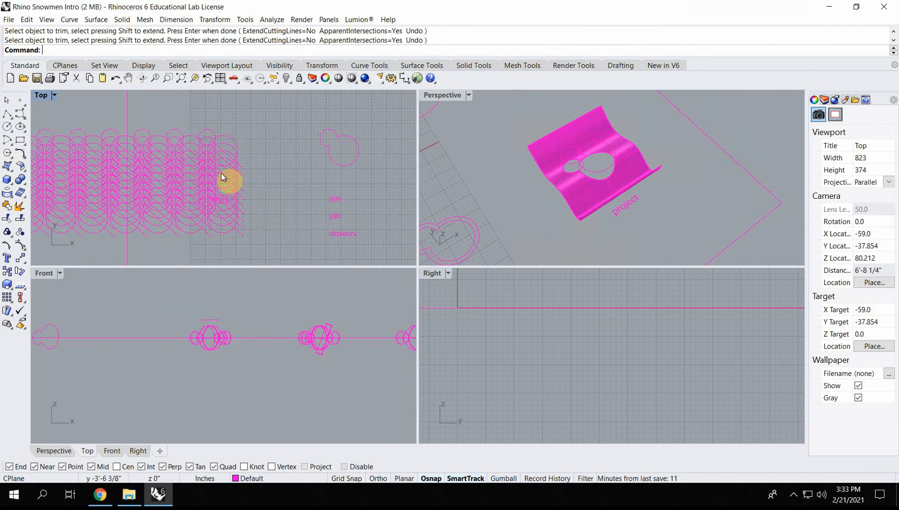
right_drag(317, 174, 245, 157)
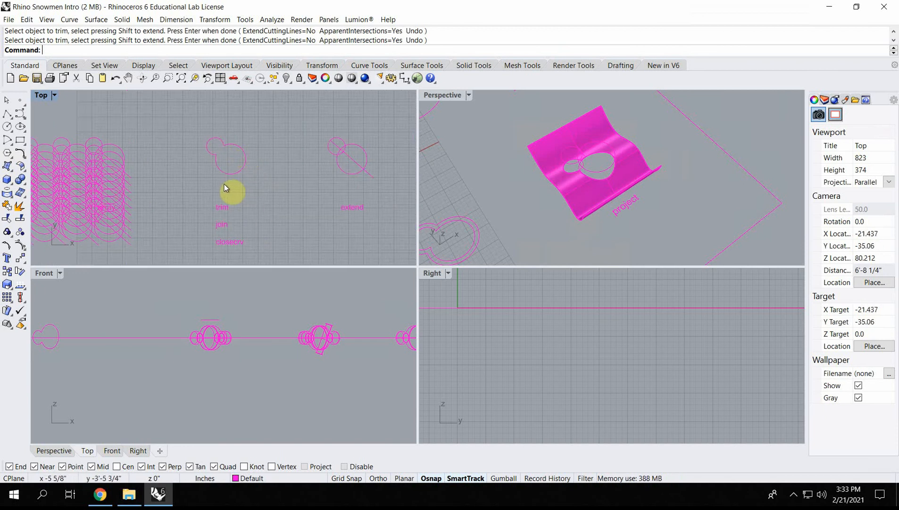
right_drag(306, 165, 144, 189)
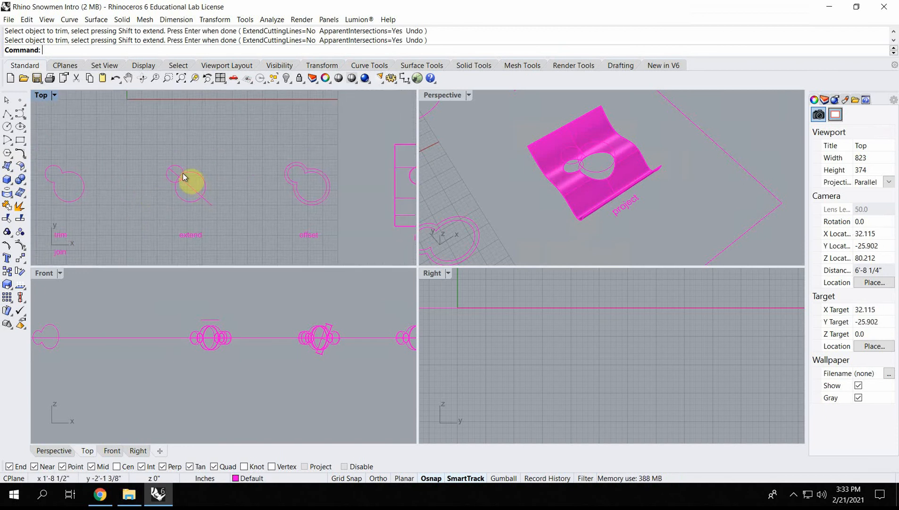
scroll(172, 162, up, 6)
right_drag(227, 191, 128, 174)
right_drag(315, 193, 248, 199)
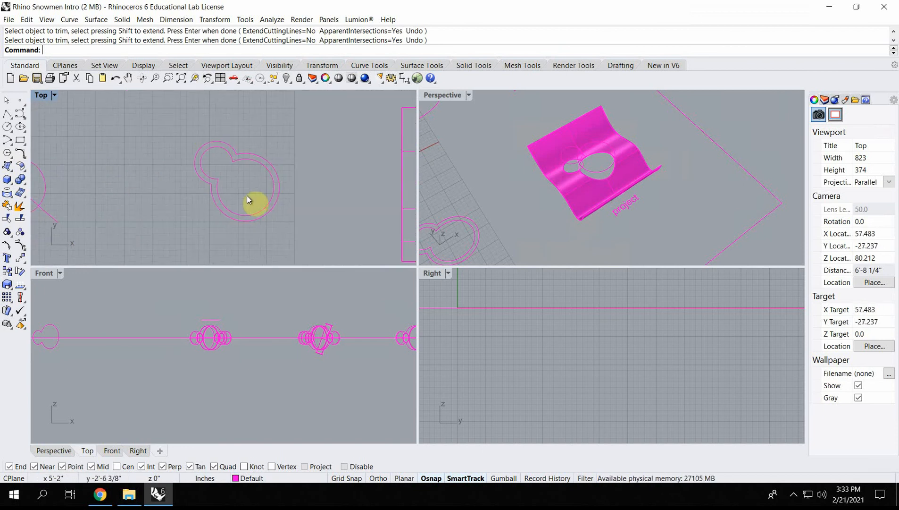
scroll(261, 189, down, 8)
right_drag(321, 190, 225, 189)
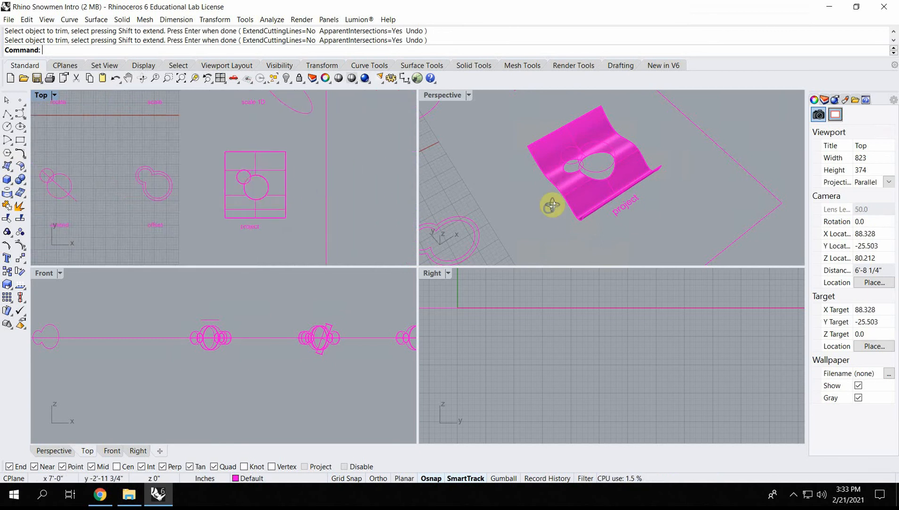
right_drag(545, 199, 585, 171)
scroll(585, 173, up, 3)
scroll(584, 172, down, 4)
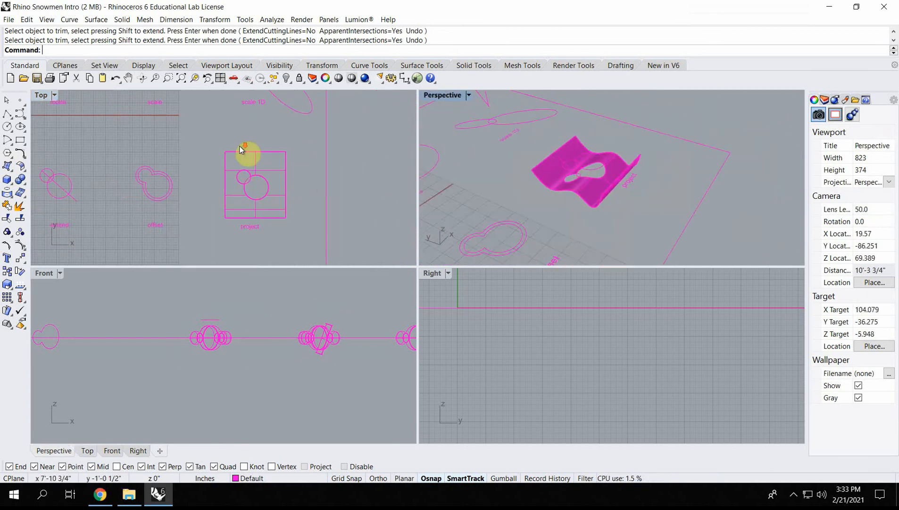
Look over the neighbouring frames of exercises beyond the first frame in the Top view.
scroll(264, 145, down, 6)
right_drag(269, 139, 236, 210)
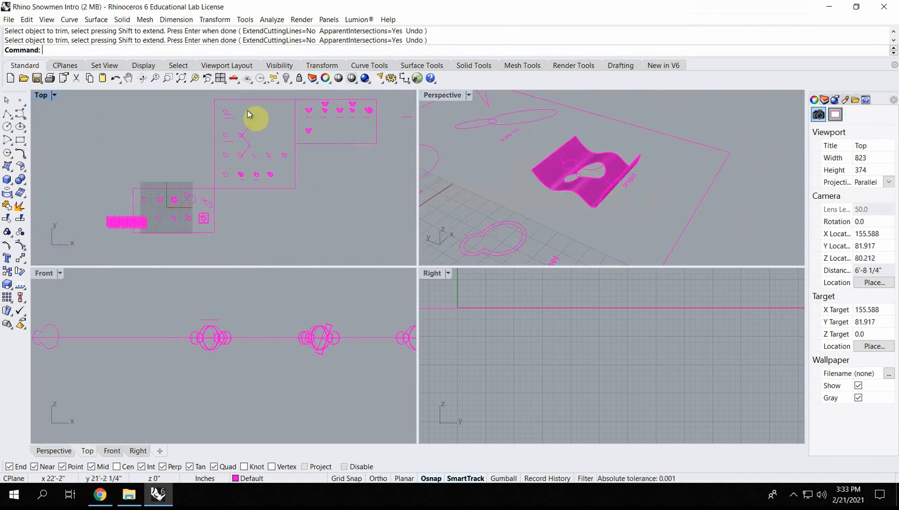
scroll(249, 114, up, 5)
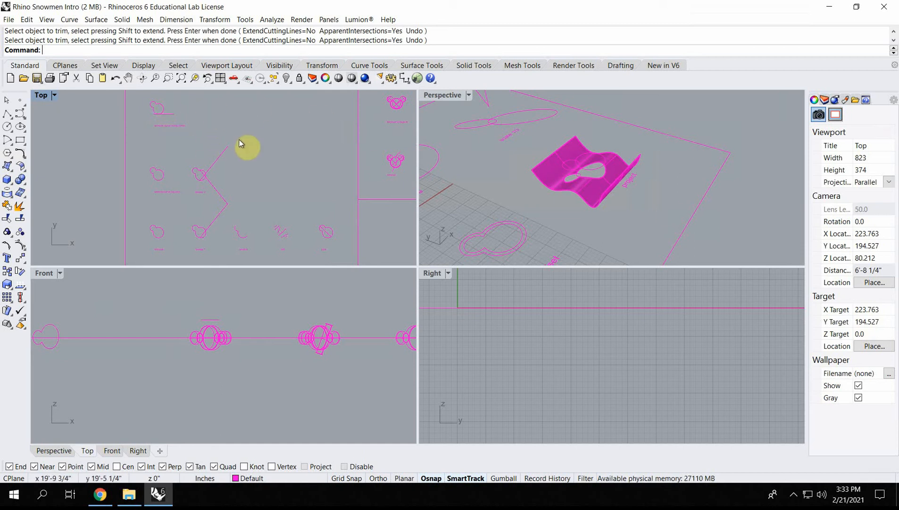
scroll(209, 184, down, 5)
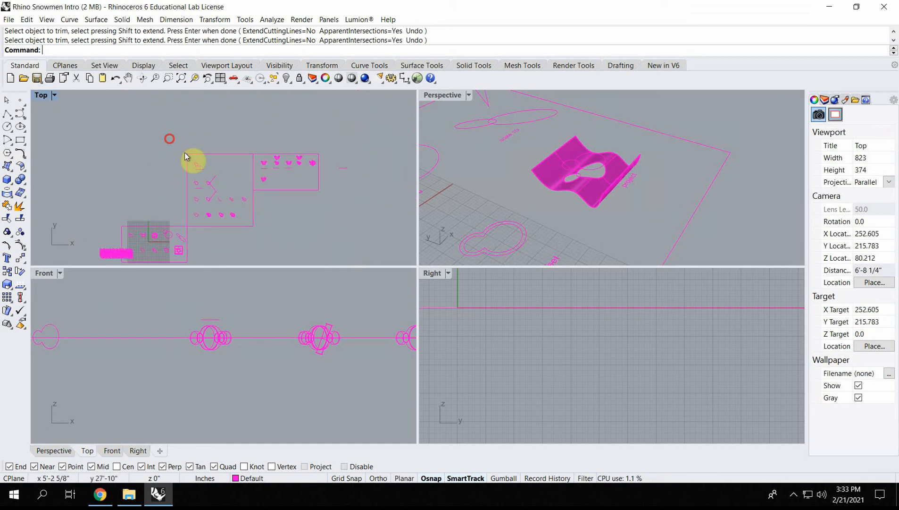
Select the surface exercises inside the middle frame, zoom the Perspective view to the selection and maximize that view.
drag(250, 226, 251, 223)
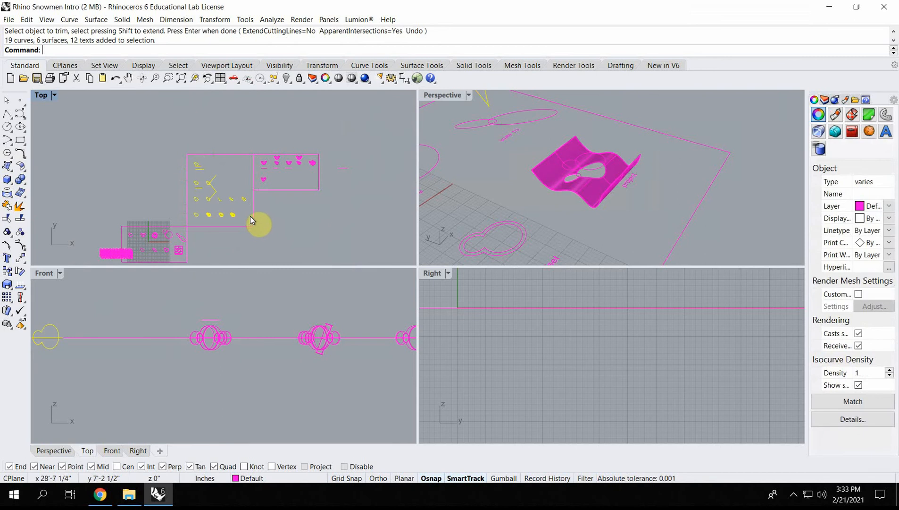
click(429, 95)
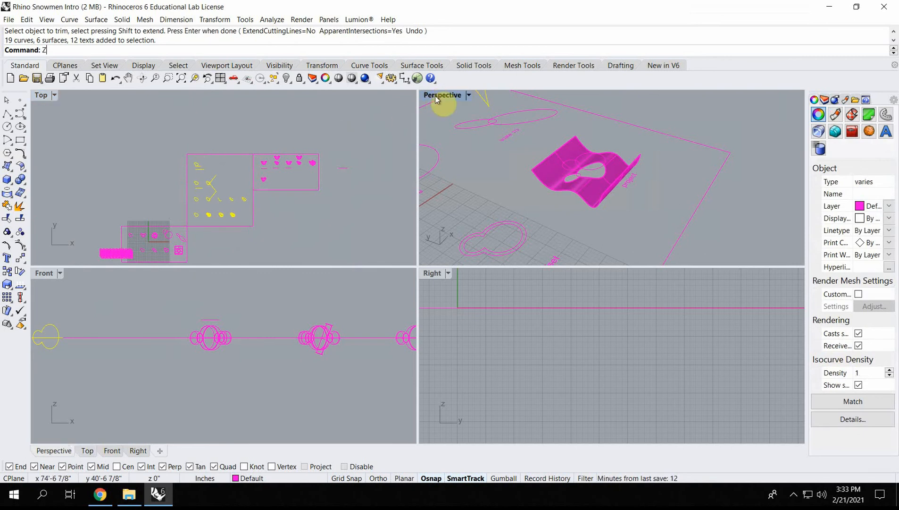
text(Z)
key(Return)
text(s)
key(Return)
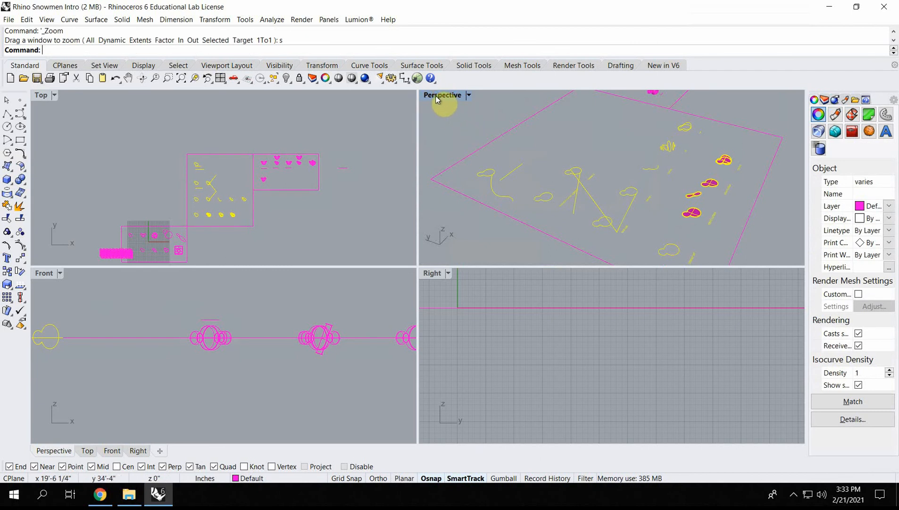
double_click(436, 96)
right_drag(373, 251, 373, 253)
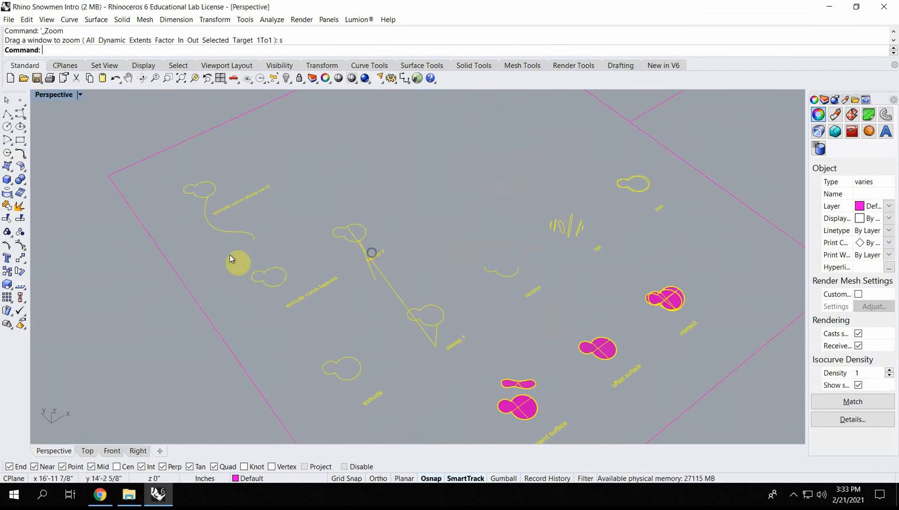
Clear the selection and start ExtrudeCrv for the snowman outline in the "extrude curve along curve" example.
click(282, 155)
scroll(191, 213, up, 8)
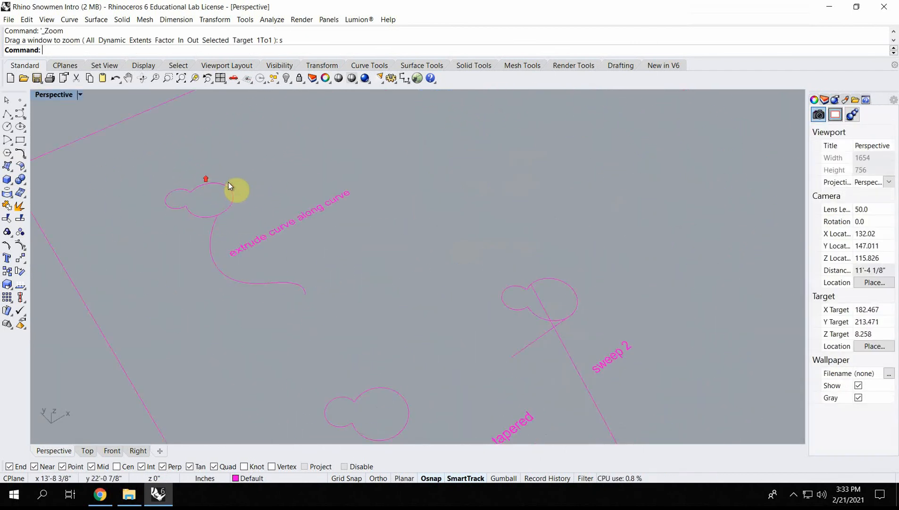
right_drag(232, 191, 228, 182)
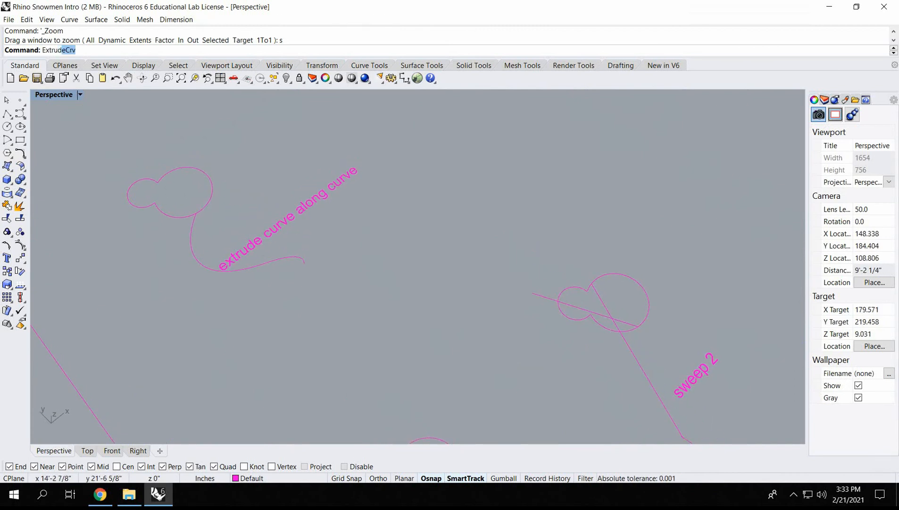
key(Return)
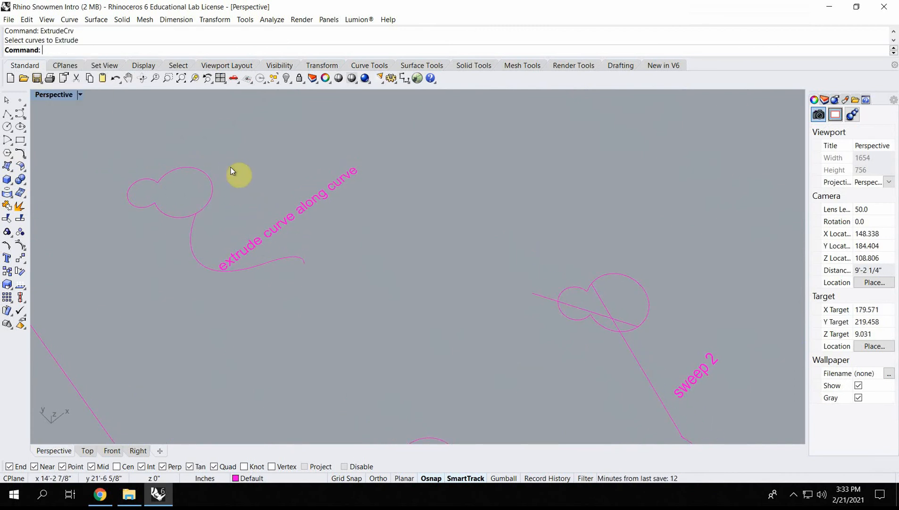
Try extruding the snowman outline along the curved path beside the "extrude curve along curve" label, and undo the extrusion.
text(ExtrudeCrv)
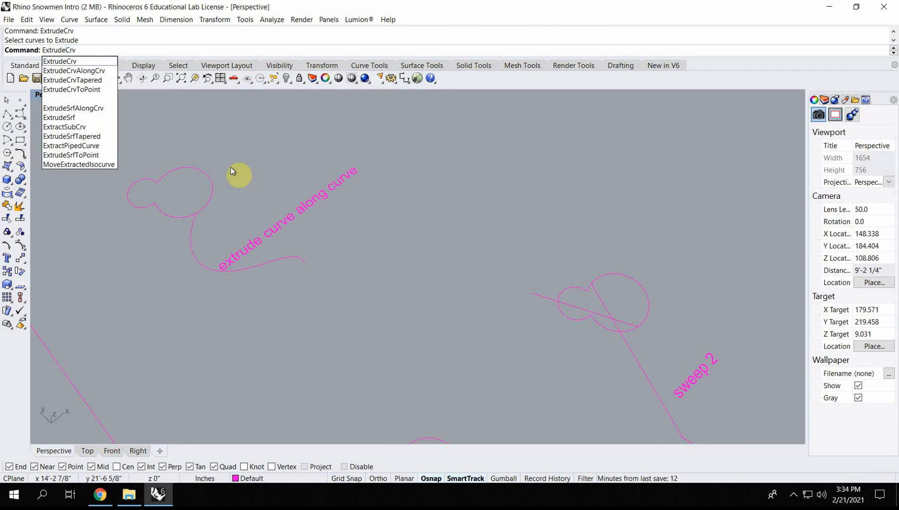
text(AlongCrv)
key(Return)
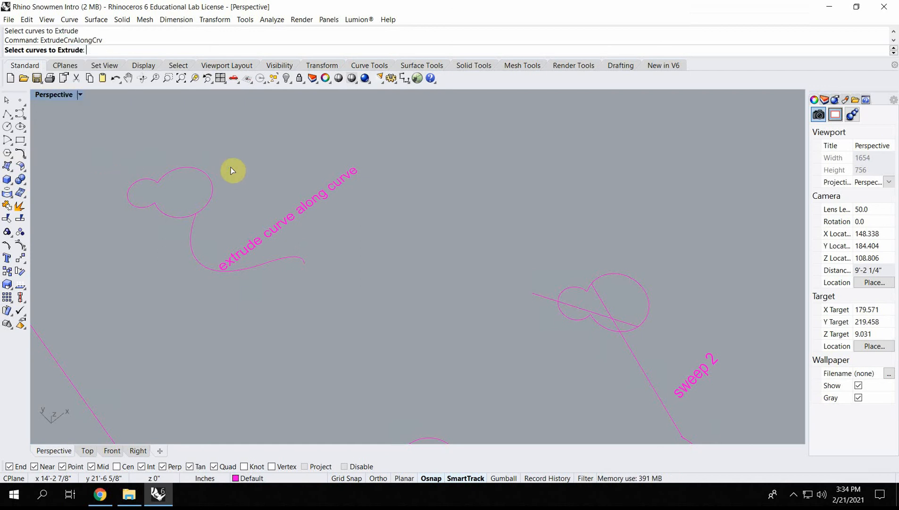
click(192, 167)
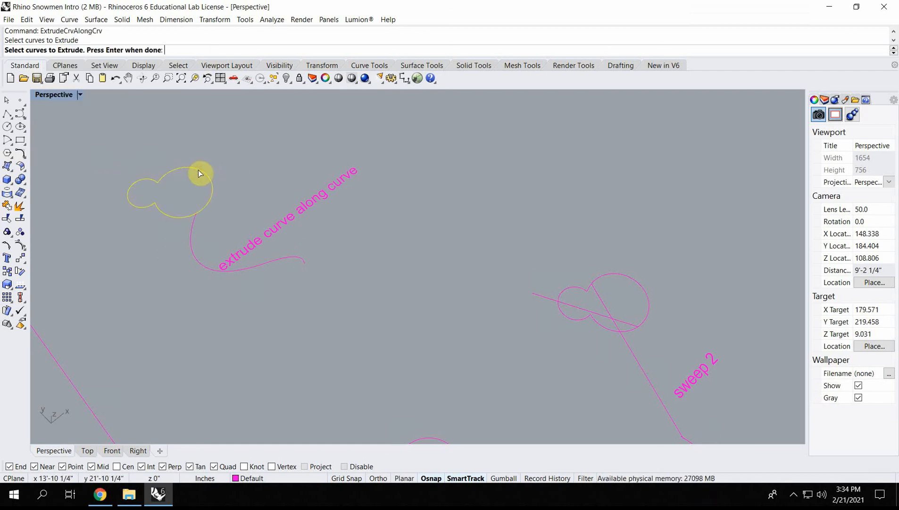
key(Return)
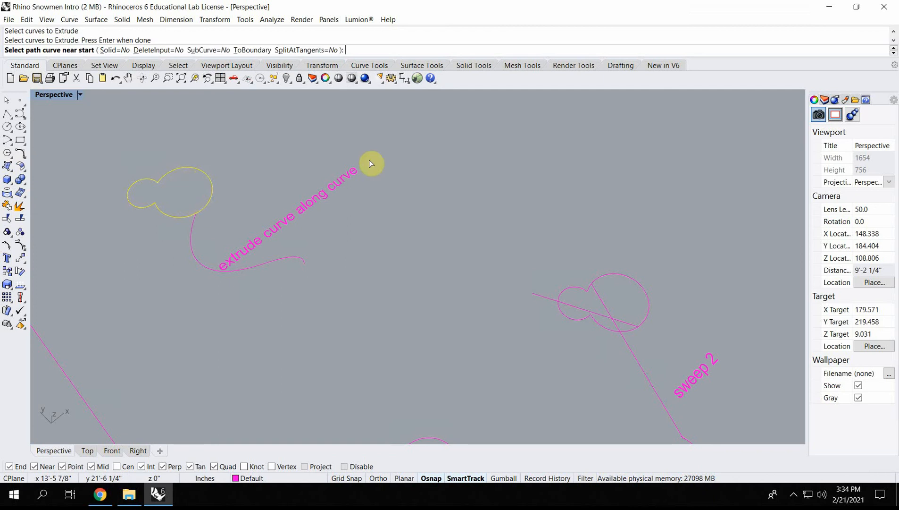
click(192, 226)
mouse_move(176, 271)
right_down()
mouse_move(146, 189)
mouse_move(141, 243)
mouse_move(163, 282)
right_up()
right_drag(239, 197, 227, 171)
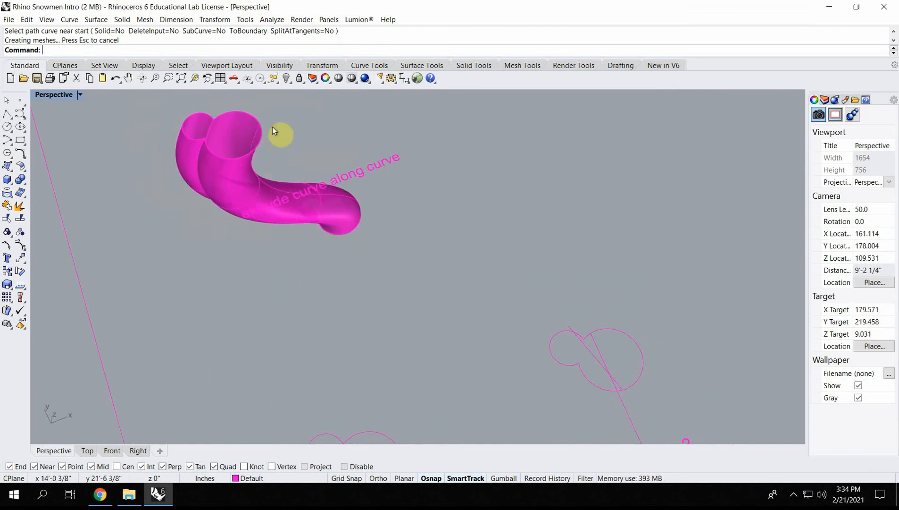
key(ctrl+z)
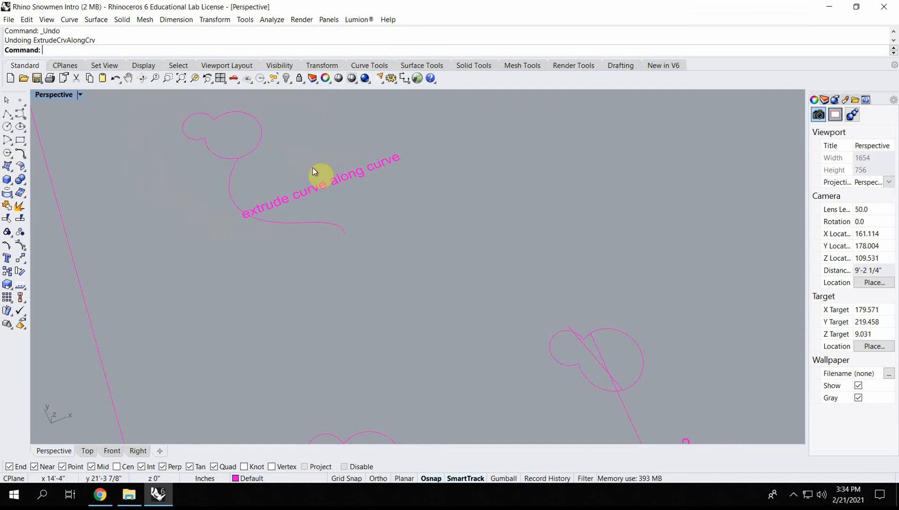
Extrude the snowman outline along its curved path again, picking the path near the end that touches the outline.
right_drag(313, 167, 240, 197)
click(233, 245)
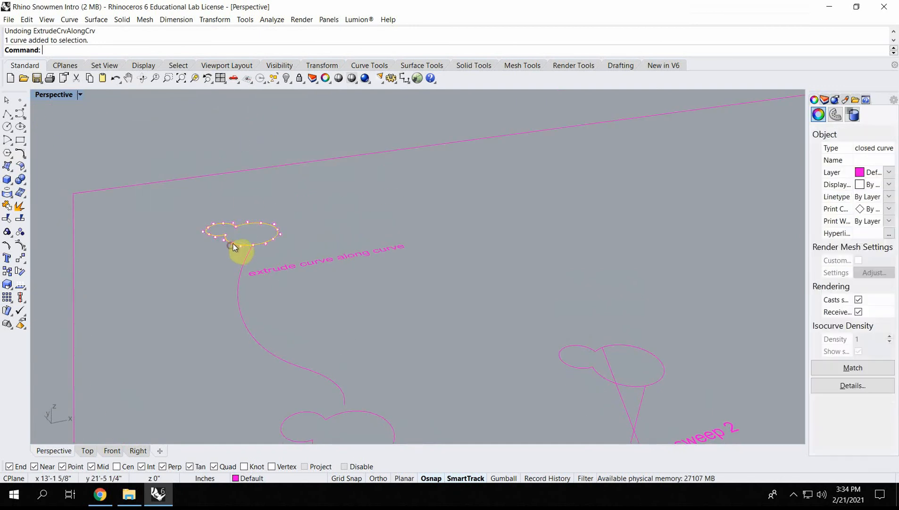
click(245, 325)
right_drag(258, 293, 91, 185)
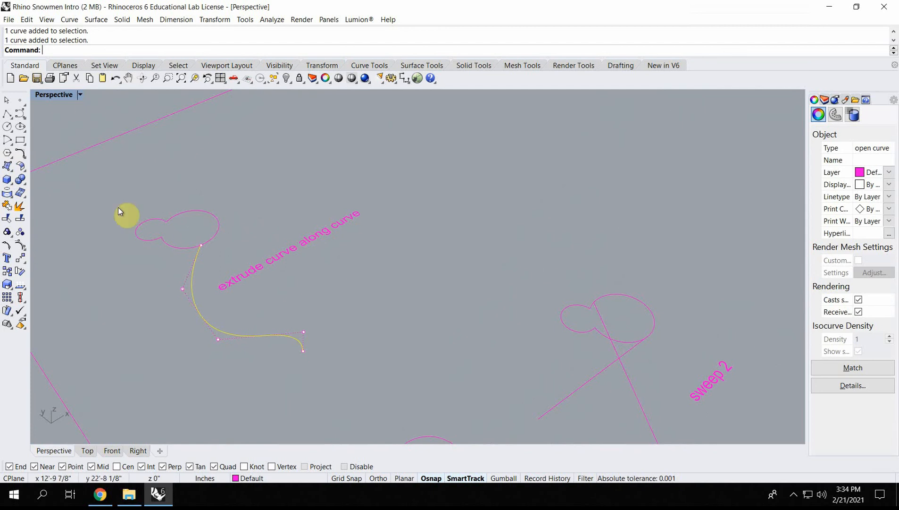
click(267, 144)
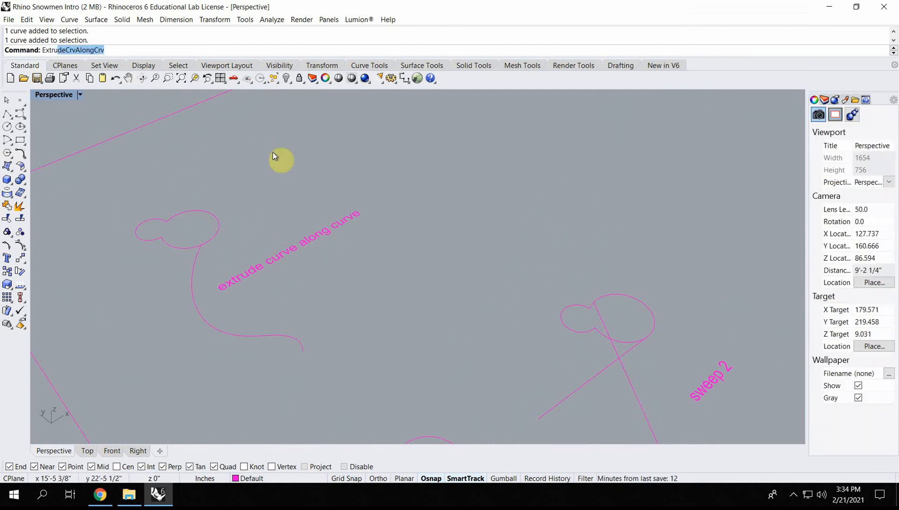
key(Return)
click(152, 242)
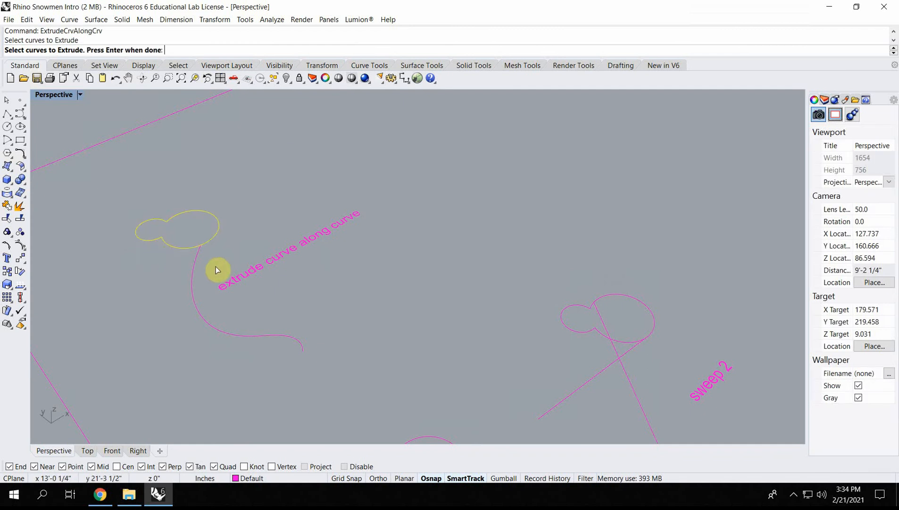
key(Return)
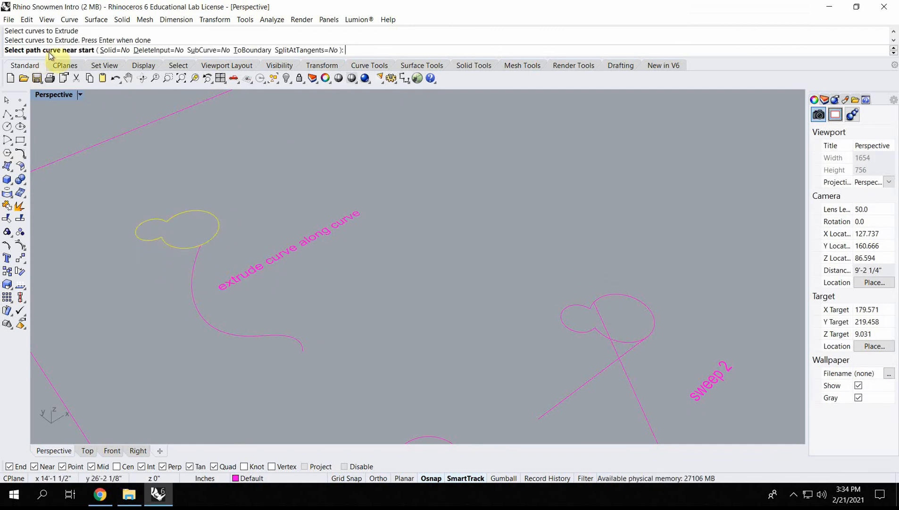
click(190, 261)
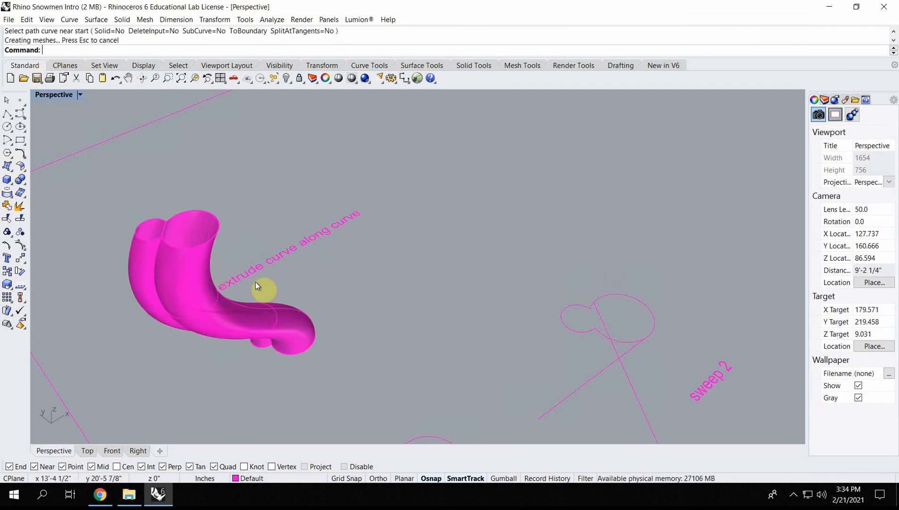
Try a downward tapered extrusion of the "extrude curve tapered" outline, about 9 3/4 inches with a draft angle of 5, and undo it.
right_drag(391, 331, 345, 367)
scroll(389, 223, down, 12)
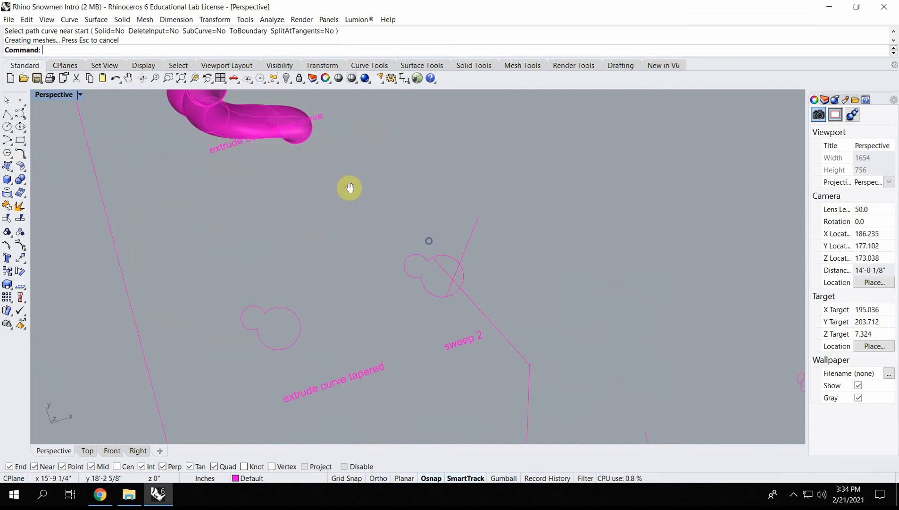
scroll(309, 275, up, 12)
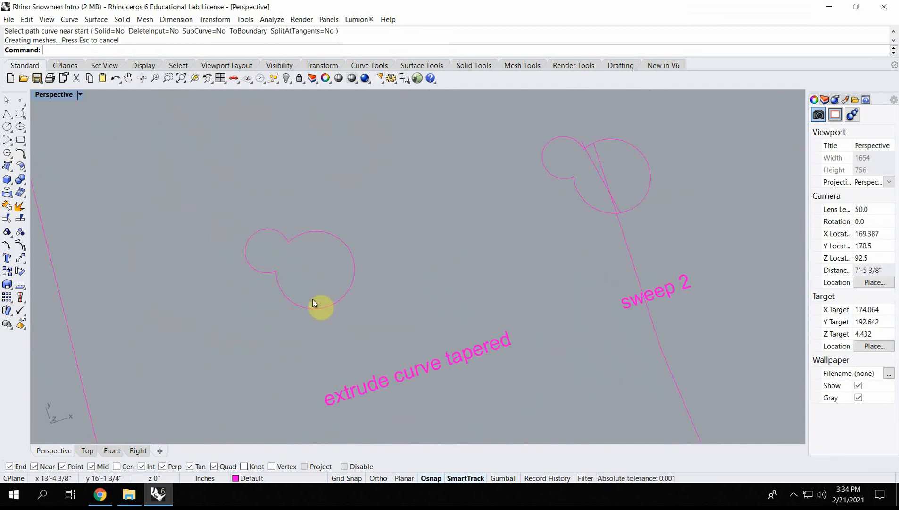
right_drag(335, 278, 356, 274)
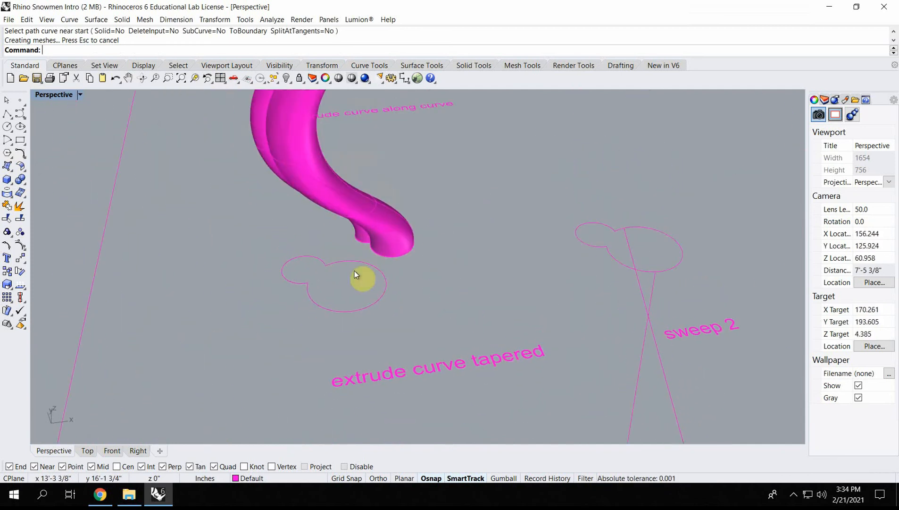
click(341, 309)
right_drag(315, 295, 324, 305)
text(Extr)
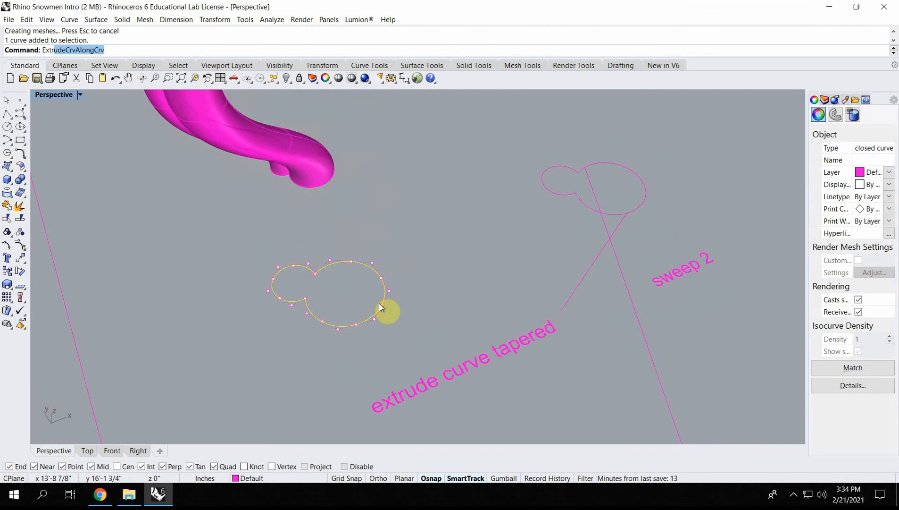
text(u)
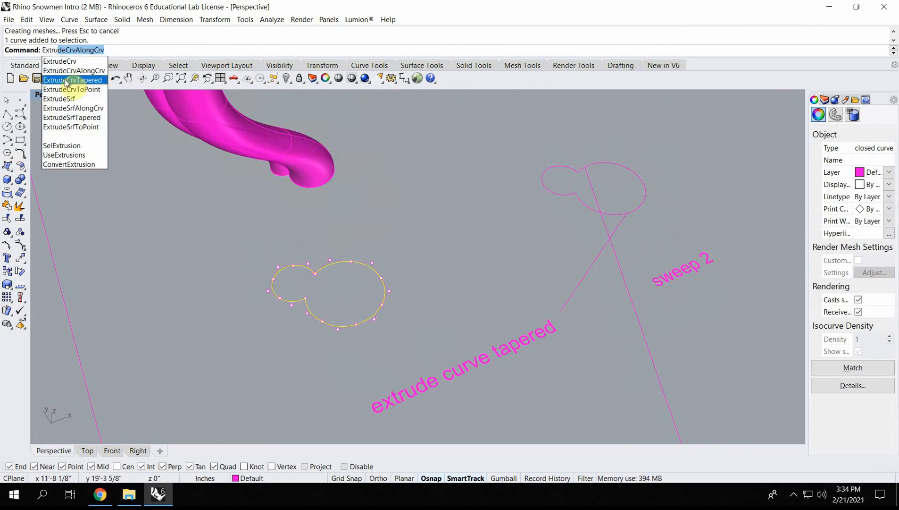
click(72, 80)
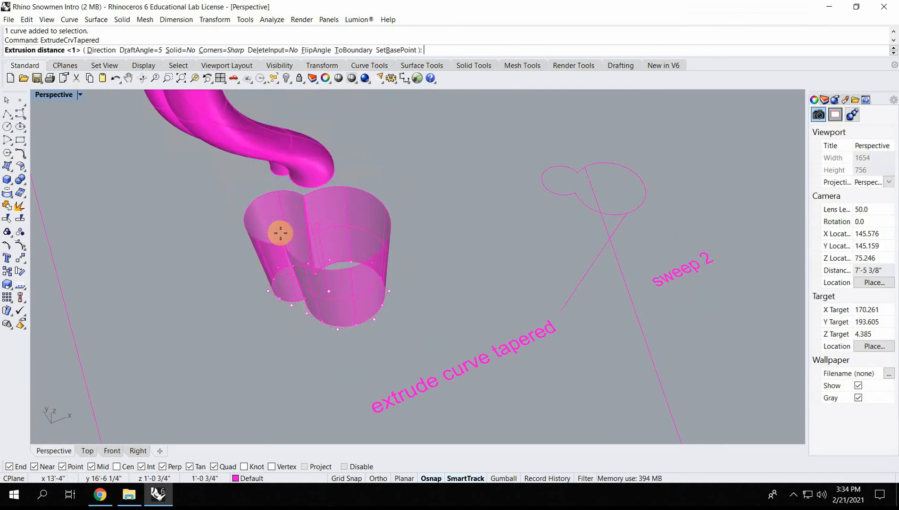
mouse_move(253, 247)
right_down()
mouse_move(274, 237)
mouse_move(261, 225)
mouse_move(255, 234)
right_up()
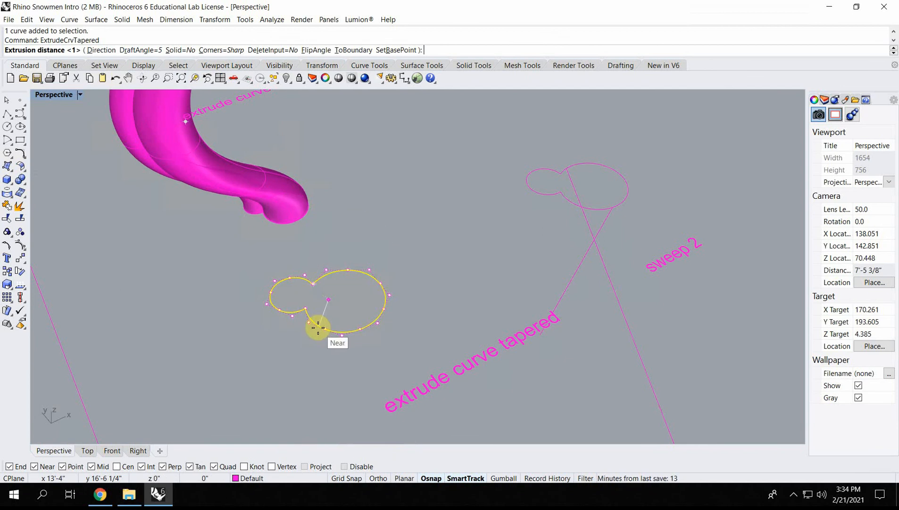
scroll(302, 352, up, 2)
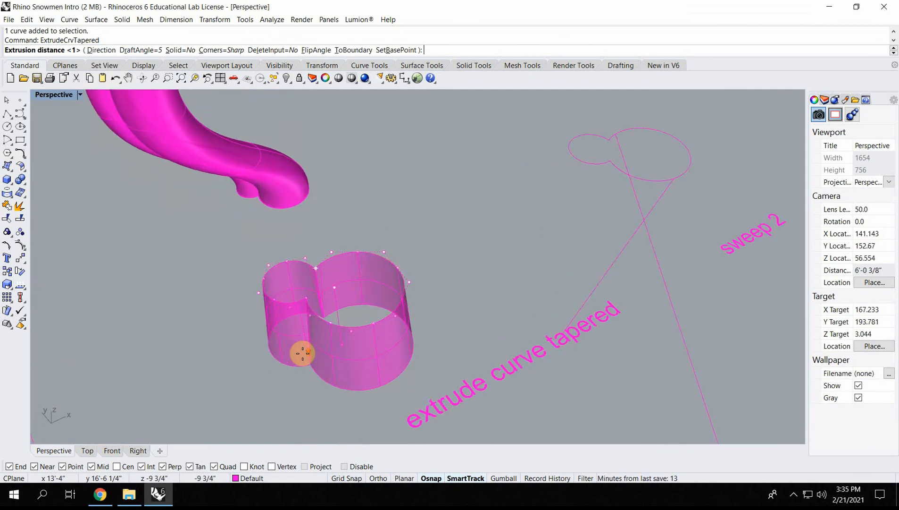
click(303, 353)
right_drag(315, 249, 304, 227)
key(ctrl+z)
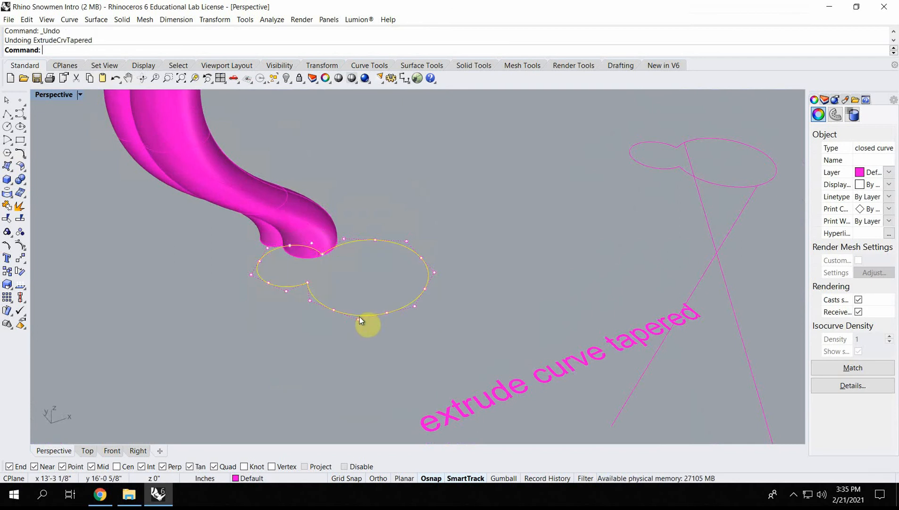
Restart the tapered extrusion on the same outline with a draft angle of 10 and preview the flare.
right_click(365, 315)
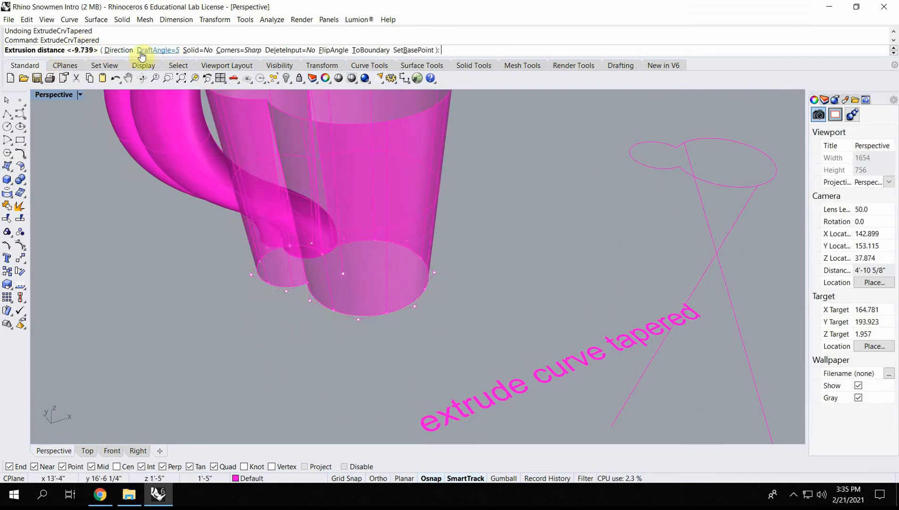
click(160, 51)
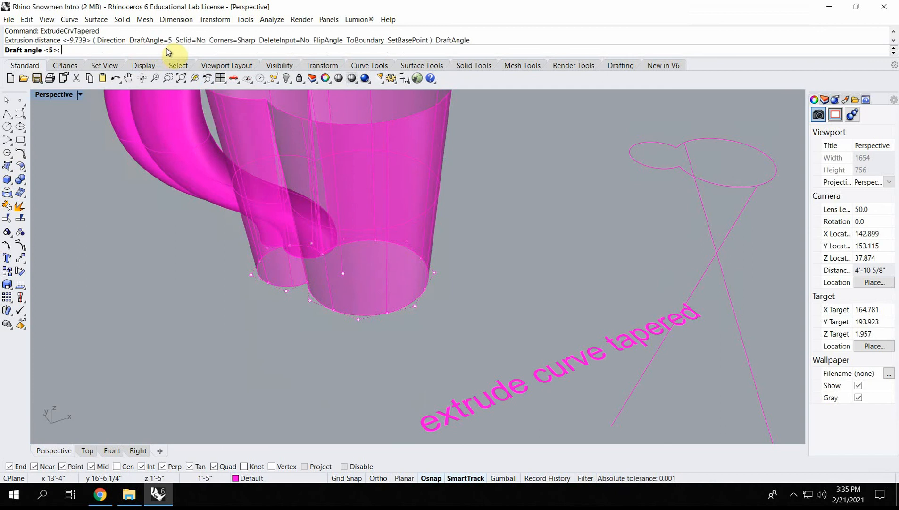
text(10)
key(Return)
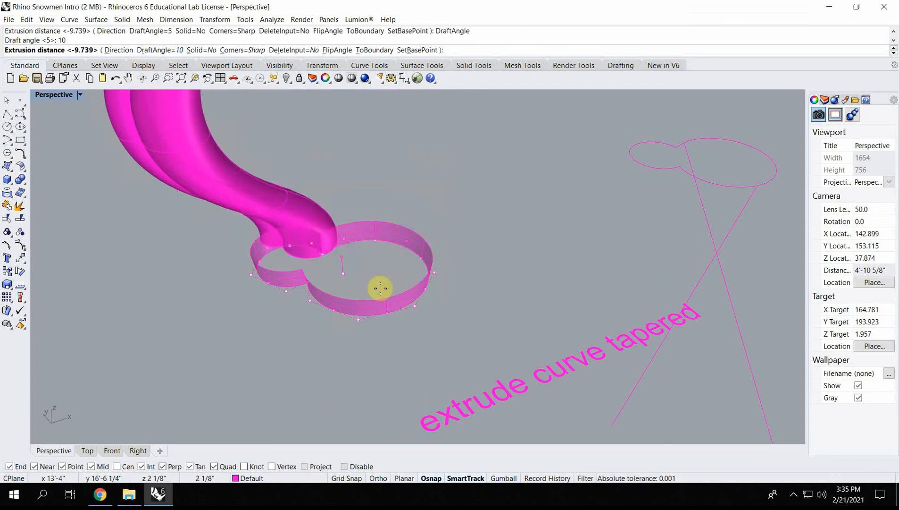
right_drag(358, 347, 354, 375)
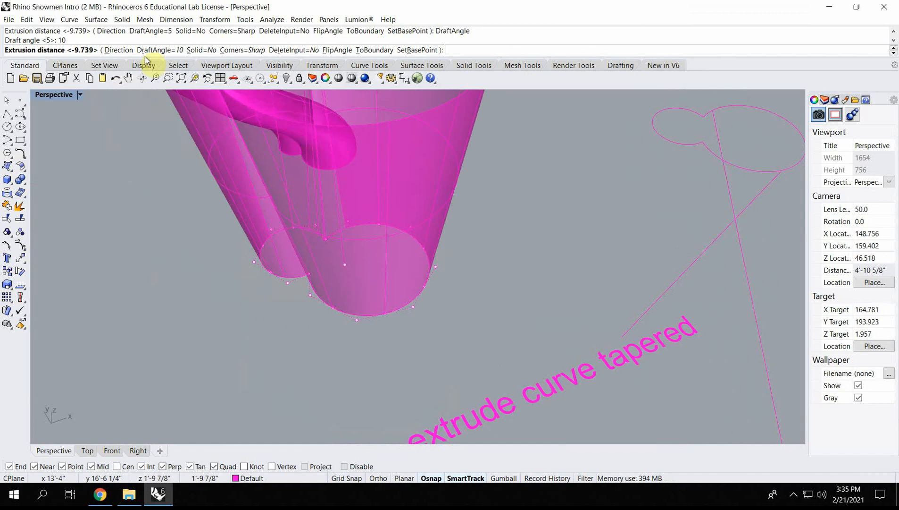
Set the draft angle to 30, turn on the Solid option and place the tapered extrusion's height above the outline.
click(169, 50)
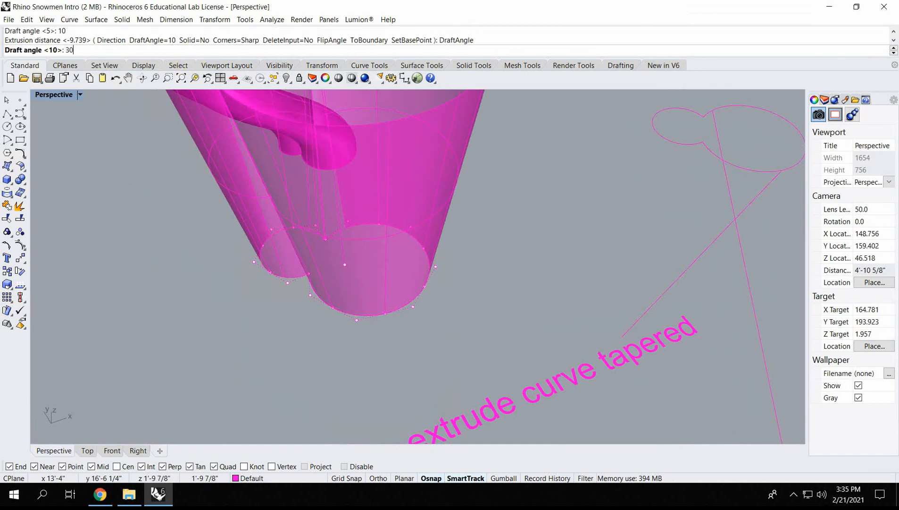
text(30)
key(Return)
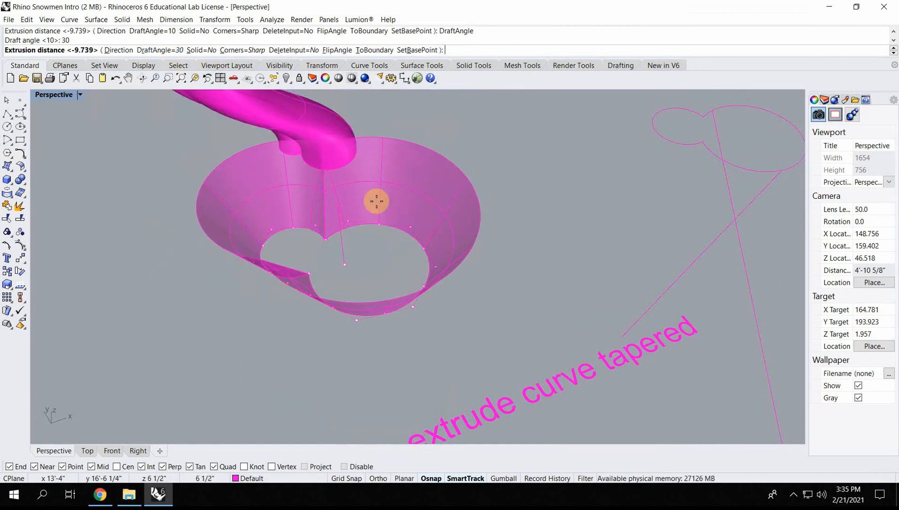
right_drag(375, 185, 331, 168)
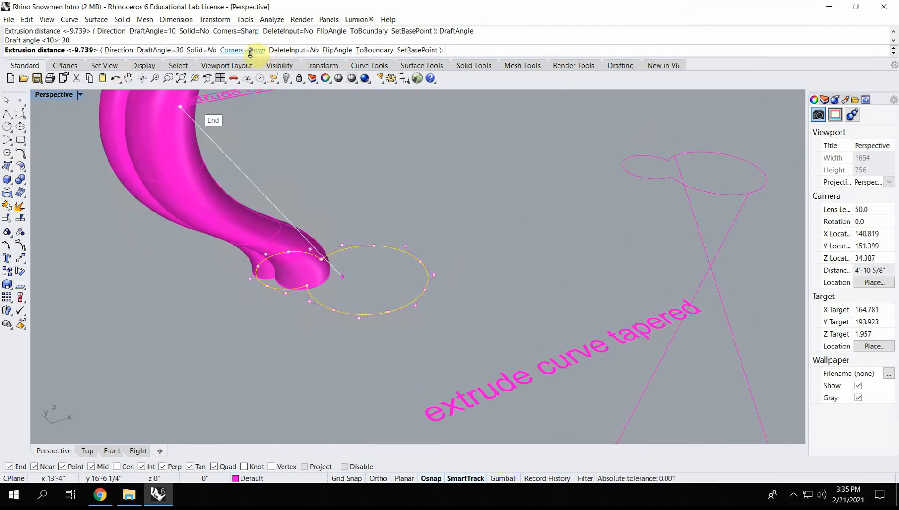
click(208, 53)
click(370, 193)
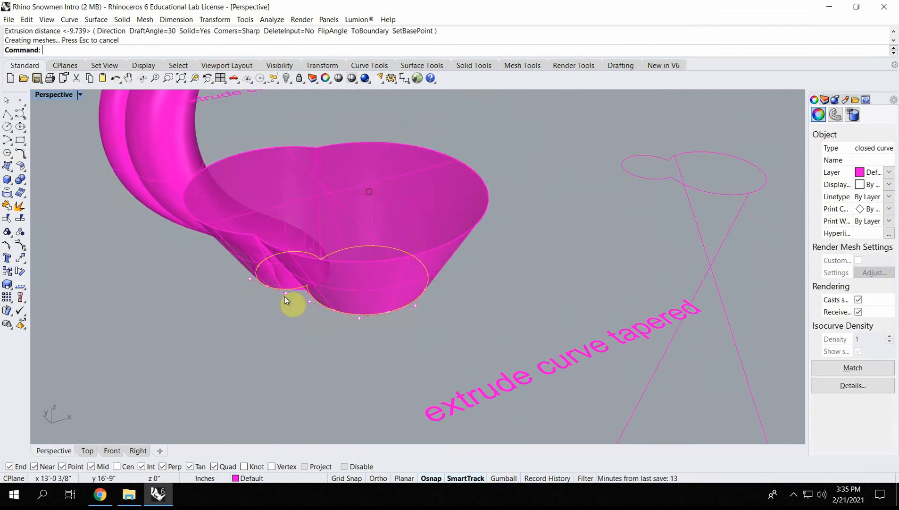
Select the closed snowman outline above the "extrude" label.
right_drag(284, 296, 420, 301)
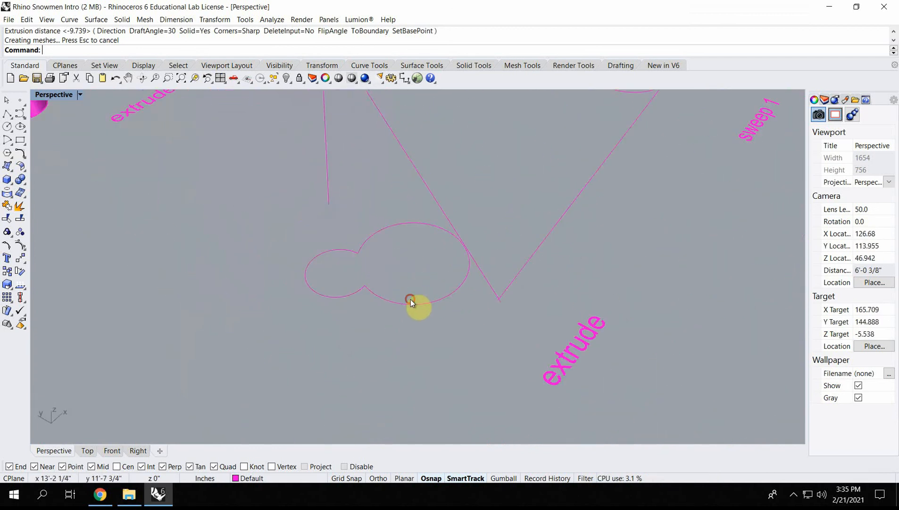
right_drag(482, 306, 413, 309)
click(396, 297)
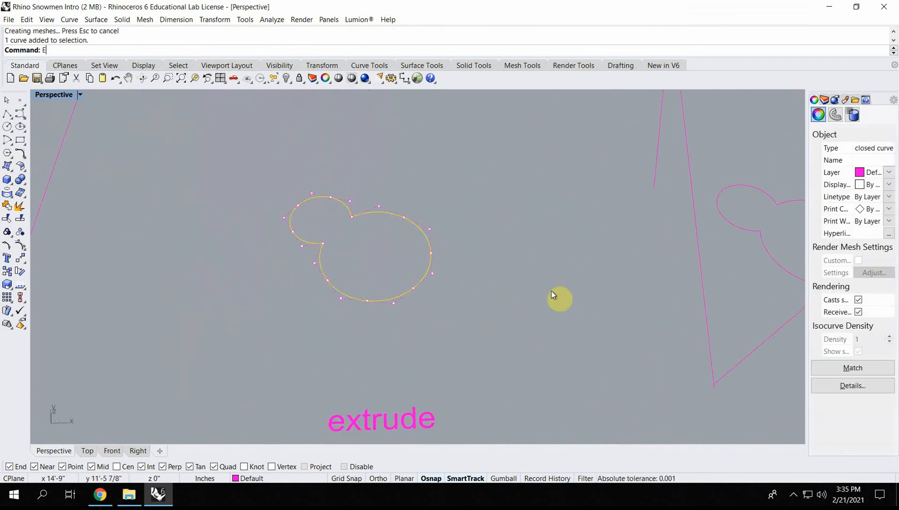
text(ExtrudeCrvAlongCrv)
key(Return)
key(Escape)
Start a straight extrusion (ExtrudeCrv) of the selected snowman outline and turn on the Solid option.
text(E)
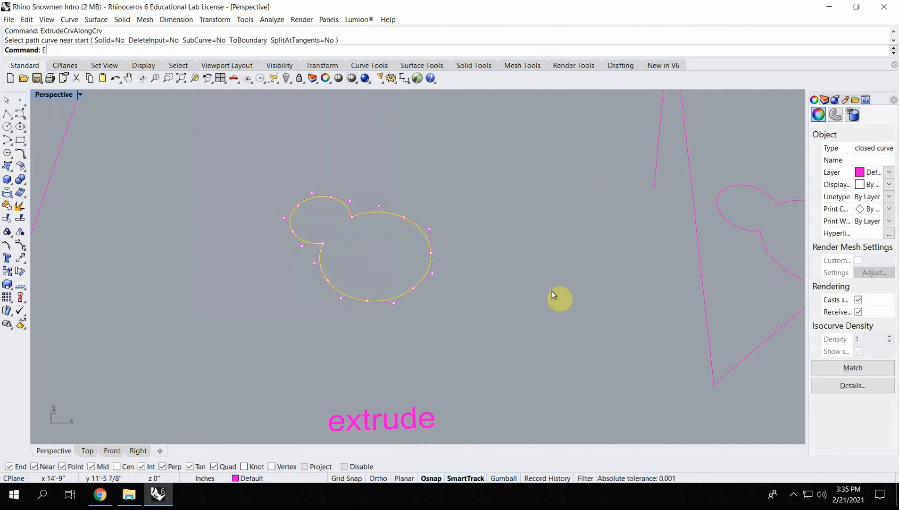
text(xtrude)
key(BackSpace)
key(BackSpace)
key(BackSpace)
text(rude)
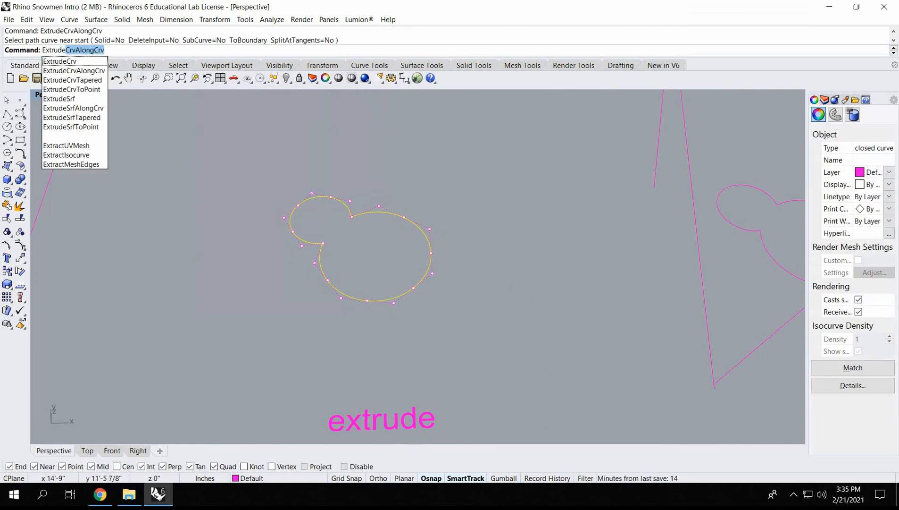
click(60, 61)
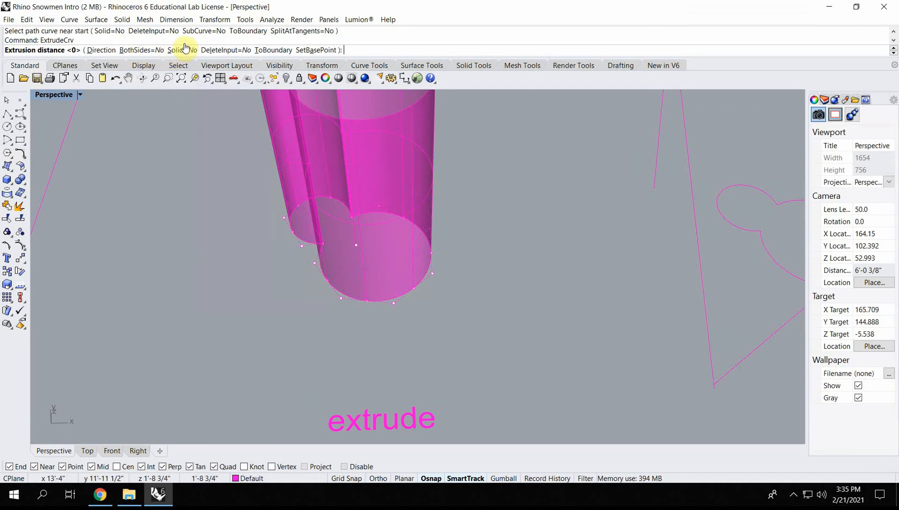
click(178, 49)
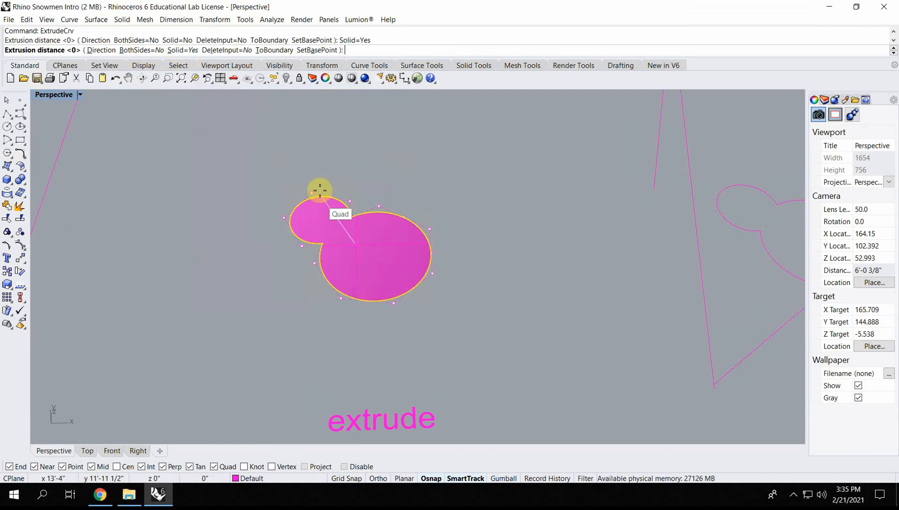
Try a freehand extrusion height of about 11 inches above the outline, inspect the solid and undo it.
click(338, 160)
right_drag(273, 308, 347, 276)
shift+right_drag(349, 234, 303, 329)
click(512, 237)
key(ctrl+z)
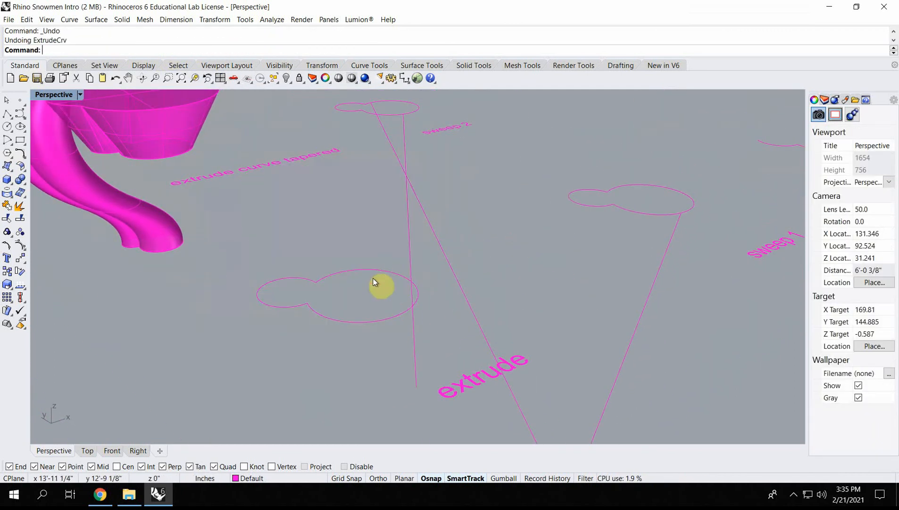
Extrude the closed outline beside the "extrude" label again as a solid with a distance of 10 inches.
click(348, 323)
right_click(347, 322)
text(10)
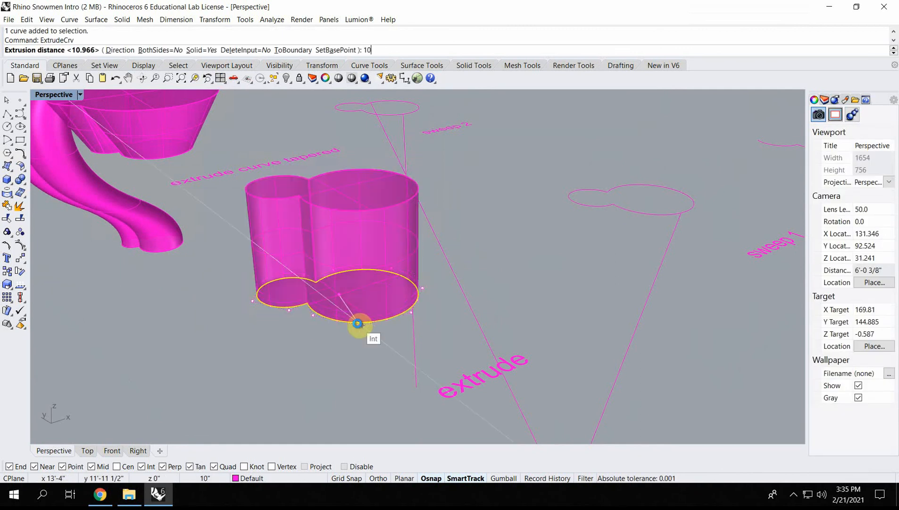
key(Return)
right_drag(337, 262, 303, 257)
click(136, 283)
Select the closed snowman outline above the "planar srf" label.
scroll(239, 245, down, 10)
shift+right_drag(339, 334, 344, 169)
right_drag(323, 213, 334, 245)
scroll(372, 361, up, 6)
shift+right_drag(331, 158, 310, 292)
click(293, 235)
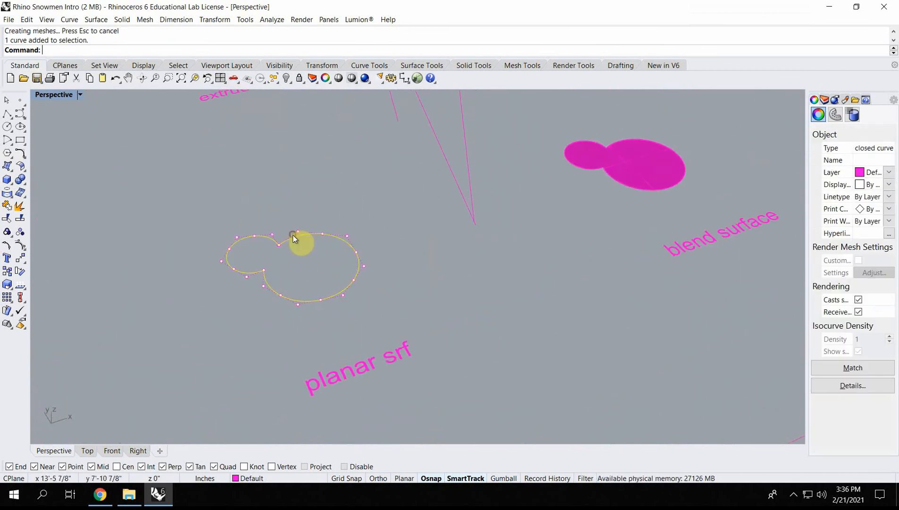
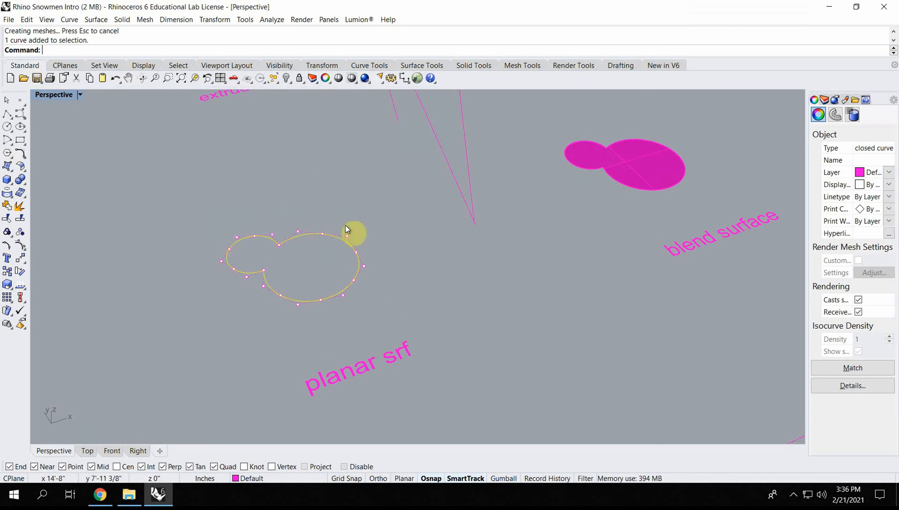
Try reshaping the outline by pulling one control point on the larger lobe outward and then into the shape.
drag(298, 232, 286, 160)
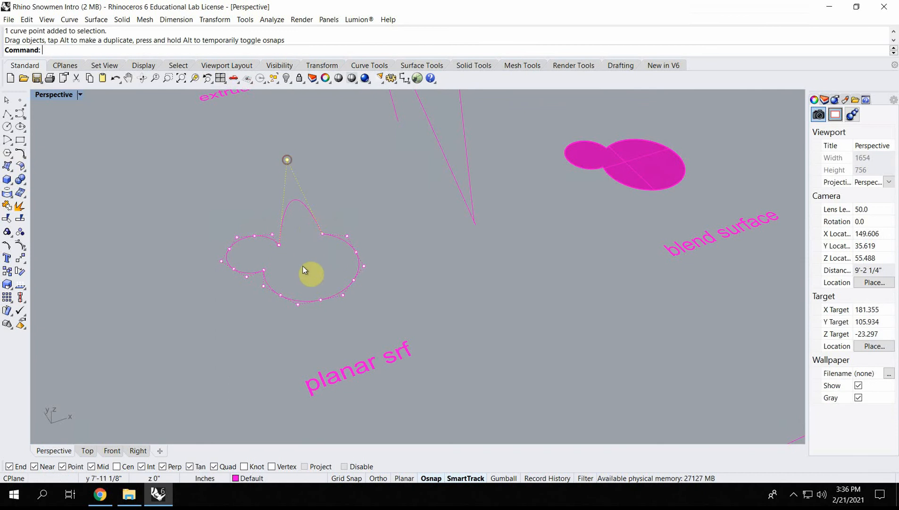
right_drag(303, 269, 301, 150)
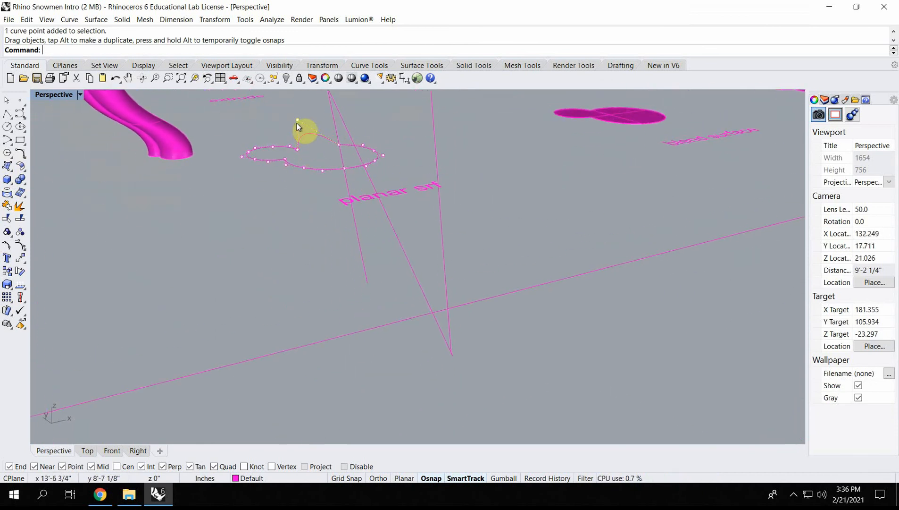
drag(296, 123, 307, 164)
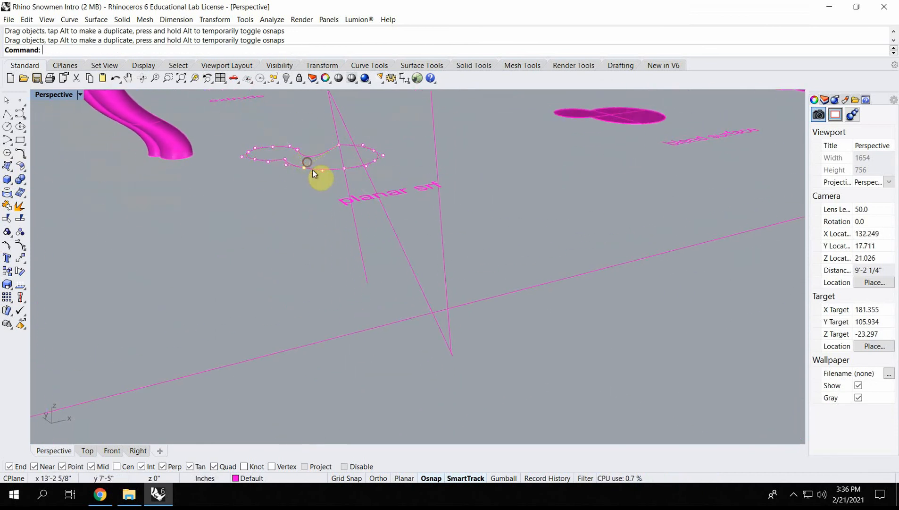
Try moving the same control point out of plane onto the curved extrusion with Move, then undo the point edits.
right_drag(313, 170, 297, 181)
scroll(282, 169, up, 4)
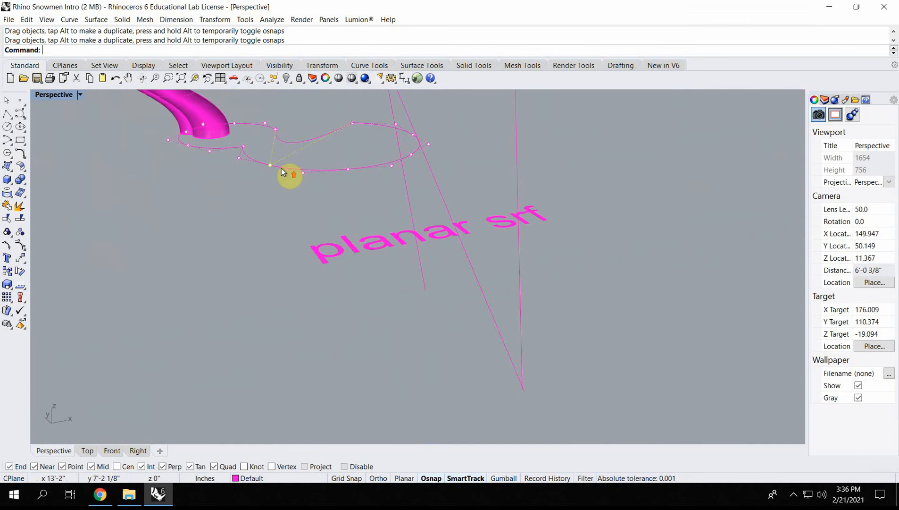
click(270, 165)
click(277, 168)
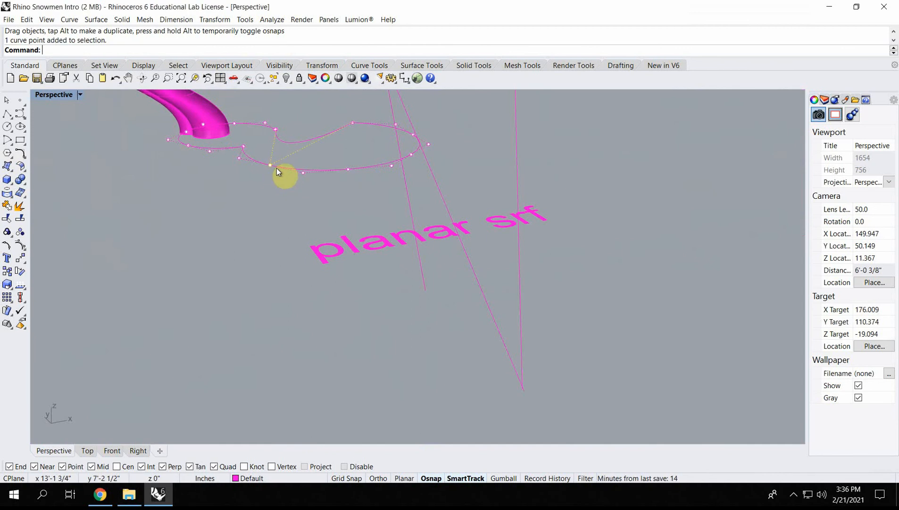
text(m)
key(Return)
click(277, 170)
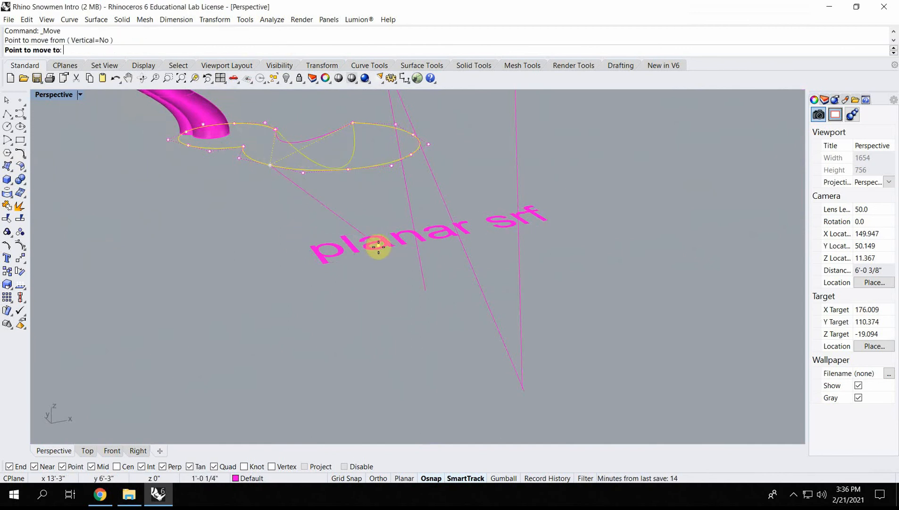
scroll(392, 258, down, 4)
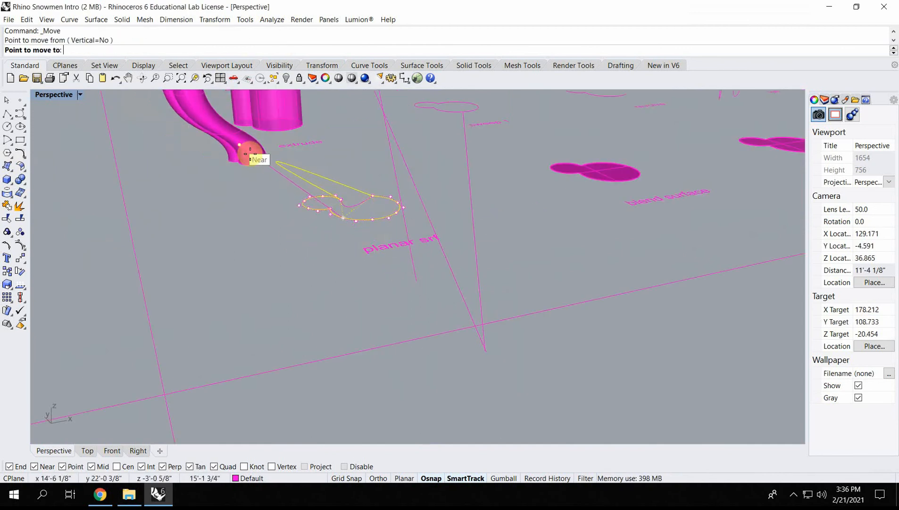
click(251, 152)
right_drag(261, 171, 437, 147)
right_drag(412, 185, 343, 299)
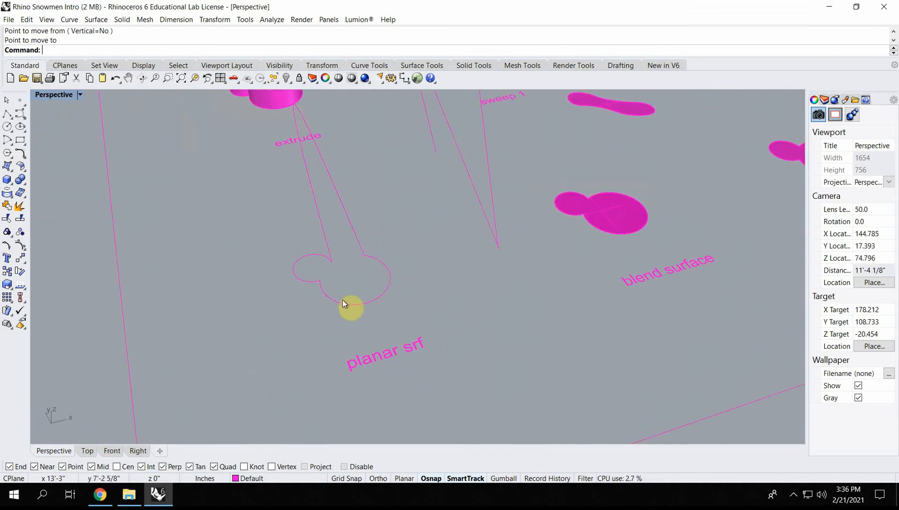
key(ctrl+z)
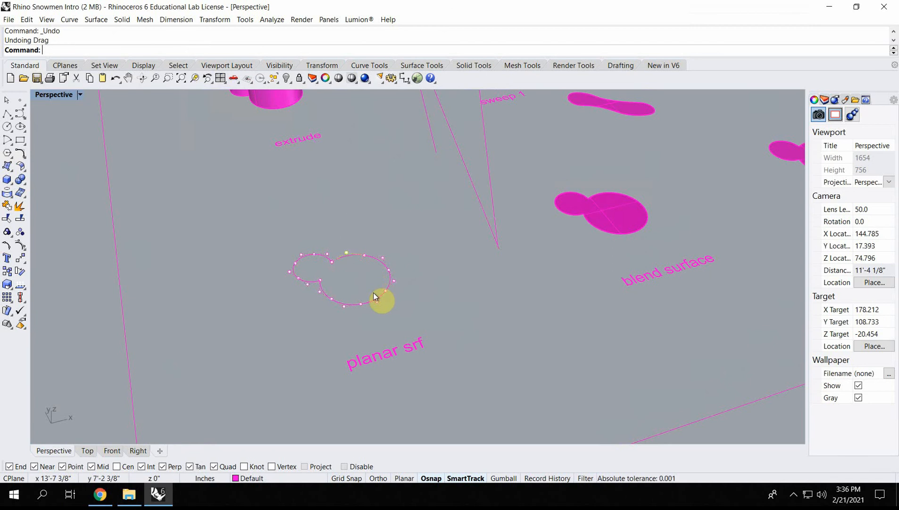
Fill the closed outline above the "planar srf" label with a planar surface using PlanarSrf.
click(360, 252)
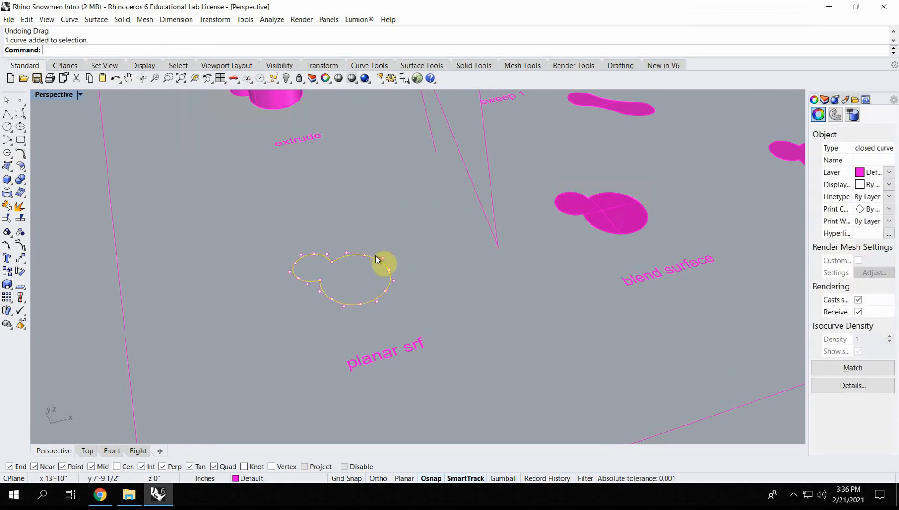
text(PlanarSrf)
key(Return)
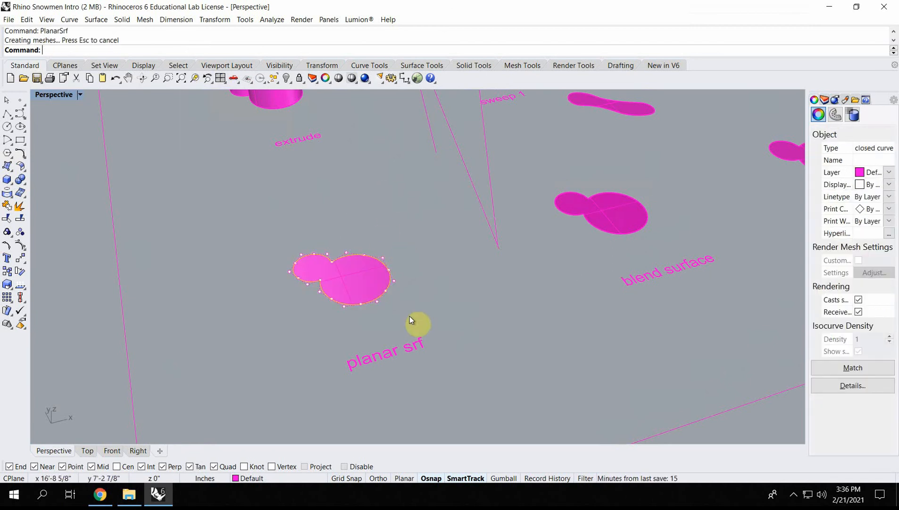
scroll(347, 300, up, 4)
click(485, 262)
Try BlendSrf between the larger lobe's edge of the snowman surface at "blend surface" and the edge of the wavy surface above it.
scroll(406, 265, down, 10)
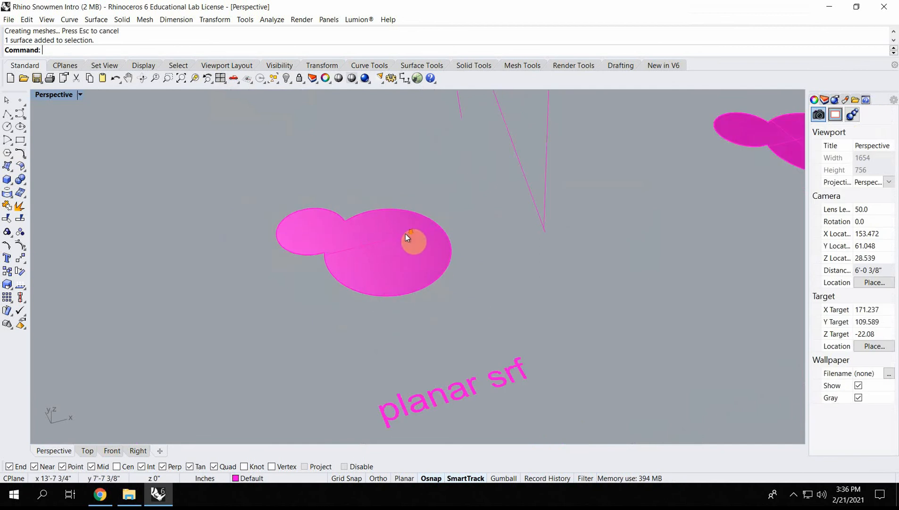
scroll(478, 258, up, 8)
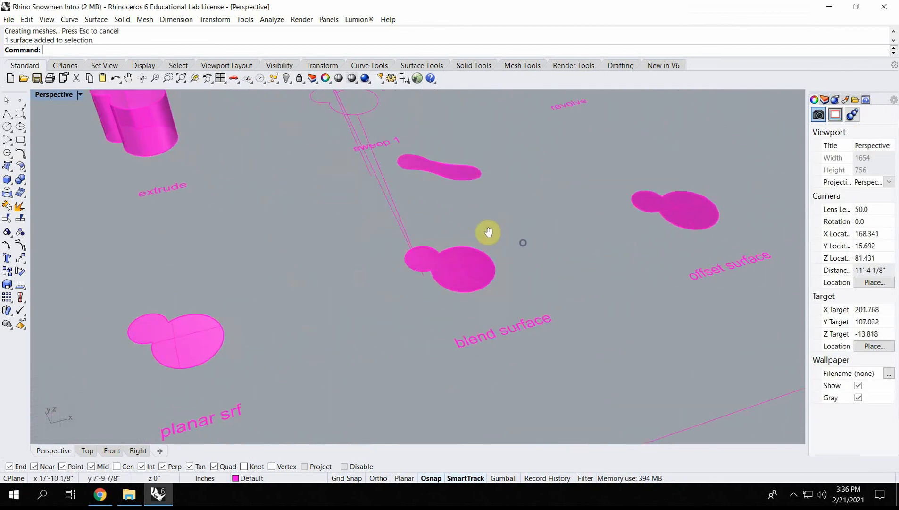
right_drag(486, 215, 451, 234)
scroll(446, 278, up, 2)
shift+right_drag(452, 234, 456, 306)
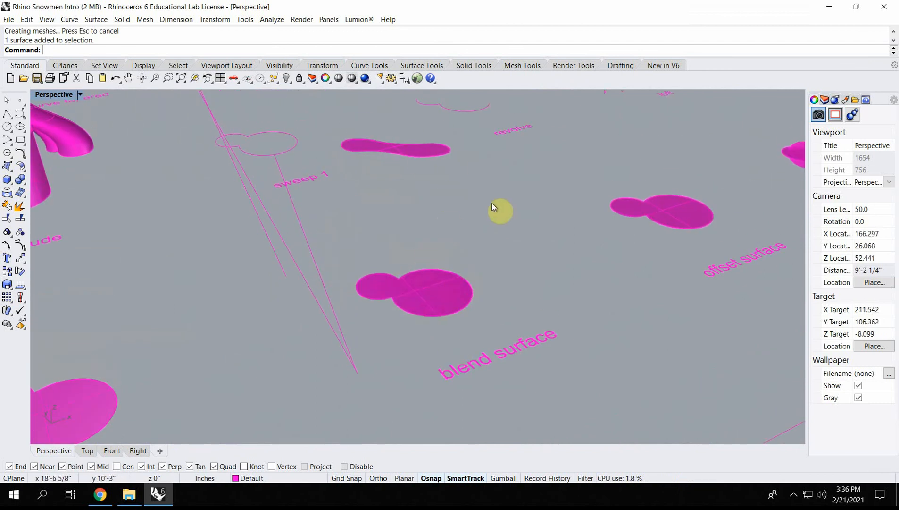
text(Srf)
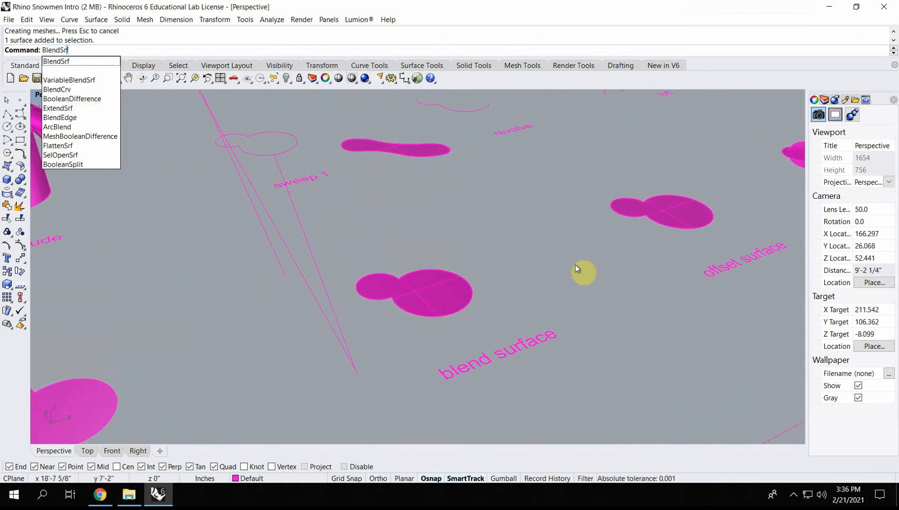
key(Return)
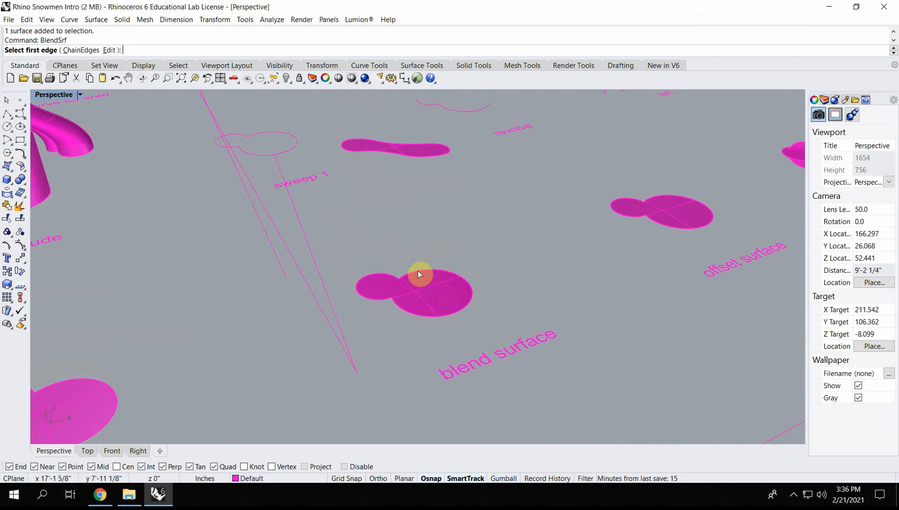
click(418, 273)
click(465, 311)
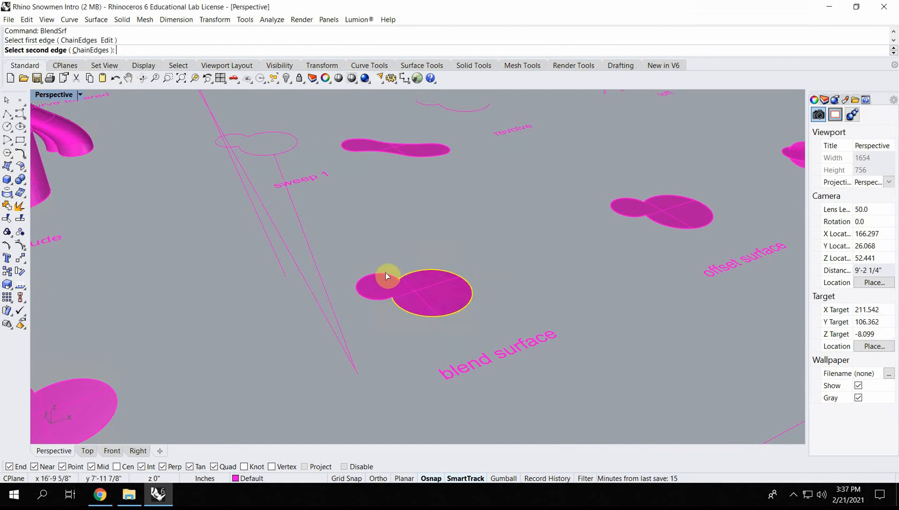
click(416, 147)
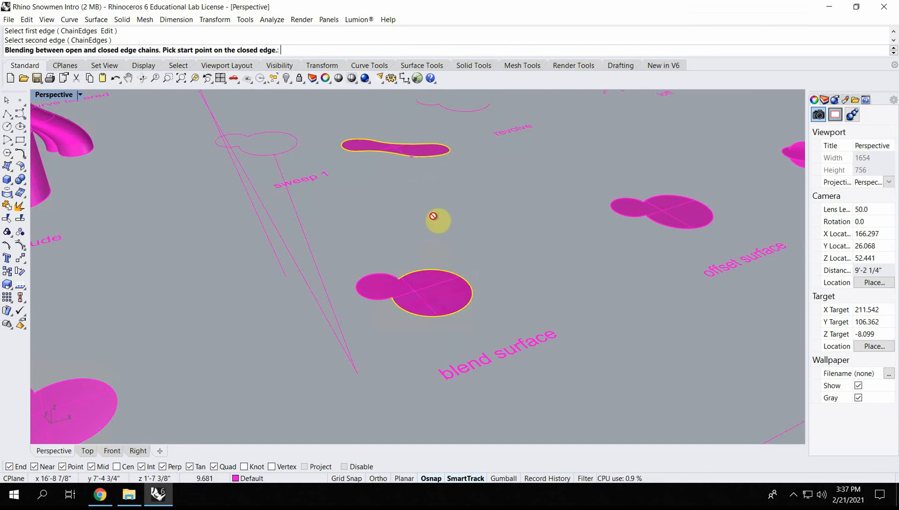
click(449, 152)
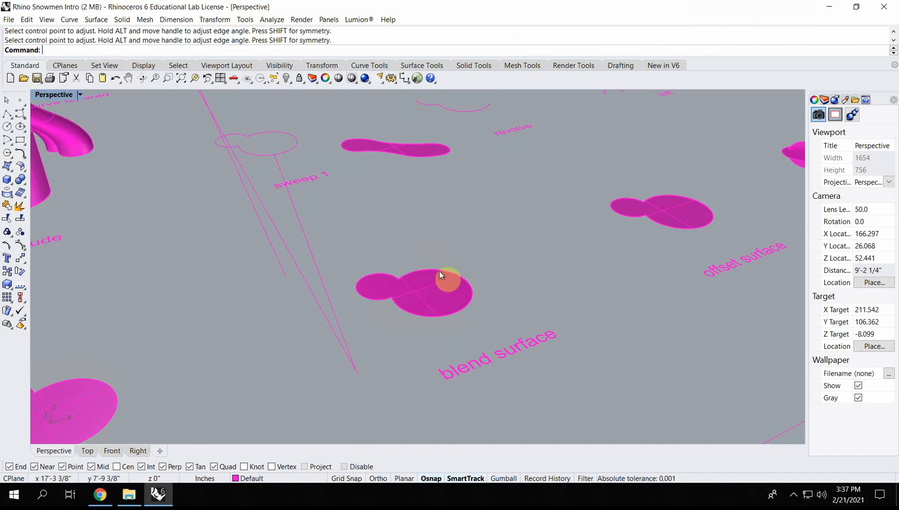
Try BlendSrf with ChainEdges, chaining both lobe edges of the snowman surface at "blend surface" as the first edge, and cancel it.
text(BlendSrf)
key(Return)
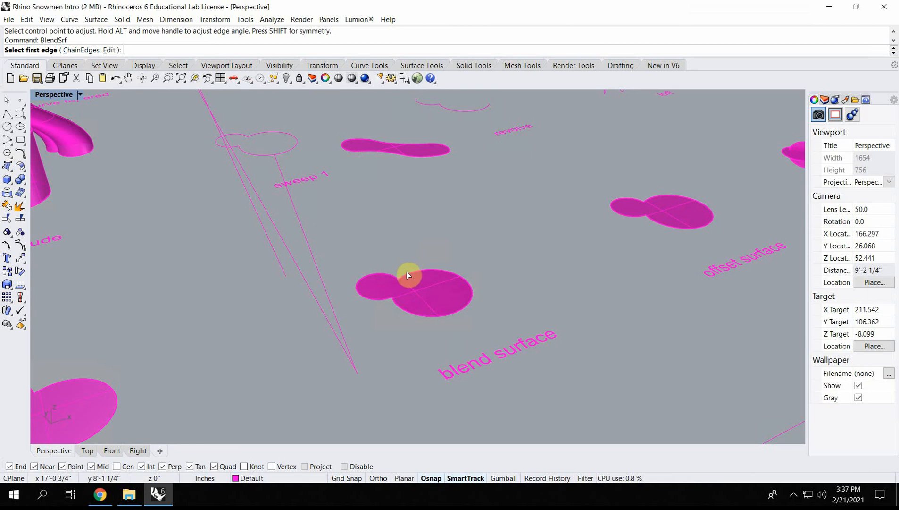
click(82, 51)
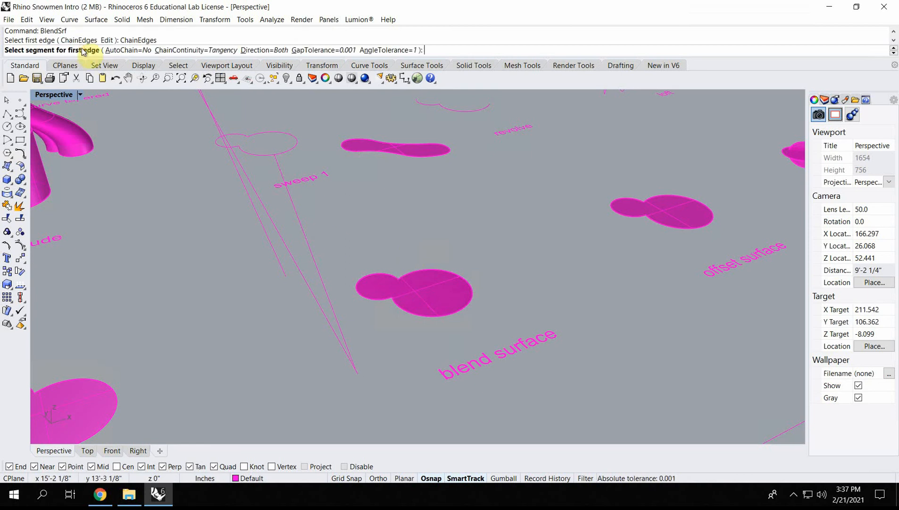
click(416, 272)
click(443, 305)
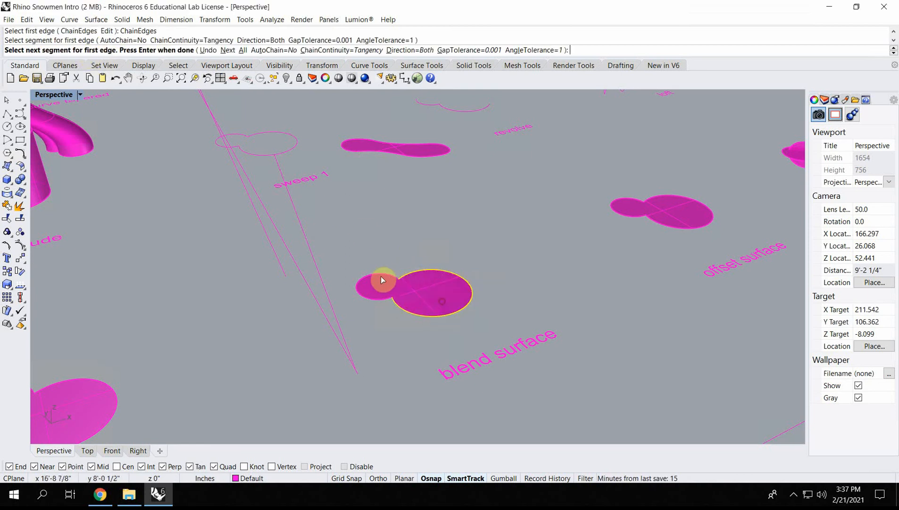
click(381, 276)
click(416, 303)
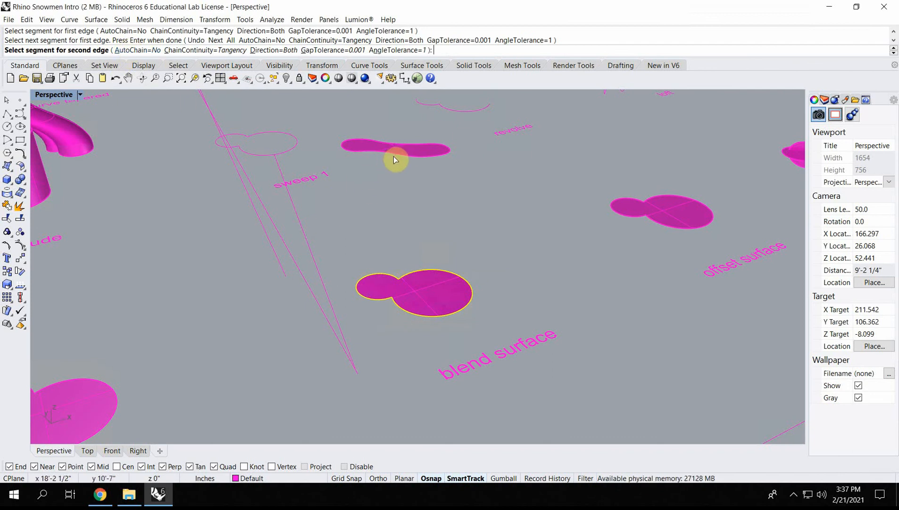
key(Escape)
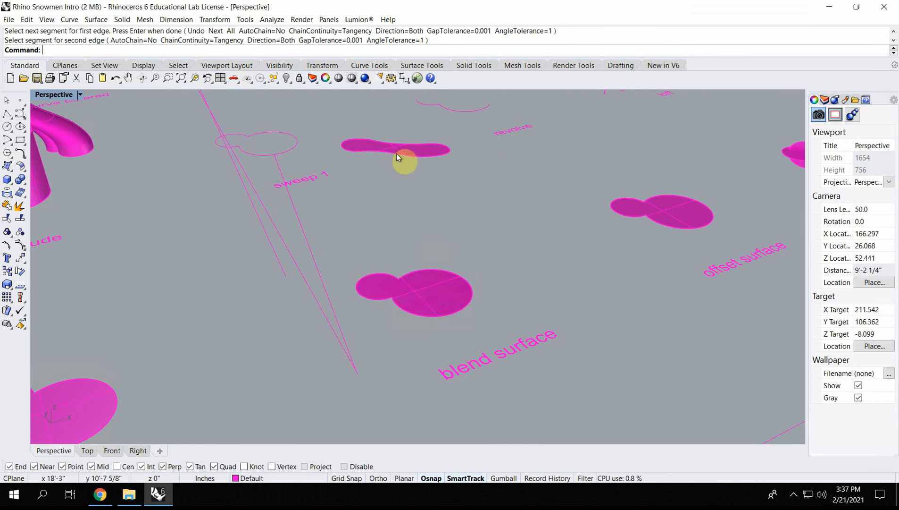
click(397, 153)
key(Escape)
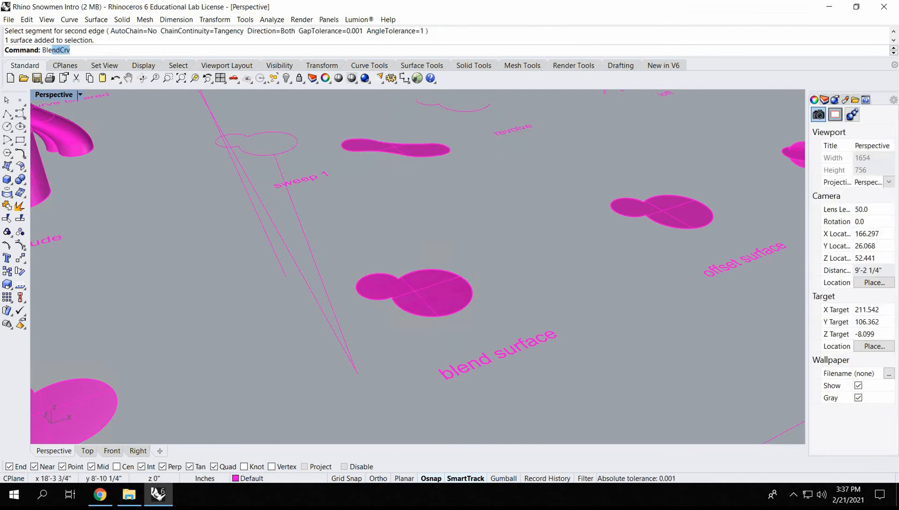
Start a BlendSrf using ChainEdges, with both lobe edges of the snowman surface at "blend surface" first and the wavy surface's edge second.
text(Blens)
key(BackSpace)
text(d)
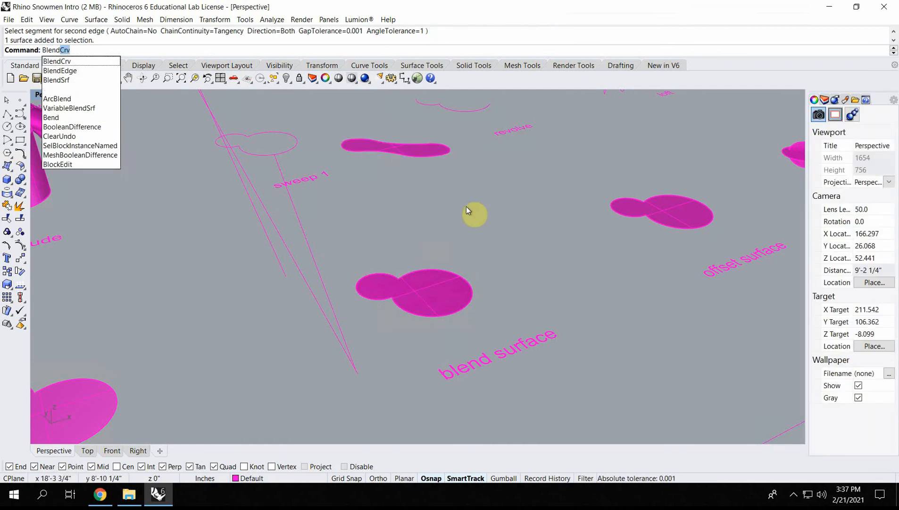
text(s)
key(Return)
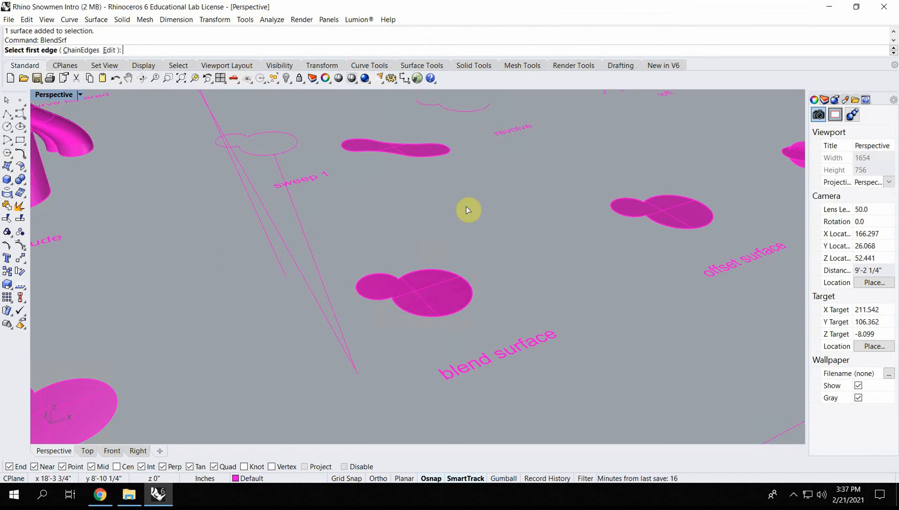
click(72, 51)
click(425, 273)
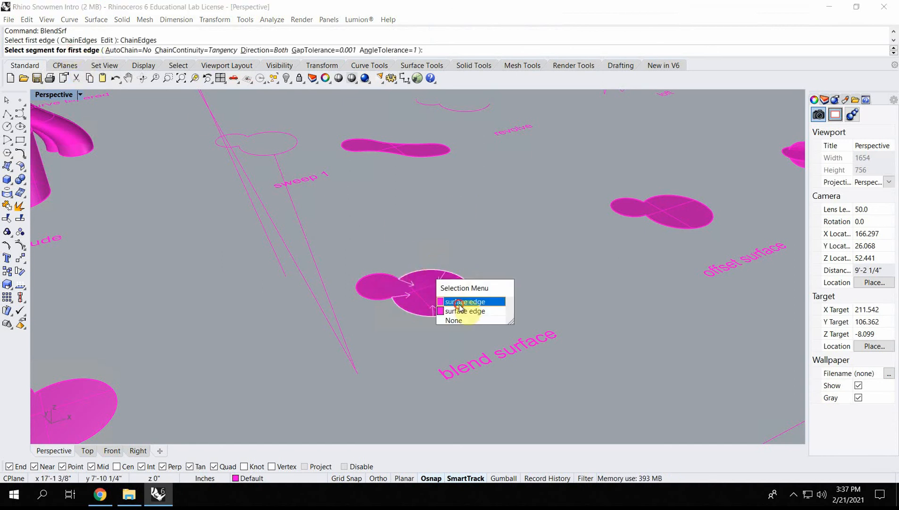
click(446, 310)
click(390, 273)
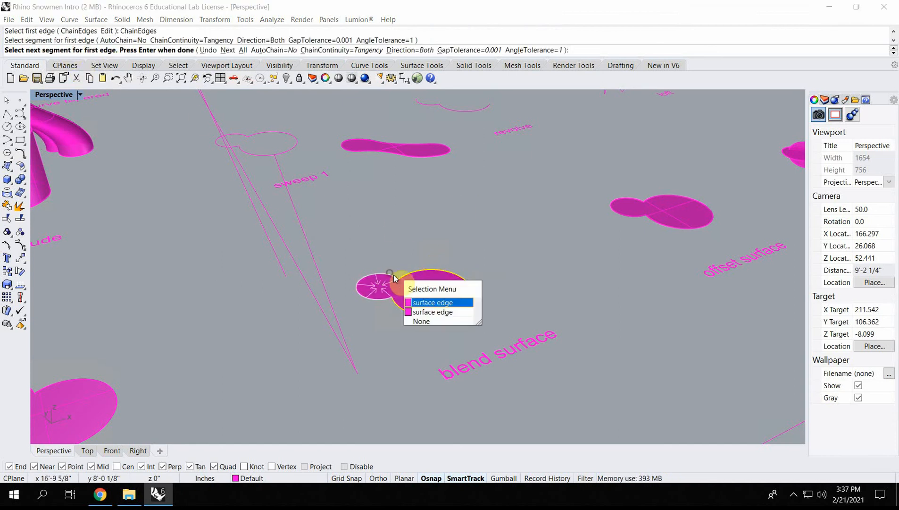
click(430, 300)
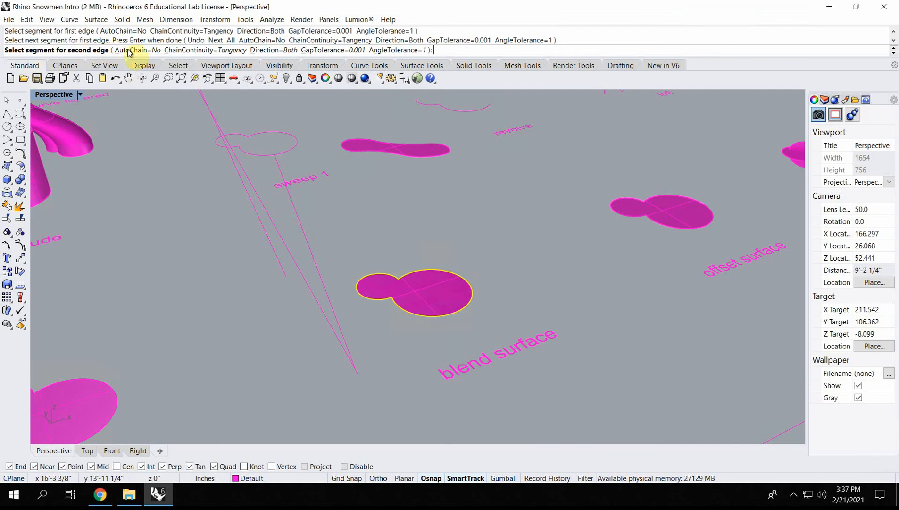
click(398, 156)
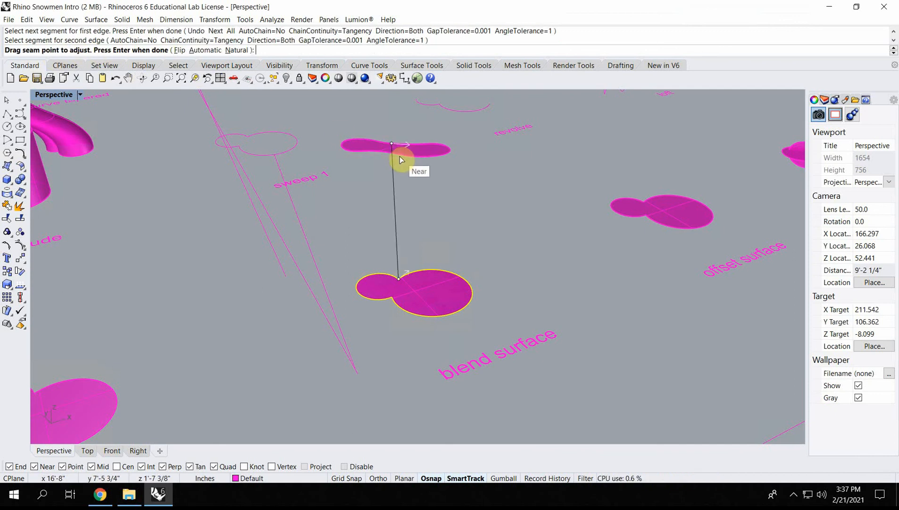
key(Return)
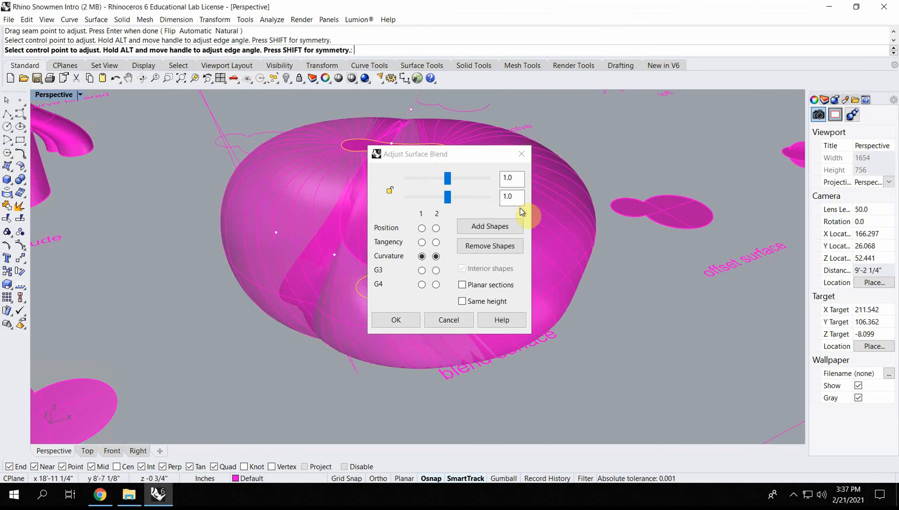
Reduce the surface blend's two bulge values to 0.529 and 0.514.
drag(406, 158, 653, 135)
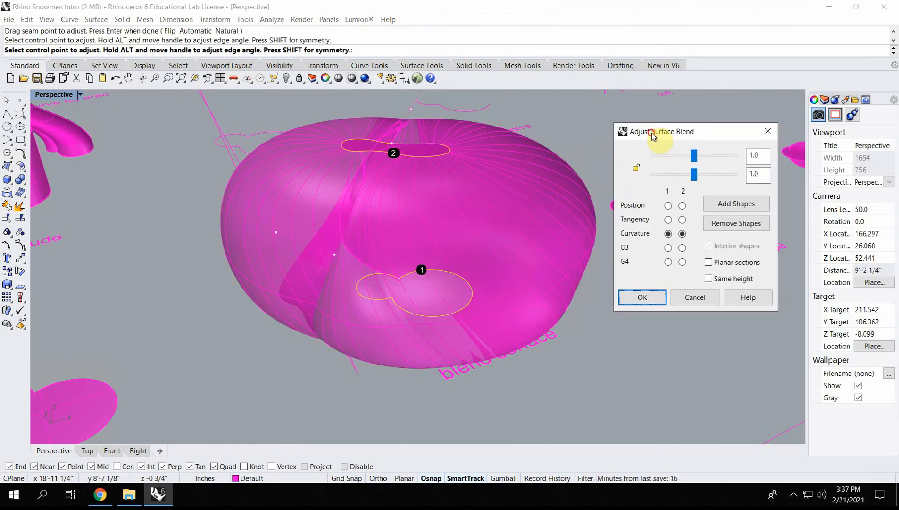
right_drag(401, 245, 377, 215)
drag(696, 176, 676, 157)
right_drag(396, 229, 453, 221)
Try different continuity options on the surface blend and set both edges to G4.
click(668, 206)
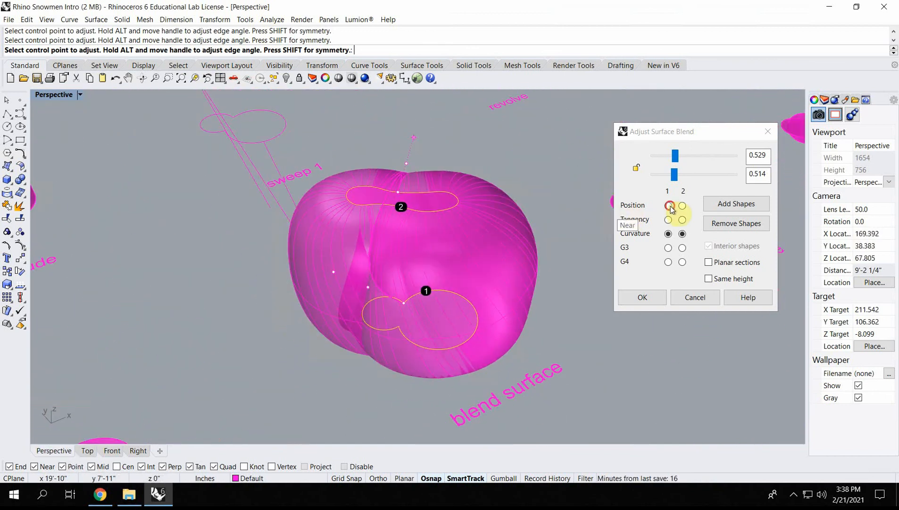
click(683, 219)
click(668, 219)
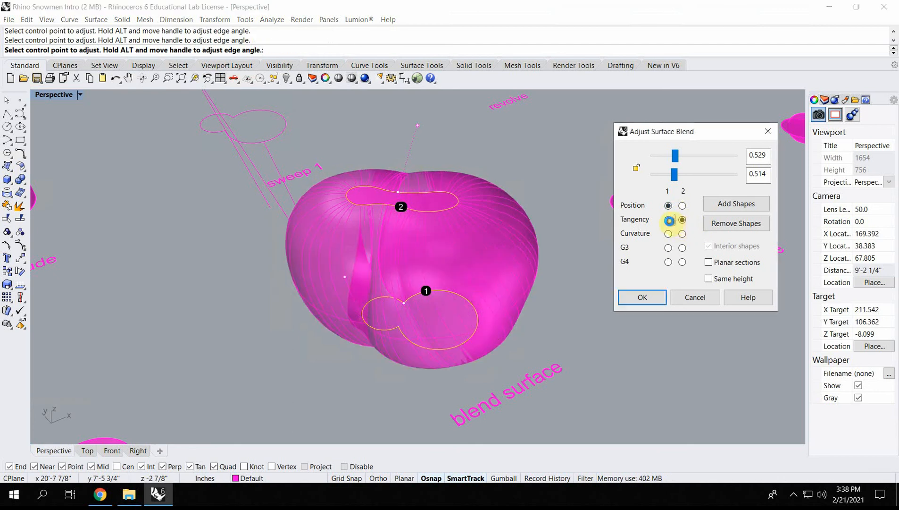
click(668, 233)
click(682, 248)
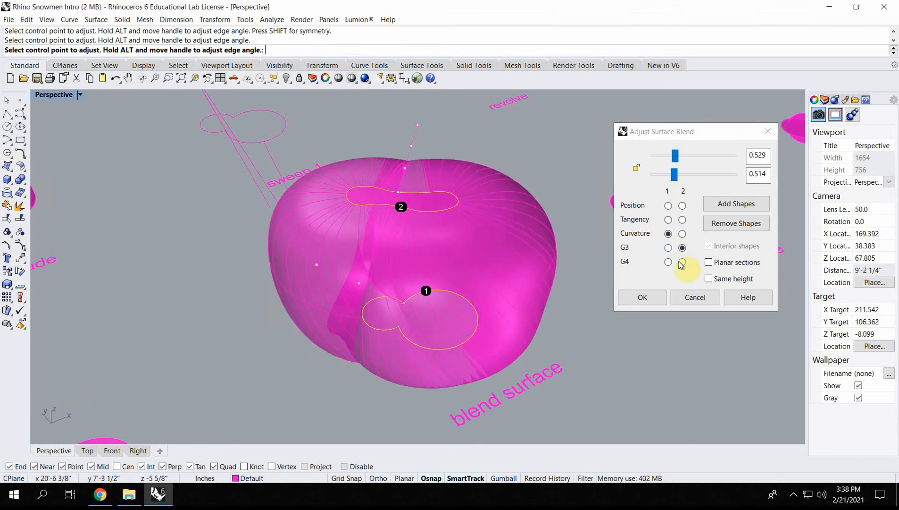
click(684, 263)
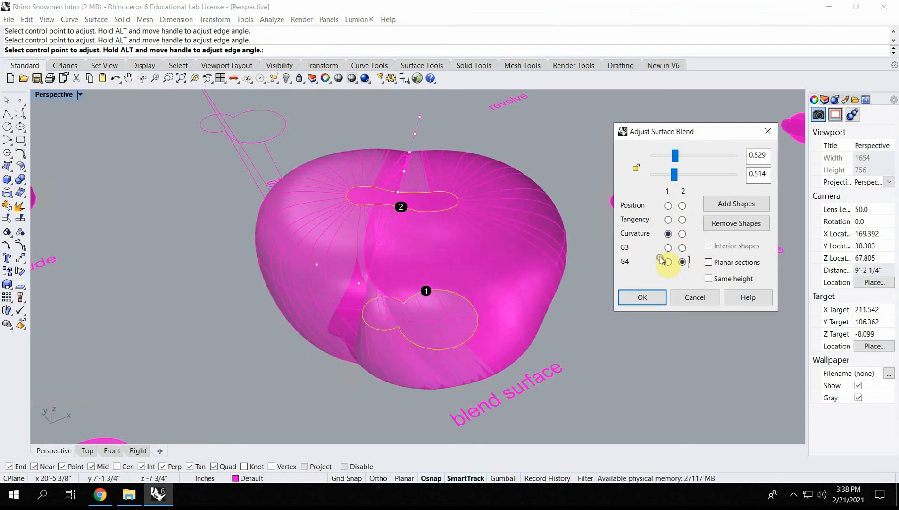
click(668, 262)
Lower both bulge values of the surface blend to 0.25 and create the blend.
right_drag(421, 281, 326, 297)
drag(676, 175, 645, 162)
right_drag(344, 264, 401, 224)
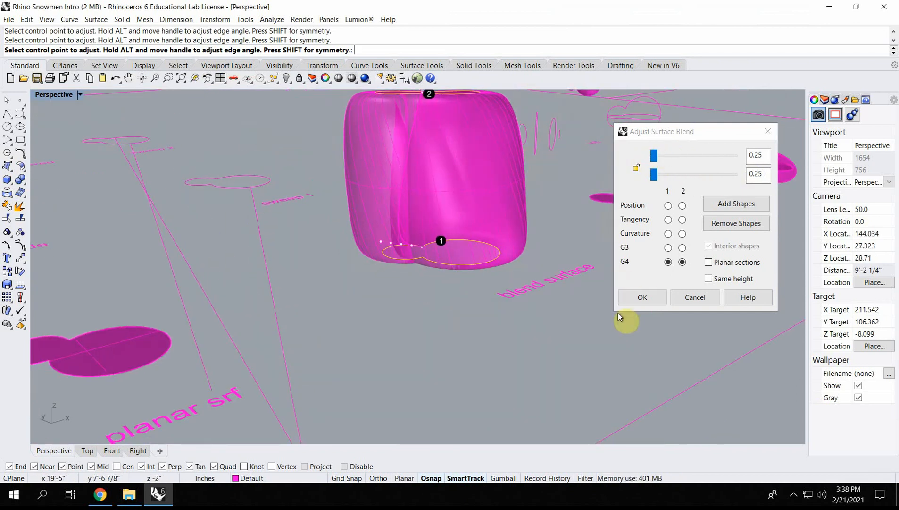
click(642, 297)
right_drag(405, 258, 456, 280)
right_drag(262, 218, 291, 282)
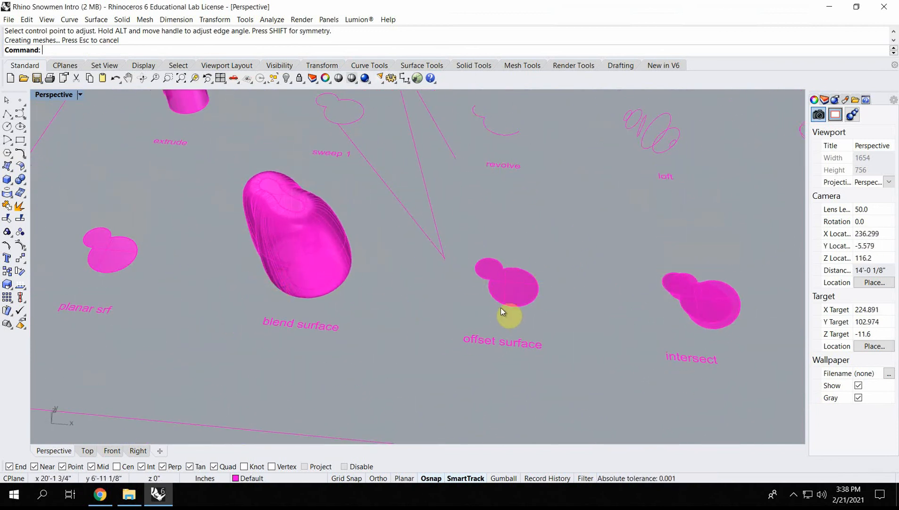
Offset the snowman surface at the "offset surface" label upward by 4 inches into a solid with OffsetSrf, flipping its direction.
scroll(501, 308, up, 4)
click(530, 256)
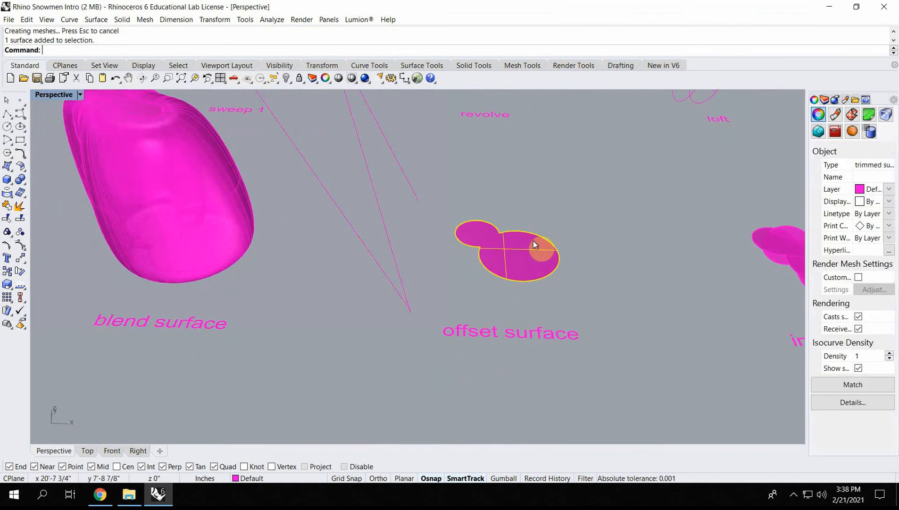
text(Offsersrf)
key(Return)
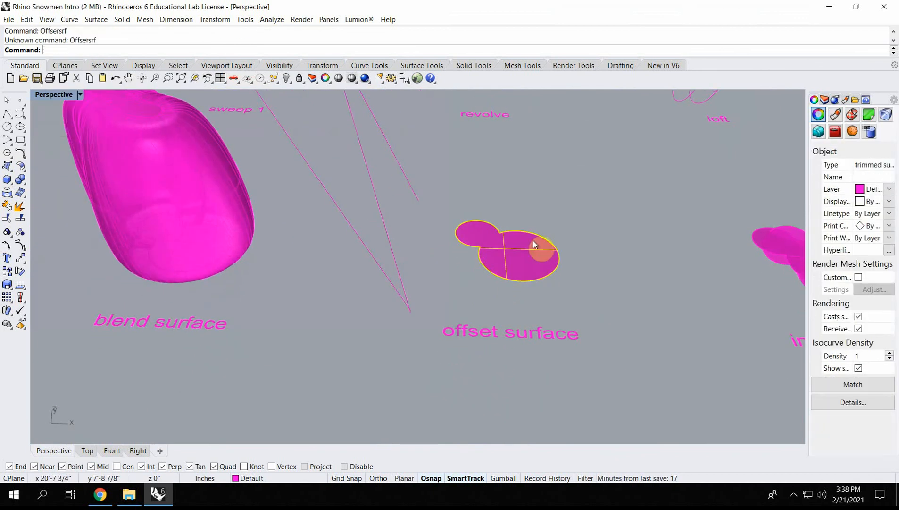
text(OffsetSrf)
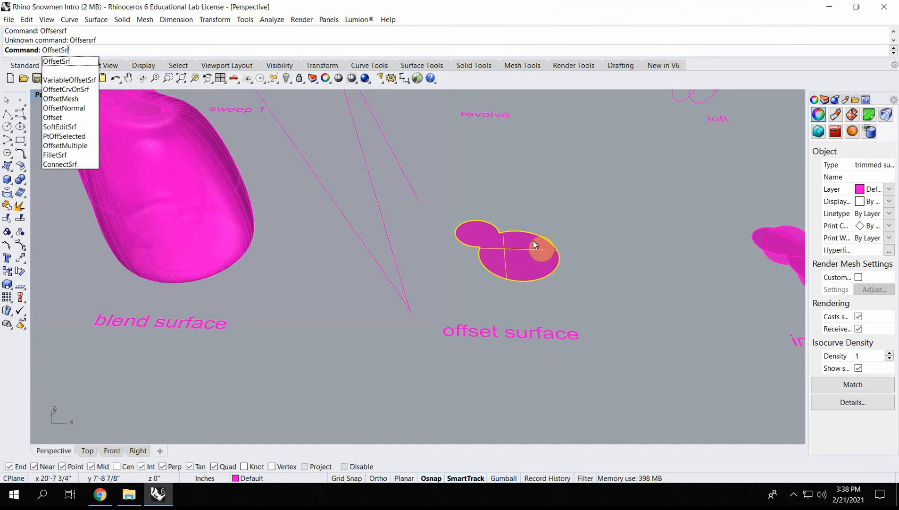
click(57, 62)
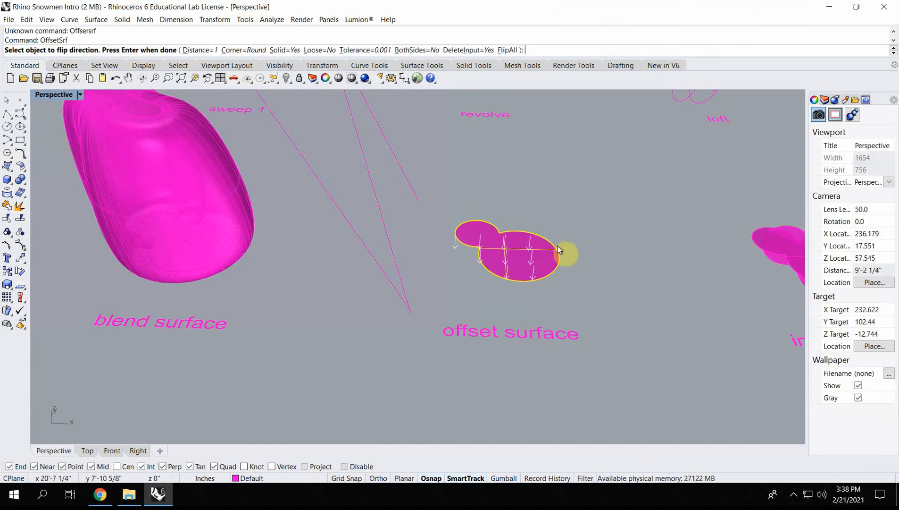
scroll(518, 252, up, 6)
right_drag(503, 266, 509, 247)
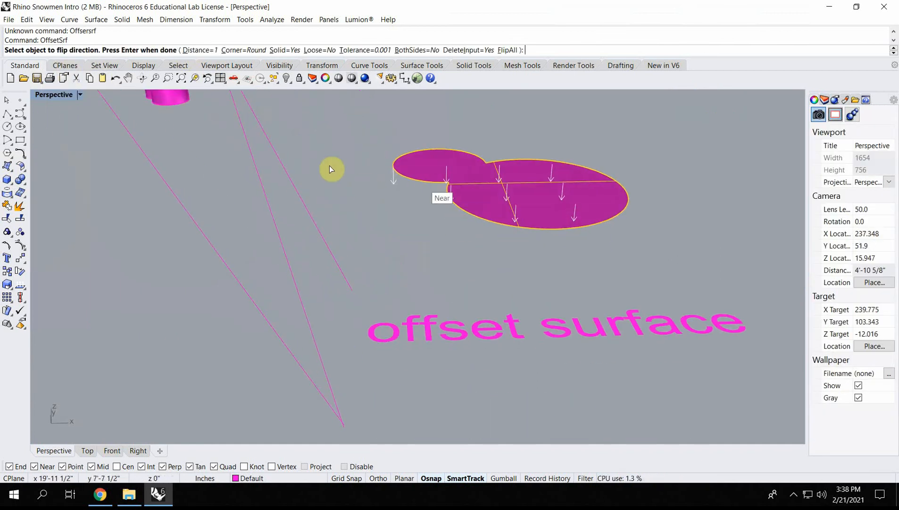
click(445, 171)
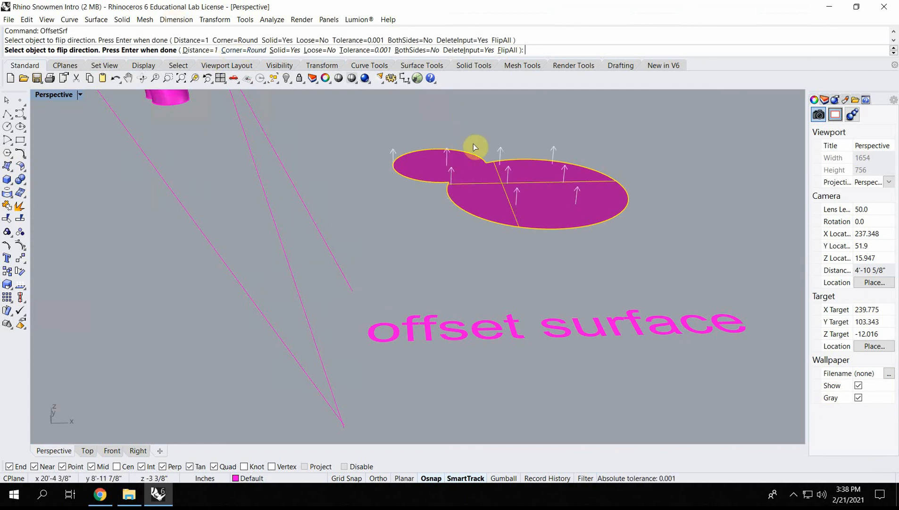
text(4)
key(Return)
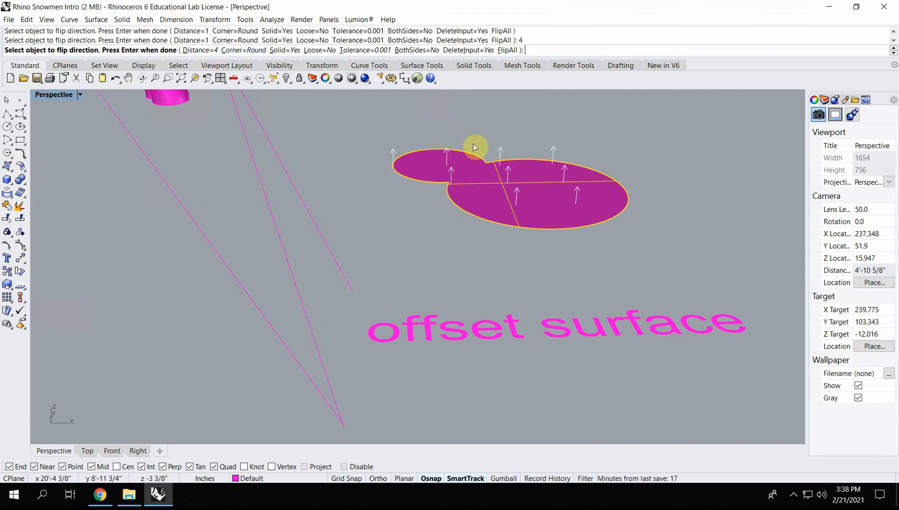
key(Return)
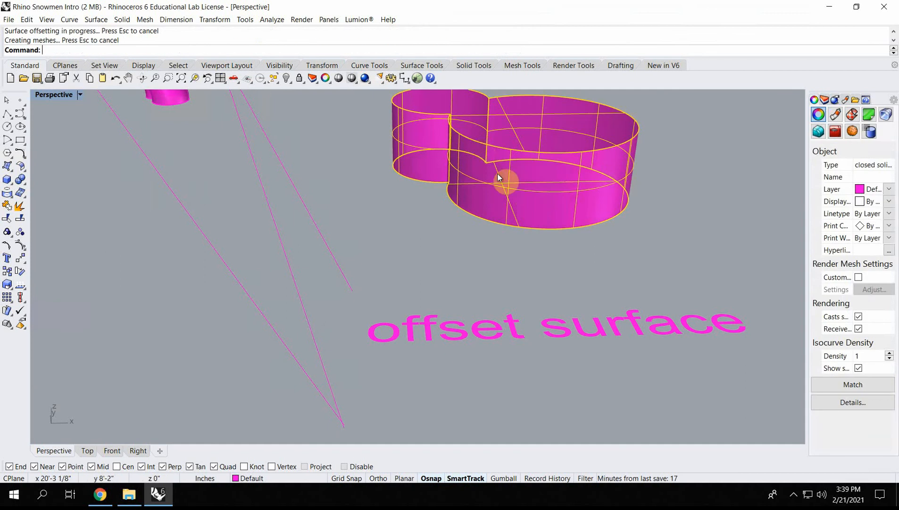
Examine the offset snowman solid from several angles and compare it with the neighbouring forms.
right_drag(497, 172, 508, 221)
key(Escape)
click(497, 233)
right_drag(523, 280, 418, 263)
click(424, 273)
right_drag(292, 223, 387, 239)
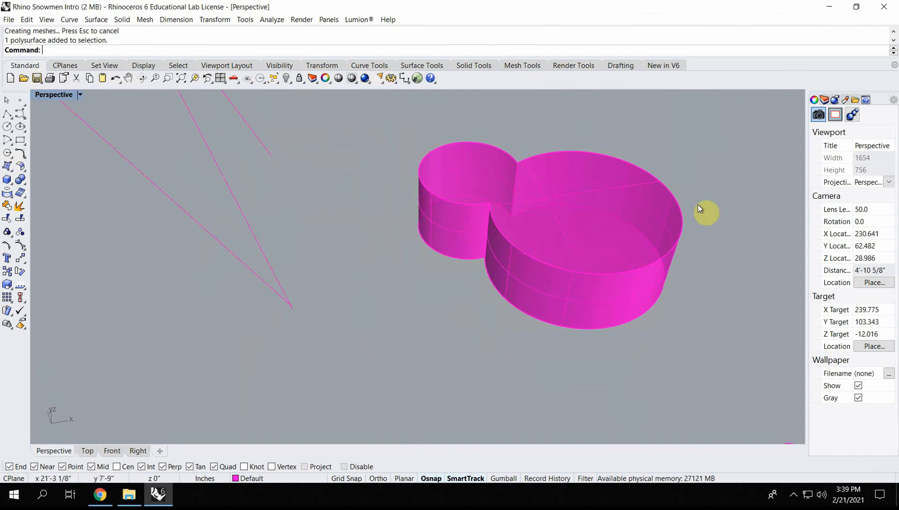
scroll(437, 255, down, 8)
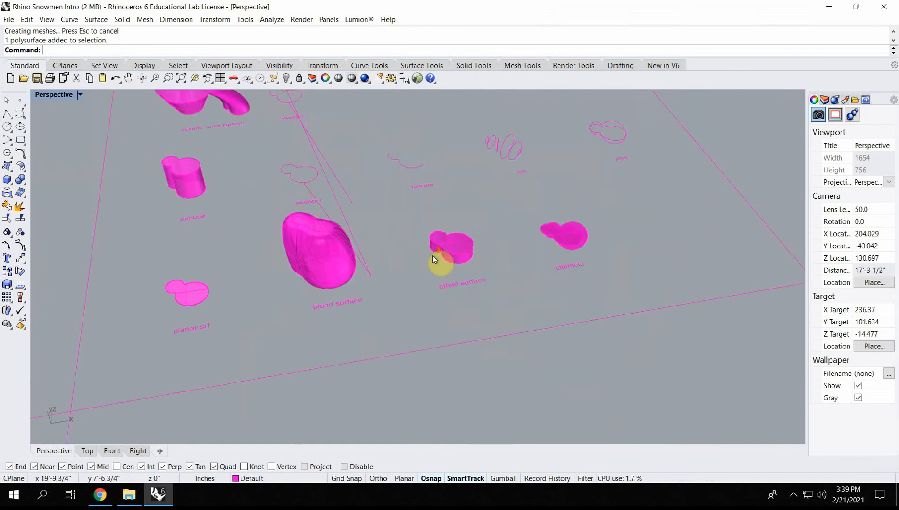
right_drag(224, 307, 297, 280)
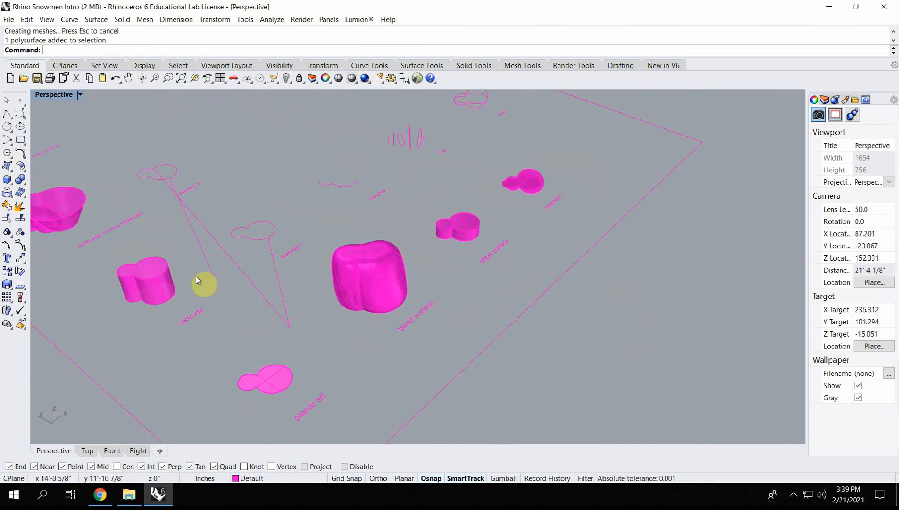
Thicken the form at "extrude curve along curve" into a solid with OffsetSrf at a distance of 0.5 inches.
shift+right_drag(240, 238, 660, 251)
scroll(359, 154, up, 10)
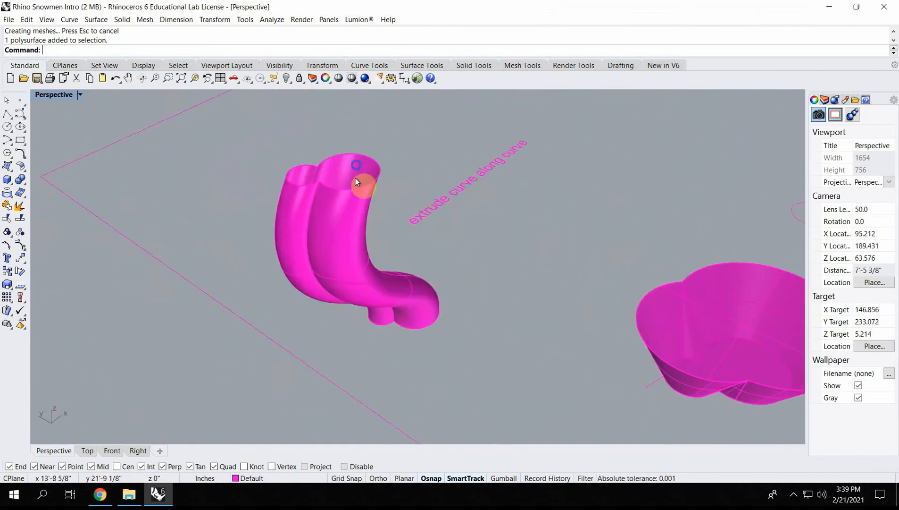
right_drag(355, 178, 377, 145)
shift+right_drag(388, 109, 370, 202)
scroll(370, 193, up, 8)
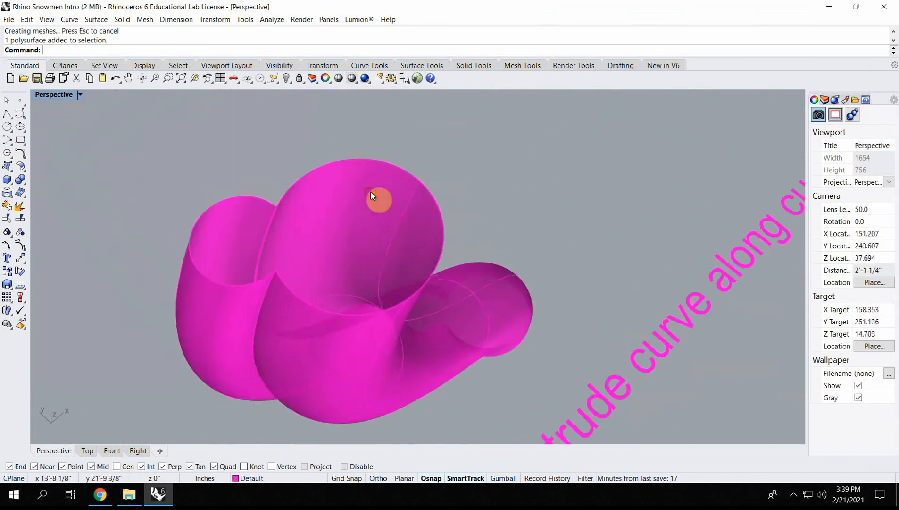
click(371, 192)
text(Offset)
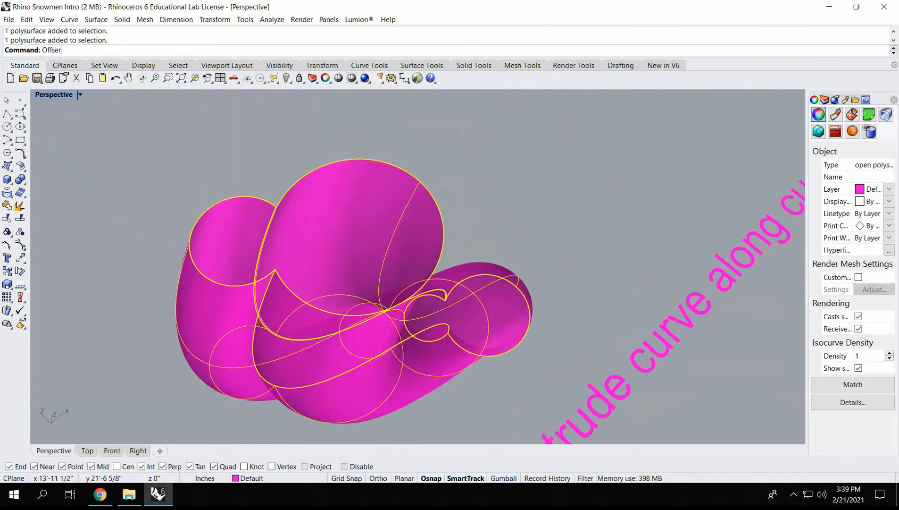
text(Srf)
key(Return)
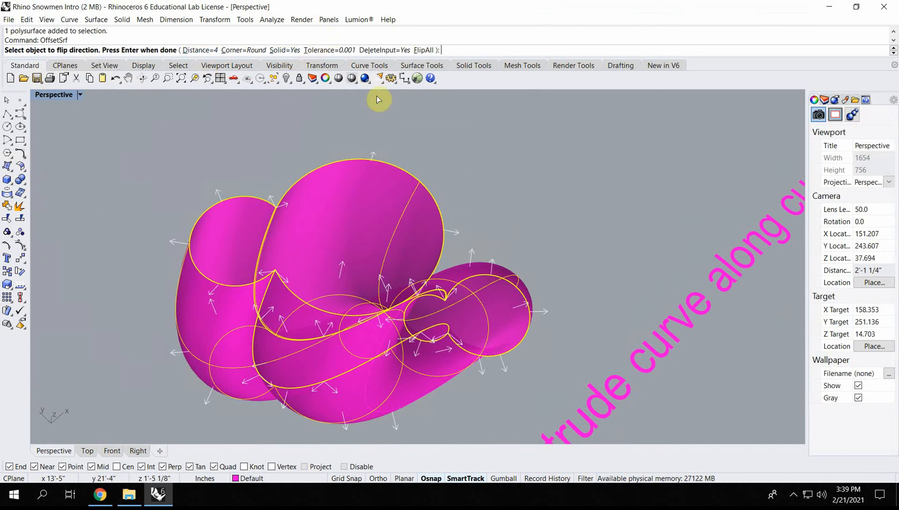
text(.5)
key(Return)
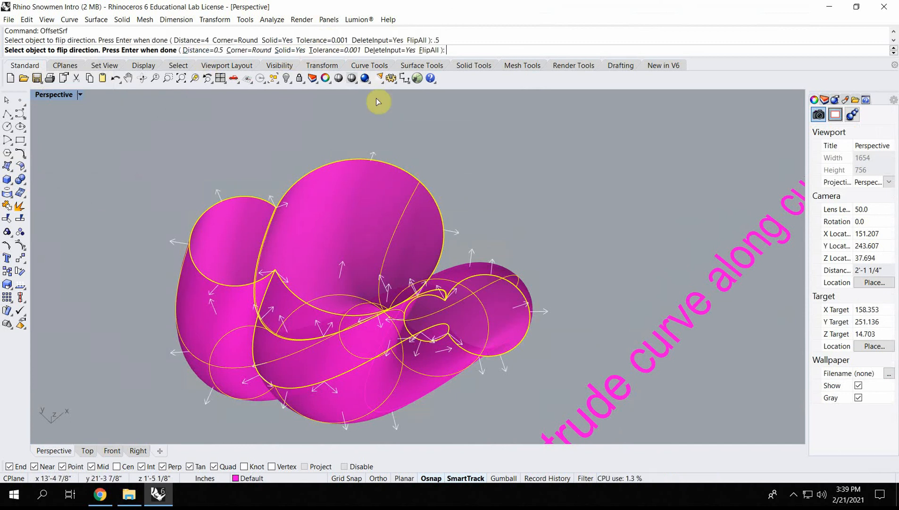
right_click(386, 168)
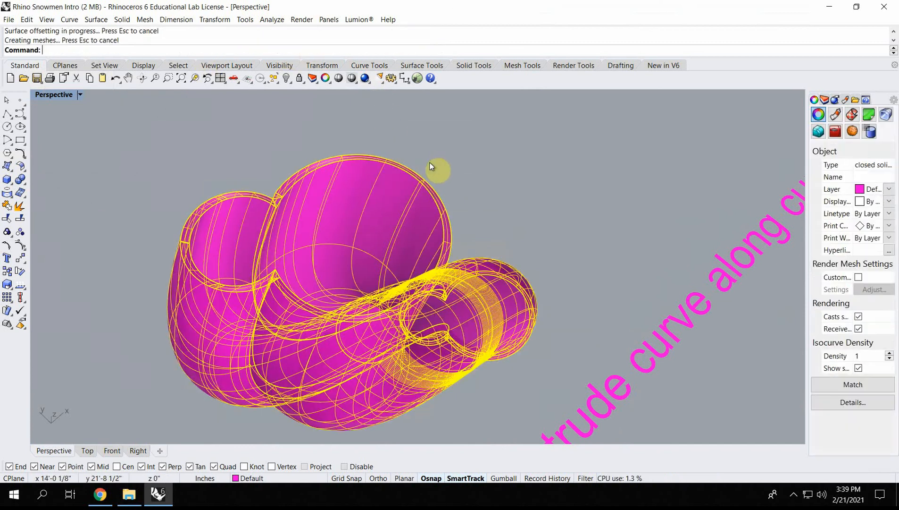
Examine the wall thickness at the open end of the thickened curved extrusion and its outer shape.
click(239, 165)
right_drag(249, 171, 293, 227)
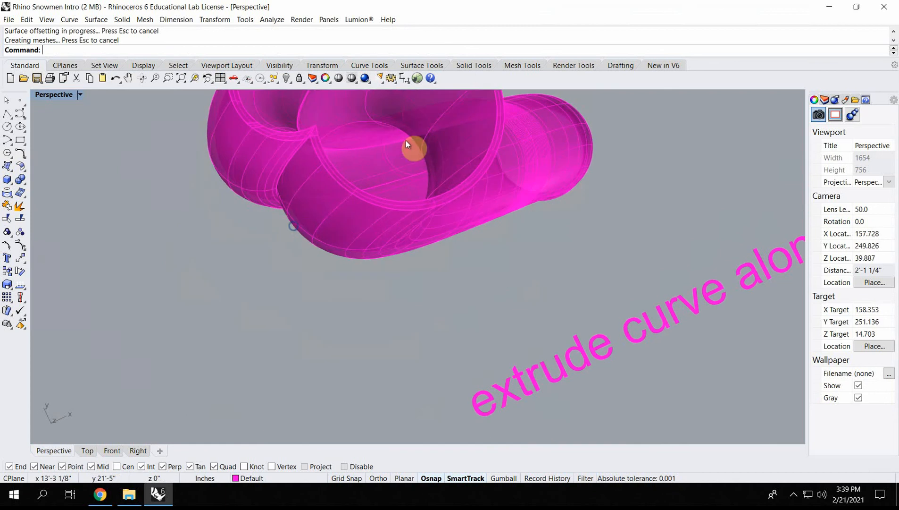
shift+right_drag(422, 166, 370, 383)
scroll(308, 160, up, 5)
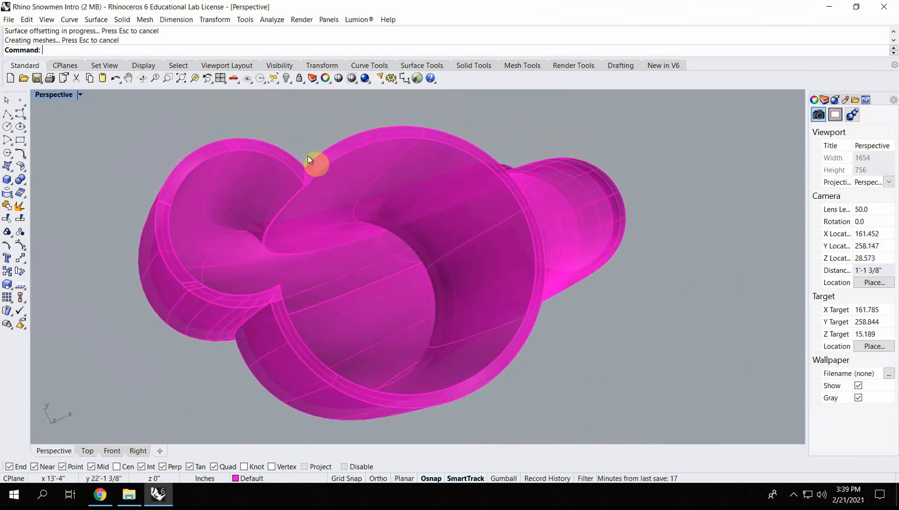
scroll(303, 171, down, 12)
right_drag(271, 339, 246, 216)
shift+right_drag(293, 362, 260, 170)
shift+right_drag(275, 313, 256, 179)
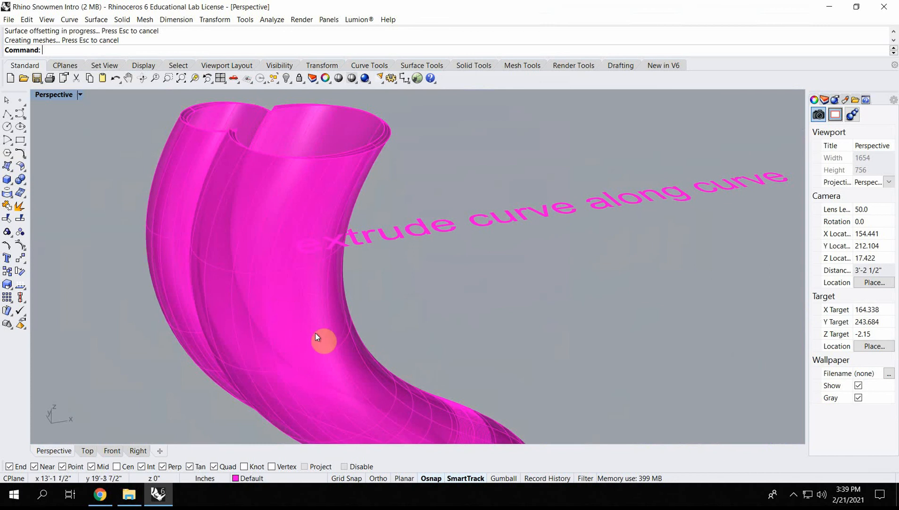
scroll(363, 141, up, 3)
scroll(321, 181, down, 8)
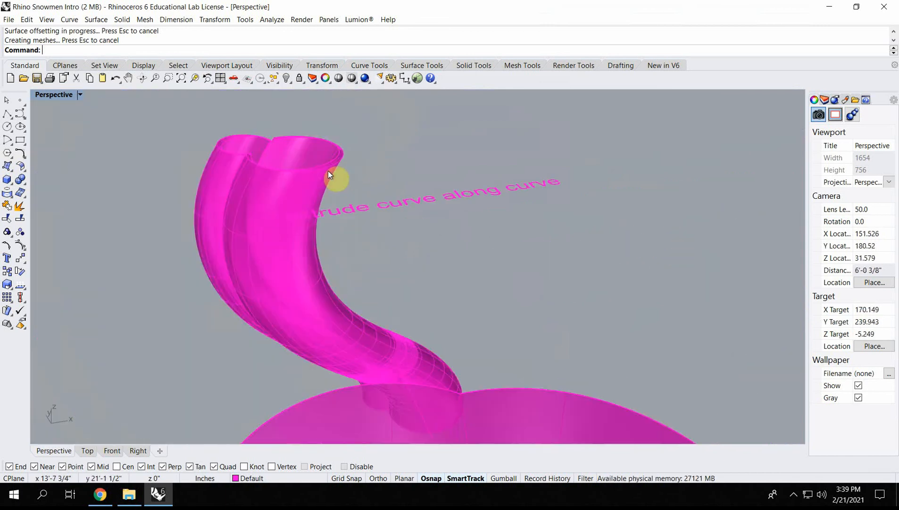
Create the intersection curve between the two overlapping snowman surfaces at the "intersect" label with Intersect.
right_drag(509, 211, 506, 298)
shift+right_drag(602, 333, 373, 201)
scroll(435, 221, down, 8)
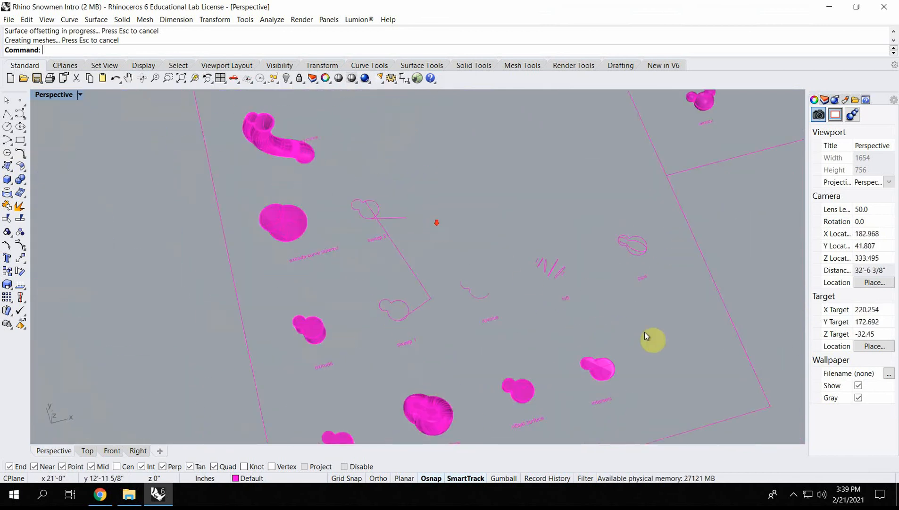
shift+right_drag(626, 314, 597, 274)
scroll(514, 372, up, 5)
scroll(393, 268, down, 8)
shift+right_drag(558, 253, 478, 302)
scroll(468, 261, up, 10)
right_drag(469, 271, 466, 251)
shift+right_drag(438, 171, 445, 263)
right_drag(510, 245, 476, 250)
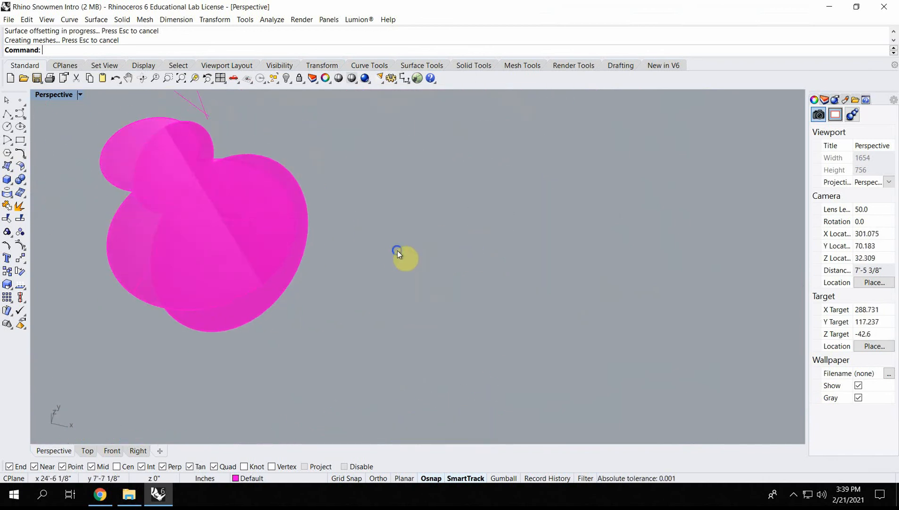
shift+right_drag(397, 250, 488, 257)
click(339, 300)
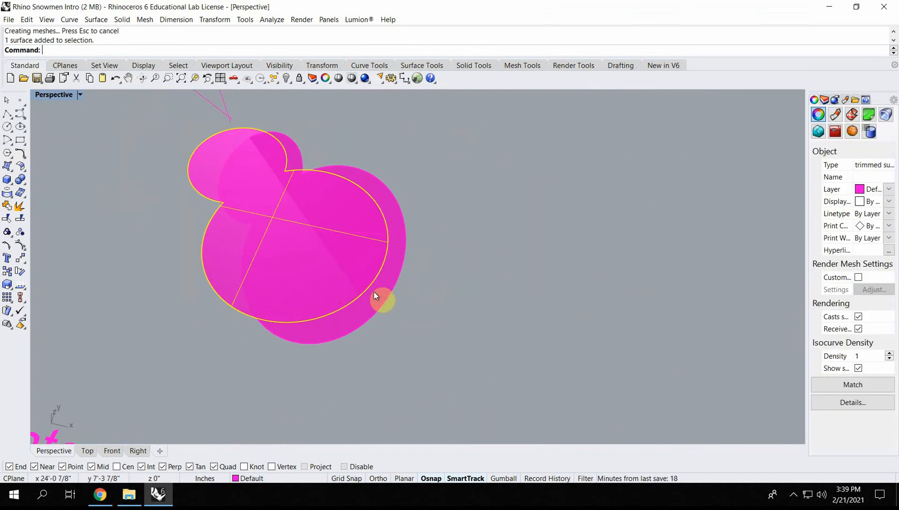
shift+click(373, 290)
text(Interst)
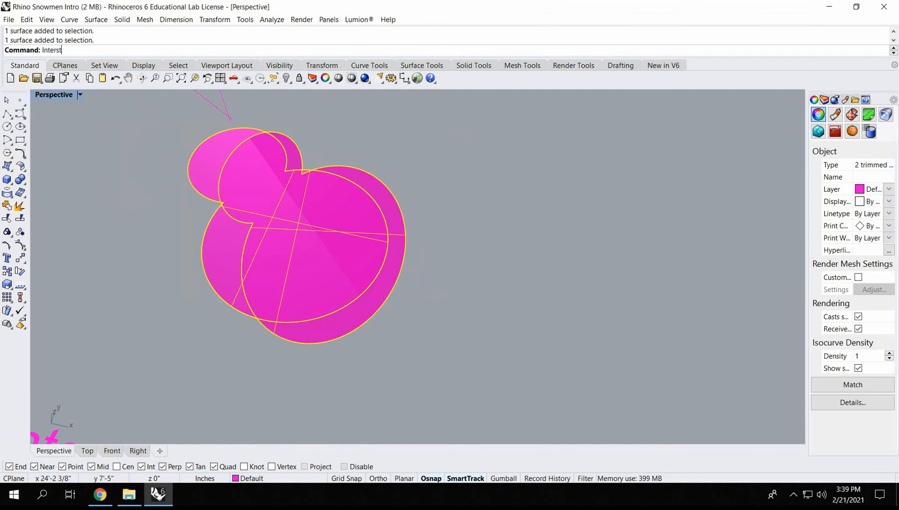
key(BackSpace)
text(sr)
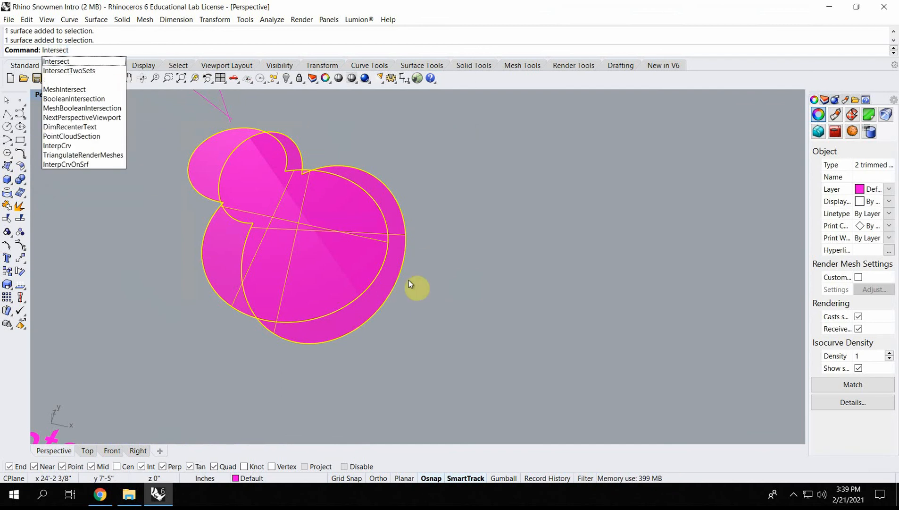
key(Return)
click(463, 370)
Try to trim the two overlapping snowman surfaces using their intersection curve as the cutting object.
mouse_move(276, 252)
right_down()
mouse_move(275, 227)
mouse_move(277, 268)
right_up()
click(276, 301)
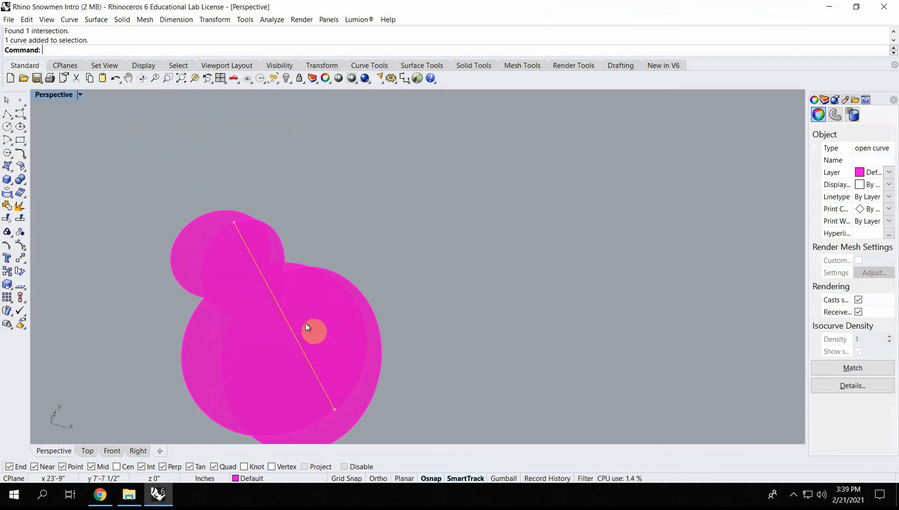
text(Tr)
key(Return)
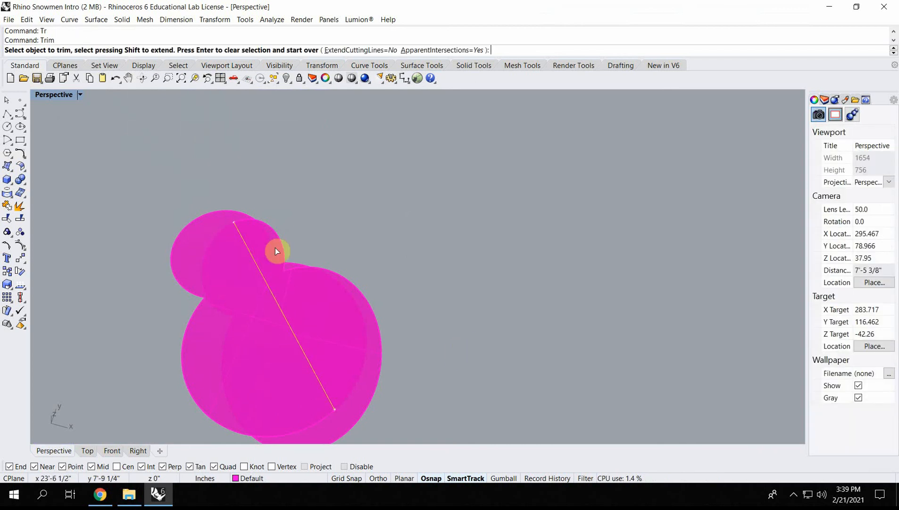
click(272, 227)
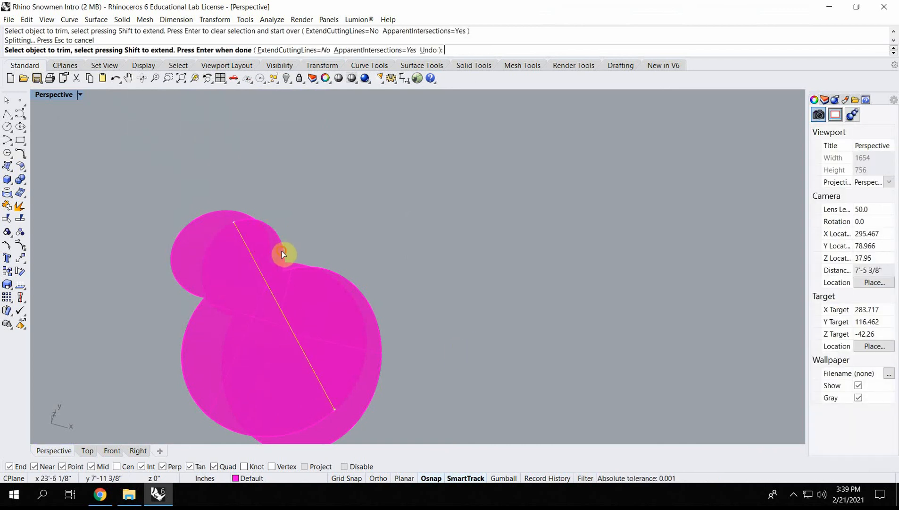
right_drag(291, 277, 355, 261)
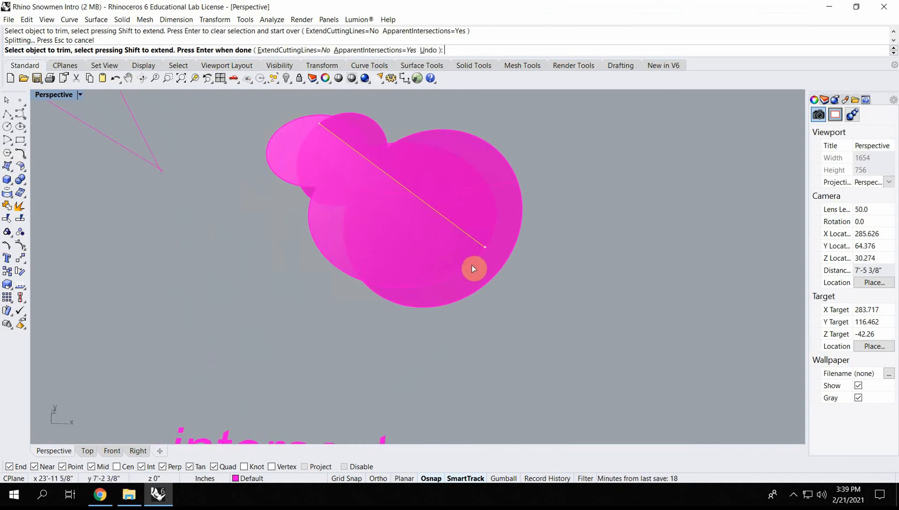
right_drag(411, 277, 359, 277)
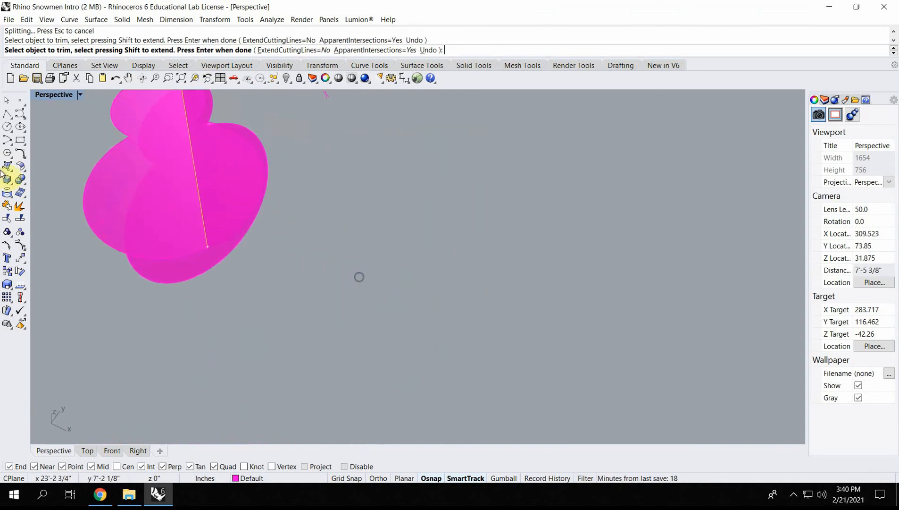
click(80, 232)
right_click(218, 247)
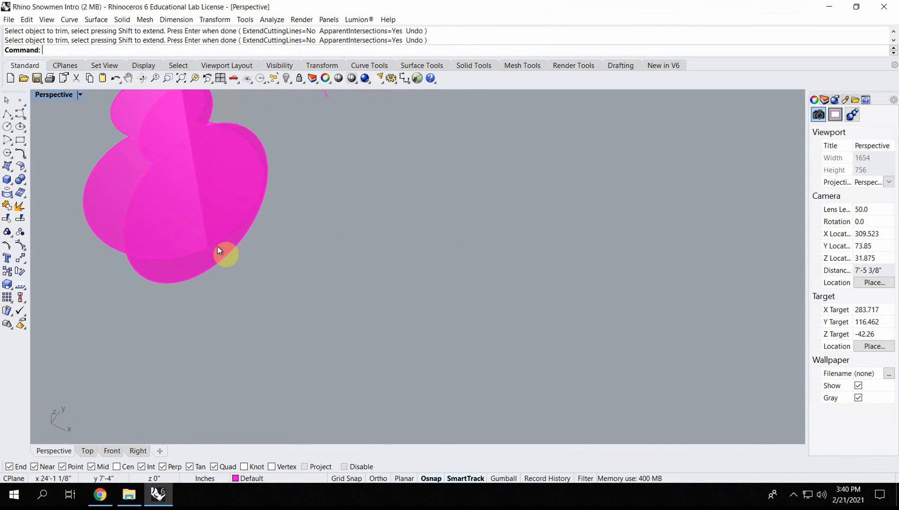
Run Trim again with the intersection curve as cutter and try to remove the body and head portions of the "intersect" surfaces.
right_click(206, 253)
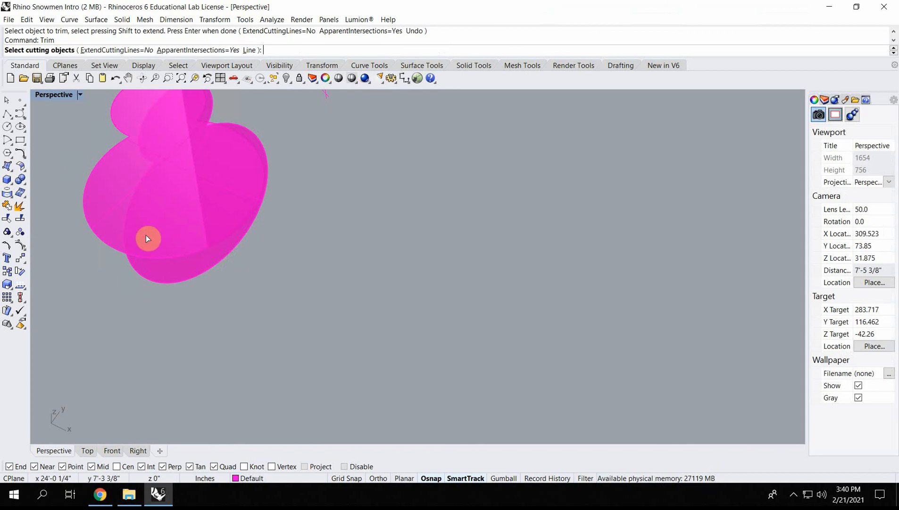
click(213, 239)
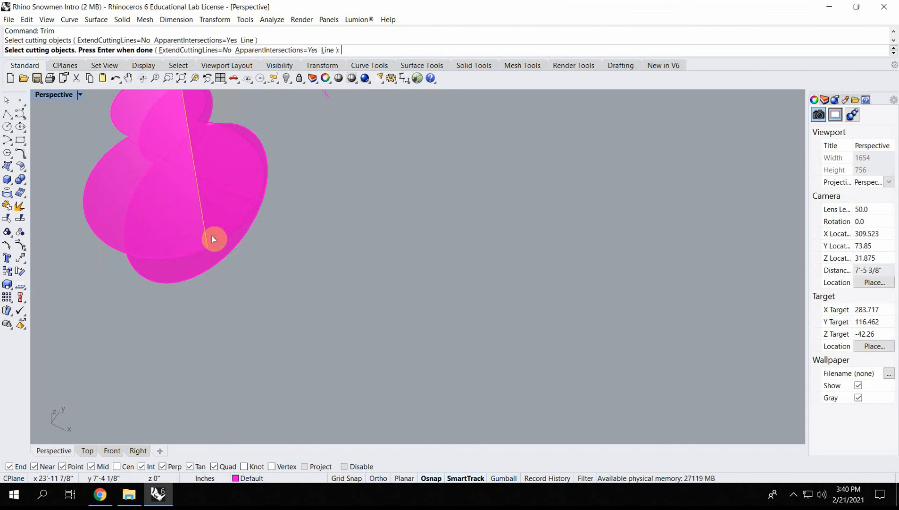
right_click(213, 238)
click(105, 208)
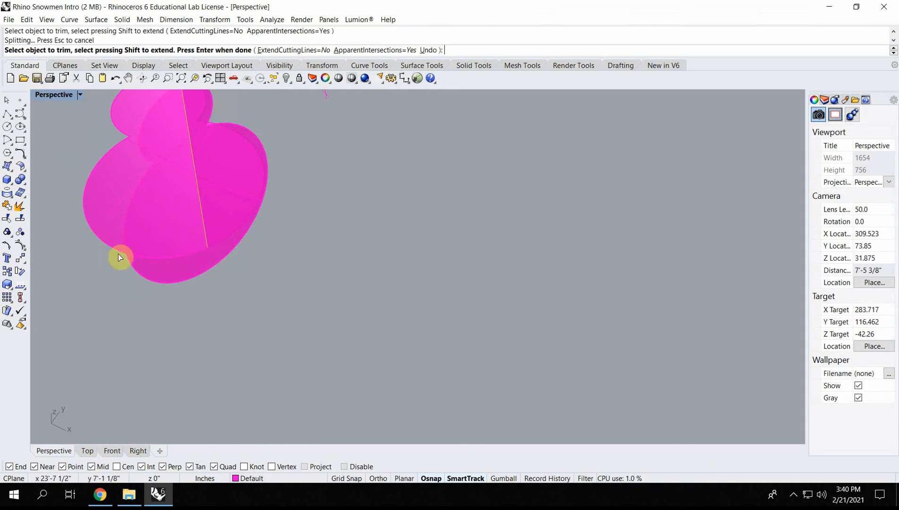
right_drag(202, 189, 176, 221)
scroll(124, 253, up, 4)
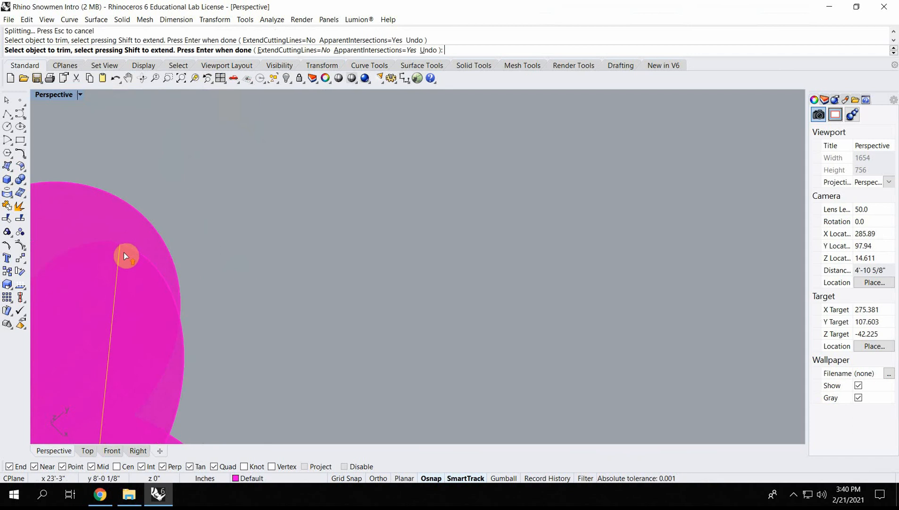
click(130, 250)
click(154, 261)
scroll(154, 260, down, 6)
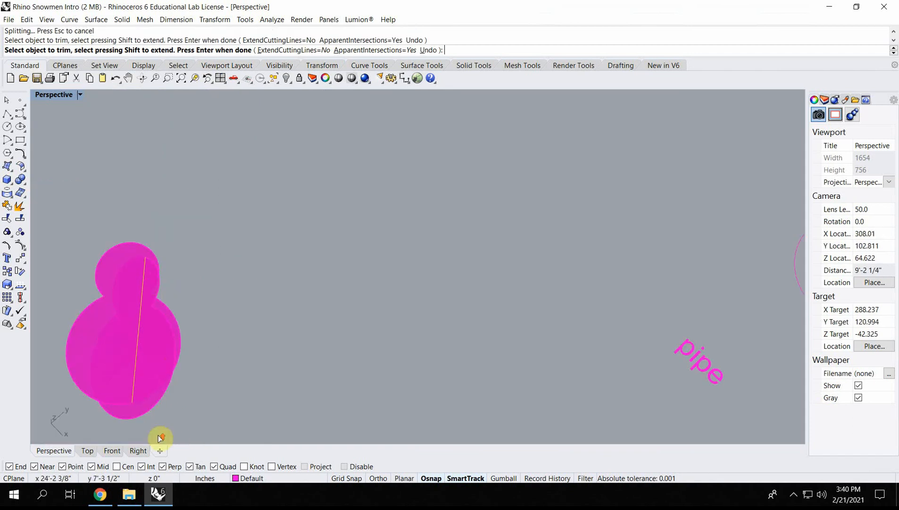
scroll(158, 436, up, 6)
scroll(114, 362, down, 4)
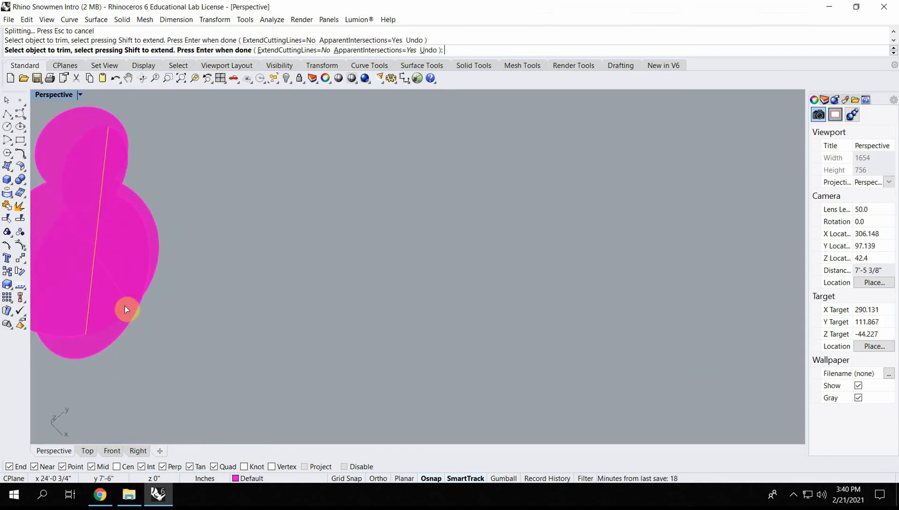
right_drag(124, 306, 172, 292)
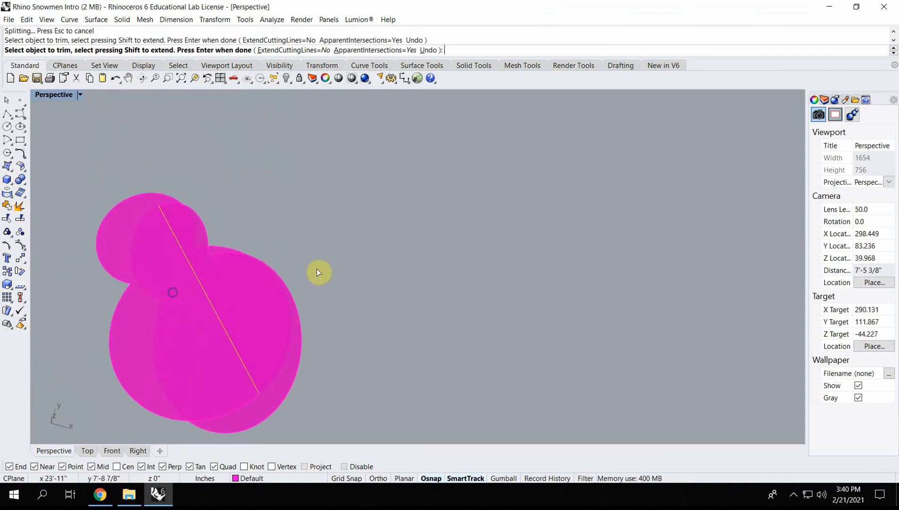
scroll(281, 271, down, 12)
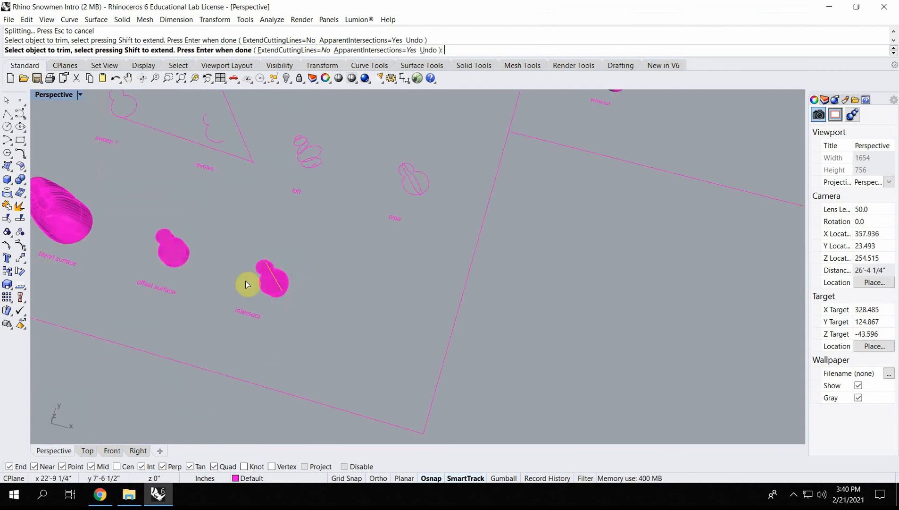
key(Return)
Sweep the snowman outline at the "sweep 1" label along its attached straight line with Sweep1.
shift+right_drag(372, 176, 542, 291)
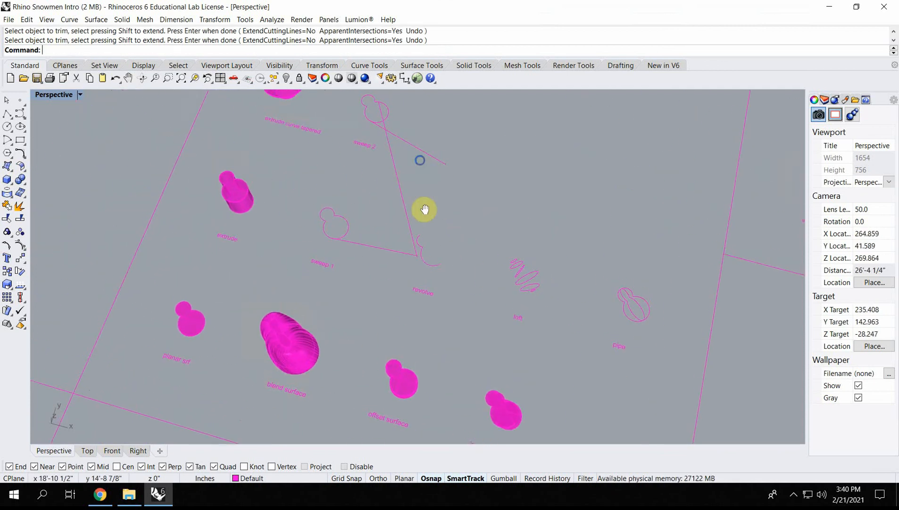
mouse_move(424, 208)
shift+right_down()
mouse_move(440, 339)
mouse_move(457, 239)
shift+right_up()
scroll(388, 329, up, 6)
right_drag(411, 309, 423, 267)
shift+right_drag(422, 283, 368, 288)
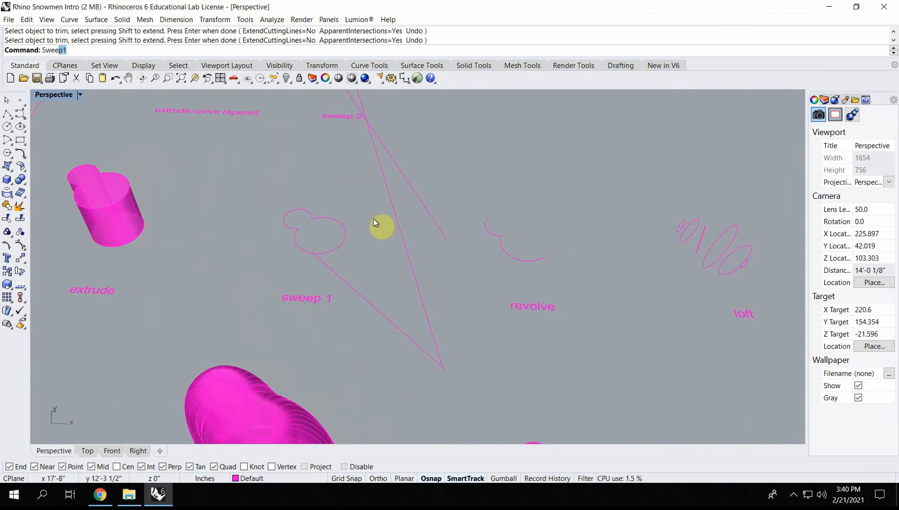
text(Sweep)
key(Return)
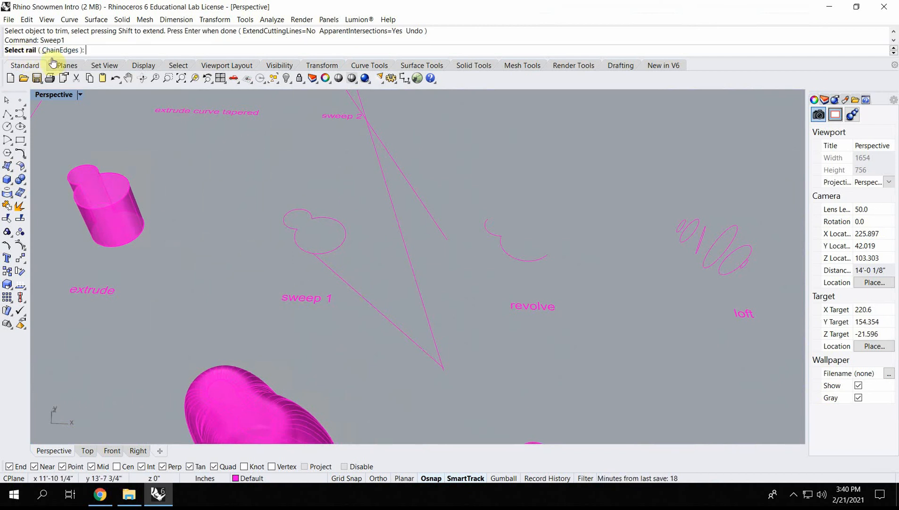
click(325, 265)
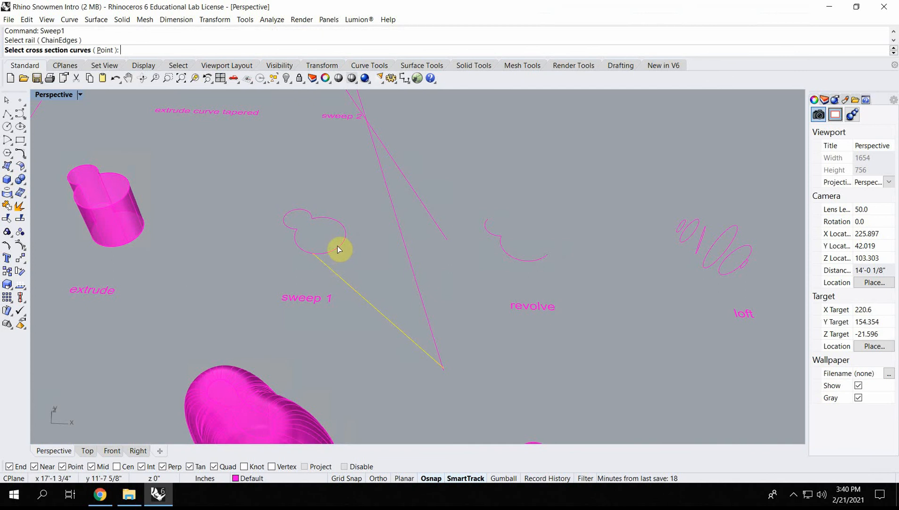
click(325, 245)
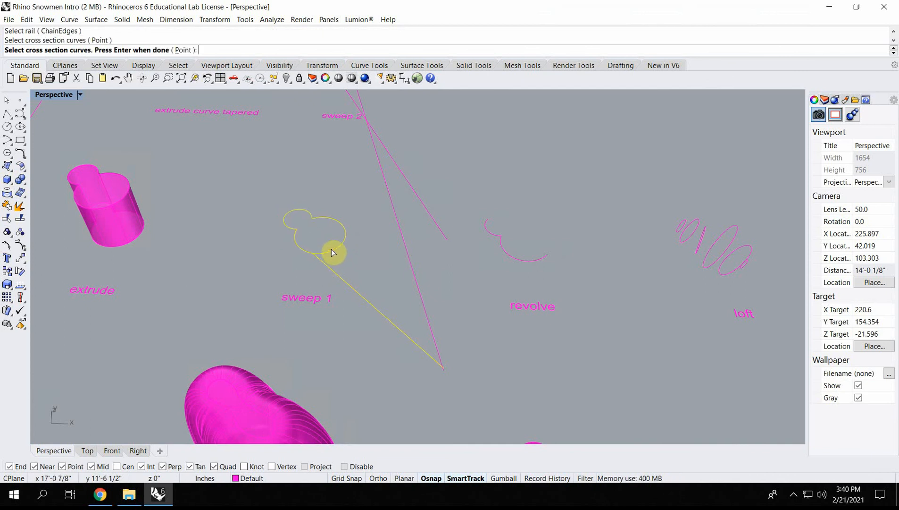
right_click(331, 247)
right_click(330, 244)
click(449, 362)
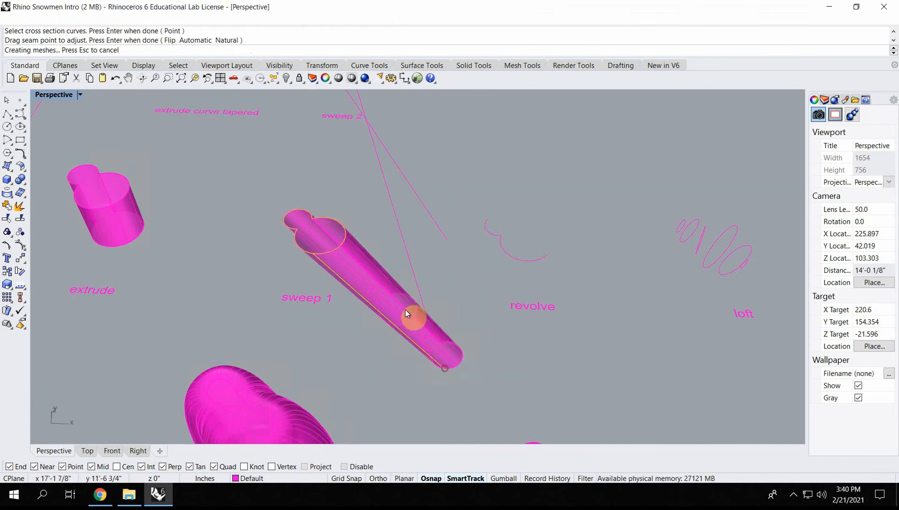
Sweep the snowman outline at the "sweep 2" label along its two diverging rail lines with Sweep2.
right_drag(410, 315, 369, 215)
scroll(369, 215, up, 4)
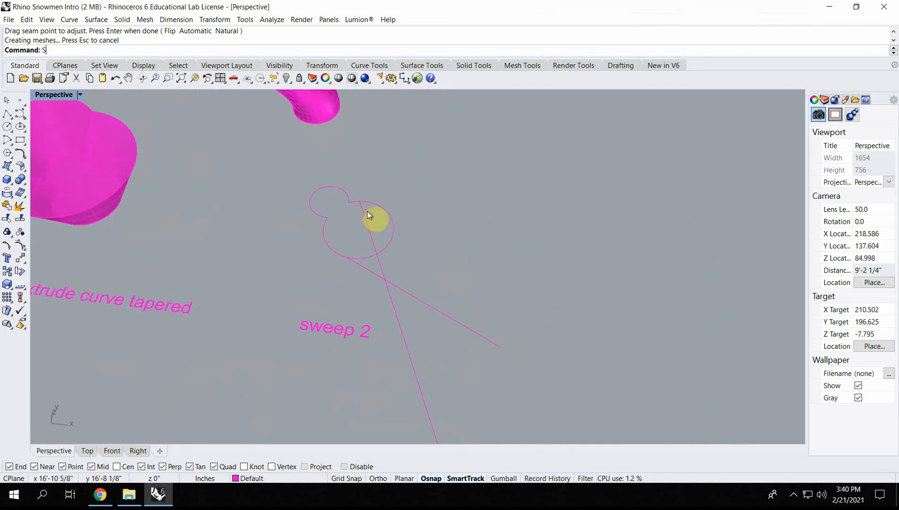
text(Sweee)
key(BackSpace)
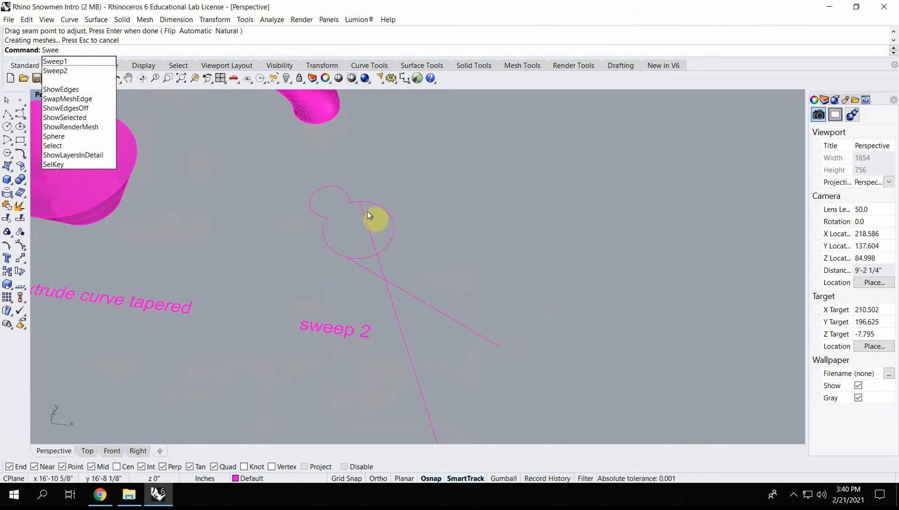
text(p2)
key(Return)
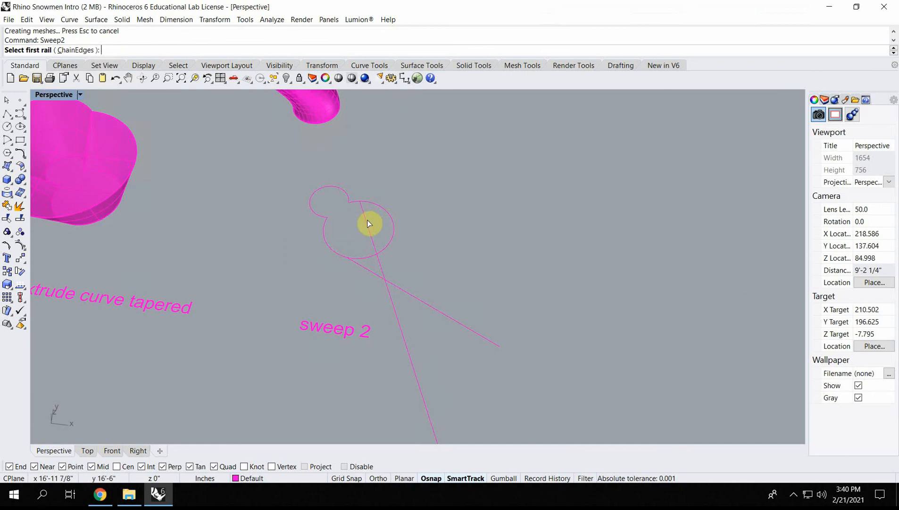
click(368, 223)
click(361, 264)
click(364, 259)
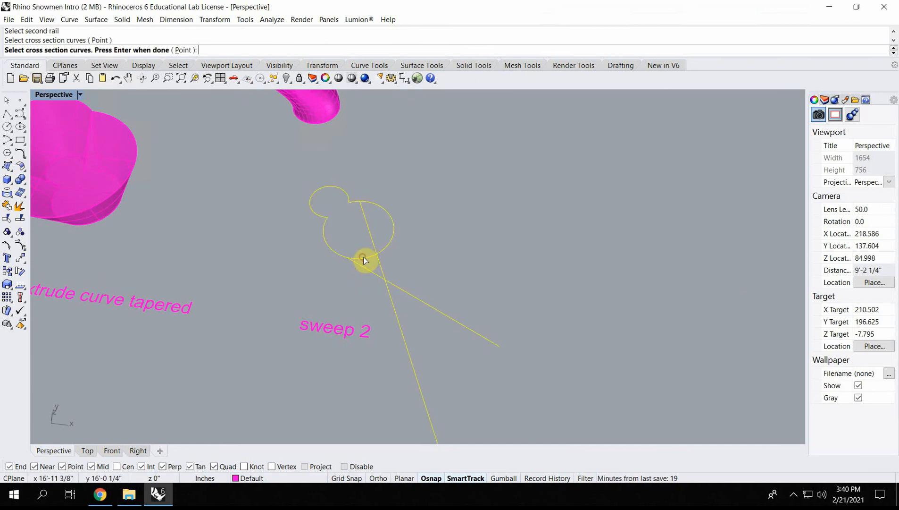
key(Return)
key(Return)
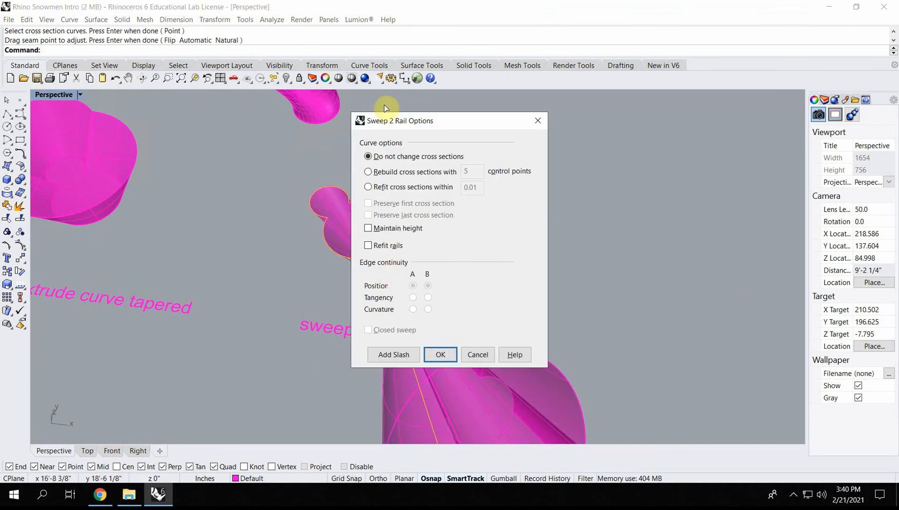
right_drag(376, 268, 264, 254)
click(638, 349)
Start a Loft through the row of circular cross-section curves at the "loft" label, keeping the default seam points.
scroll(421, 256, down, 8)
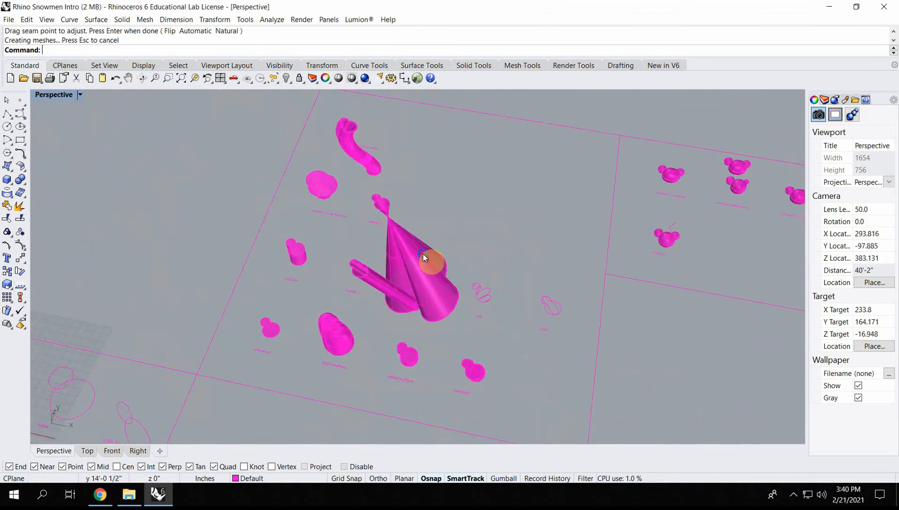
shift+right_drag(474, 302, 429, 258)
scroll(429, 257, up, 8)
right_drag(429, 224, 448, 271)
text(Loft)
key(Return)
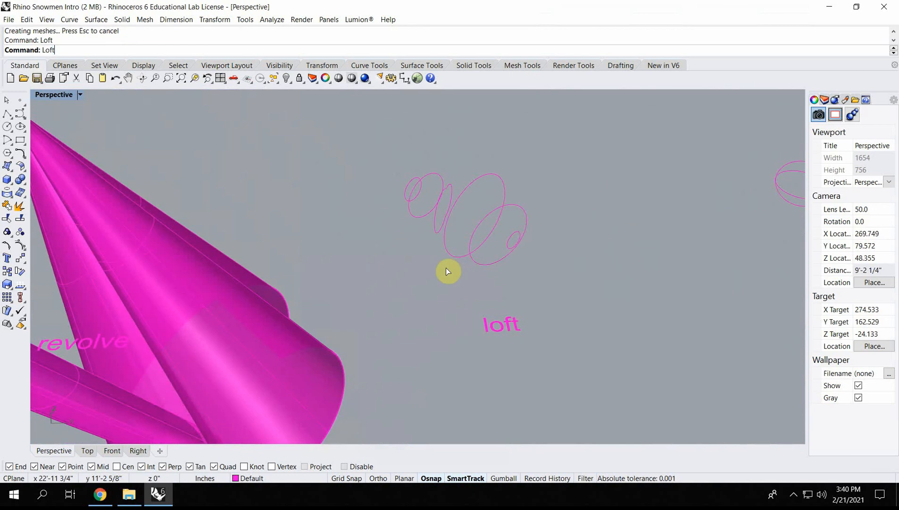
click(417, 191)
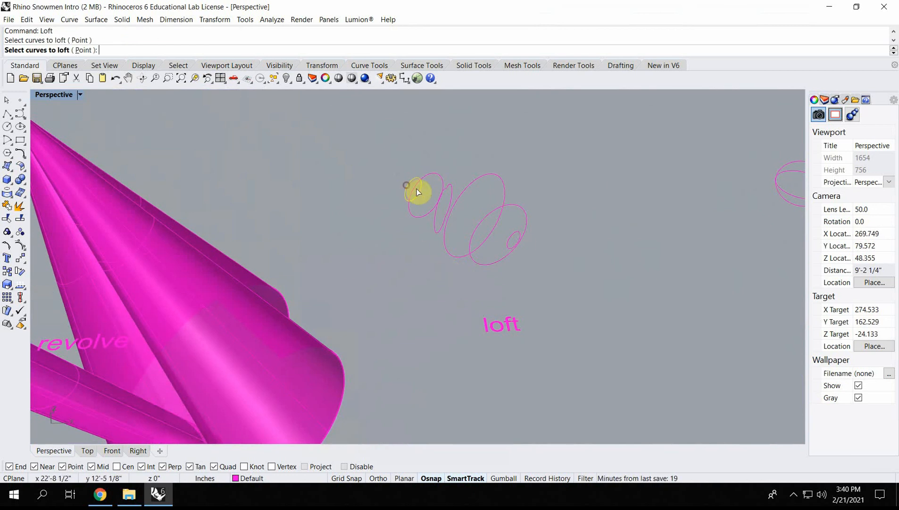
click(431, 176)
click(451, 184)
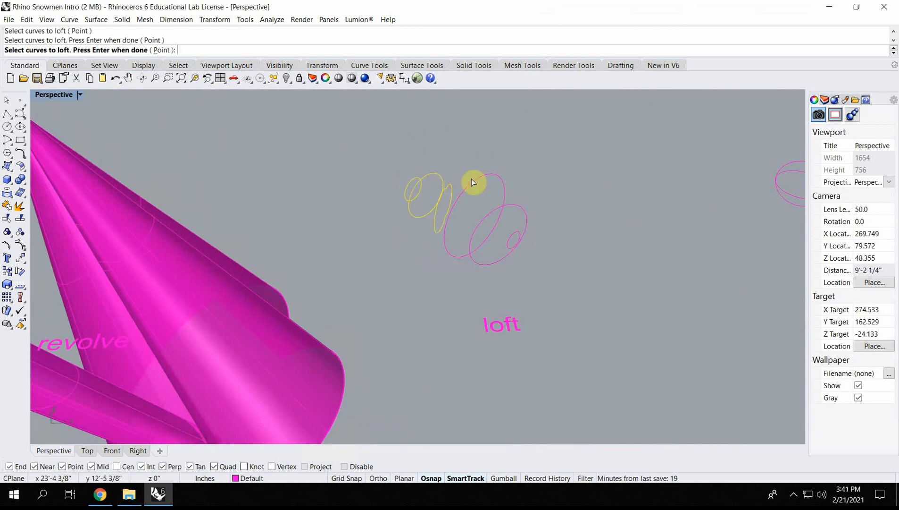
click(472, 180)
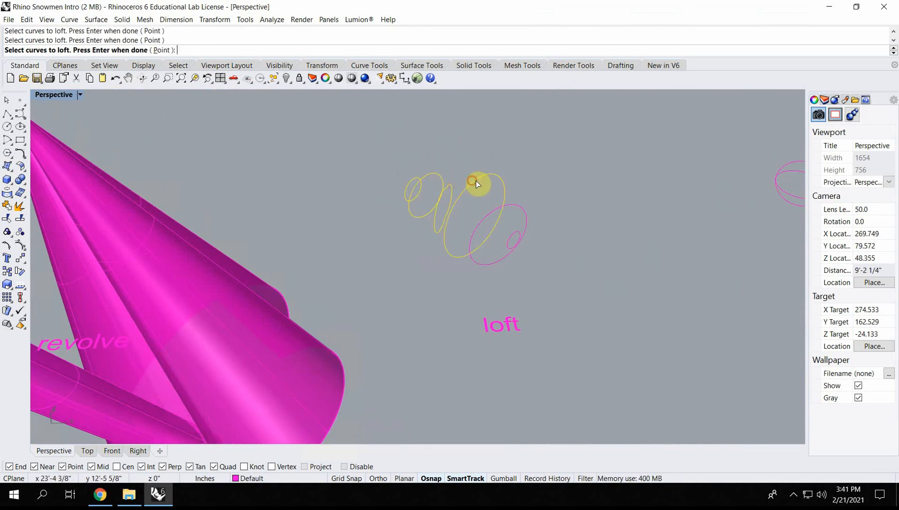
click(516, 234)
key(Return)
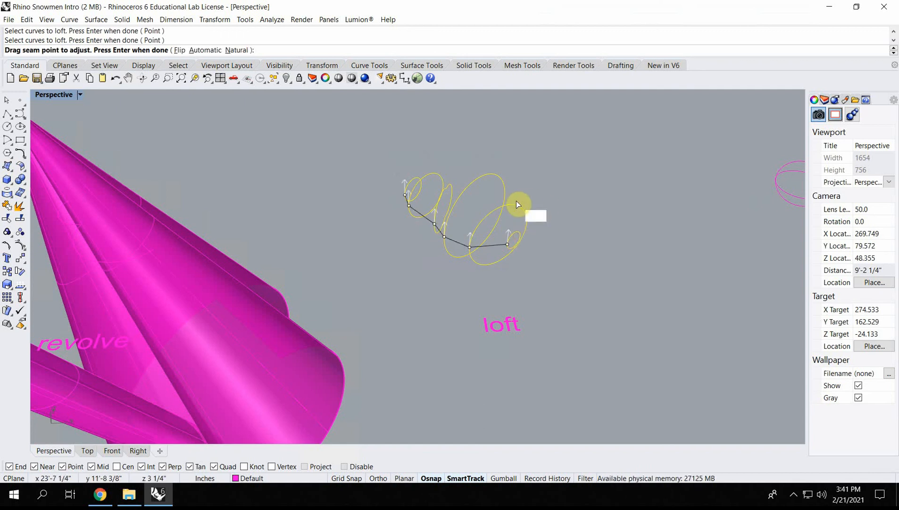
key(Return)
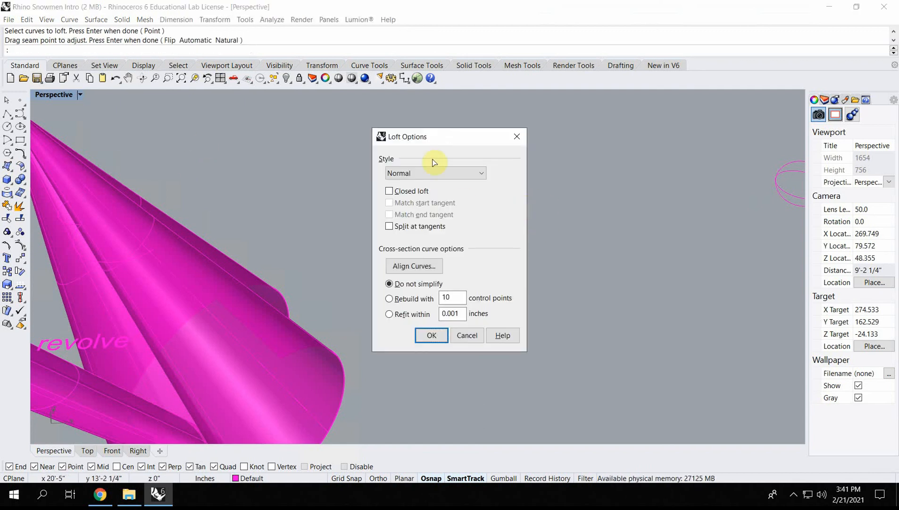
Create the loft with the Loose style and its cross sections rebuilt with 10 control points.
drag(401, 136, 169, 99)
right_drag(454, 233, 526, 249)
click(204, 135)
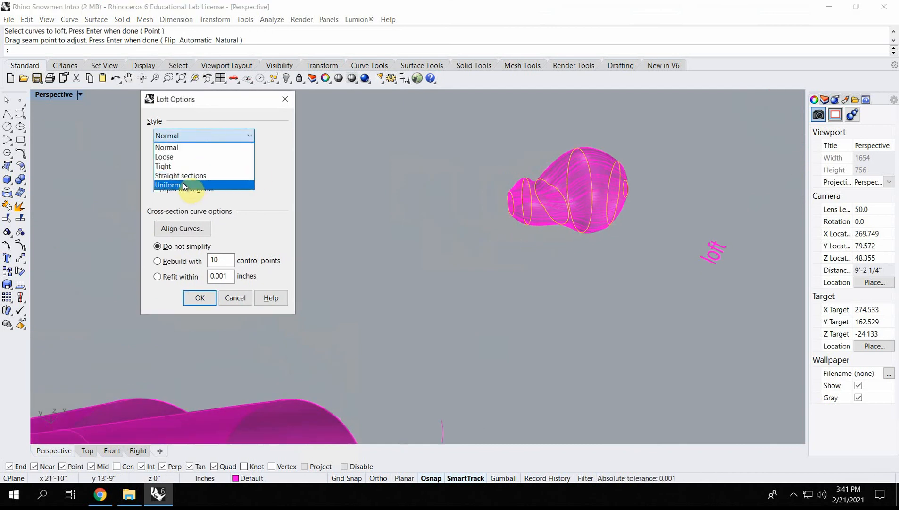
click(163, 166)
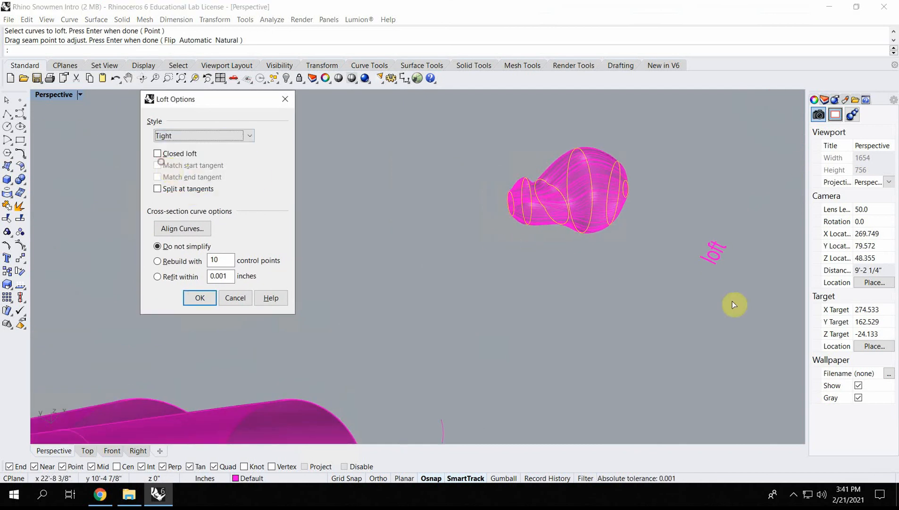
click(237, 135)
click(165, 156)
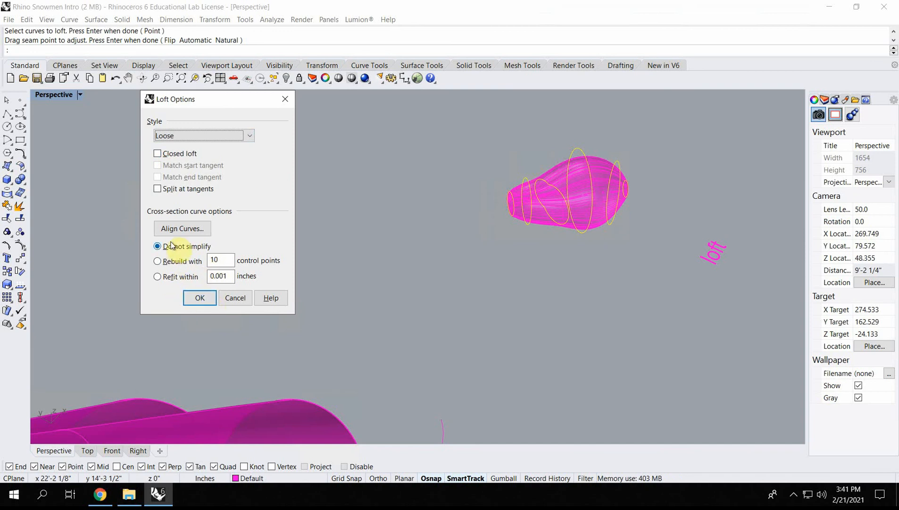
click(157, 261)
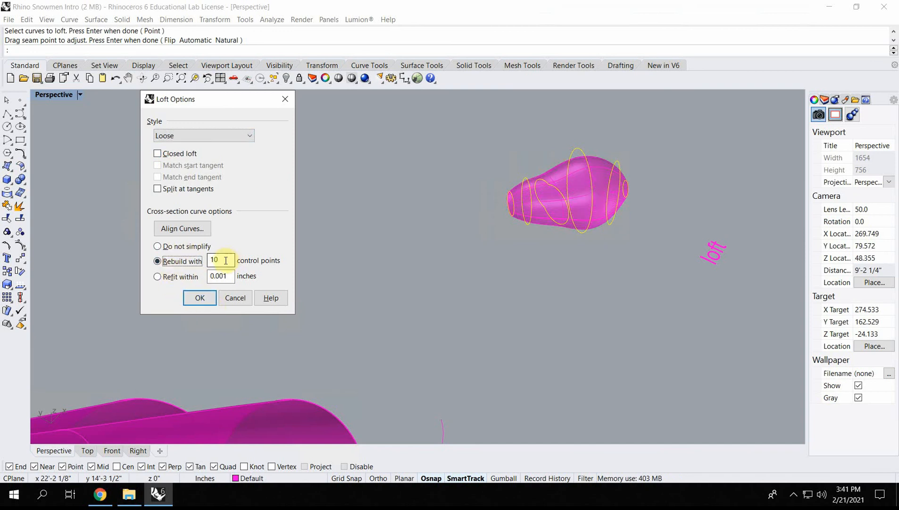
click(201, 300)
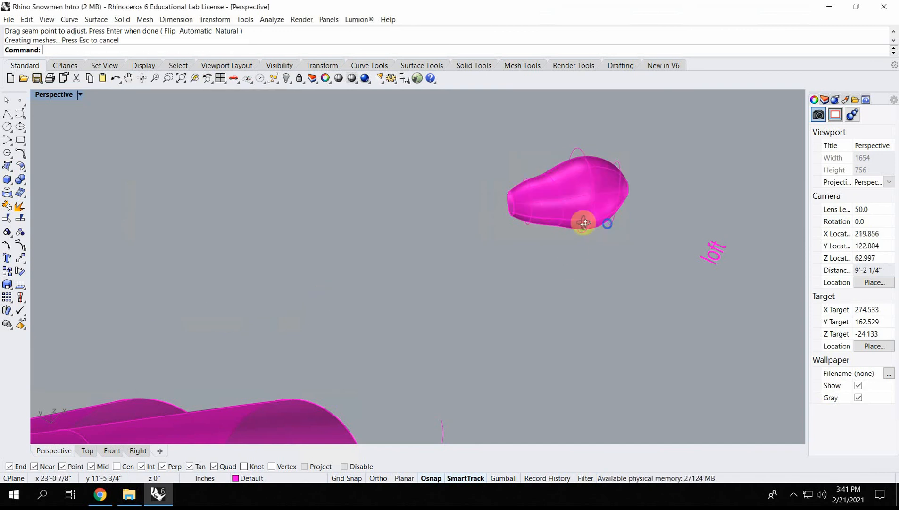
Pipe one of the two overlapping snowman outlines at the "pipe" label with a constant radius of about 3/8".
right_drag(584, 222, 382, 228)
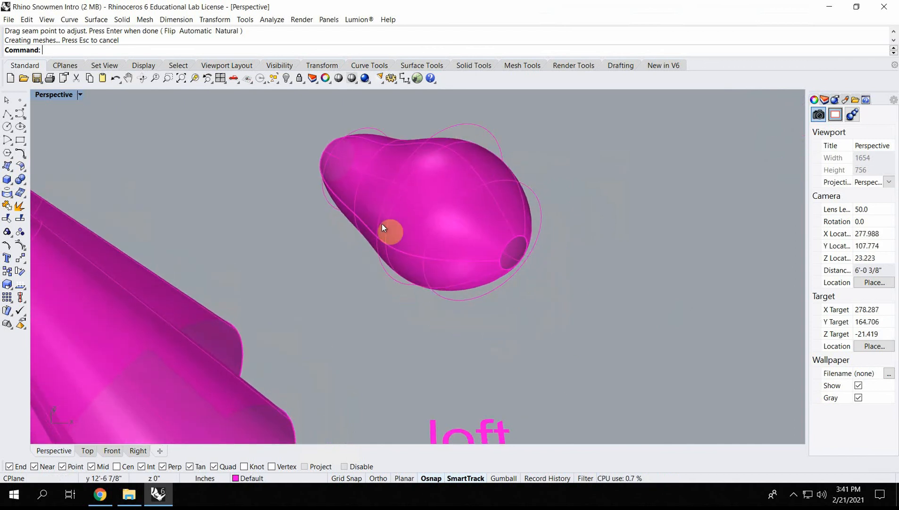
right_drag(478, 186, 446, 271)
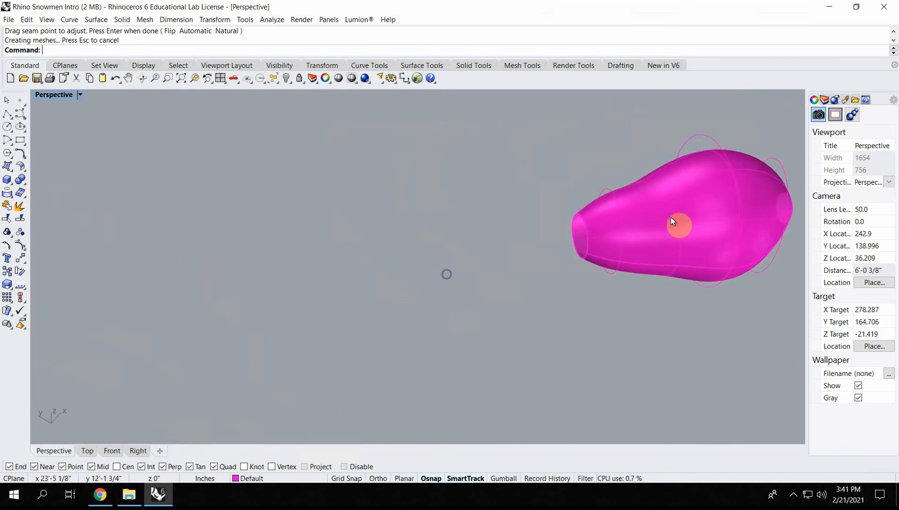
right_drag(679, 223, 431, 215)
scroll(429, 210, down, 15)
scroll(531, 212, up, 12)
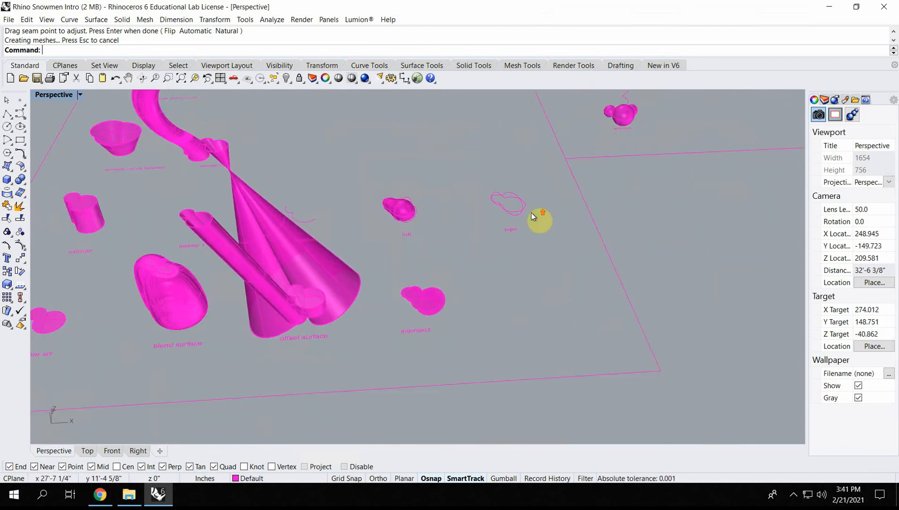
right_drag(486, 205, 465, 193)
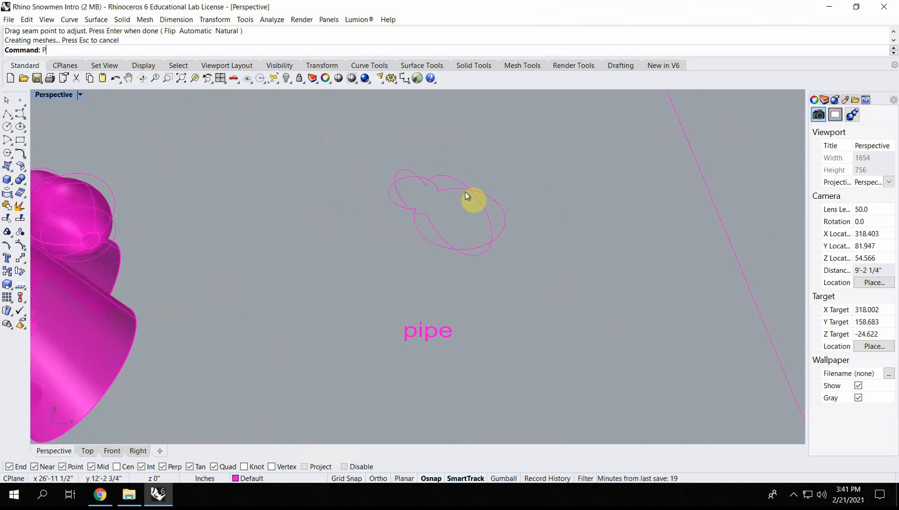
text(ipe)
key(Return)
scroll(390, 199, up, 3)
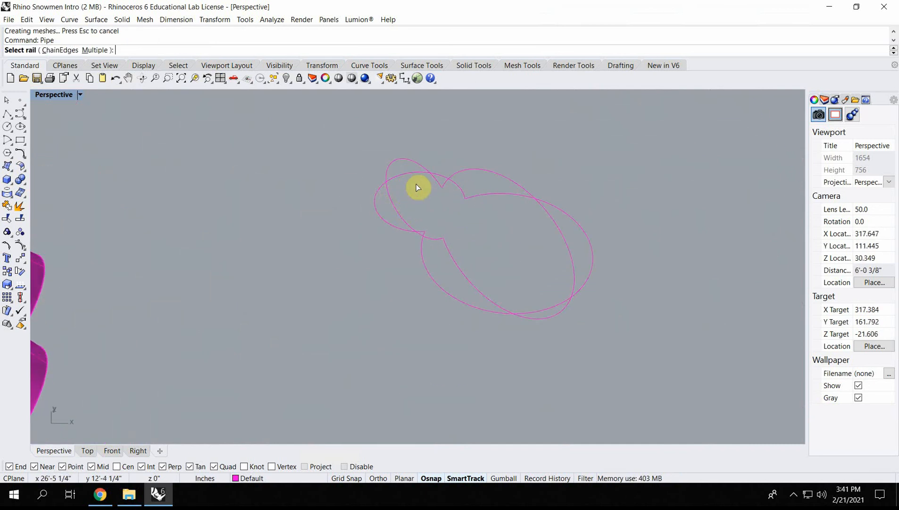
click(391, 201)
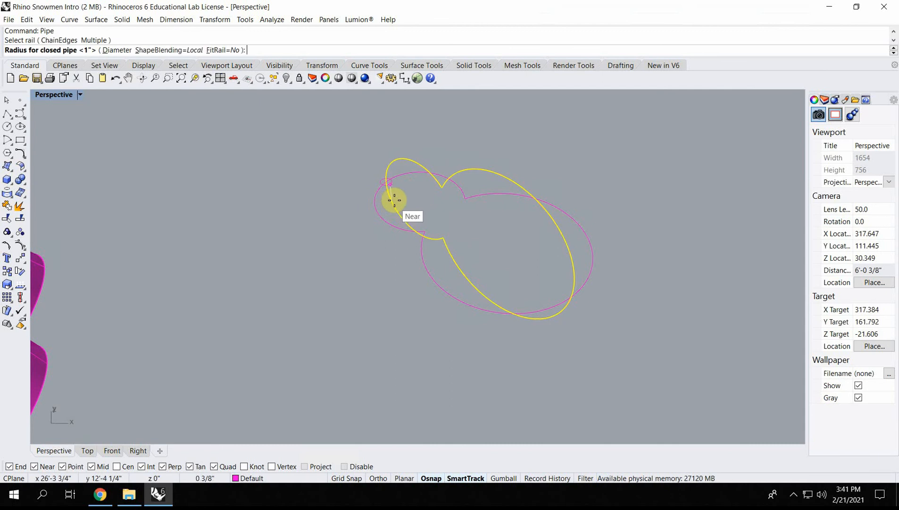
scroll(373, 189, up, 5)
click(341, 185)
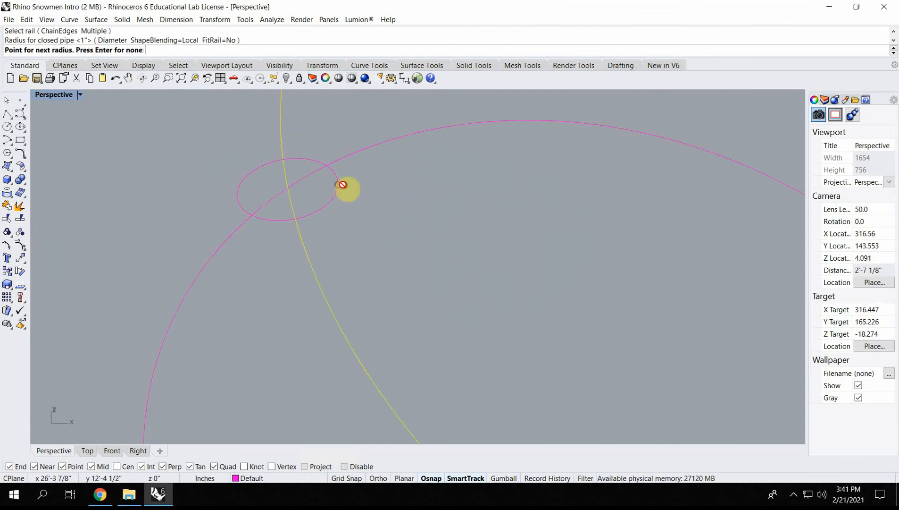
key(Return)
Start a Pipe along the other snowman outline with a start radius of about 3/4" and a radius of about 2 3/8" on the body near the neck.
scroll(375, 185, down, 10)
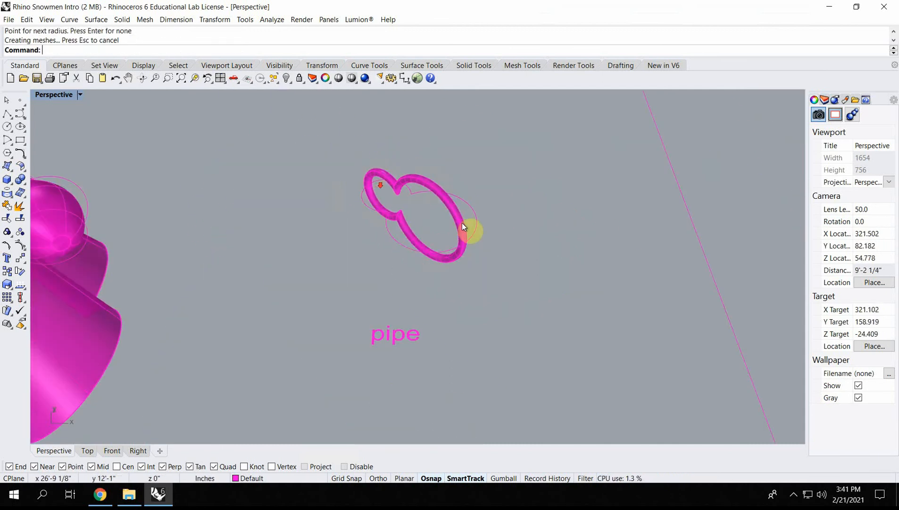
scroll(473, 201, up, 6)
click(442, 216)
key(Return)
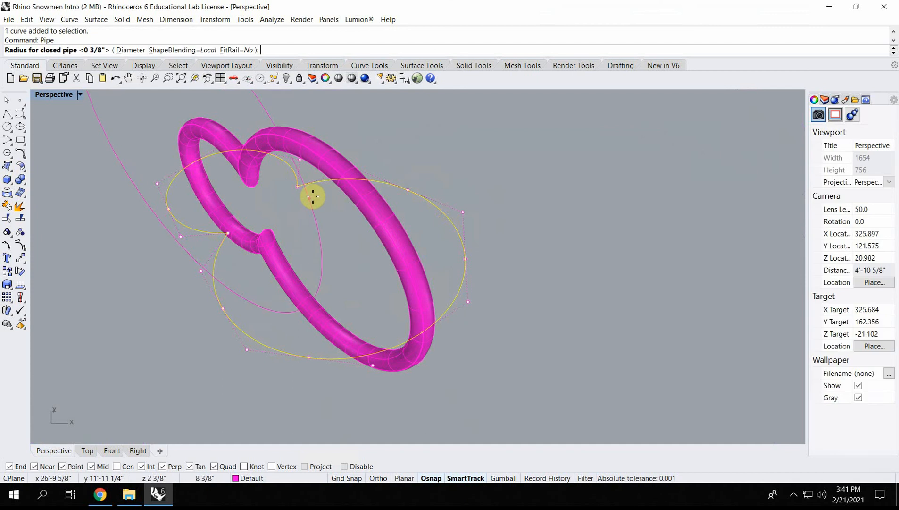
scroll(201, 181, up, 5)
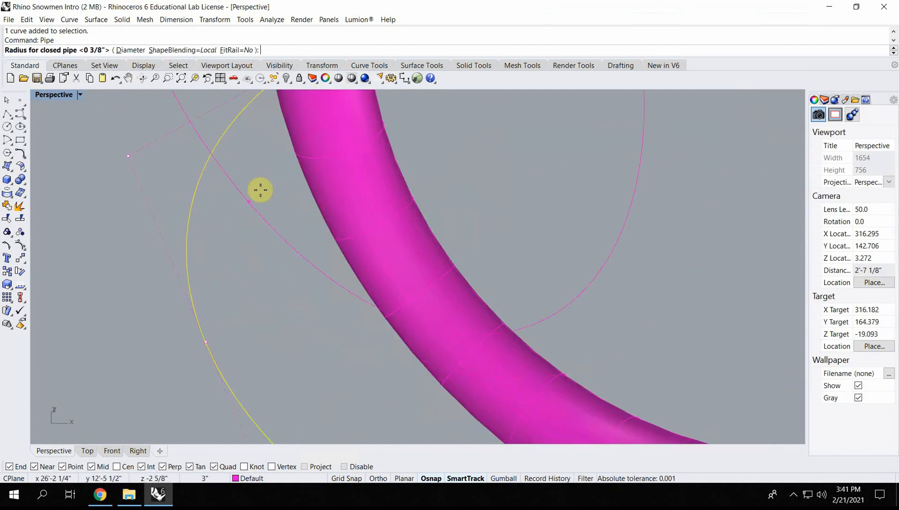
scroll(405, 109, down, 4)
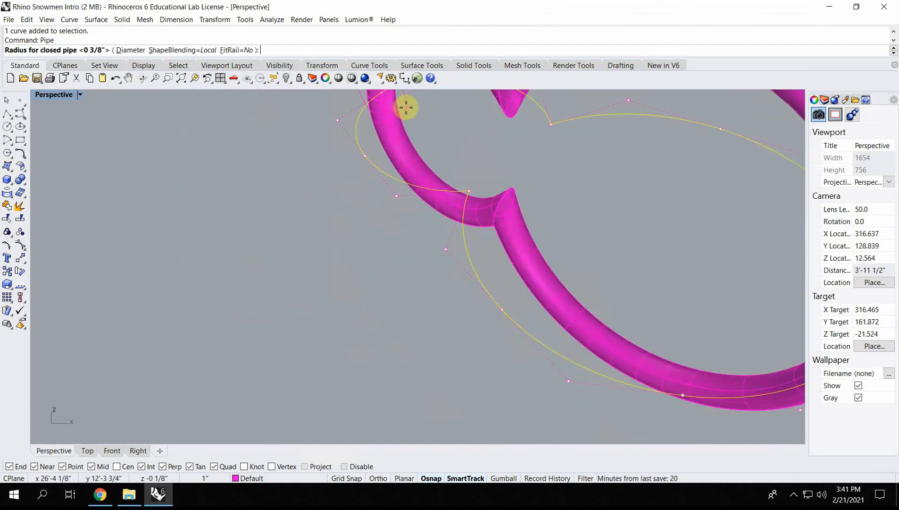
key(Return)
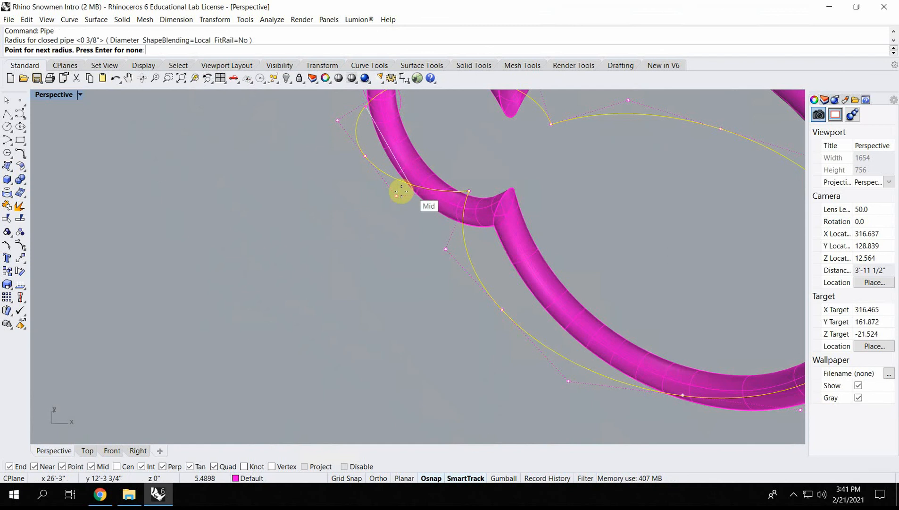
click(599, 114)
click(625, 195)
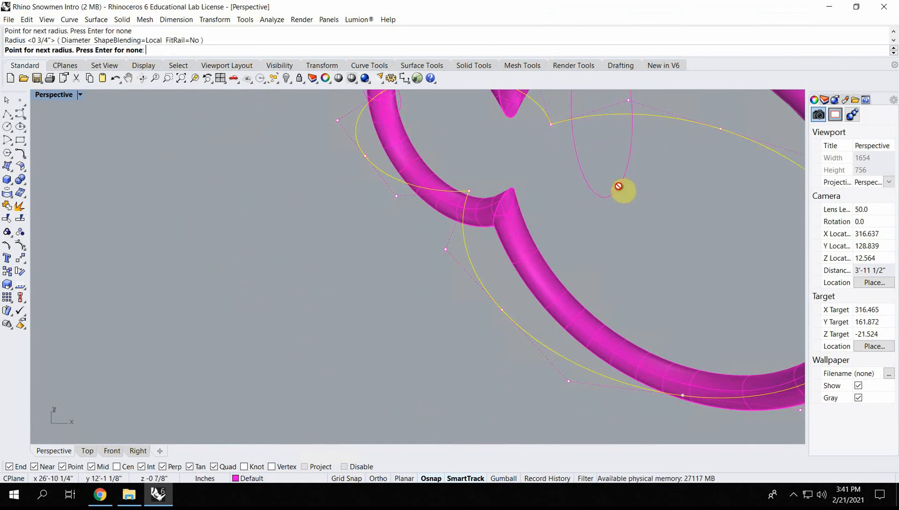
Add another, smaller pipe radius on the body beside the neck and finish the variable-radius pipe.
scroll(768, 154, down, 3)
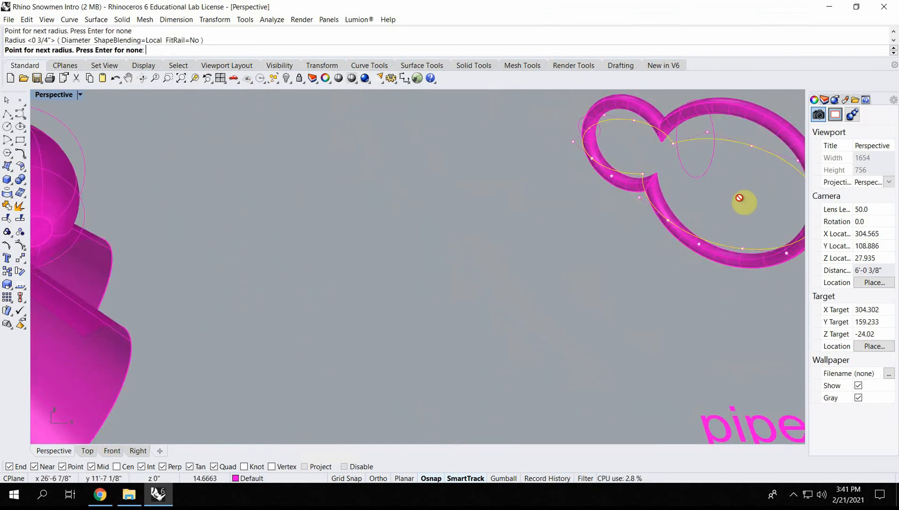
right_drag(737, 196, 618, 207)
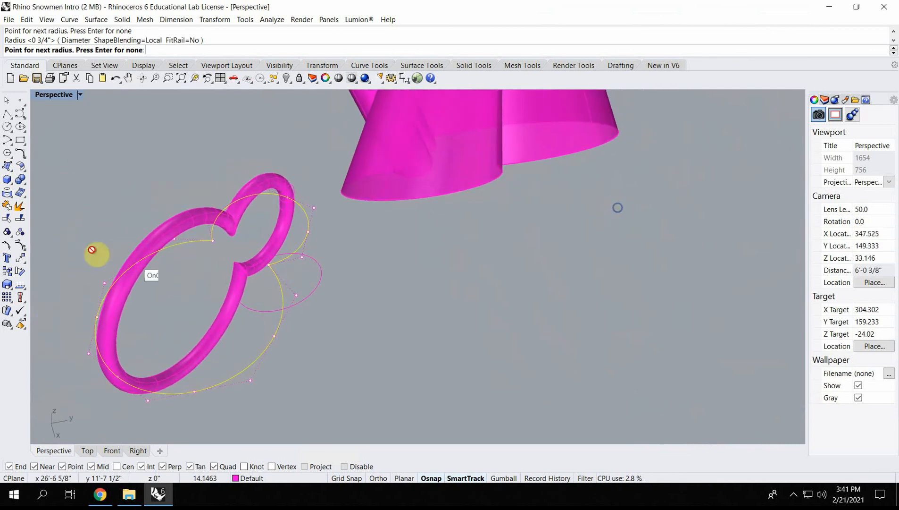
click(190, 246)
scroll(189, 247, up, 5)
click(190, 250)
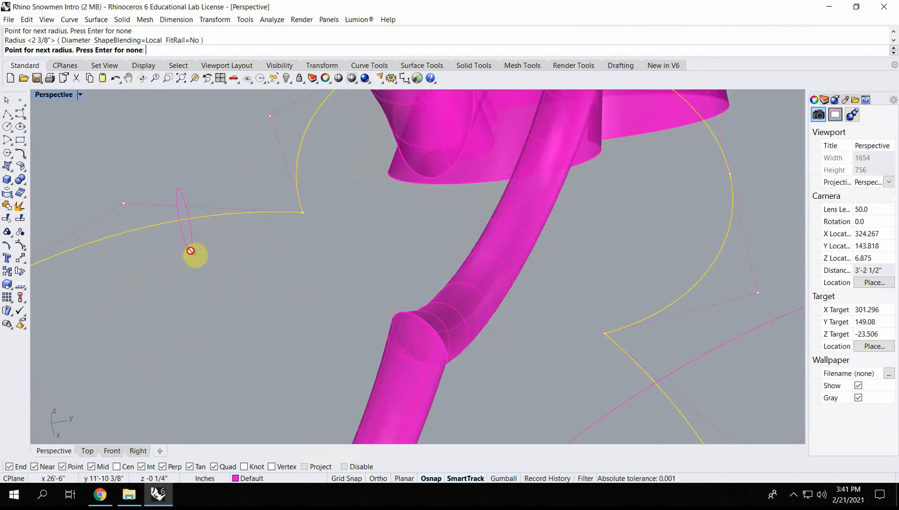
key(Return)
Examine the variable-radius pipe's shape up close from several angles and deselect its rail curve.
scroll(193, 250, down, 5)
right_drag(314, 249, 334, 234)
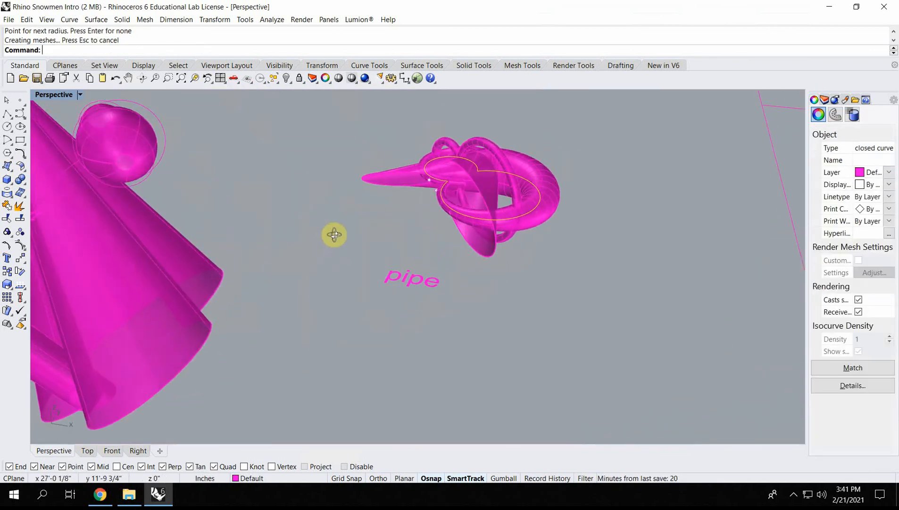
scroll(529, 178, up, 5)
right_drag(532, 181, 433, 276)
scroll(433, 276, up, 2)
scroll(425, 271, up, 3)
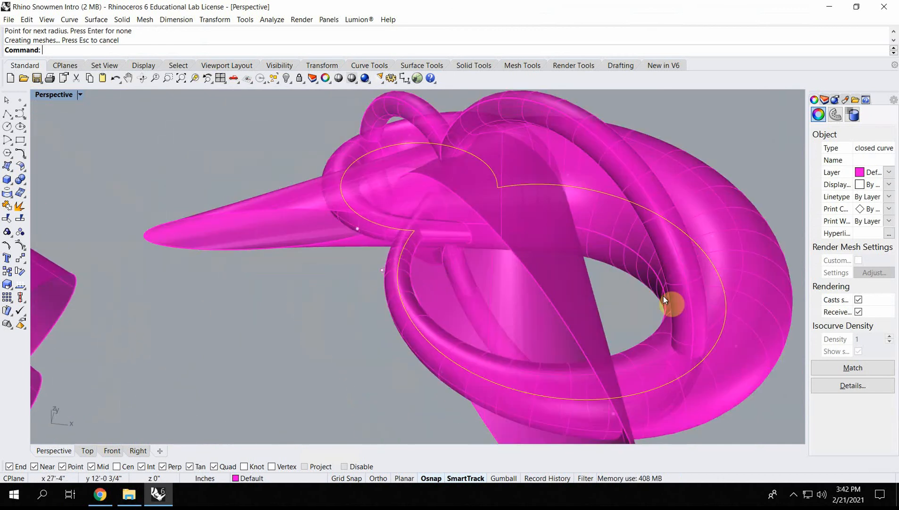
scroll(212, 248, down, 7)
click(252, 329)
scroll(401, 264, down, 7)
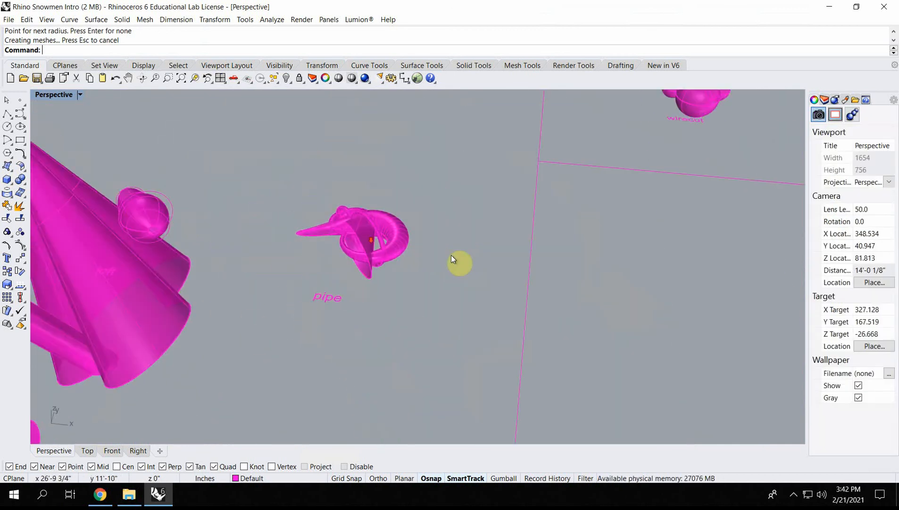
Revolve the open half-snowman profile curve 180 degrees from a start angle of 0 about the axis through its two endpoints.
shift+right_drag(468, 259, 381, 279)
shift+right_drag(424, 216, 346, 349)
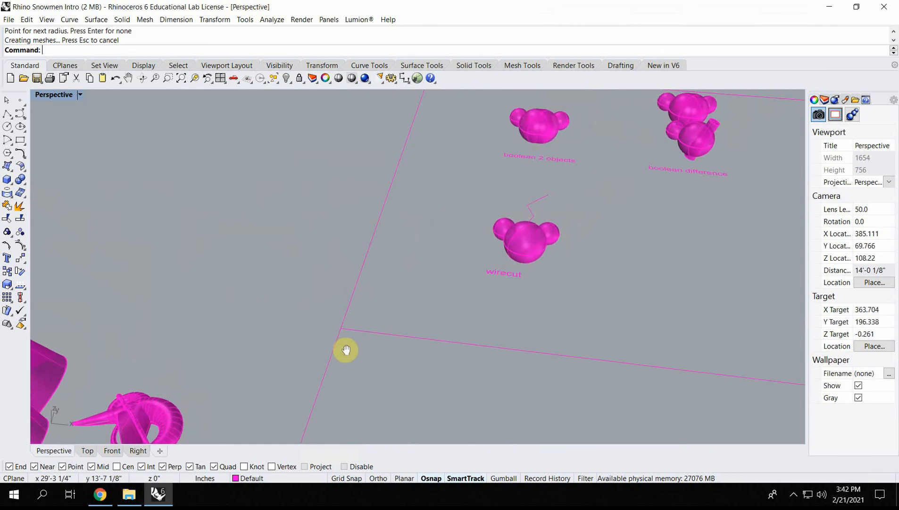
scroll(476, 257, down, 10)
right_drag(400, 243, 318, 268)
scroll(307, 174, up, 6)
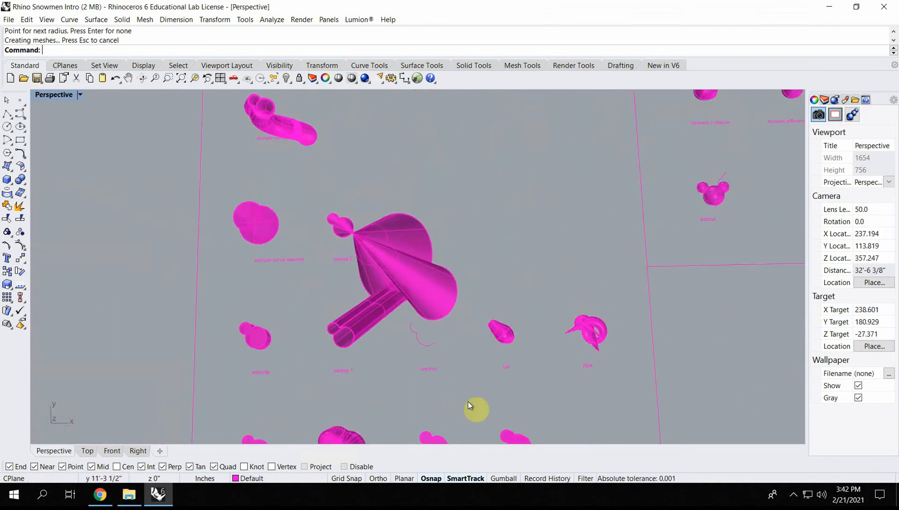
scroll(427, 359, up, 6)
right_drag(427, 360, 526, 335)
scroll(483, 296, up, 4)
right_drag(526, 335, 504, 355)
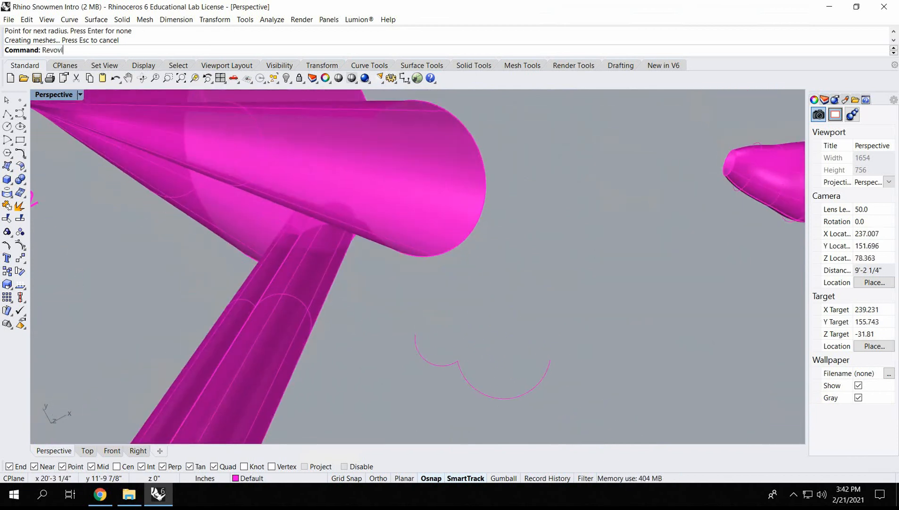
key(BackSpace)
key(BackSpace)
text(lve)
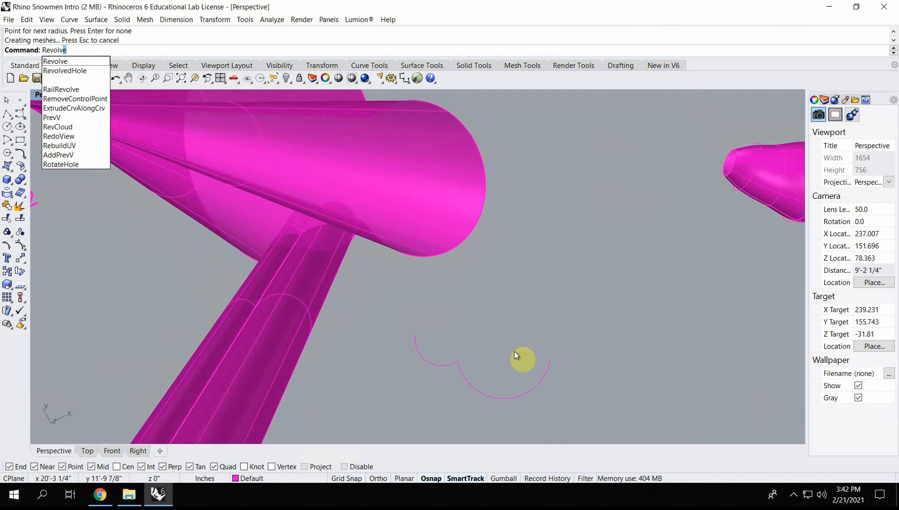
key(Return)
click(440, 366)
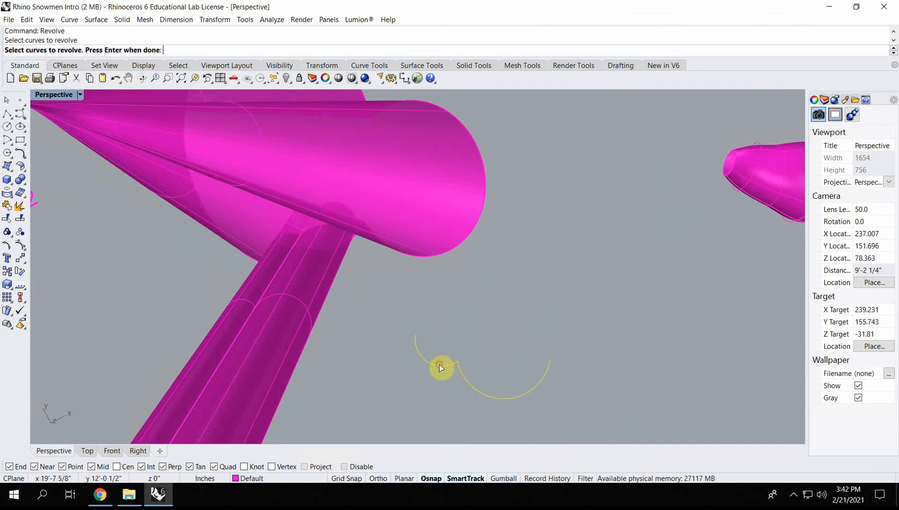
key(Return)
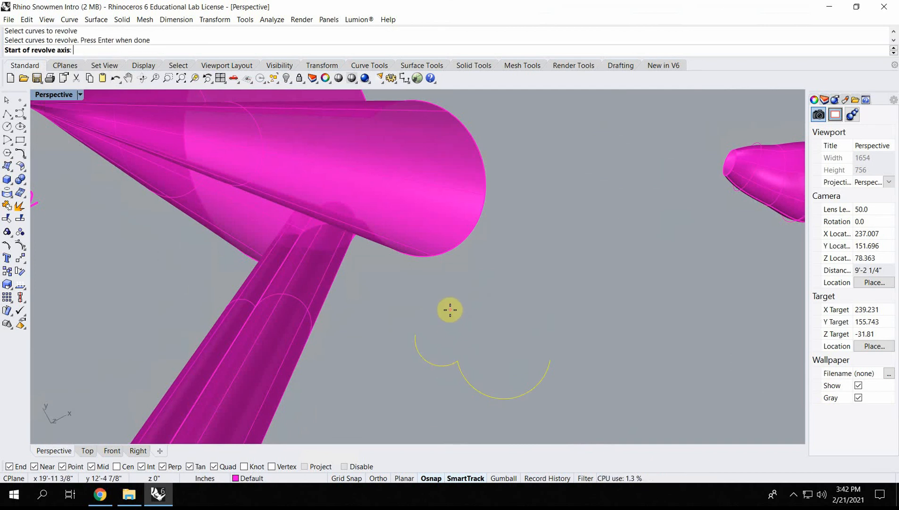
click(419, 330)
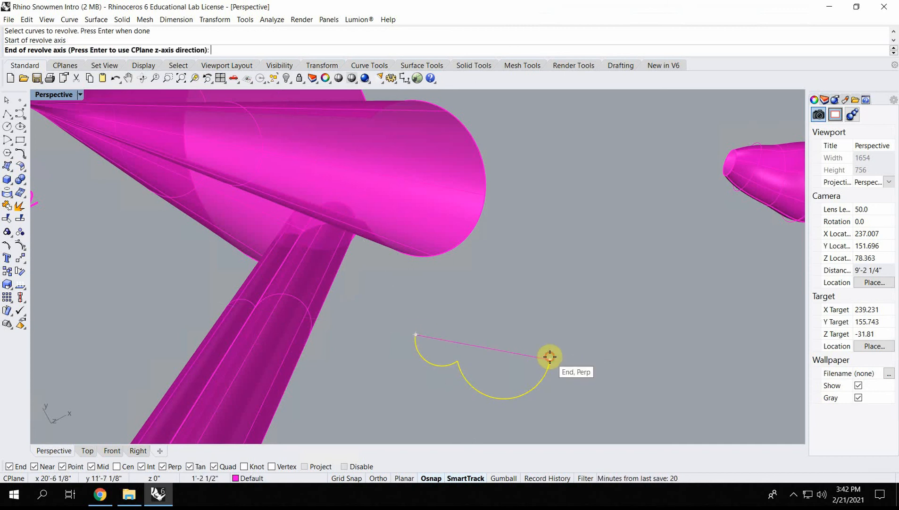
click(550, 360)
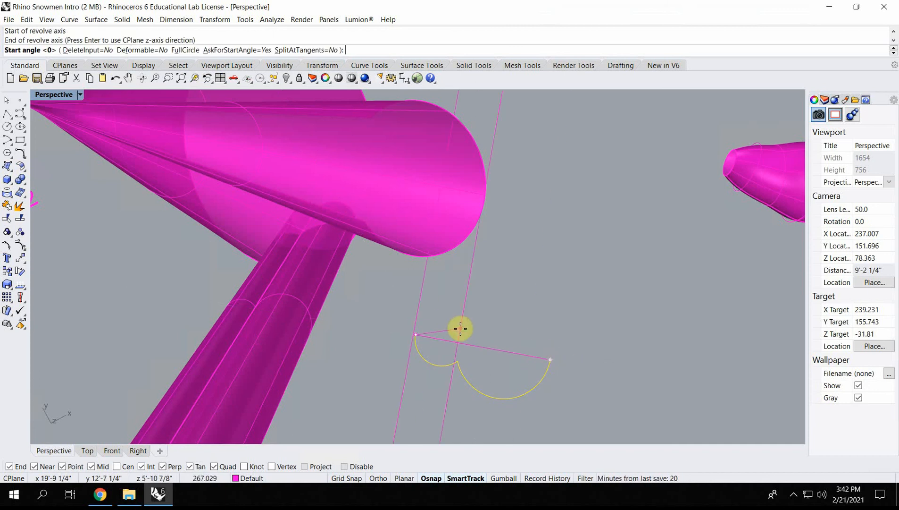
key(Return)
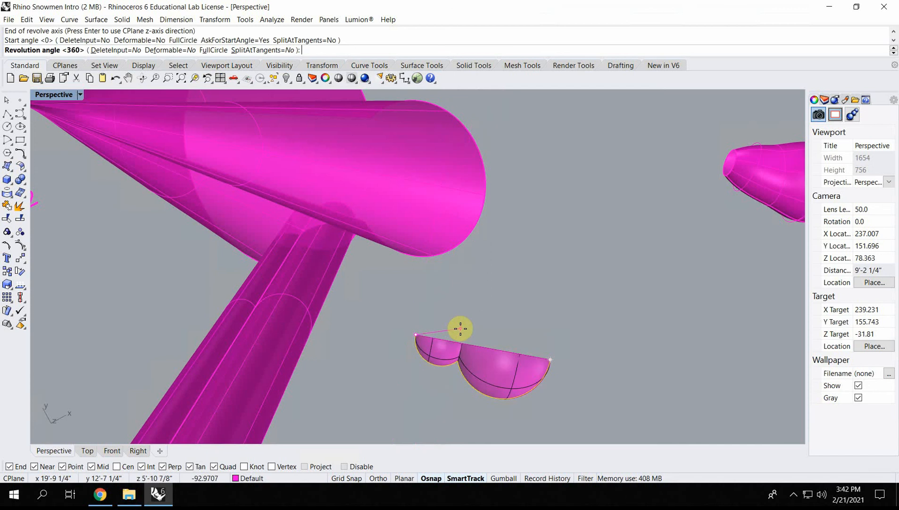
text(180)
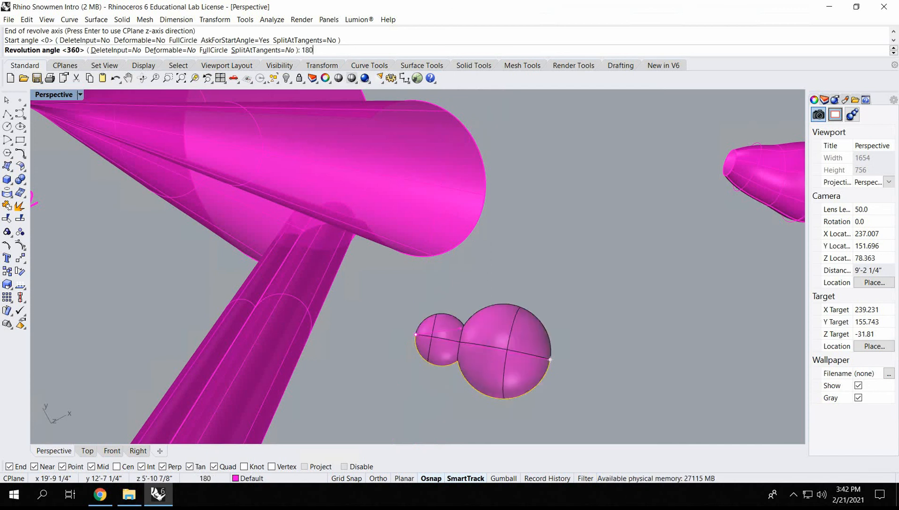
key(Return)
Review the extruded, swept, blended and offset snowman forms from several angles, and select the intersection line at the "intersect" label.
right_drag(460, 328, 546, 161)
right_drag(452, 175, 508, 262)
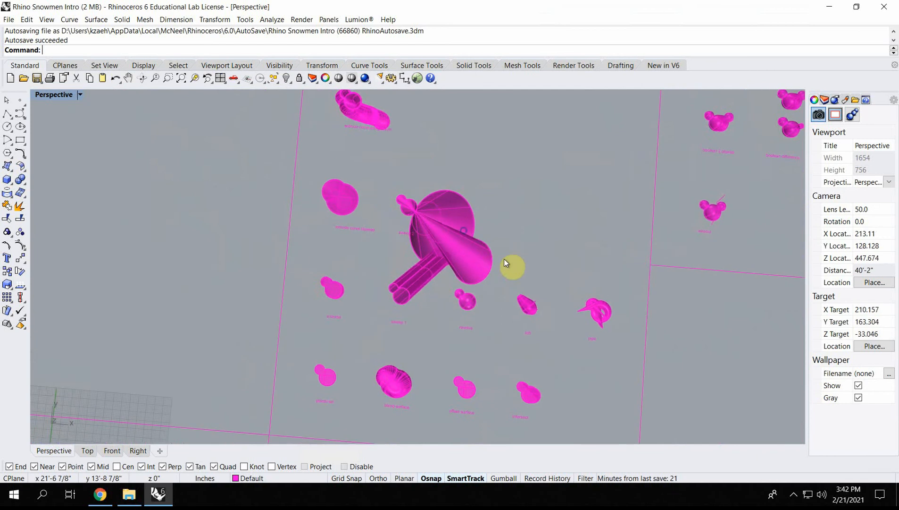
shift+right_drag(428, 206, 506, 316)
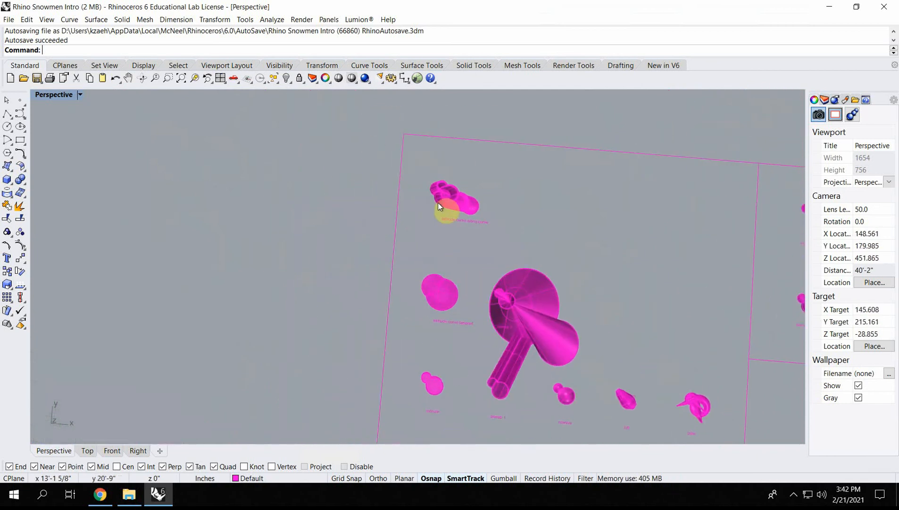
scroll(440, 202, up, 10)
scroll(507, 230, up, 6)
scroll(506, 203, down, 6)
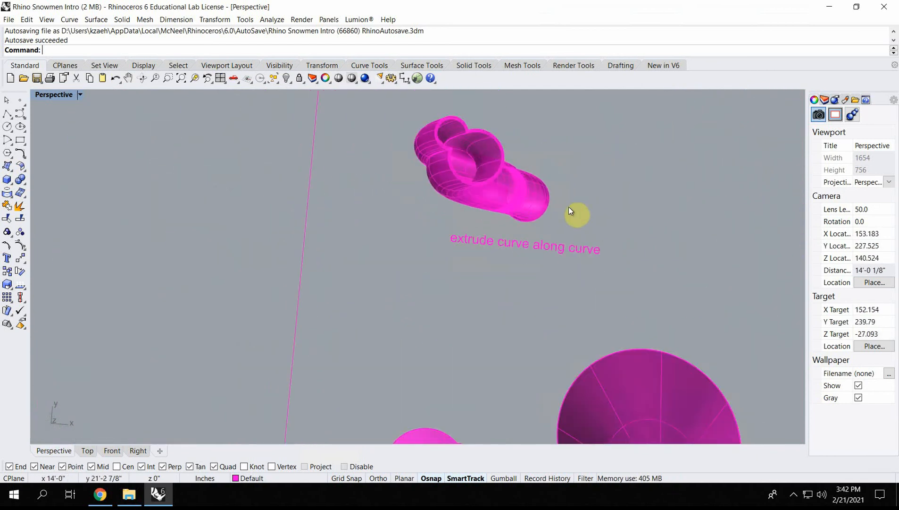
right_drag(569, 211, 327, 295)
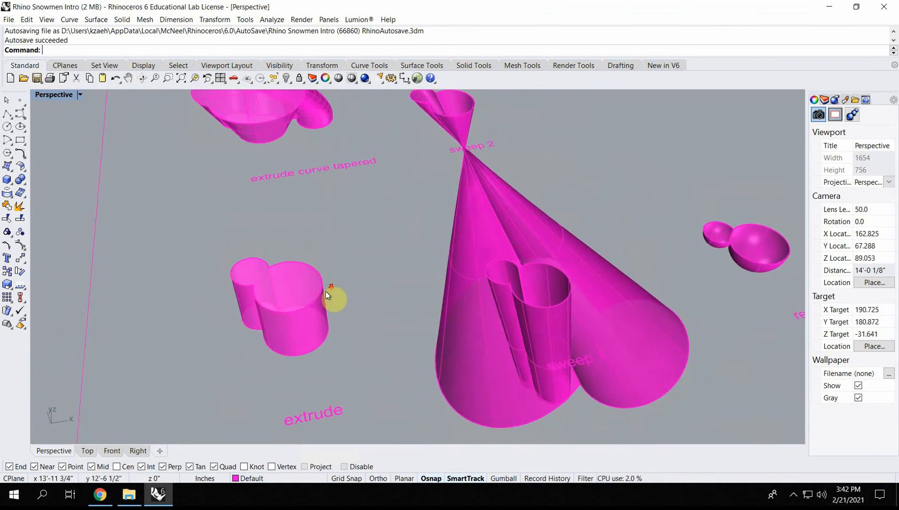
scroll(328, 295, down, 5)
right_drag(465, 332, 450, 376)
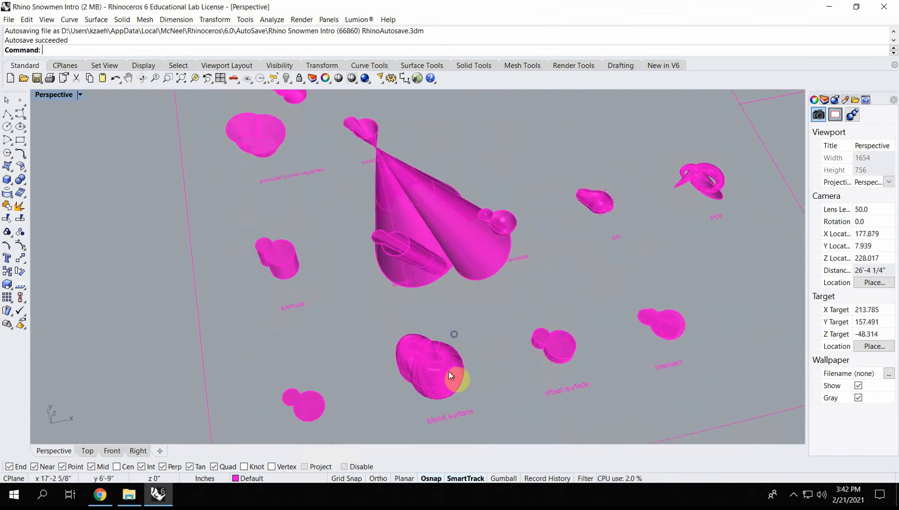
scroll(683, 327, up, 5)
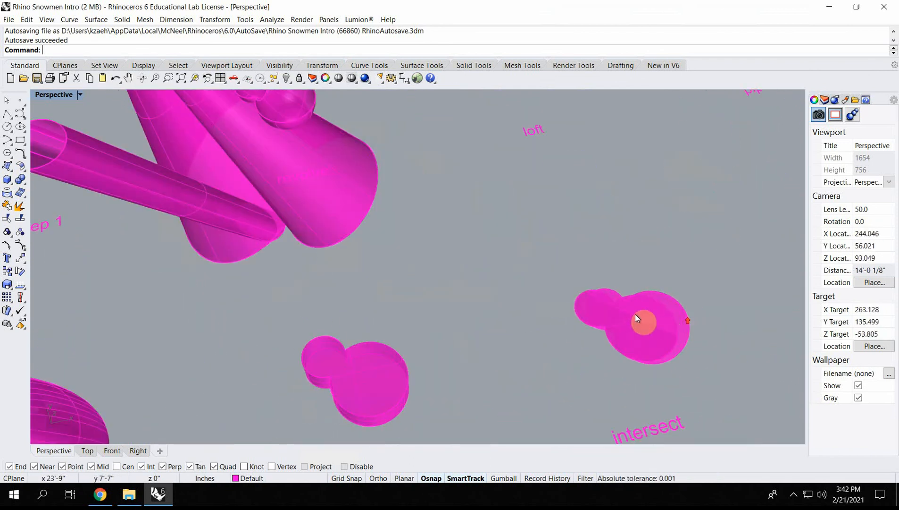
click(634, 317)
click(669, 332)
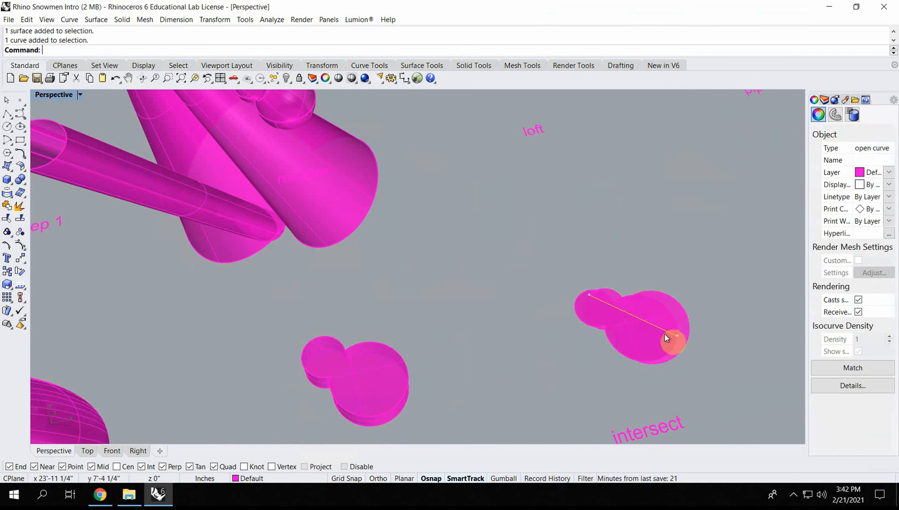
scroll(514, 298, down, 5)
right_drag(514, 297, 289, 190)
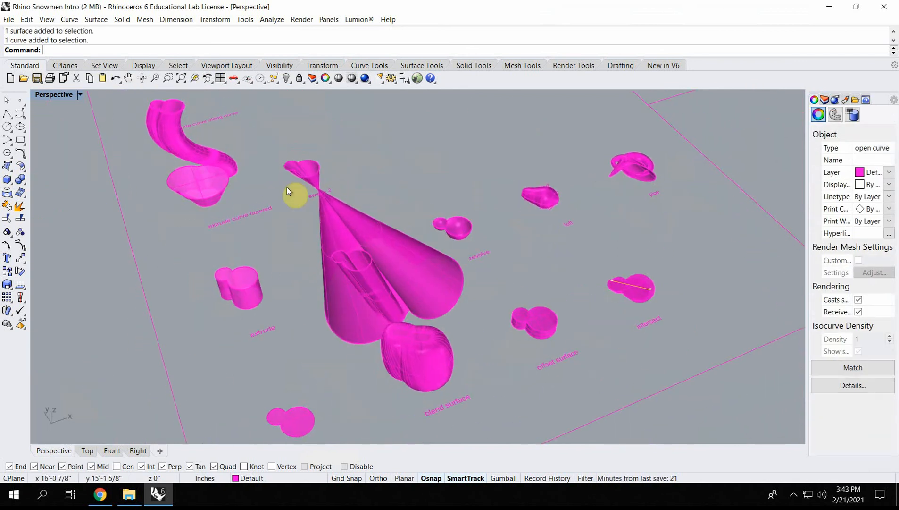
Delete the wide cone-shaped polysurface that crosses the two pipes at the "pipe" label.
scroll(462, 224, up, 8)
shift+right_drag(514, 217, 307, 265)
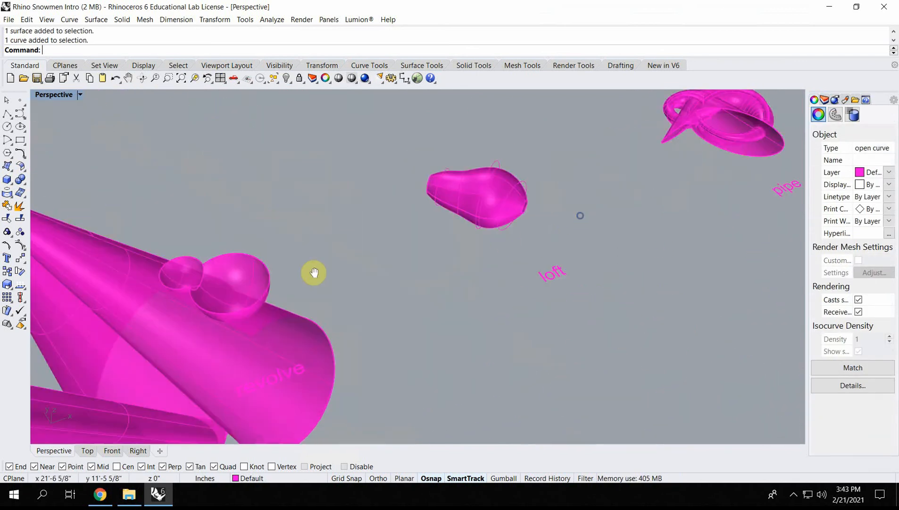
shift+right_drag(580, 215, 358, 255)
scroll(494, 154, up, 3)
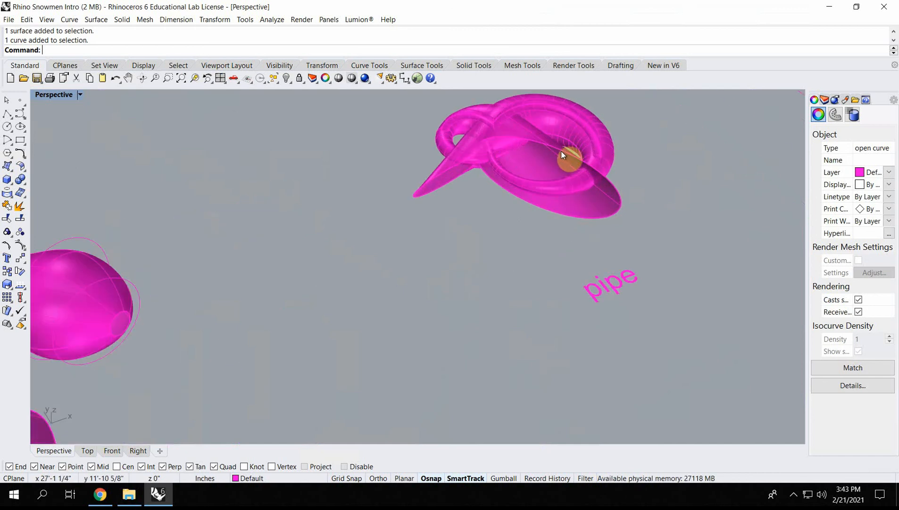
click(561, 154)
key(Delete)
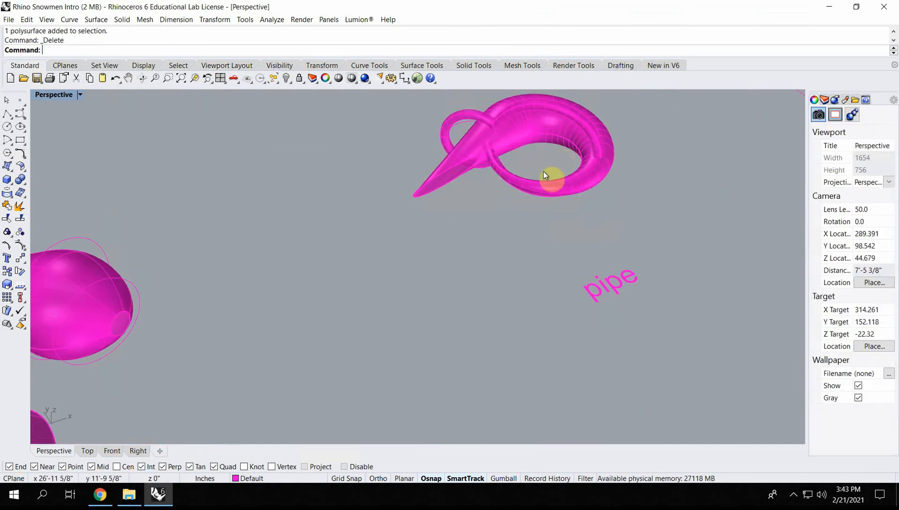
Look over the remaining pipes and the boolean section, ending at the pair of solids labelled "boolean 2 objects".
right_drag(525, 212, 522, 218)
scroll(451, 253, down, 10)
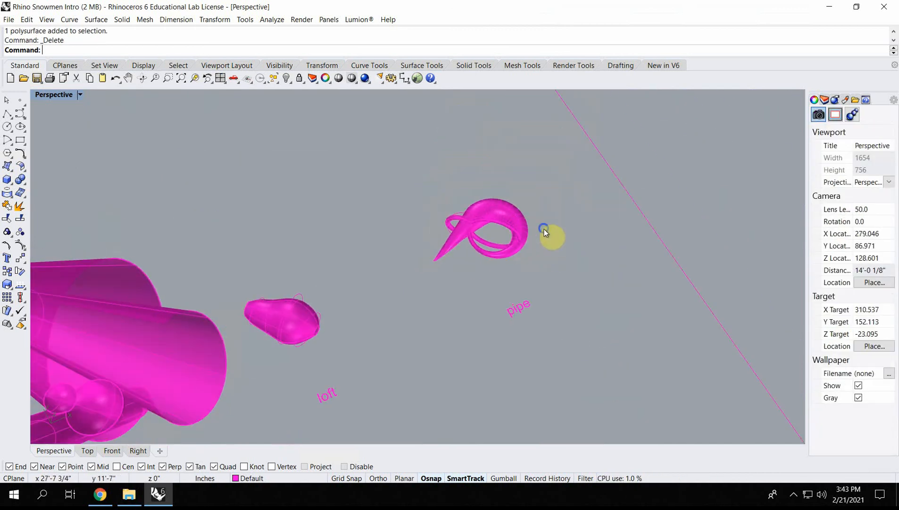
shift+right_drag(591, 239, 412, 327)
scroll(389, 246, up, 10)
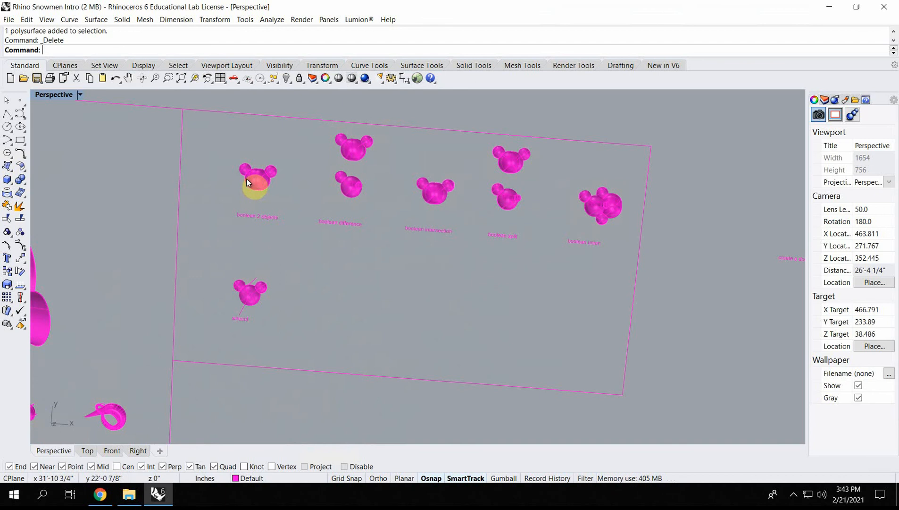
scroll(259, 165, up, 5)
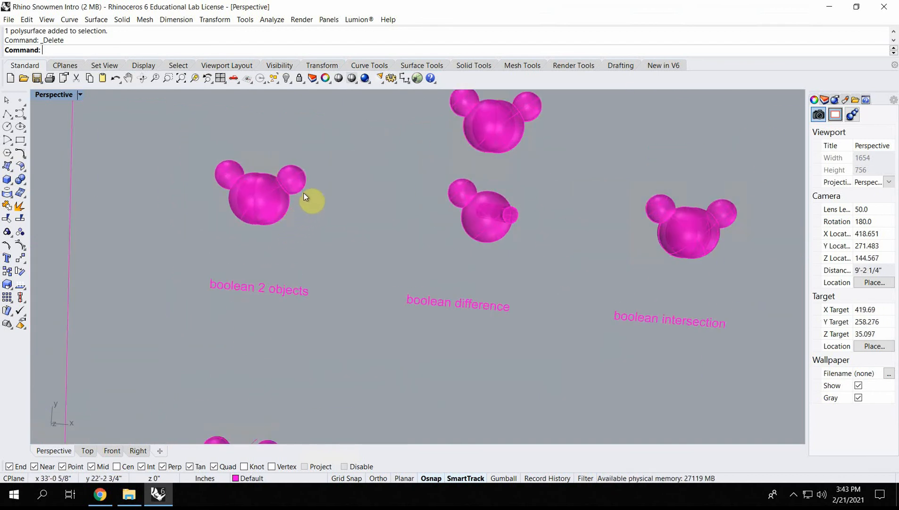
right_drag(303, 225, 356, 237)
shift+right_drag(284, 327, 381, 257)
scroll(320, 274, up, 5)
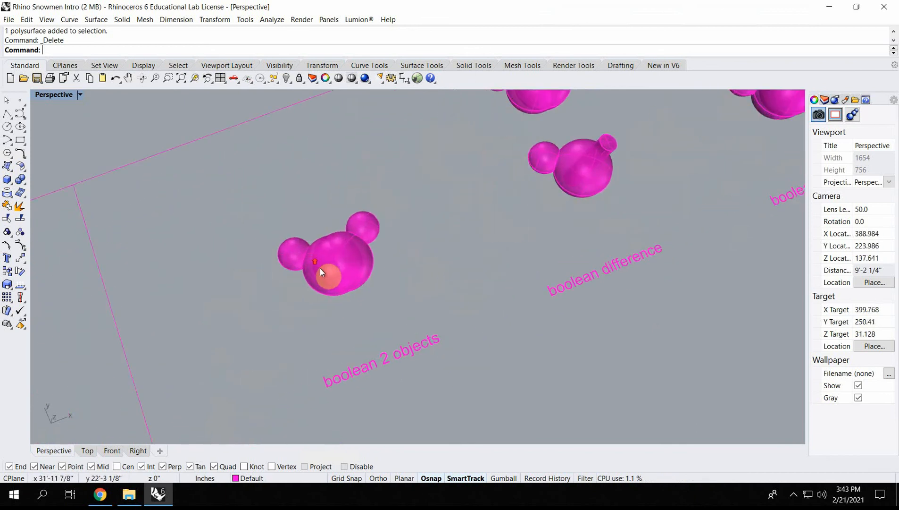
Select the first snowman solid of the "boolean 2 objects" pair and zoom to it to examine its overlap.
click(313, 280)
scroll(352, 294, down, 5)
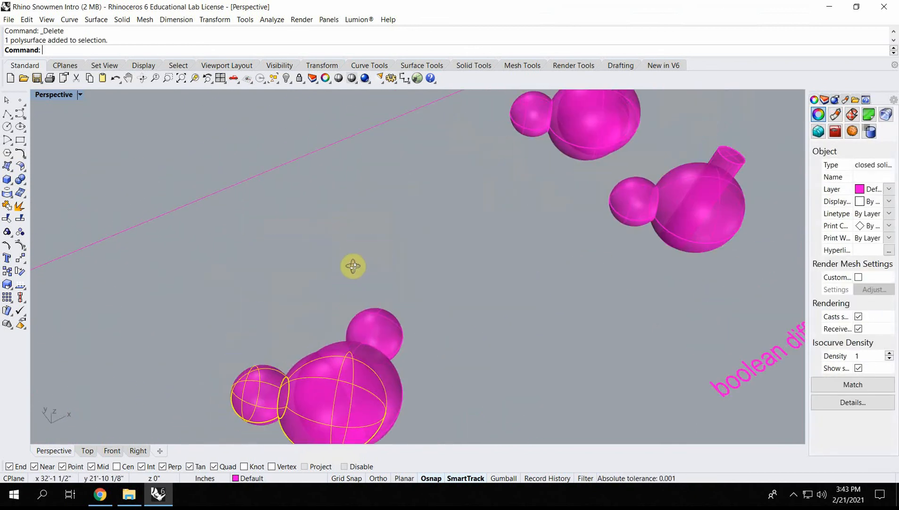
text(Z)
key(Return)
text(s)
key(Return)
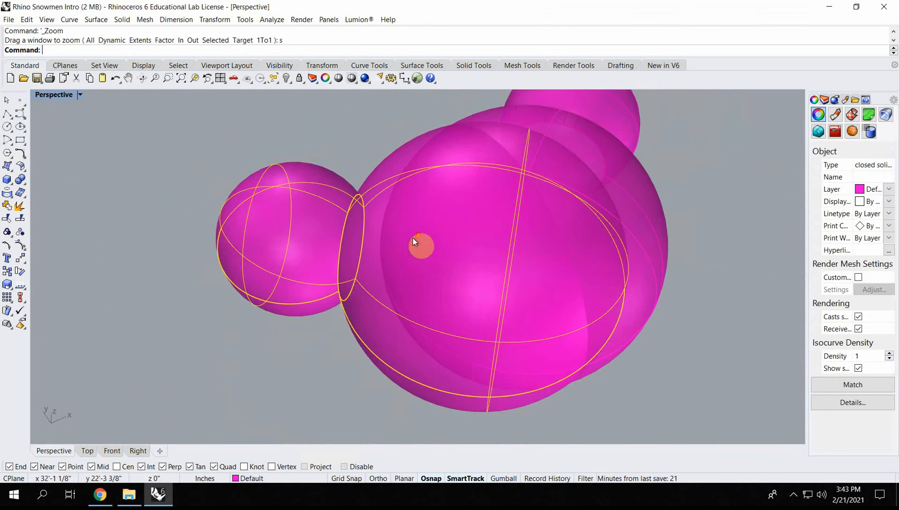
scroll(414, 238, down, 8)
right_drag(443, 245, 389, 240)
Select each of the two overlapping snowman solids to check that they are separate, and clear the selection.
click(493, 213)
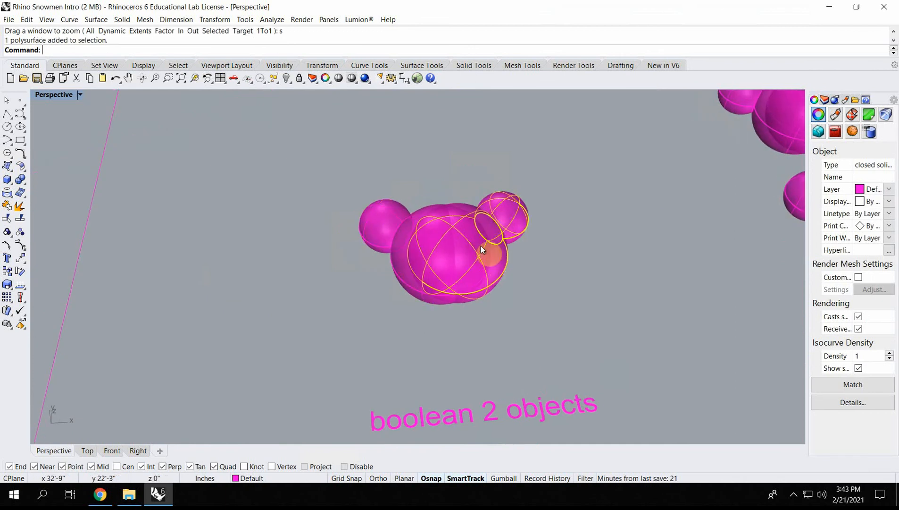
right_drag(524, 282, 582, 257)
right_drag(408, 240, 412, 278)
scroll(446, 186, up, 4)
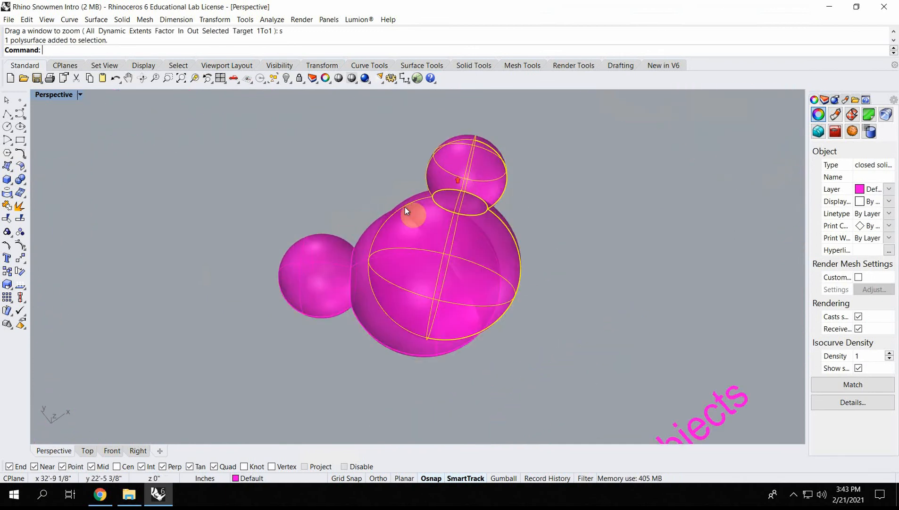
click(386, 225)
click(446, 178)
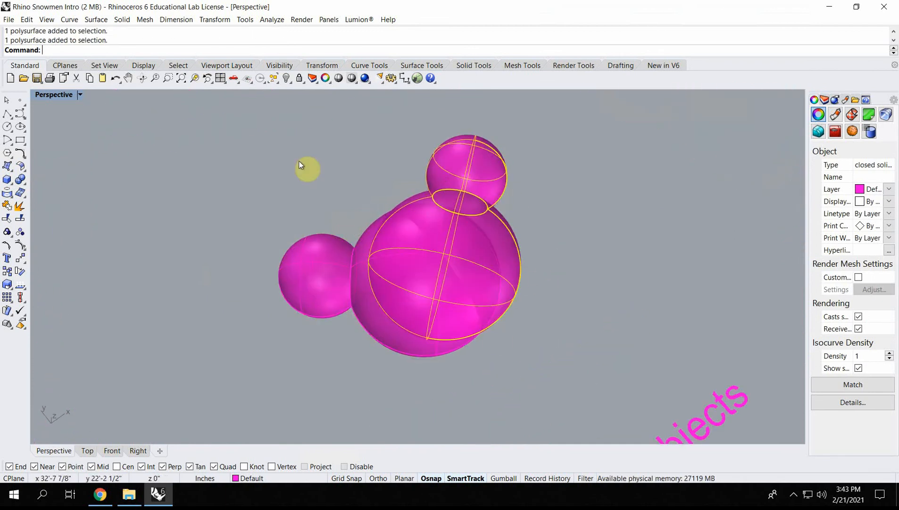
click(585, 262)
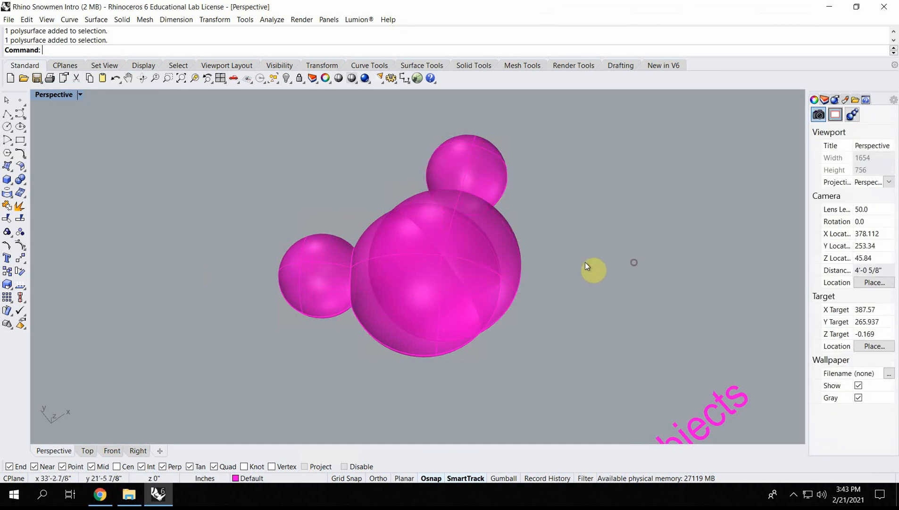
Run Boolean2Objects on the two overlapping snowman solids with DeleteInput=Yes and accept the Union result.
key(Return)
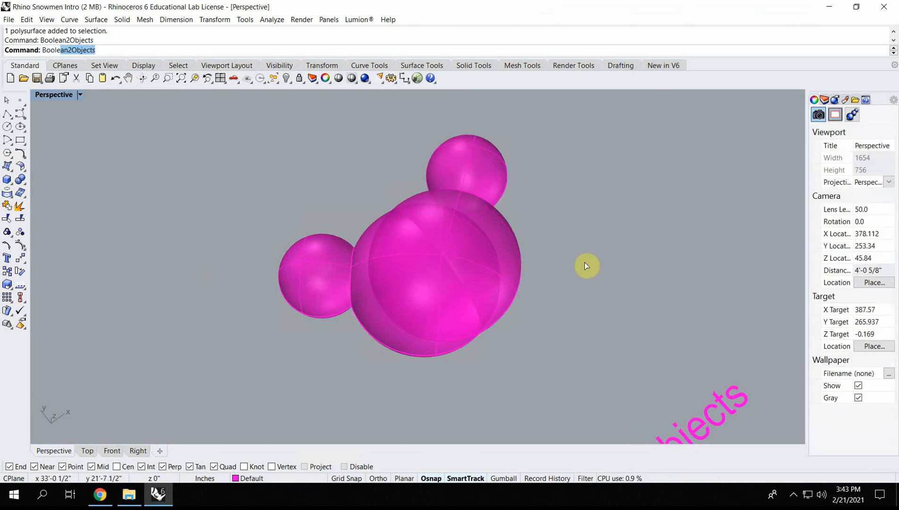
scroll(387, 204, down, 3)
click(348, 227)
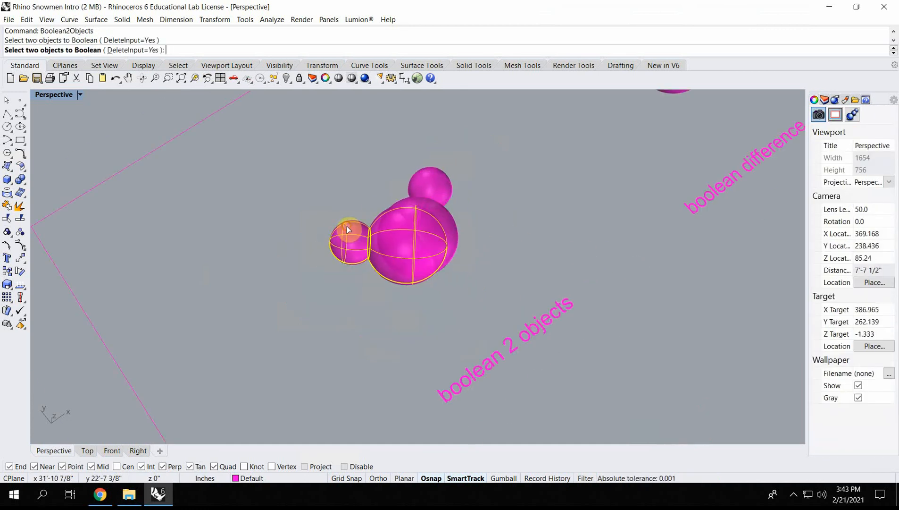
click(435, 184)
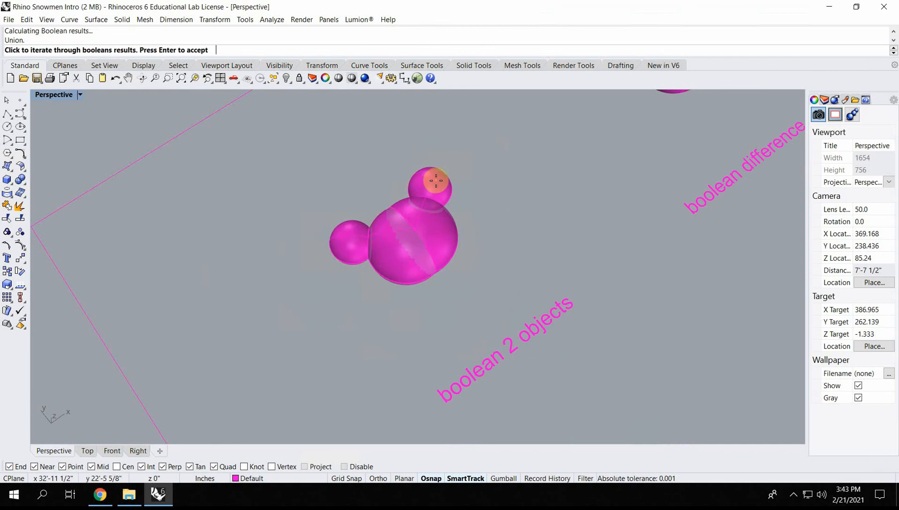
key(Return)
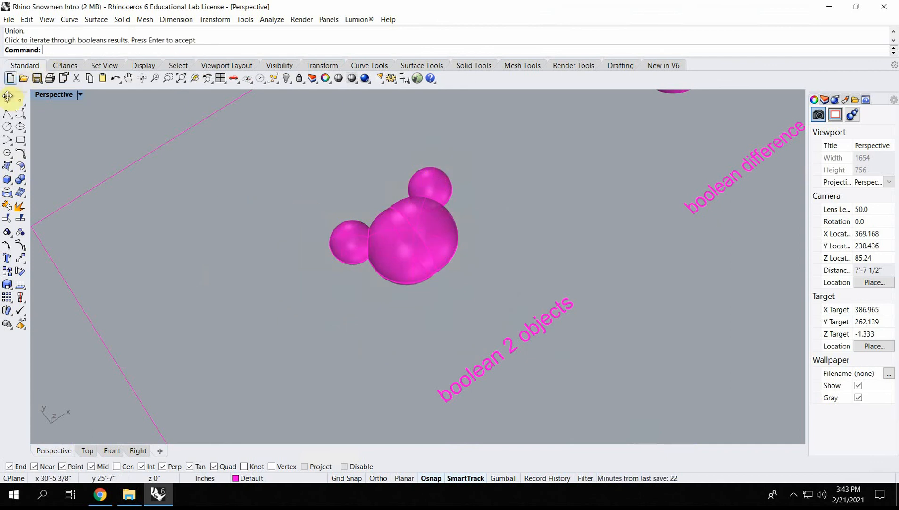
Select the united snowman solid of the "boolean 2 objects" pair and move it slightly to check that it is one piece.
click(7, 103)
click(429, 244)
mouse_move(396, 256)
mouse_down()
mouse_move(443, 271)
mouse_move(411, 265)
mouse_up()
scroll(427, 245, up, 12)
right_drag(420, 268, 431, 208)
Try Wireframe display in the Perspective viewport, and set its display mode to X-Ray.
click(79, 94)
click(72, 123)
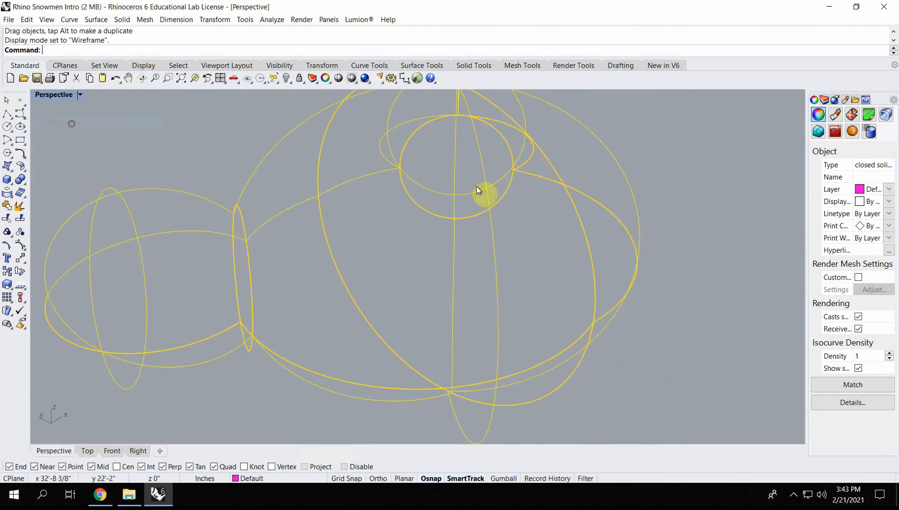
click(79, 95)
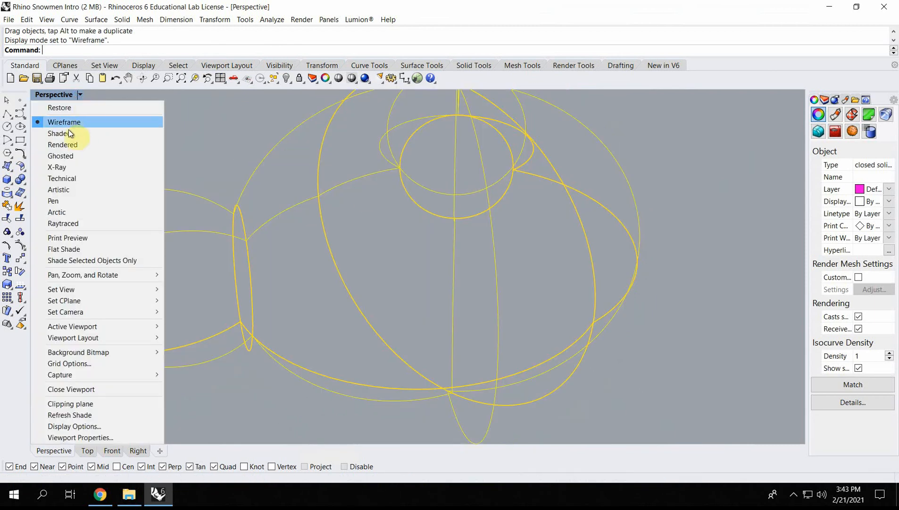
click(60, 165)
Select the united snowman solid and examine its interior and seams in X-Ray display.
right_drag(464, 186, 550, 244)
click(734, 255)
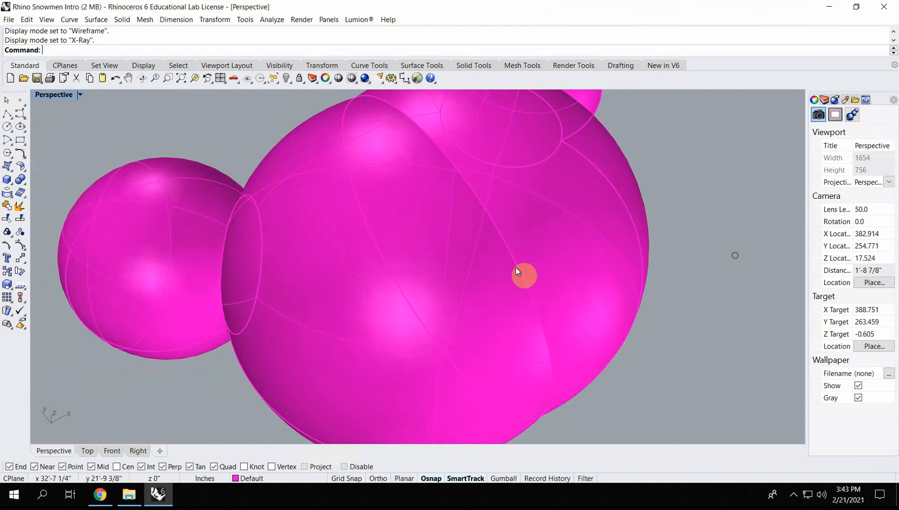
click(477, 269)
right_drag(500, 269, 407, 229)
scroll(463, 223, up, 6)
scroll(463, 223, down, 2)
scroll(464, 222, down, 1)
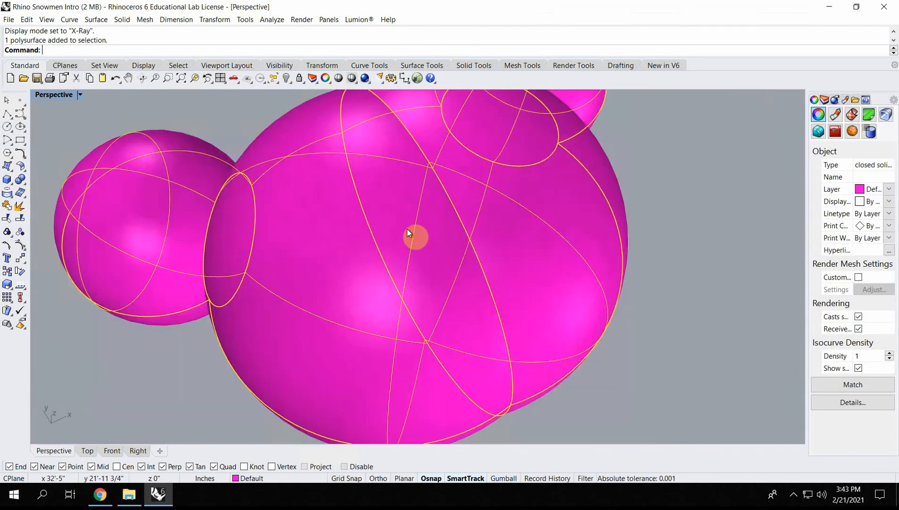
Subtract the cylinder from the snowman solid above the "boolean difference" label using BooleanDifference with DeleteInput=Yes.
scroll(407, 229, down, 10)
shift+right_drag(488, 274, 426, 245)
click(483, 210)
shift+right_drag(488, 183, 374, 350)
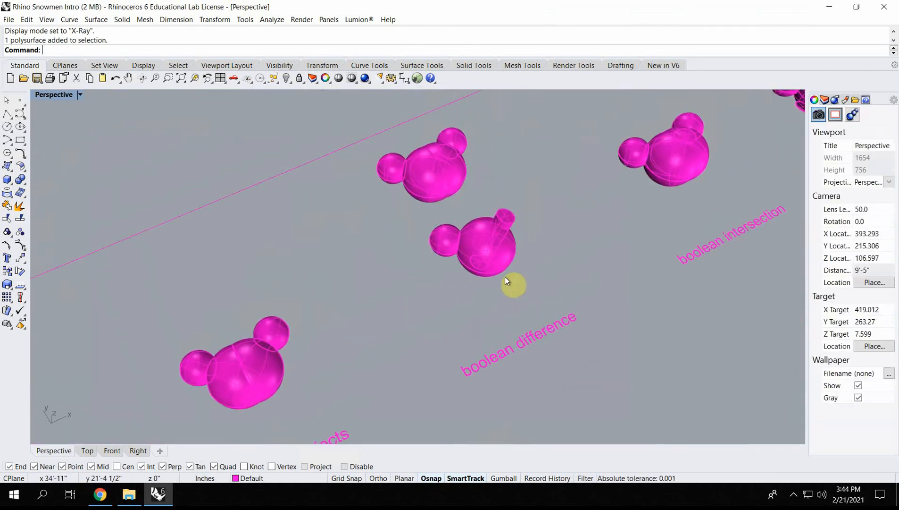
right_drag(391, 319, 395, 308)
scroll(387, 301, down, 4)
scroll(445, 302, up, 7)
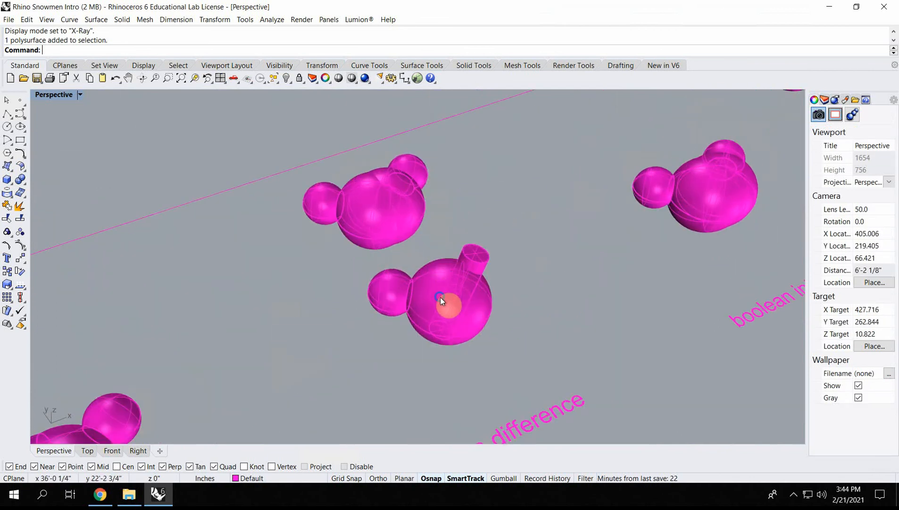
text(Boole)
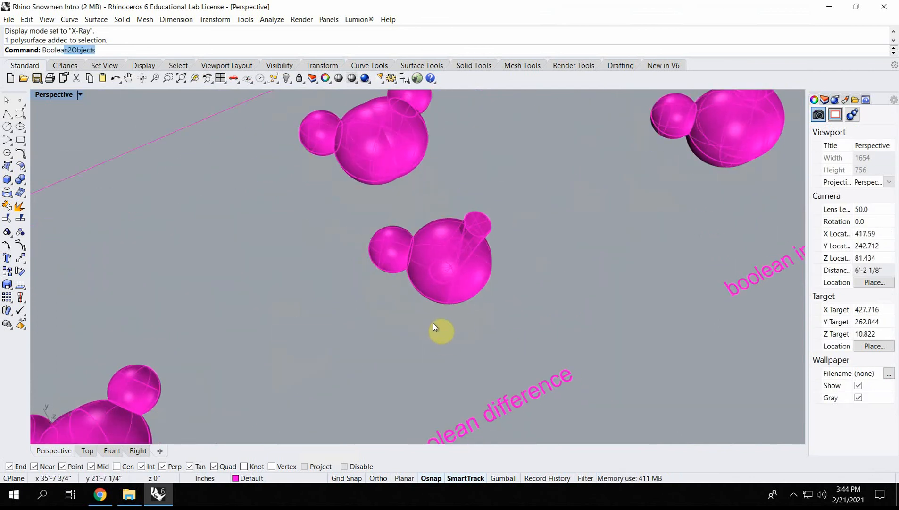
text(anDi)
key(Return)
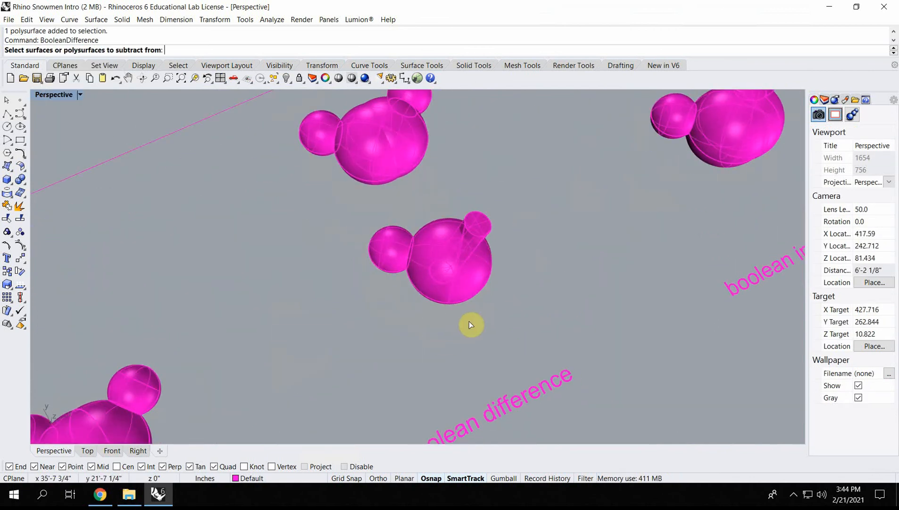
scroll(407, 246, up, 3)
click(432, 227)
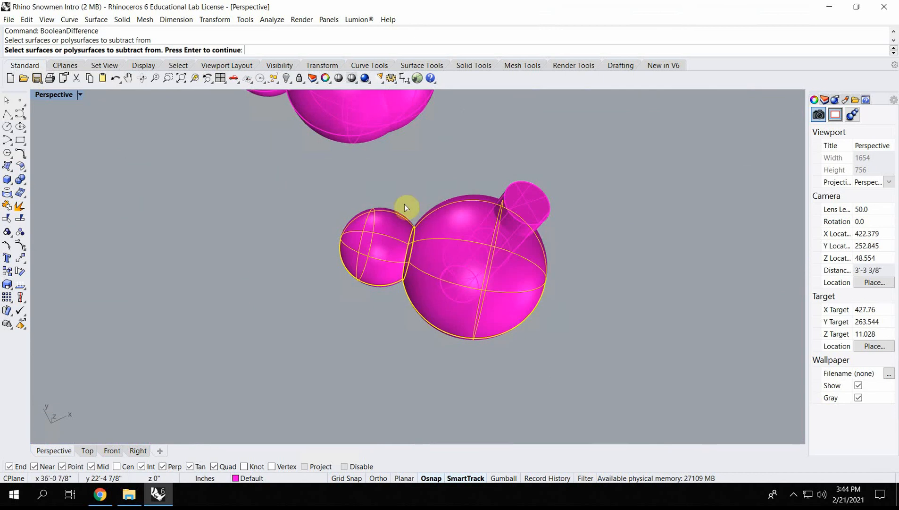
key(Return)
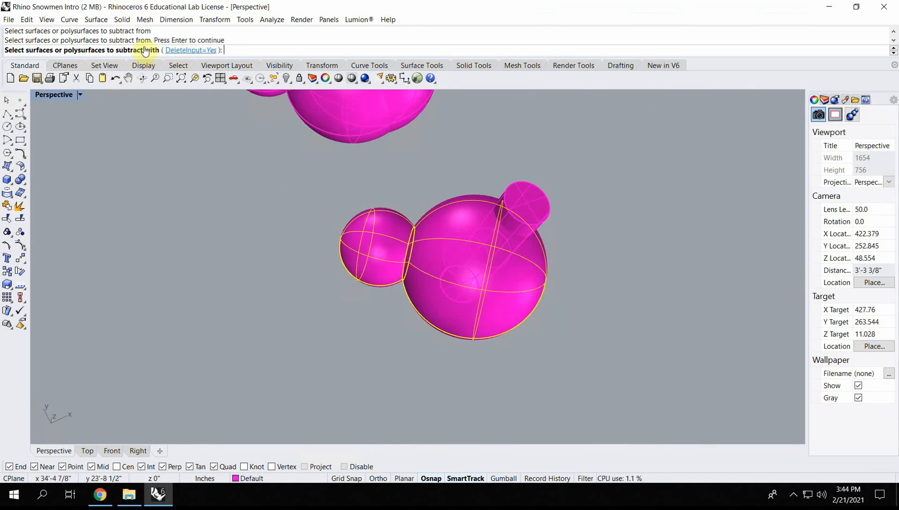
click(541, 195)
key(Return)
Select and zoom to the subtracted snowman to examine the hole left by the cylinder, and clear the selection.
right_drag(563, 210, 458, 275)
scroll(458, 276, up, 5)
click(425, 304)
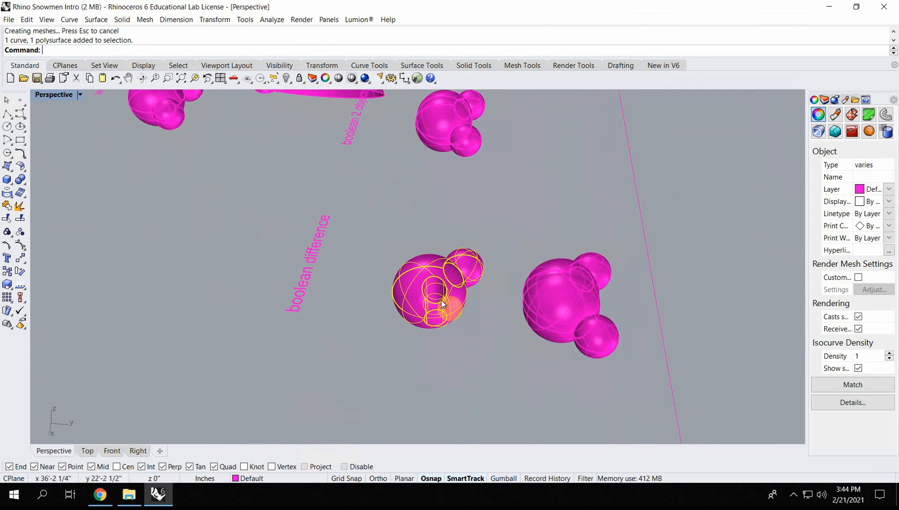
text(z)
key(Return)
text(s)
key(Return)
right_drag(371, 266, 460, 281)
click(565, 286)
Run BooleanIntersection on the two overlapping snowman solids above the "boolean intersection" label, using one as the first set and the other as the second.
scroll(527, 258, down, 10)
shift+right_drag(531, 245, 417, 210)
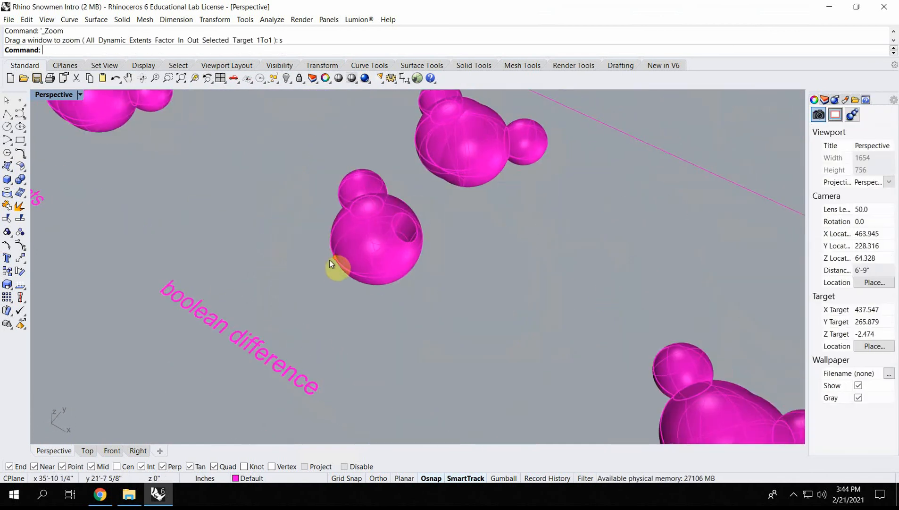
scroll(329, 260, down, 6)
right_drag(303, 273, 356, 275)
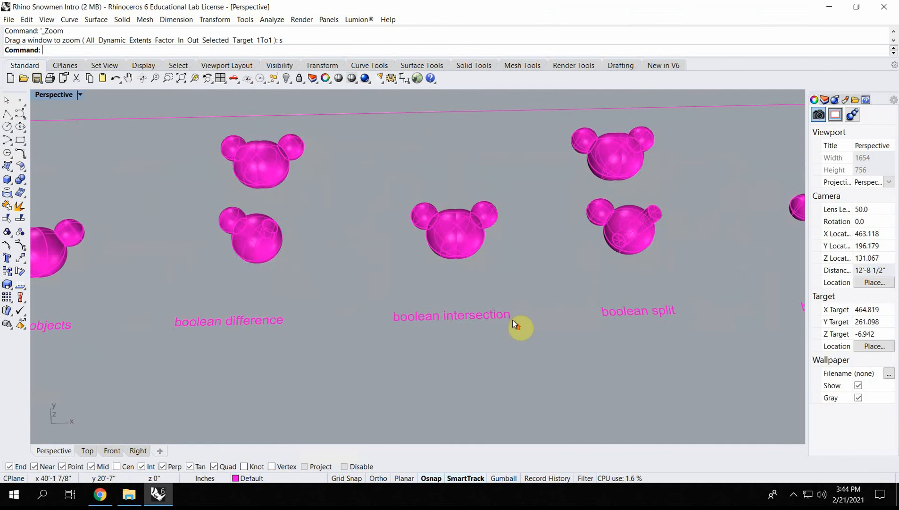
scroll(512, 320, up, 6)
right_drag(403, 215, 474, 261)
scroll(365, 166, up, 2)
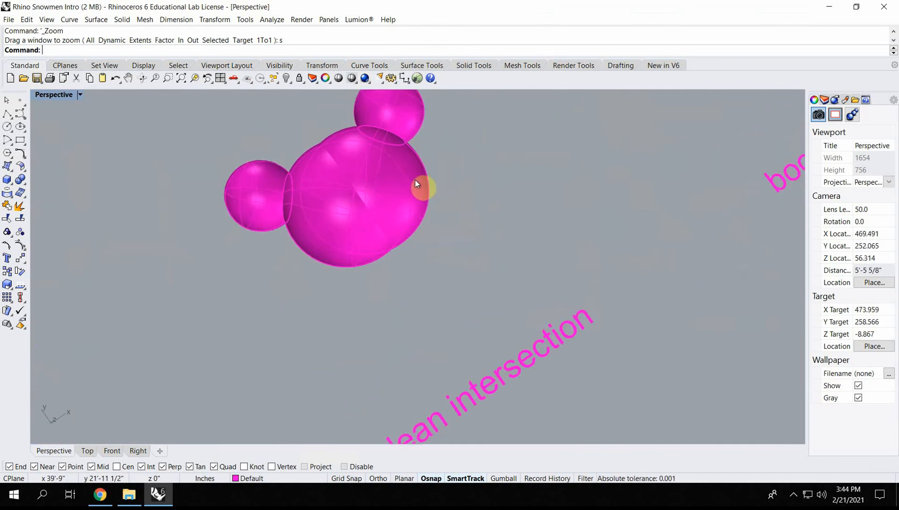
shift+right_drag(405, 207, 448, 257)
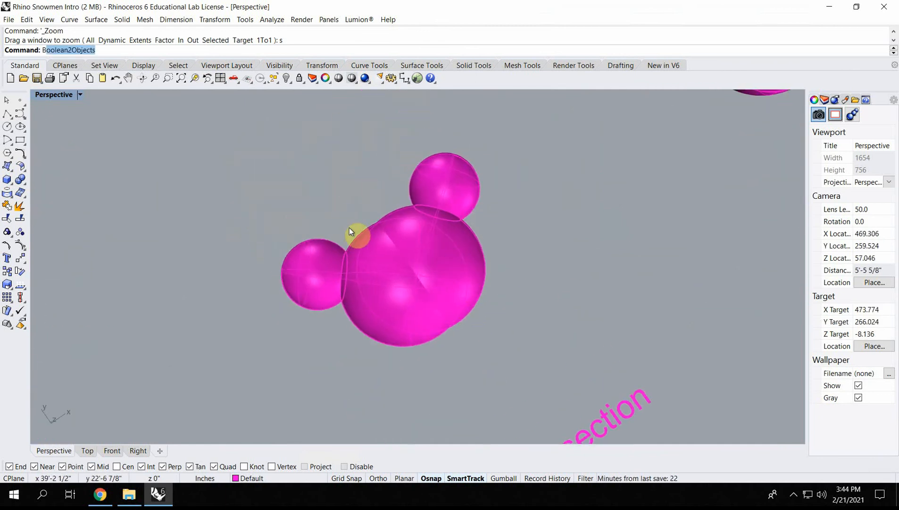
text(BooleanIntersection)
key(Return)
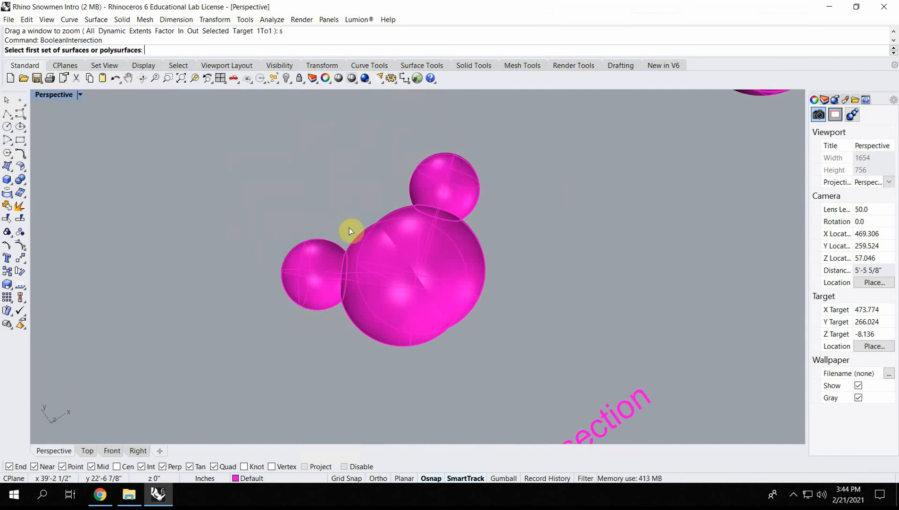
click(457, 175)
click(363, 291)
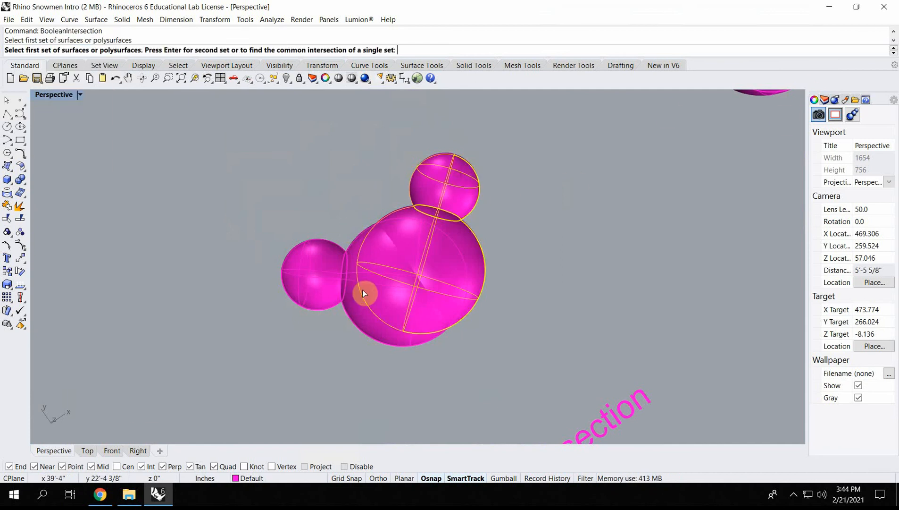
key(Return)
click(317, 274)
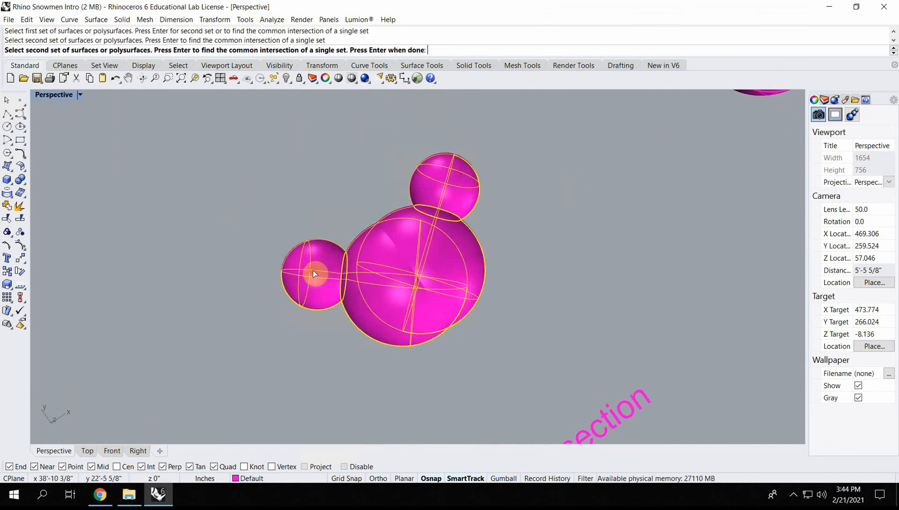
key(Return)
right_drag(424, 275, 382, 183)
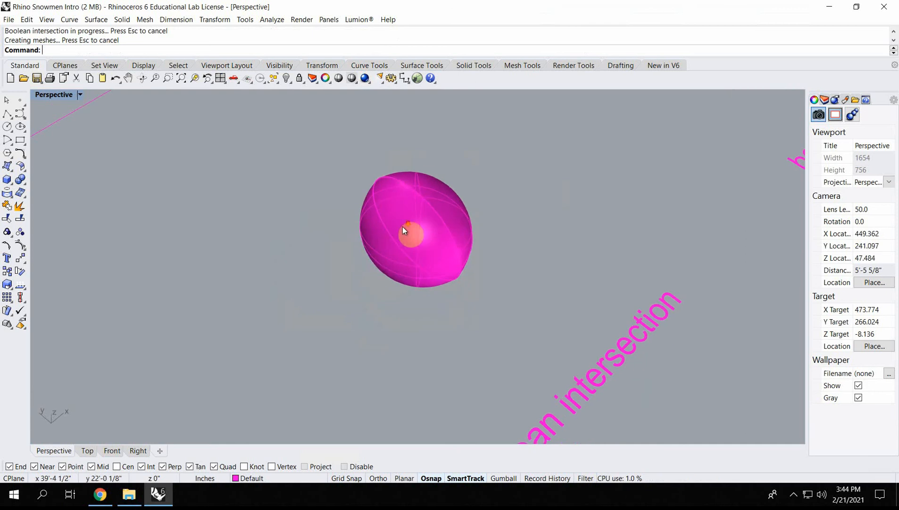
Split the snowman solid above the "boolean split" label with the cylinder through it, using BooleanSplit with DeleteInput=Yes.
scroll(401, 226, down, 5)
shift+right_drag(519, 199, 422, 287)
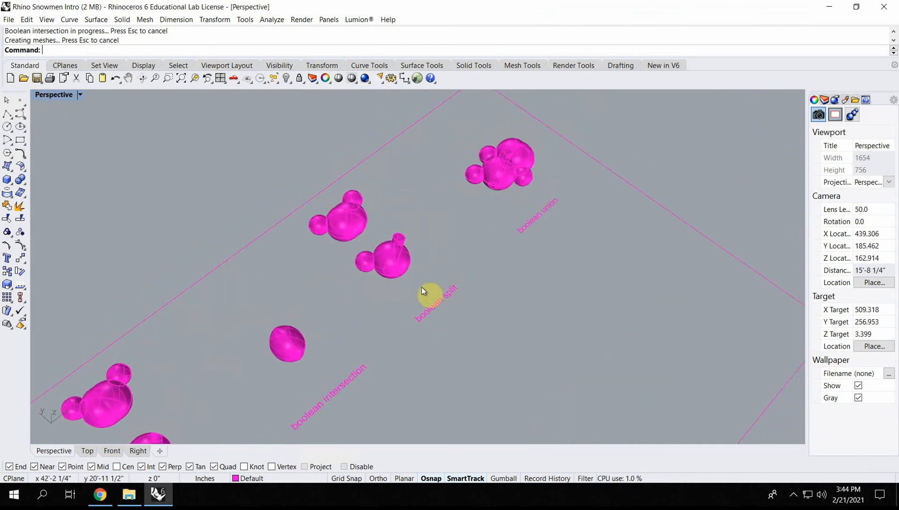
scroll(406, 242, up, 8)
right_drag(476, 242, 440, 240)
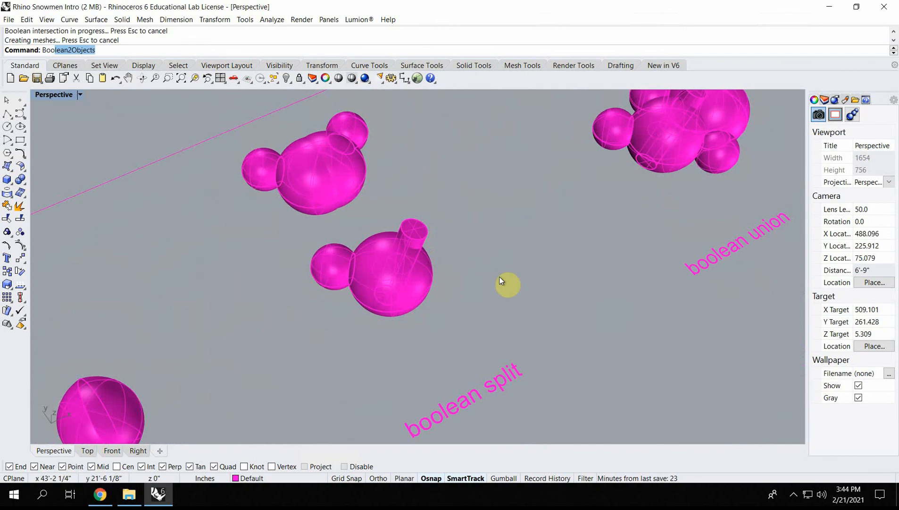
text(leans)
key(Return)
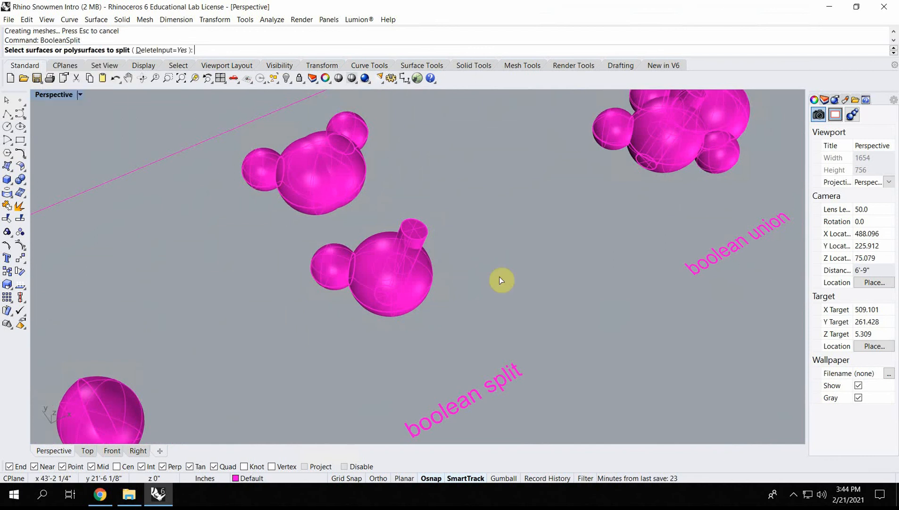
click(357, 253)
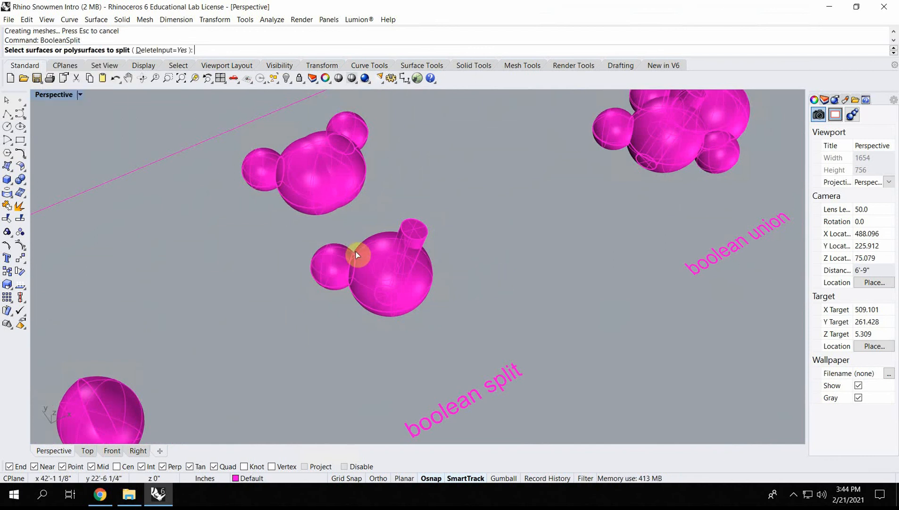
key(Return)
click(419, 229)
key(Return)
Move the cutting cylinder out beside the split snowman and delete the split-off plug inside its body.
click(419, 230)
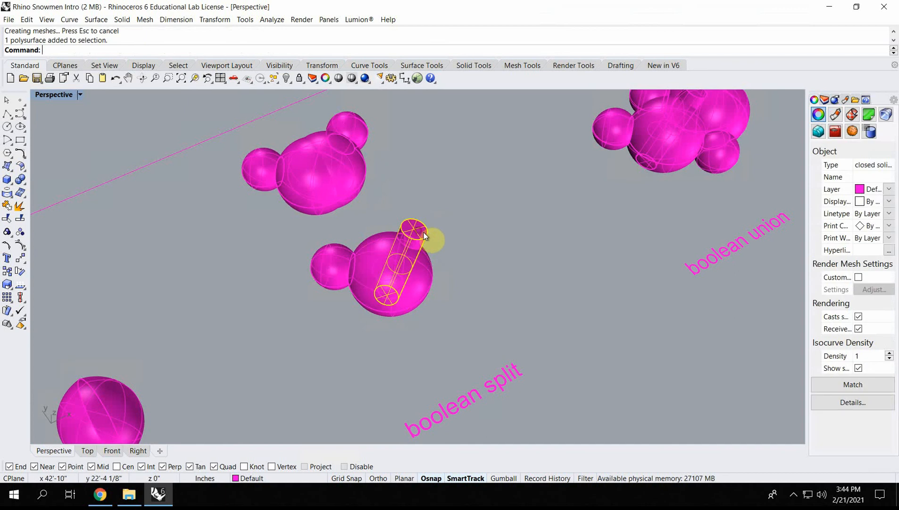
drag(422, 231, 484, 232)
right_drag(485, 233, 464, 281)
scroll(448, 271, up, 5)
click(442, 268)
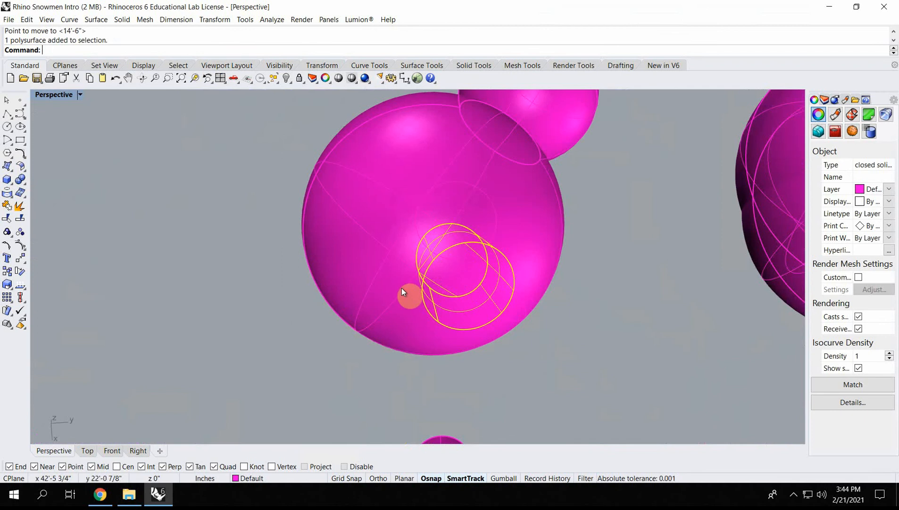
right_drag(402, 288, 475, 281)
key(Delete)
Select the split snowman to examine the hole through its body, and clear the selection.
click(418, 293)
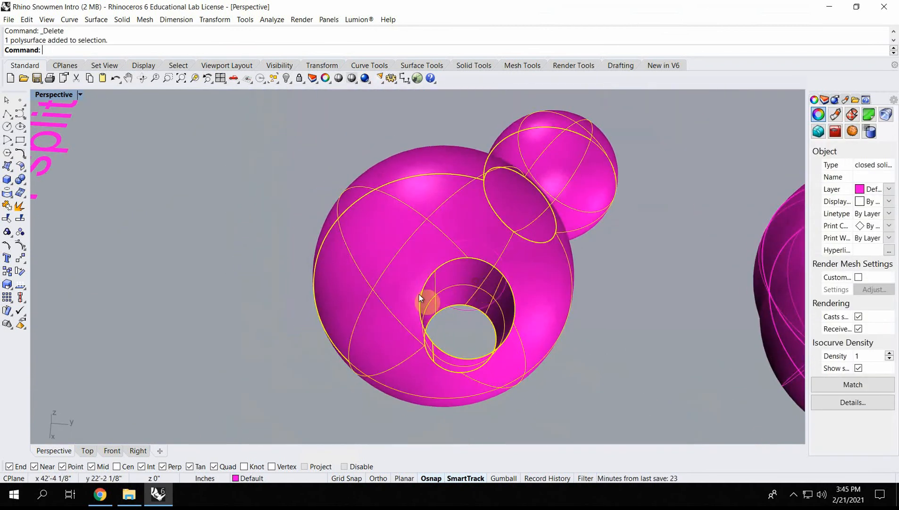
right_drag(418, 293, 373, 253)
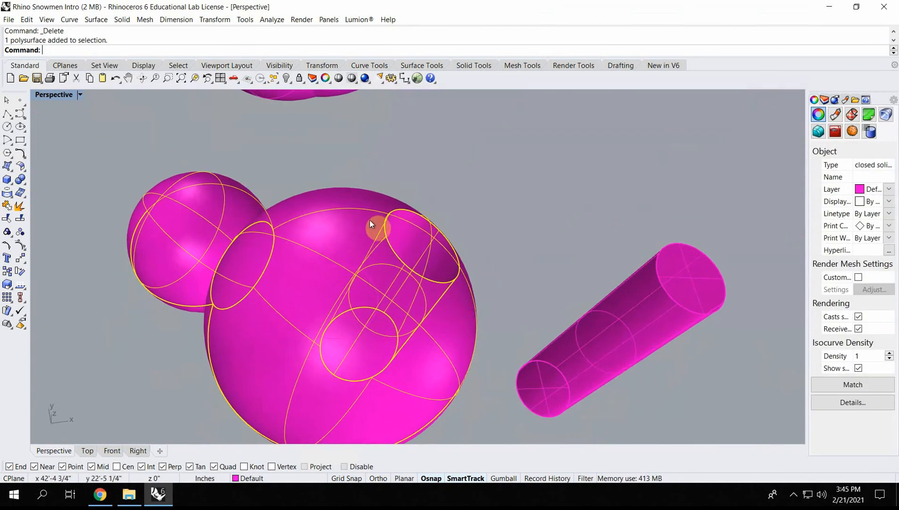
scroll(503, 239, down, 3)
click(527, 234)
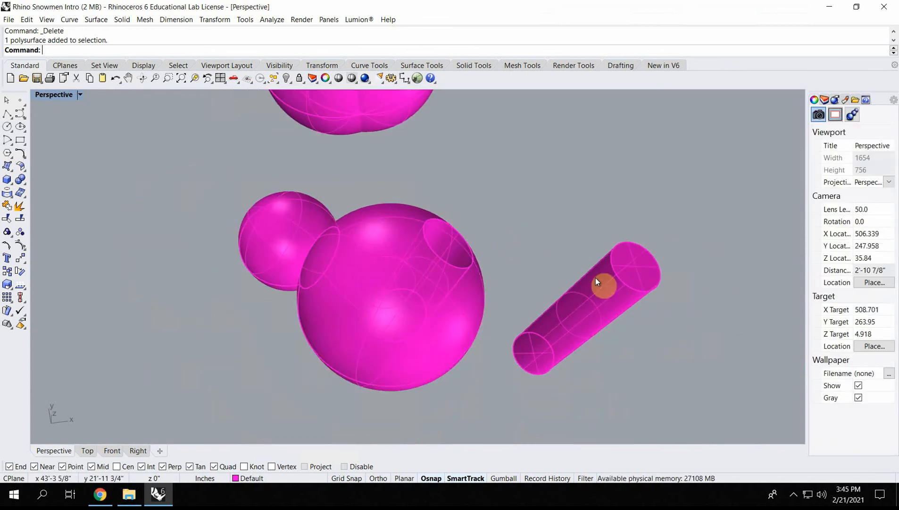
Examine the overlapping snowman group labelled "boolean union" by selecting individual solids, and clear the selection.
scroll(392, 251, down, 5)
shift+right_drag(398, 217, 323, 243)
shift+right_drag(165, 238, 208, 263)
scroll(503, 252, up, 4)
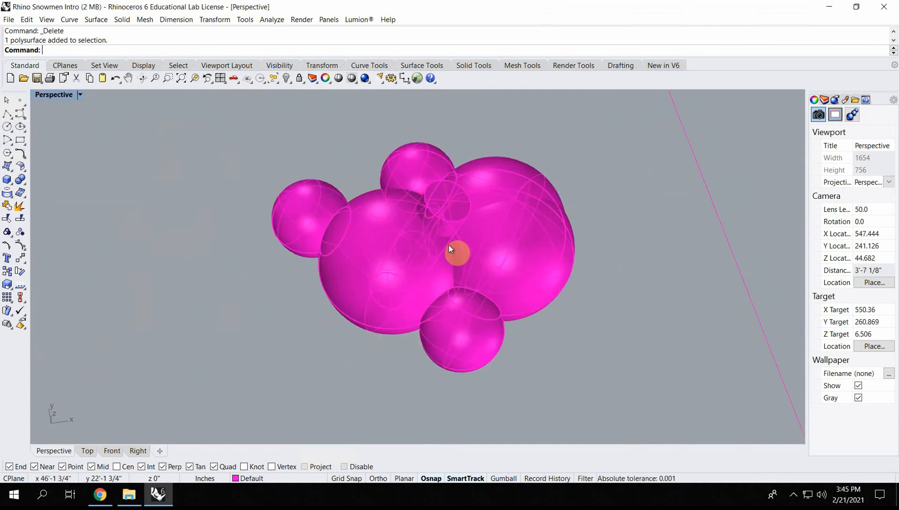
mouse_move(448, 243)
right_down()
mouse_move(426, 224)
mouse_move(456, 255)
right_up()
click(501, 314)
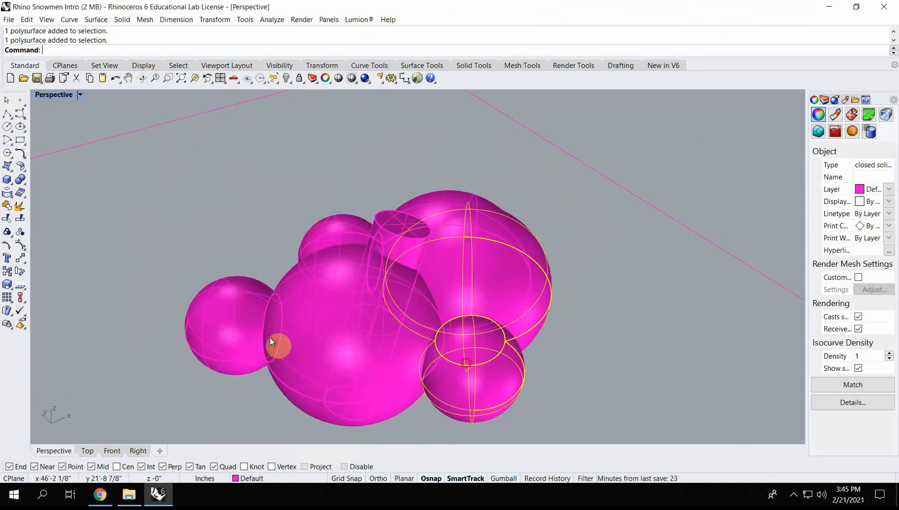
right_drag(270, 338, 483, 292)
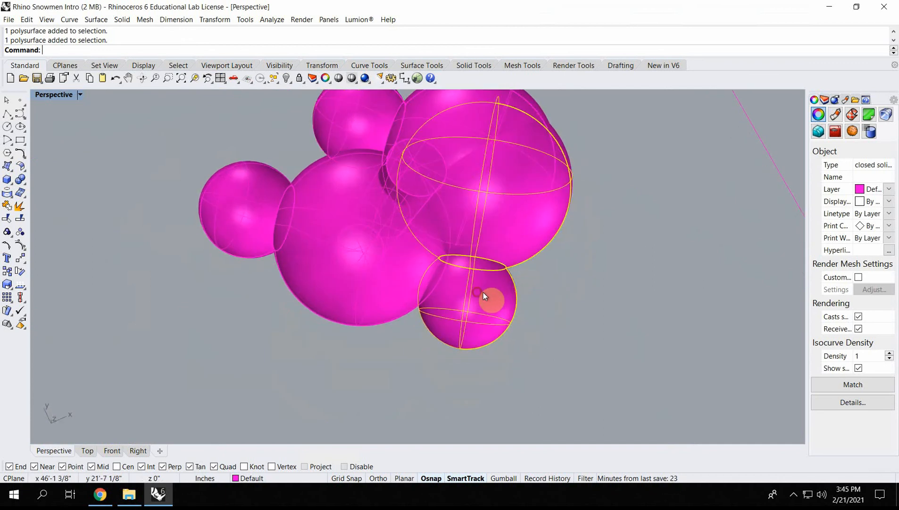
click(614, 329)
Select all the overlapping snowmen and the cylinder in the "boolean union" group and merge them with BooleanUnion.
scroll(613, 250, down, 3)
drag(610, 131, 269, 324)
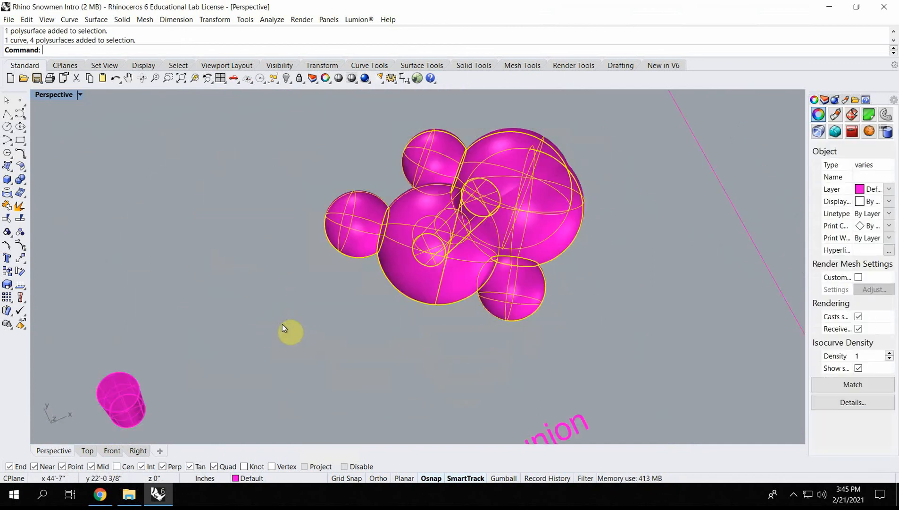
text(BooleanUnion)
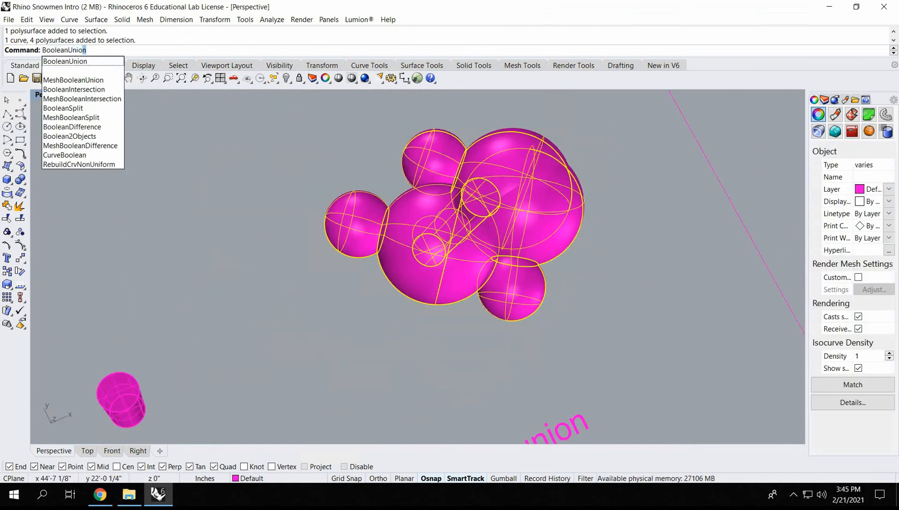
key(Return)
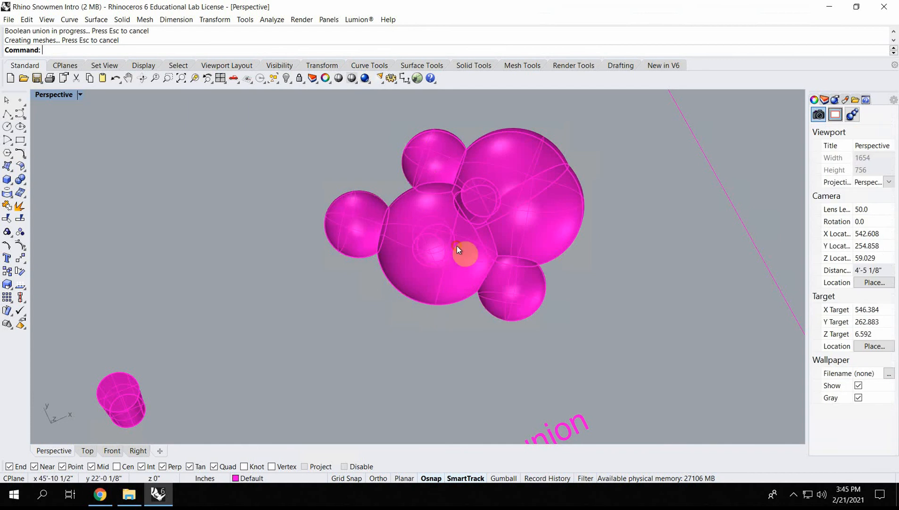
Select the merged "boolean union" solid and look it over to check that it is a single object.
click(405, 290)
right_drag(405, 290, 519, 300)
scroll(519, 301, down, 4)
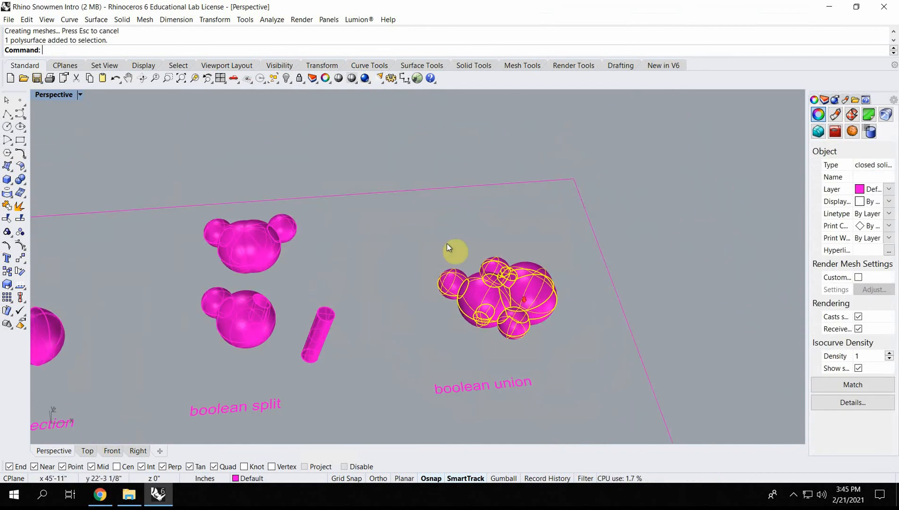
Look over the merged "boolean union" solid beside the other Boolean results, and clear the selection.
right_drag(487, 242, 595, 213)
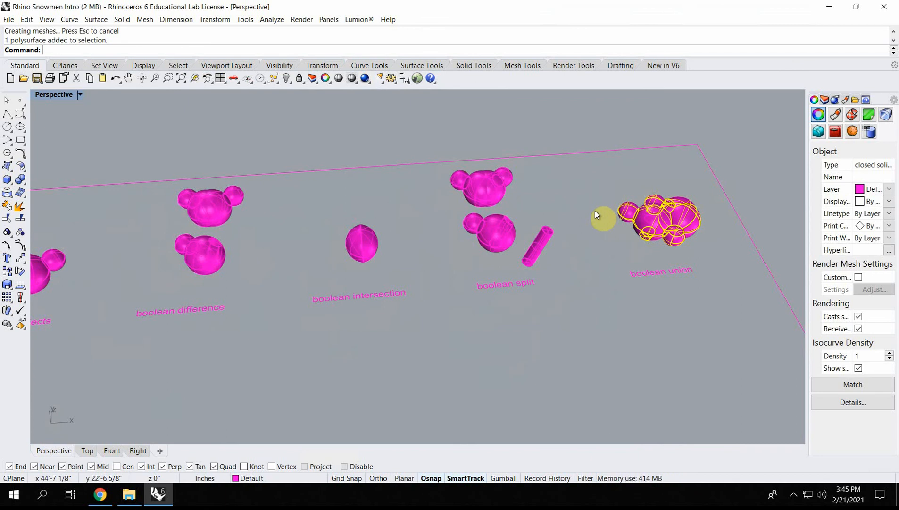
scroll(652, 229, up, 5)
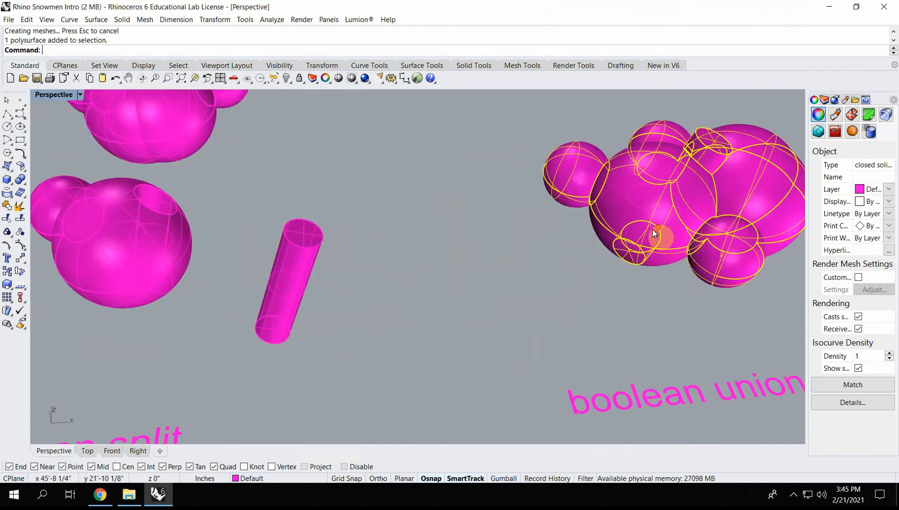
click(564, 269)
scroll(564, 269, down, 8)
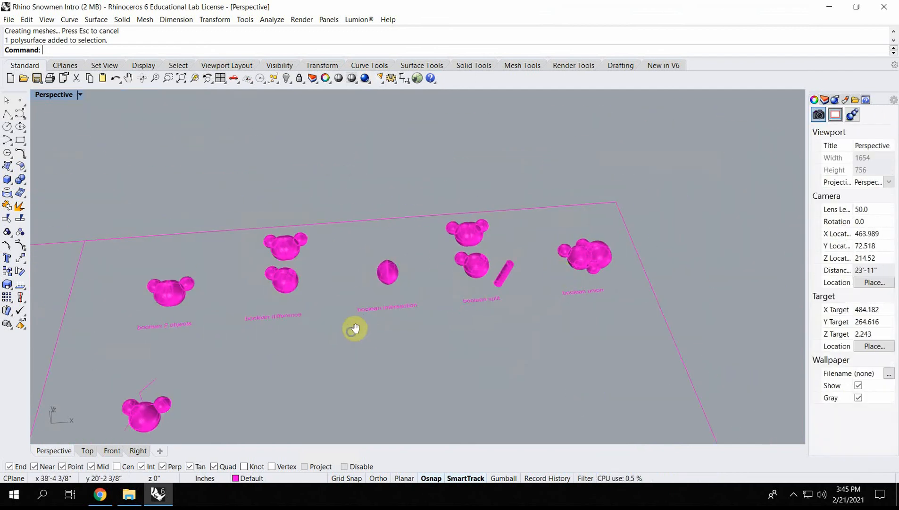
Examine the snowman labelled "wirecut" and the bent line crossing it by selecting each, and clear the selection.
right_drag(355, 328, 419, 333)
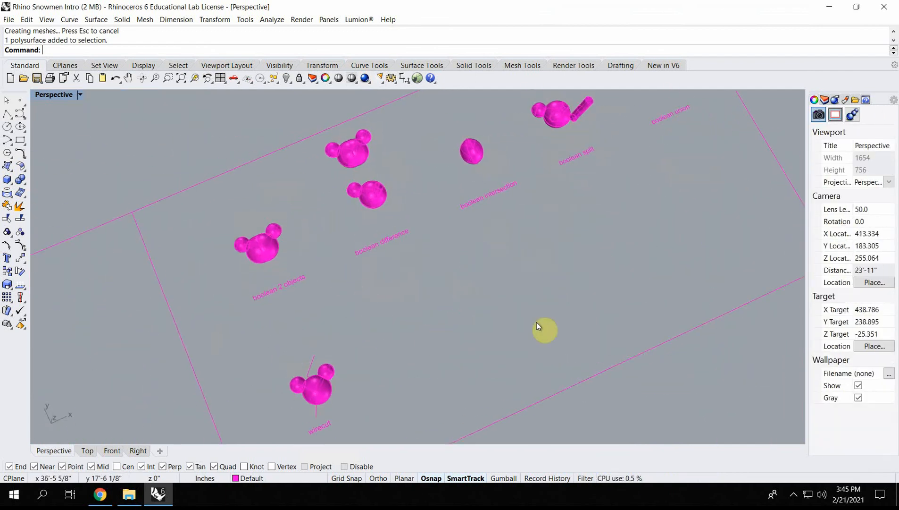
shift+right_drag(540, 326, 454, 246)
scroll(219, 298, up, 8)
right_drag(407, 297, 413, 406)
scroll(335, 255, up, 8)
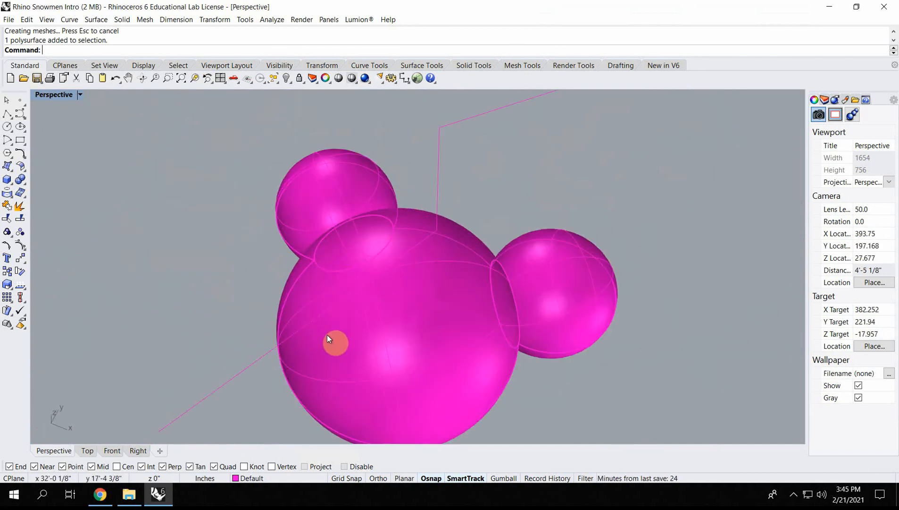
scroll(328, 339, down, 6)
right_drag(360, 296, 414, 259)
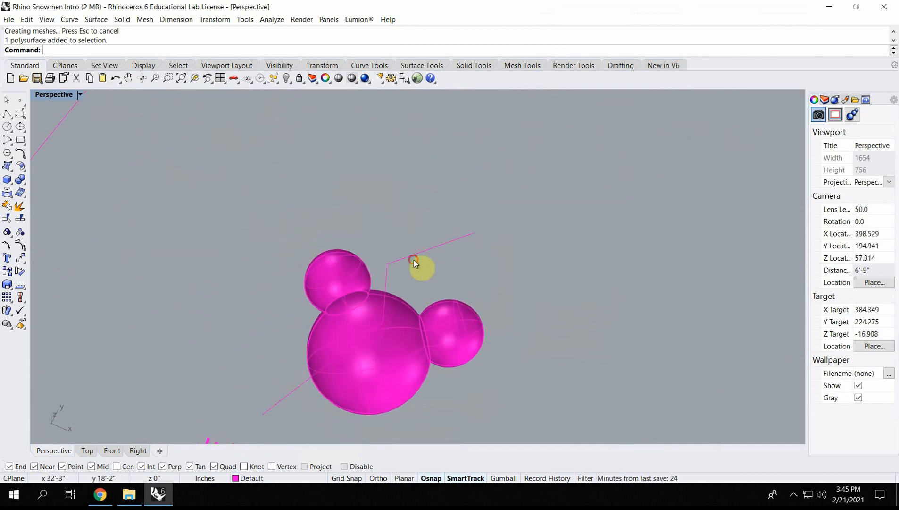
click(414, 259)
click(402, 341)
scroll(496, 298, down, 3)
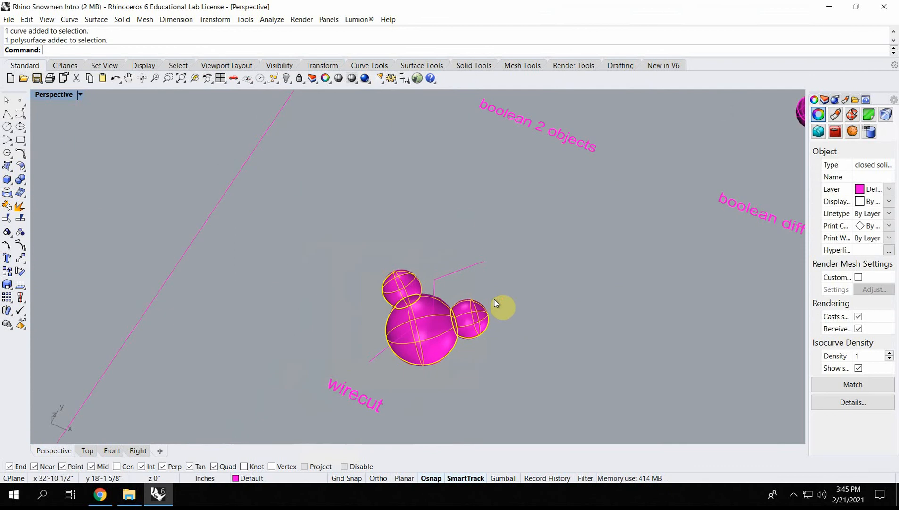
click(572, 312)
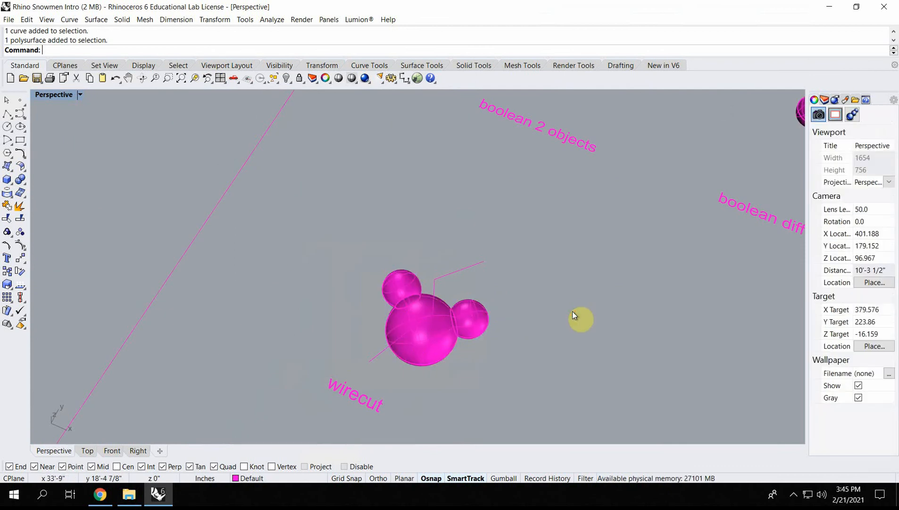
Cut a piece out of the "wirecut" snowman with WireCut, using the bent line as cutting curve and picking two cut depth points.
key(Return)
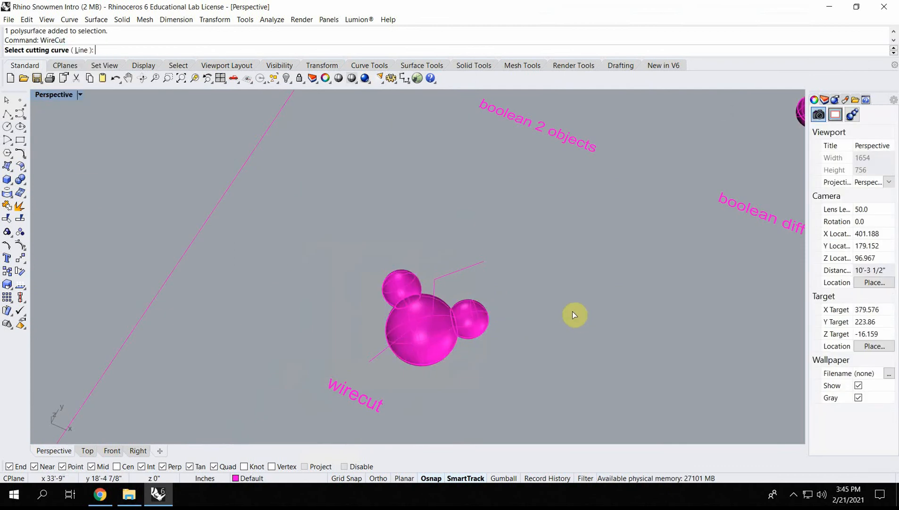
click(456, 272)
click(425, 312)
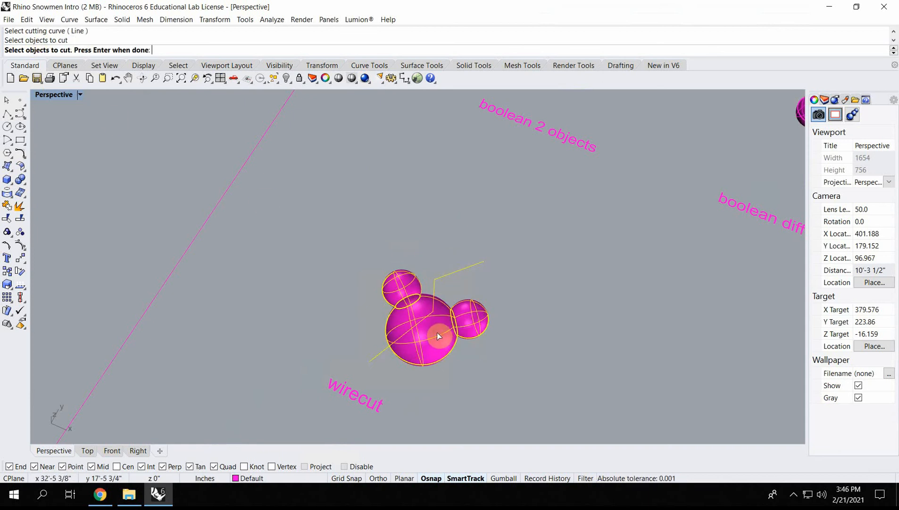
key(Return)
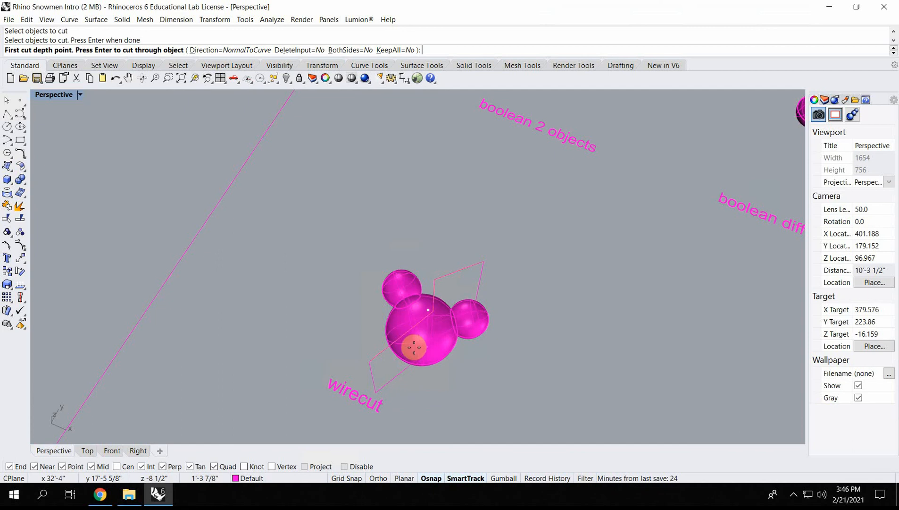
right_drag(417, 329, 399, 281)
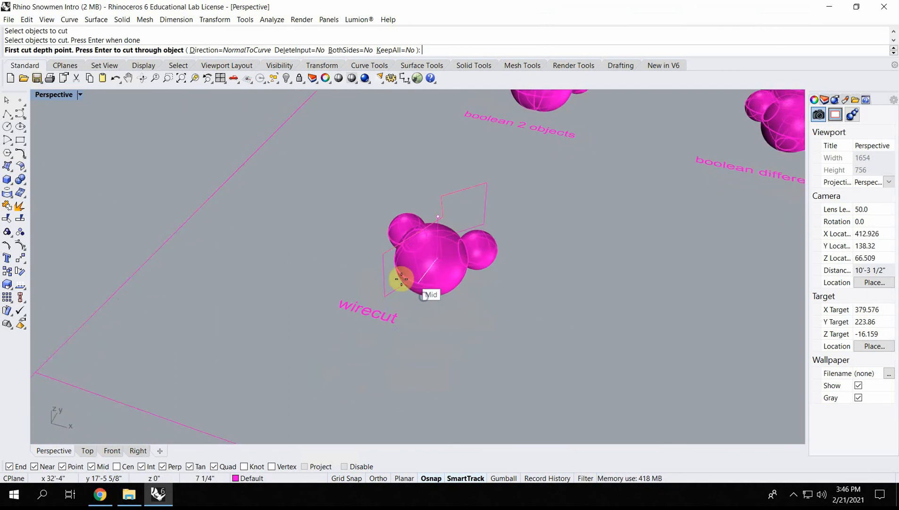
click(399, 280)
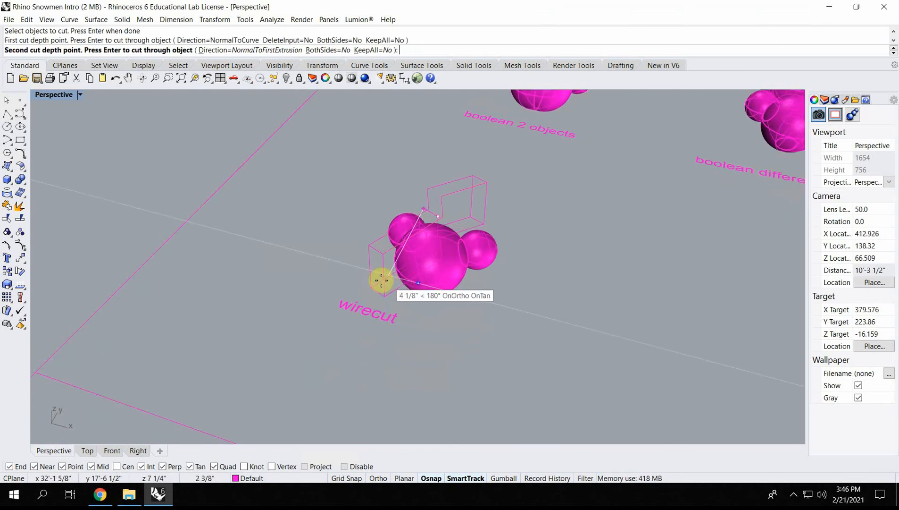
right_drag(360, 294, 385, 309)
click(482, 280)
click(451, 238)
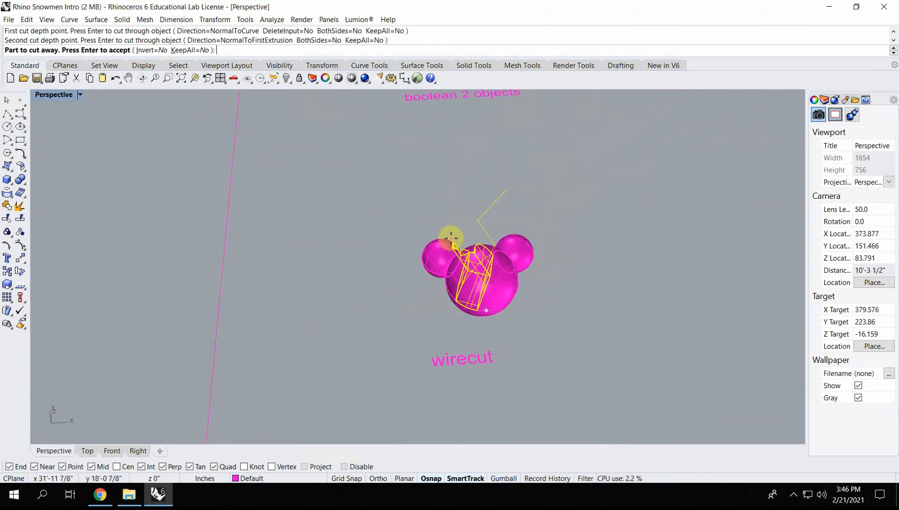
right_drag(379, 261, 399, 281)
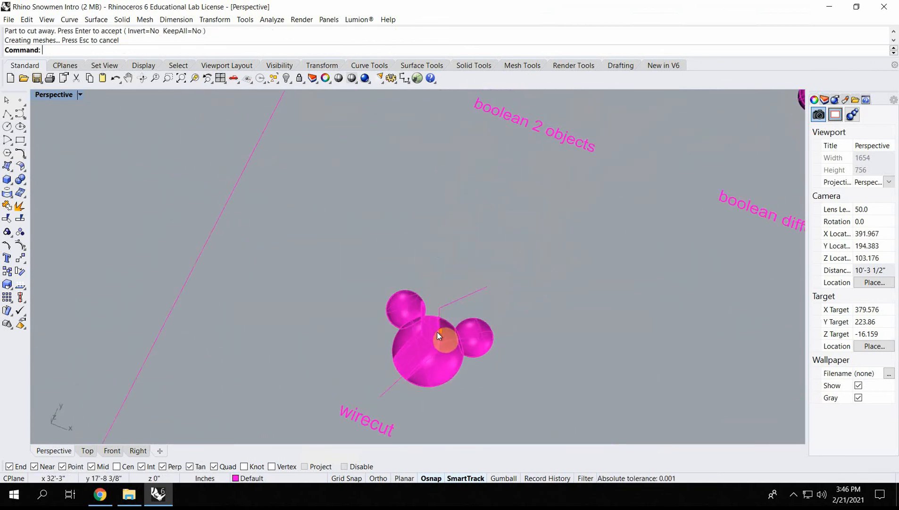
Inspect the cut faces of the "wirecut" snowman up close from several angles.
scroll(437, 332, up, 6)
right_drag(418, 338, 428, 299)
scroll(420, 301, down, 15)
scroll(427, 292, up, 18)
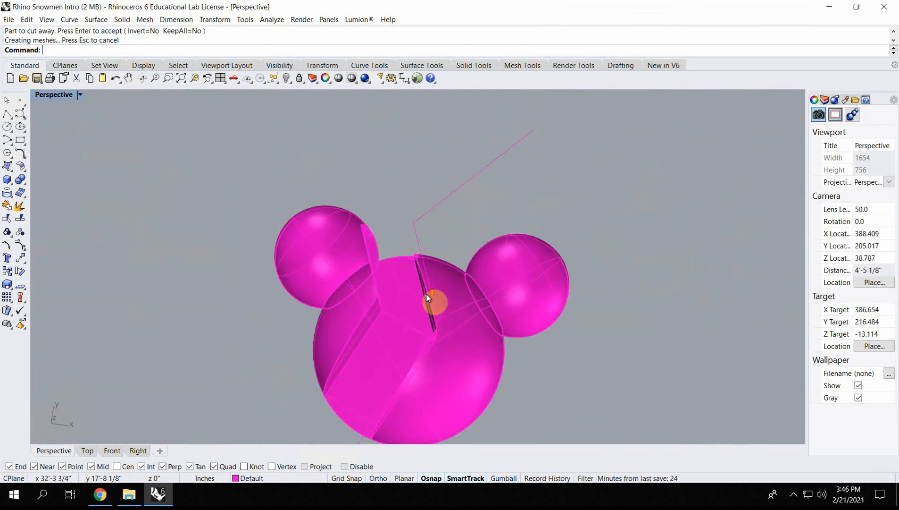
Find the exercise note "create a door with a frame." outside the framed Boolean section and read it.
scroll(423, 294, down, 20)
scroll(417, 294, down, 8)
scroll(325, 325, down, 6)
right_drag(323, 311, 339, 289)
scroll(500, 300, up, 6)
scroll(381, 299, up, 3)
scroll(434, 306, up, 5)
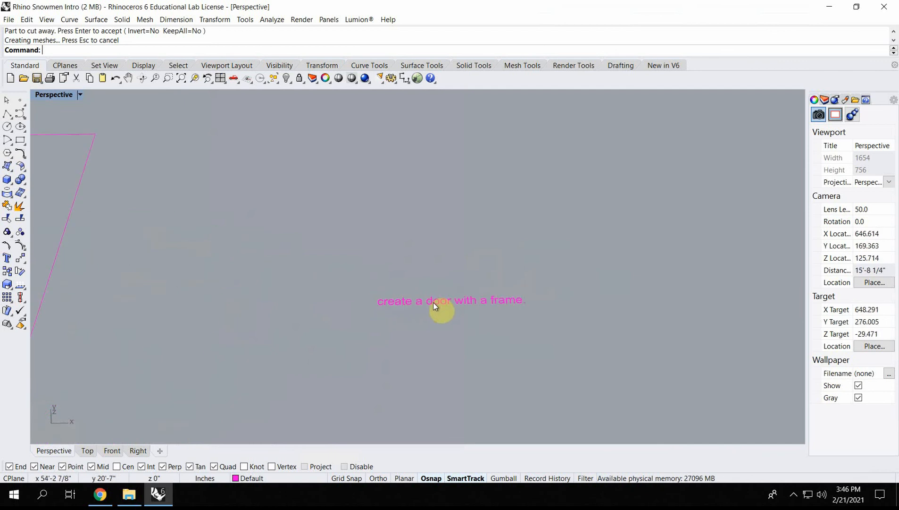
Review the whole set of snowman exercises, from the Boolean section back to the surfaces and the flat curves.
scroll(434, 308, down, 12)
shift+right_drag(473, 295, 637, 233)
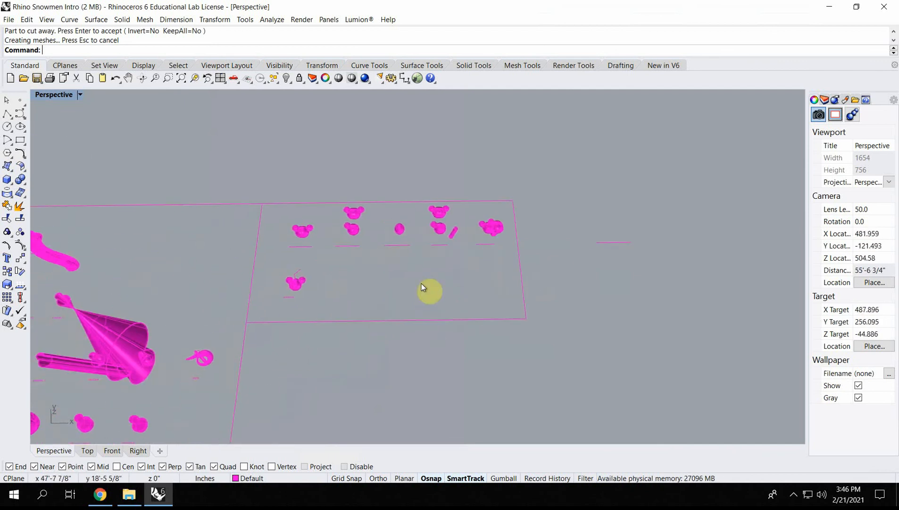
right_drag(421, 285, 356, 320)
scroll(357, 320, down, 6)
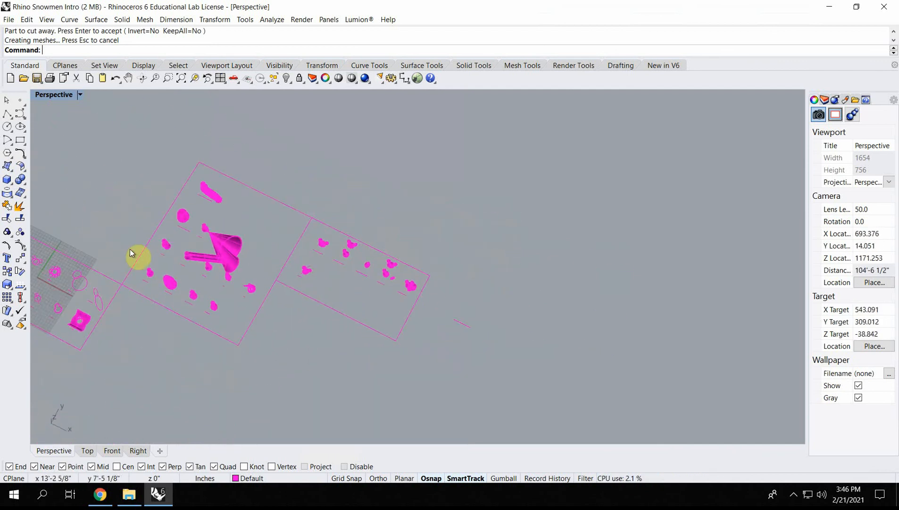
right_drag(397, 300, 199, 333)
scroll(200, 333, up, 5)
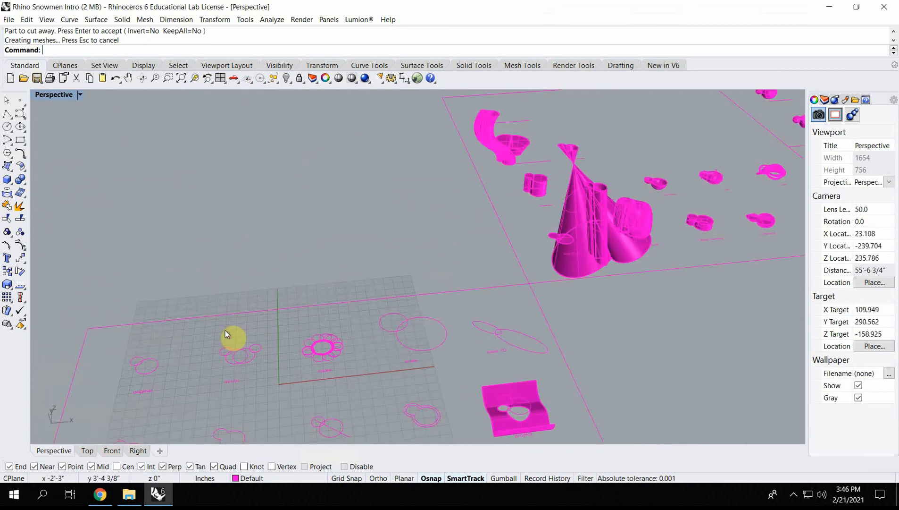
scroll(711, 244, down, 6)
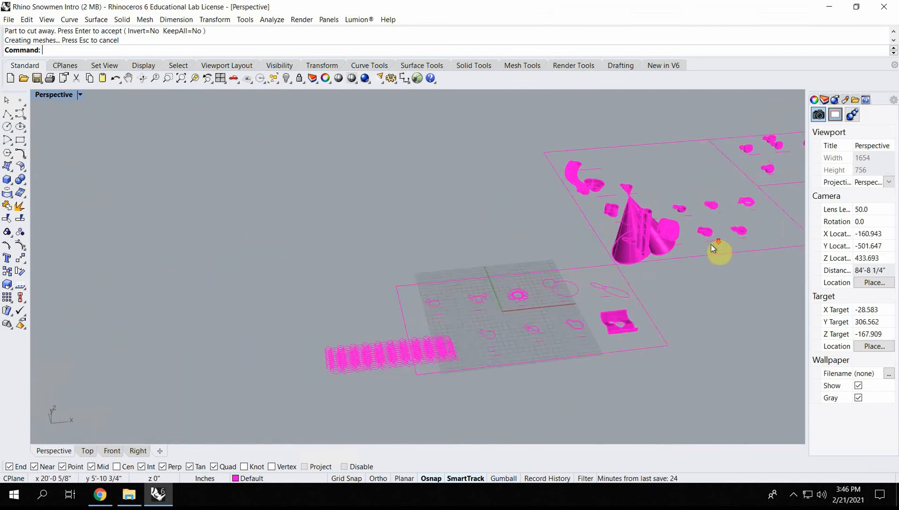
right_drag(703, 239, 691, 363)
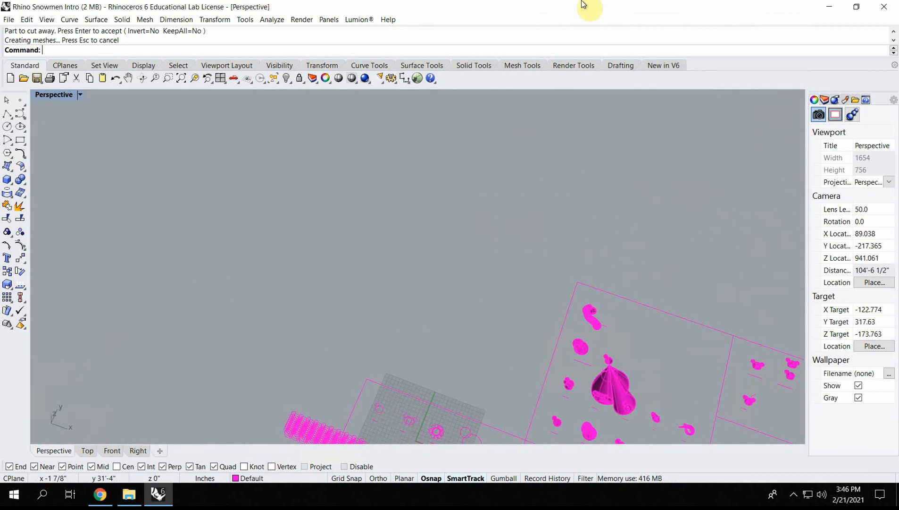